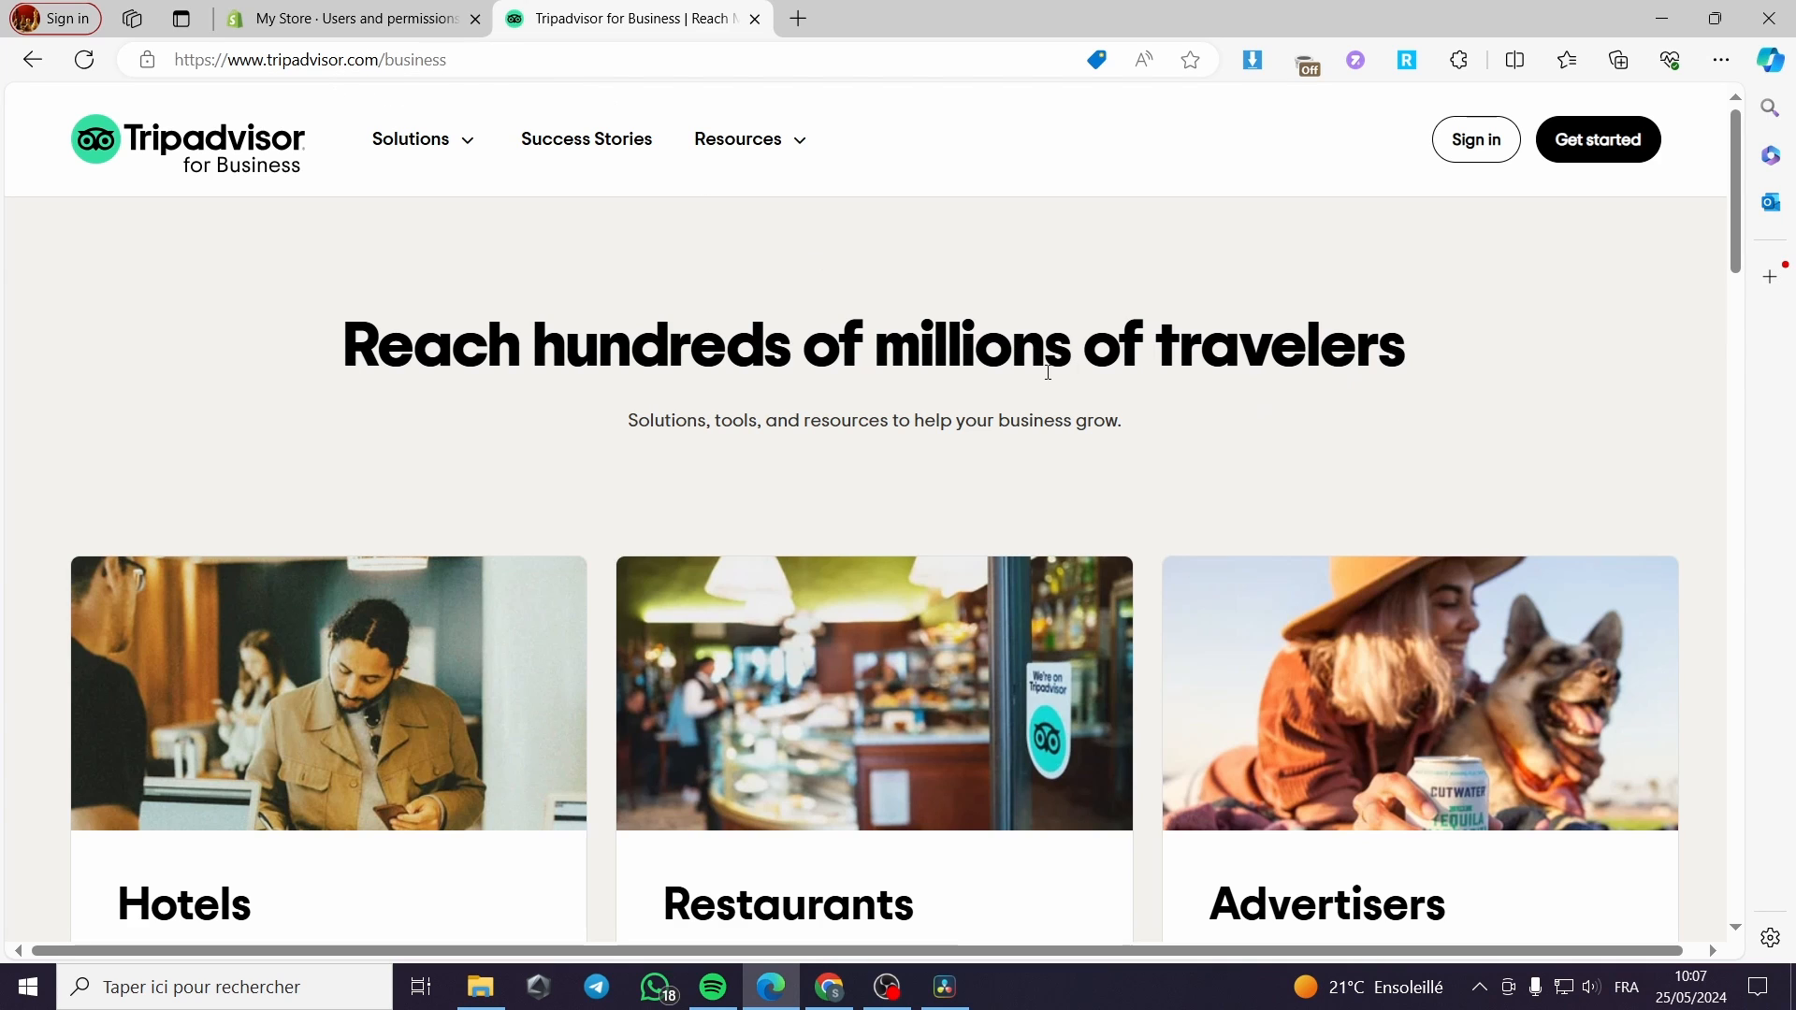
# Look through the Tripadvisor for Business page and get started with a business listing
pyautogui.scroll(-10, 1068, 336)
pyautogui.scroll(-10, 1069, 337)
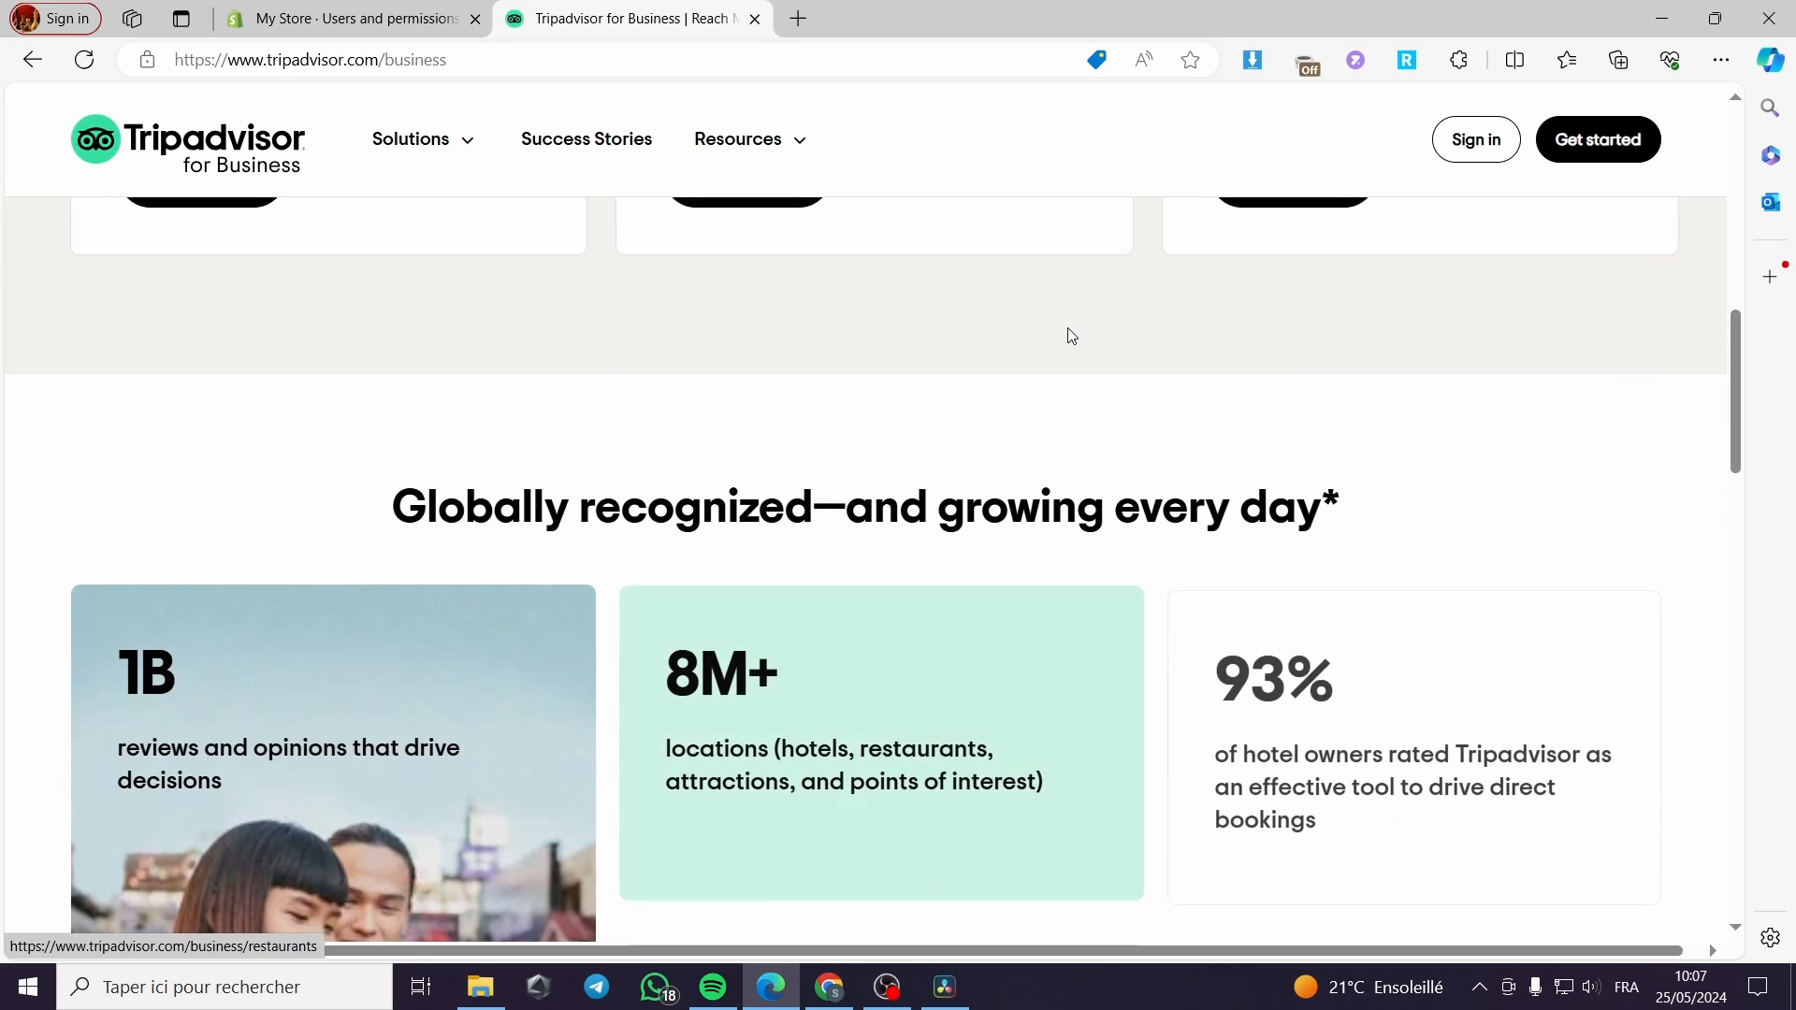
pyautogui.scroll(-8, 1168, 530)
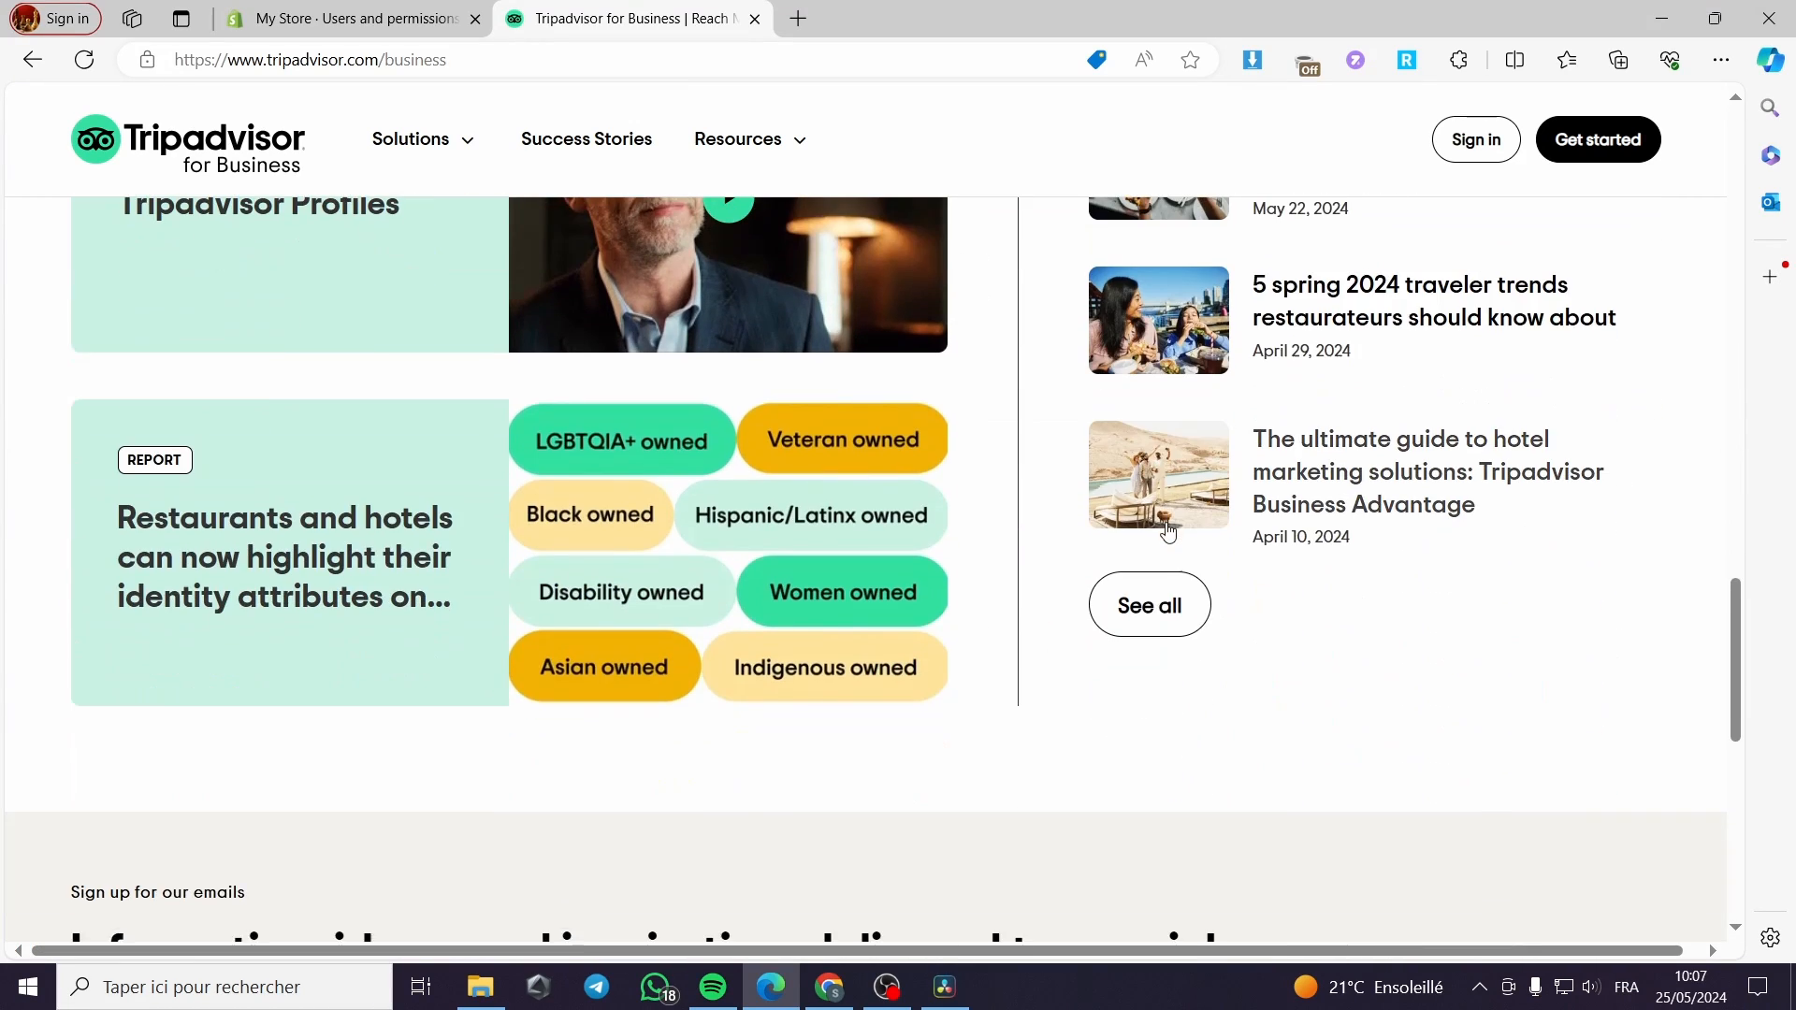
pyautogui.scroll(17, 1165, 530)
pyautogui.scroll(1, 1160, 529)
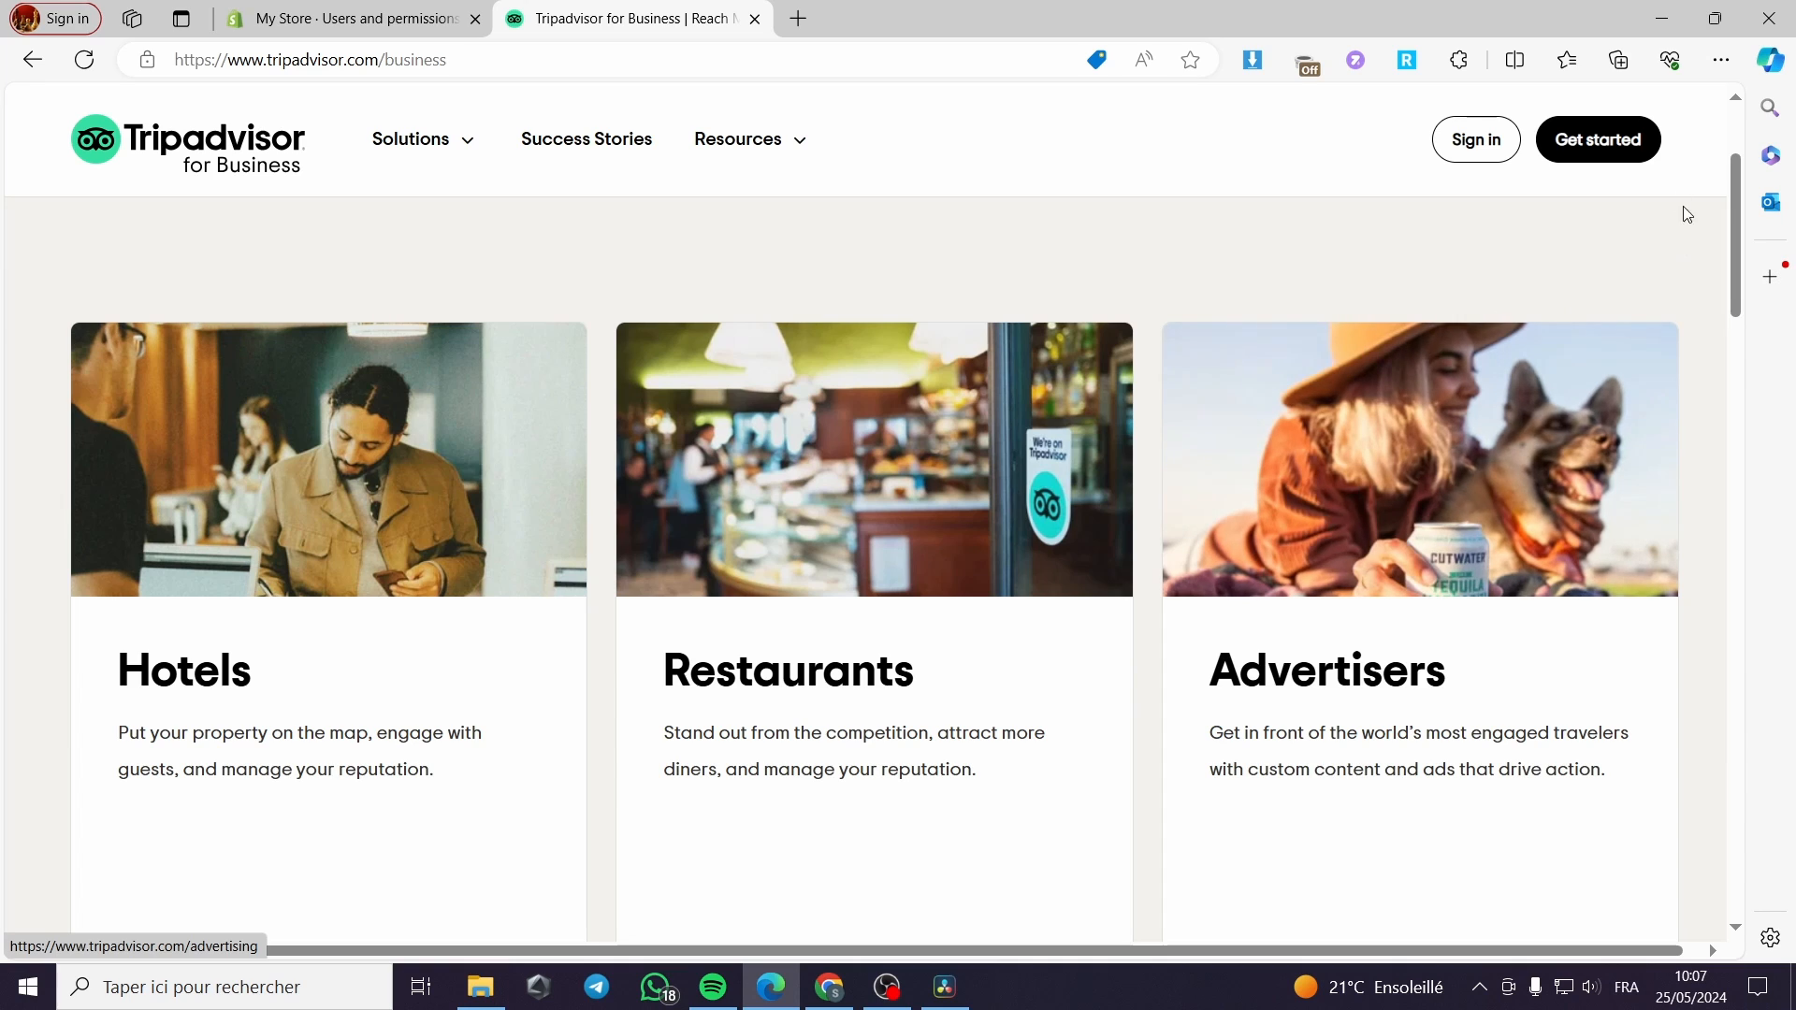
pyautogui.click(1636, 148)
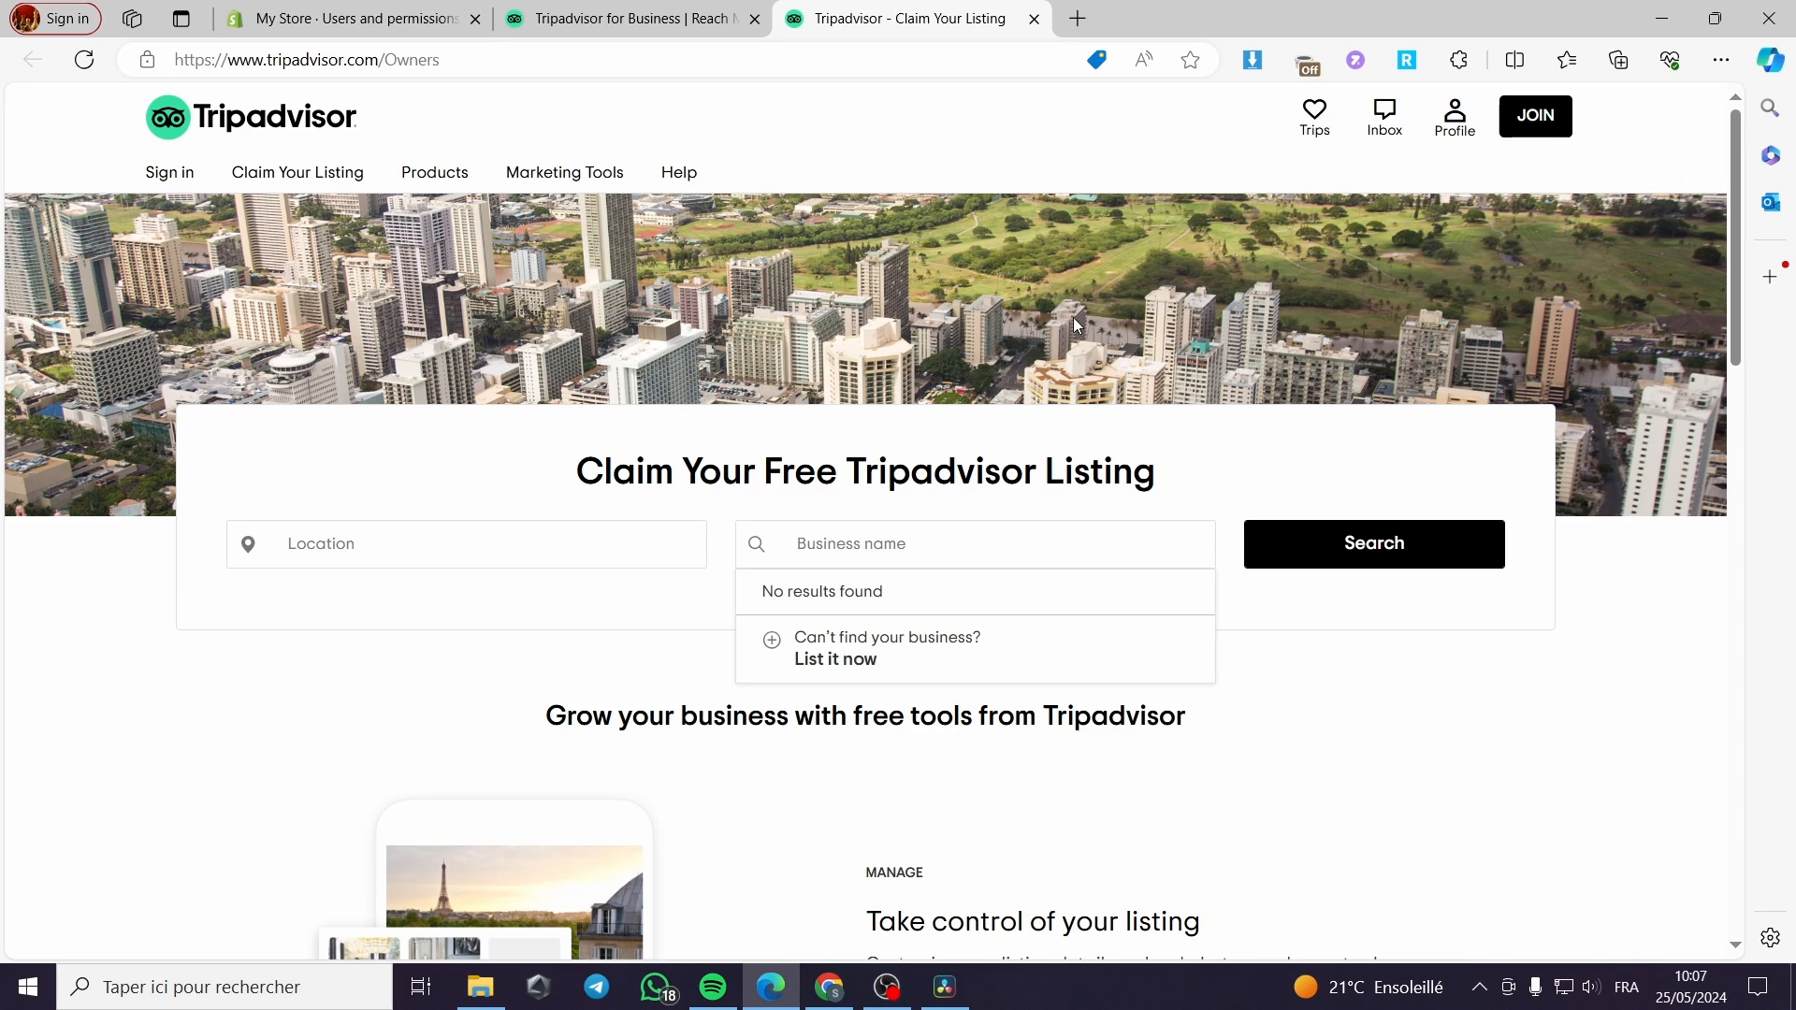
# Examine the free owner tools on the claim page and its location and business name search fields
pyautogui.scroll(-3, 1077, 324)
pyautogui.scroll(-1, 1081, 324)
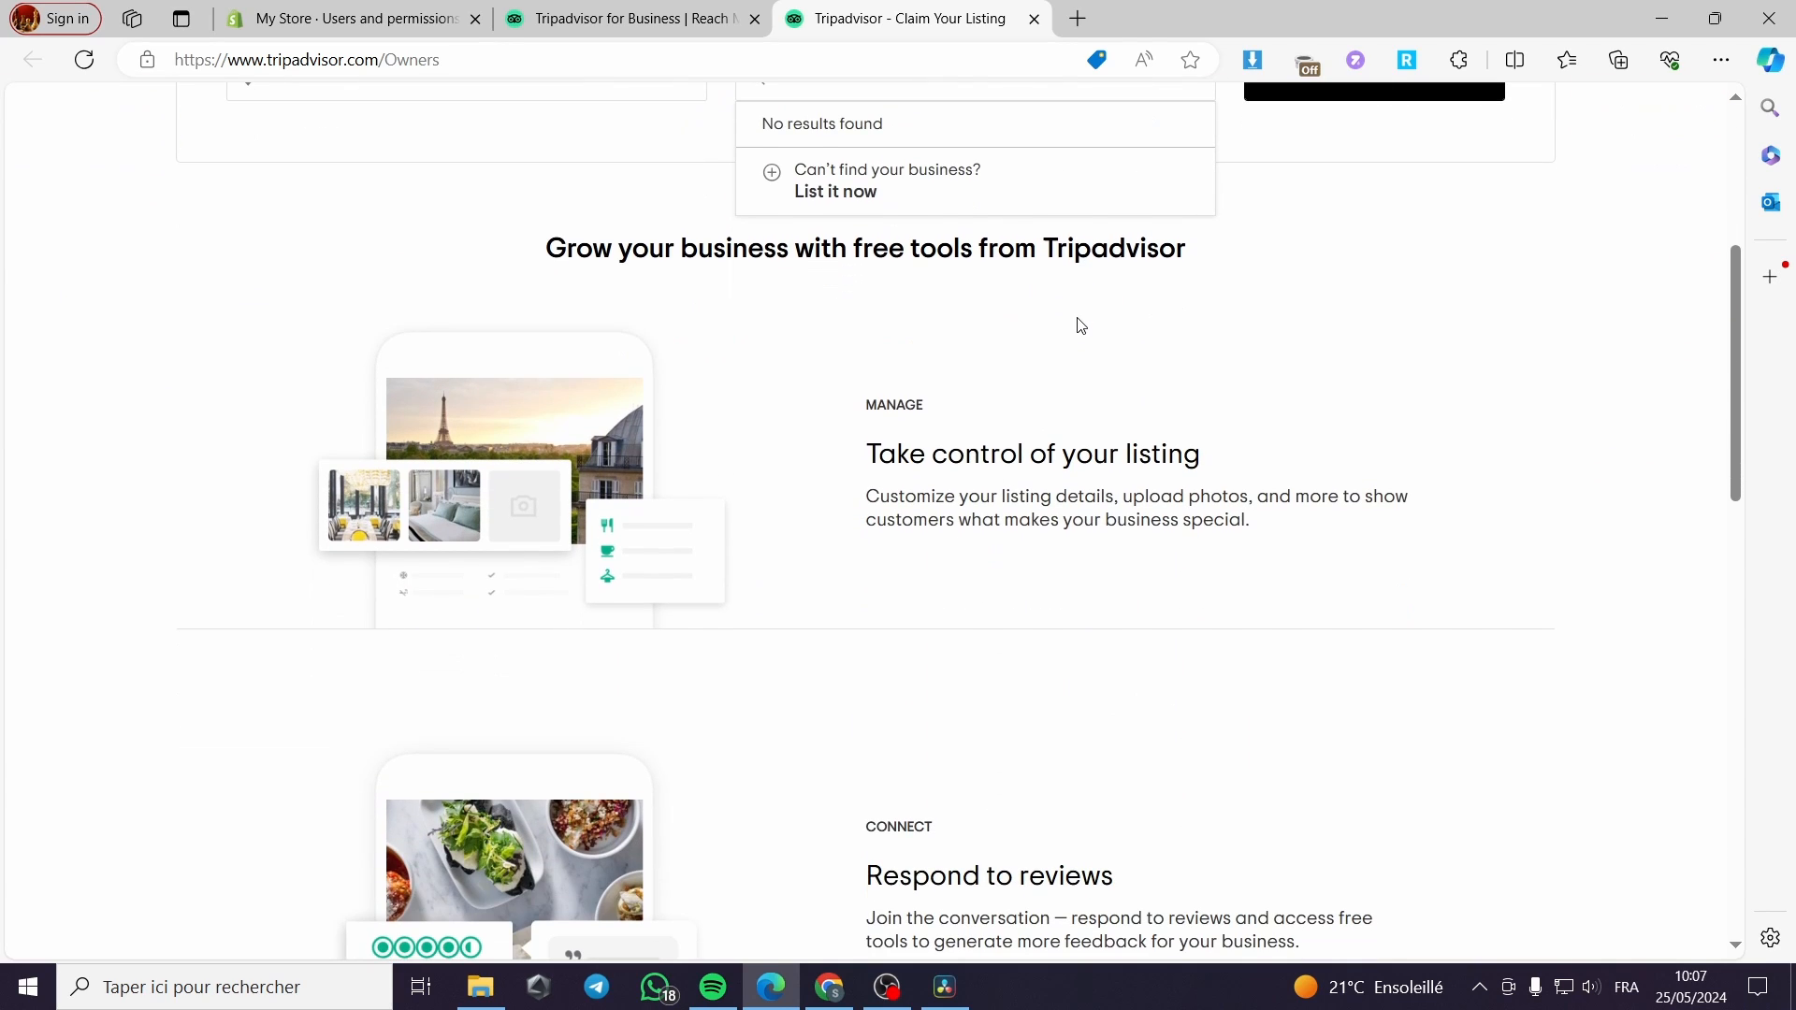
pyautogui.click(868, 350)
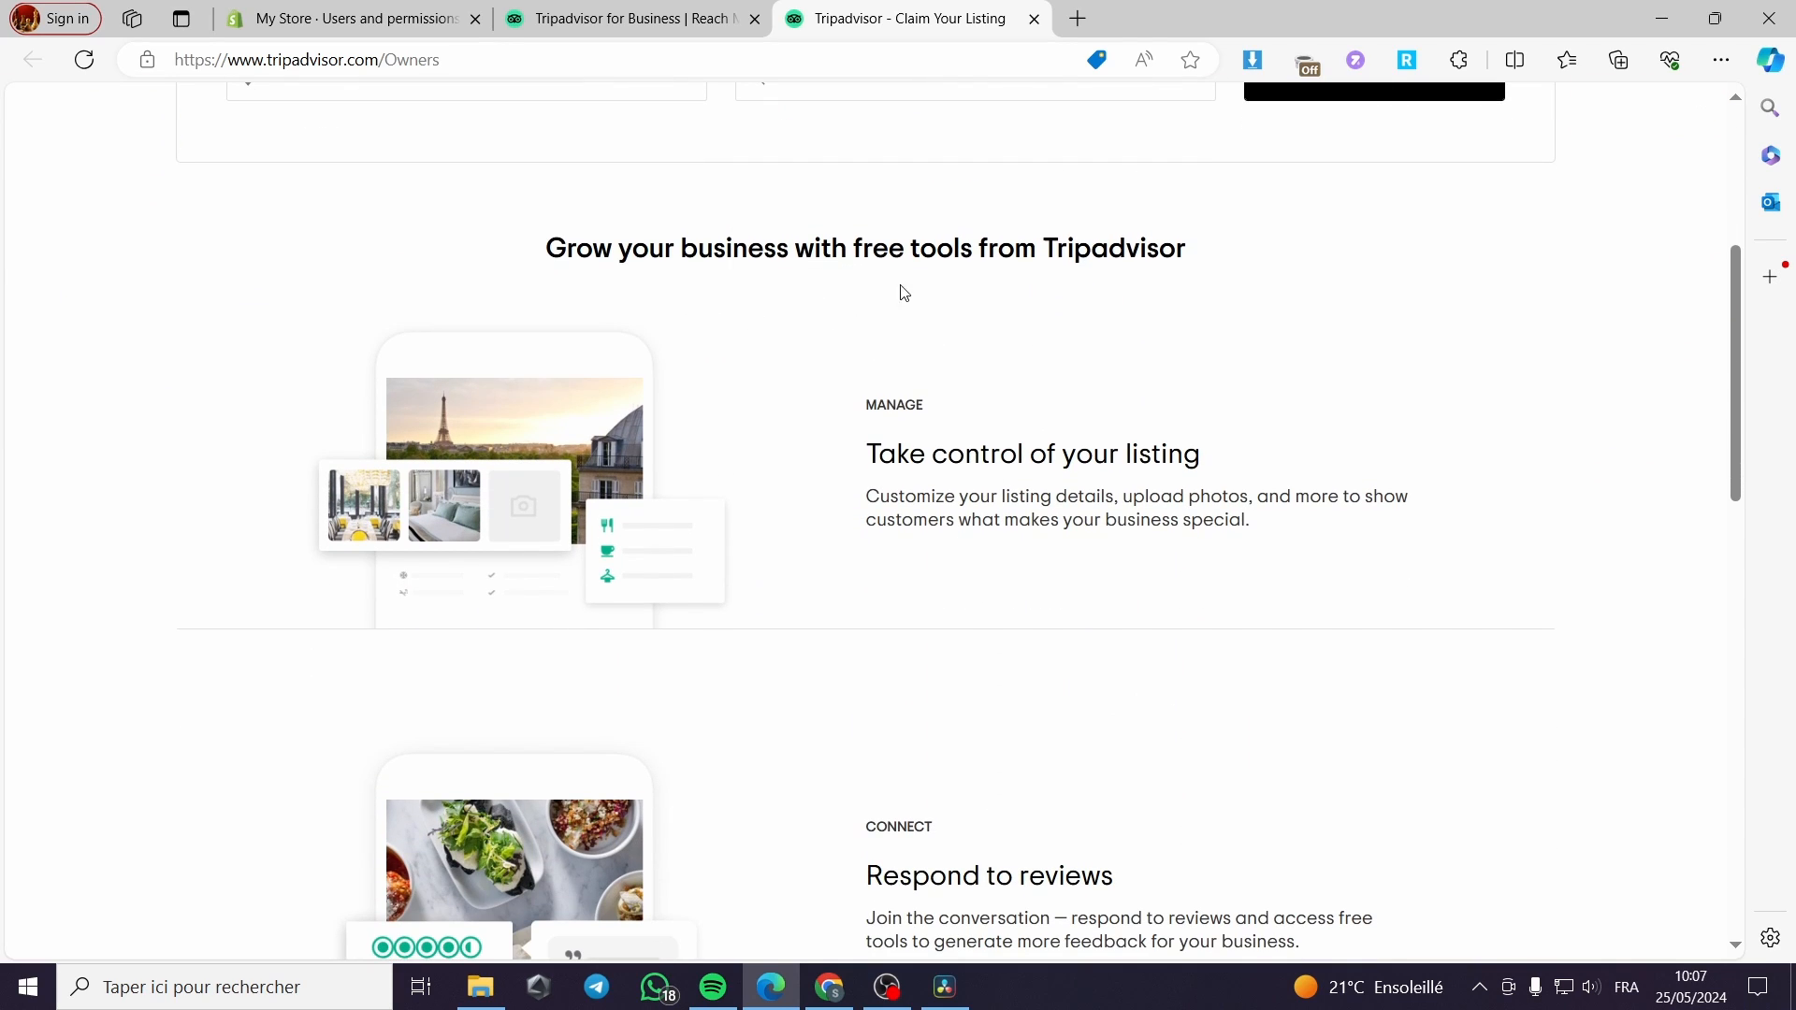
pyautogui.scroll(-8, 1170, 270)
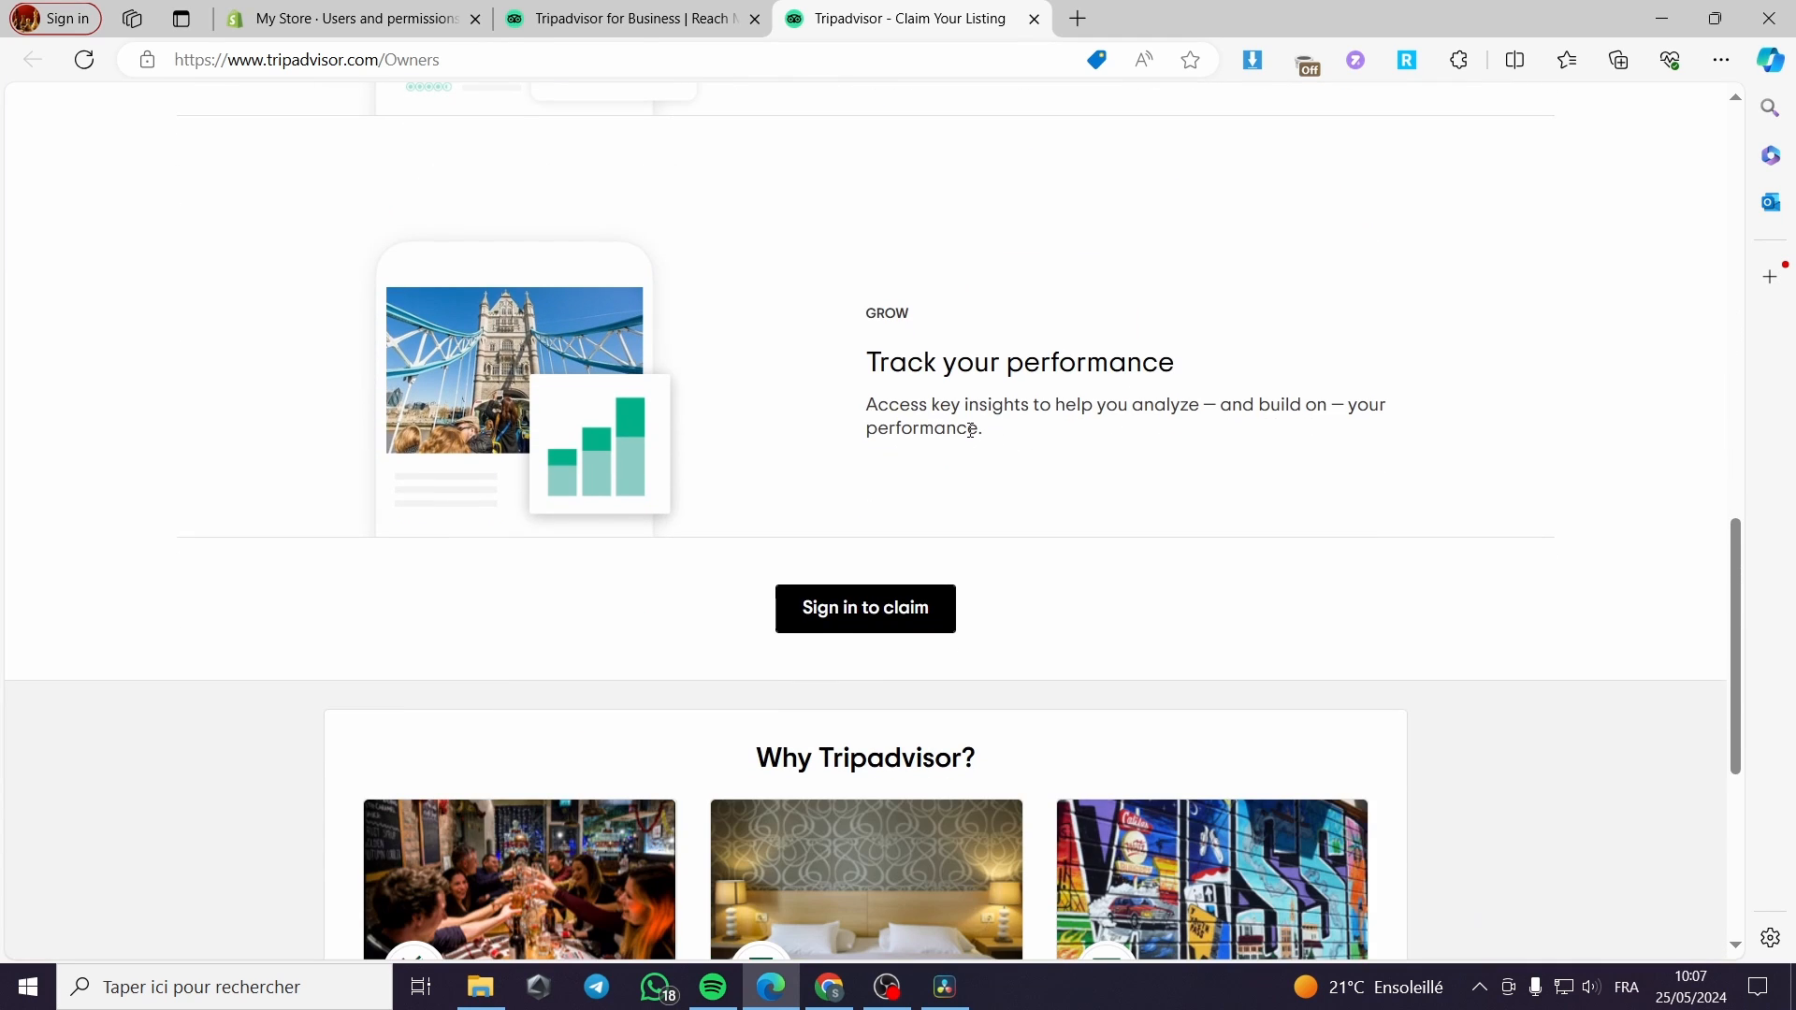
pyautogui.click(871, 609)
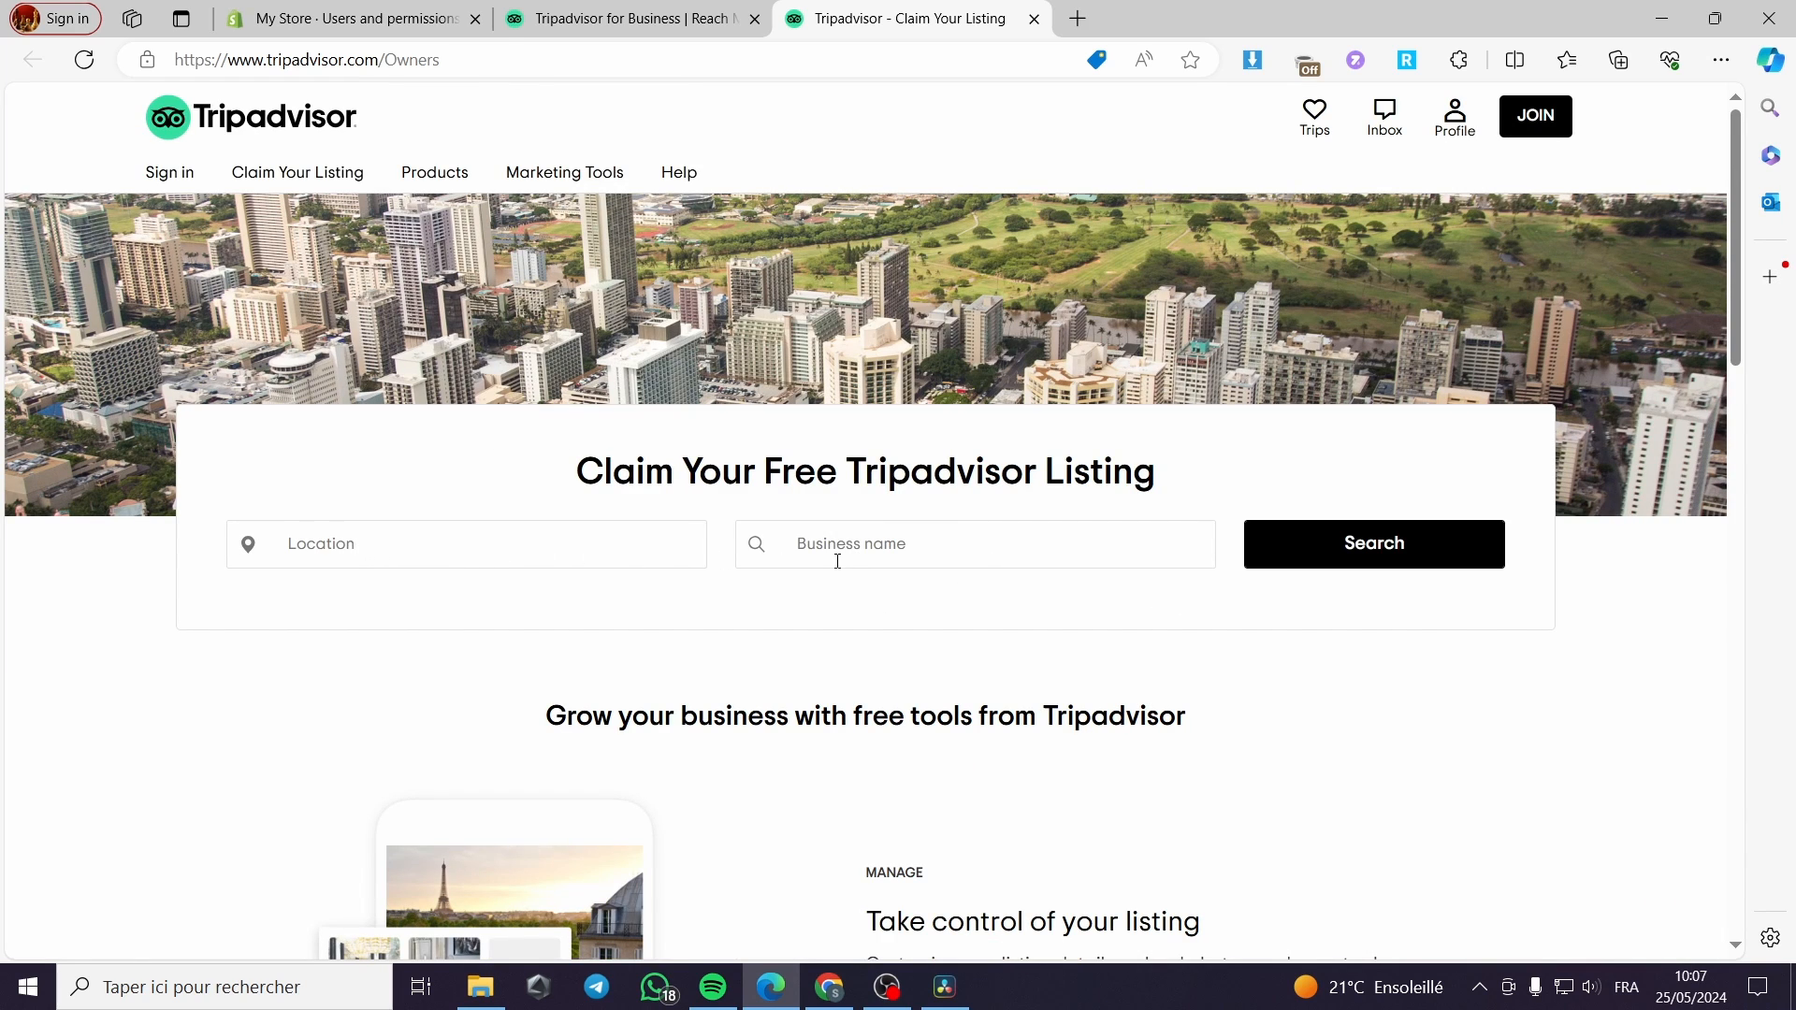
pyautogui.click(459, 549)
pyautogui.scroll(-4, 453, 549)
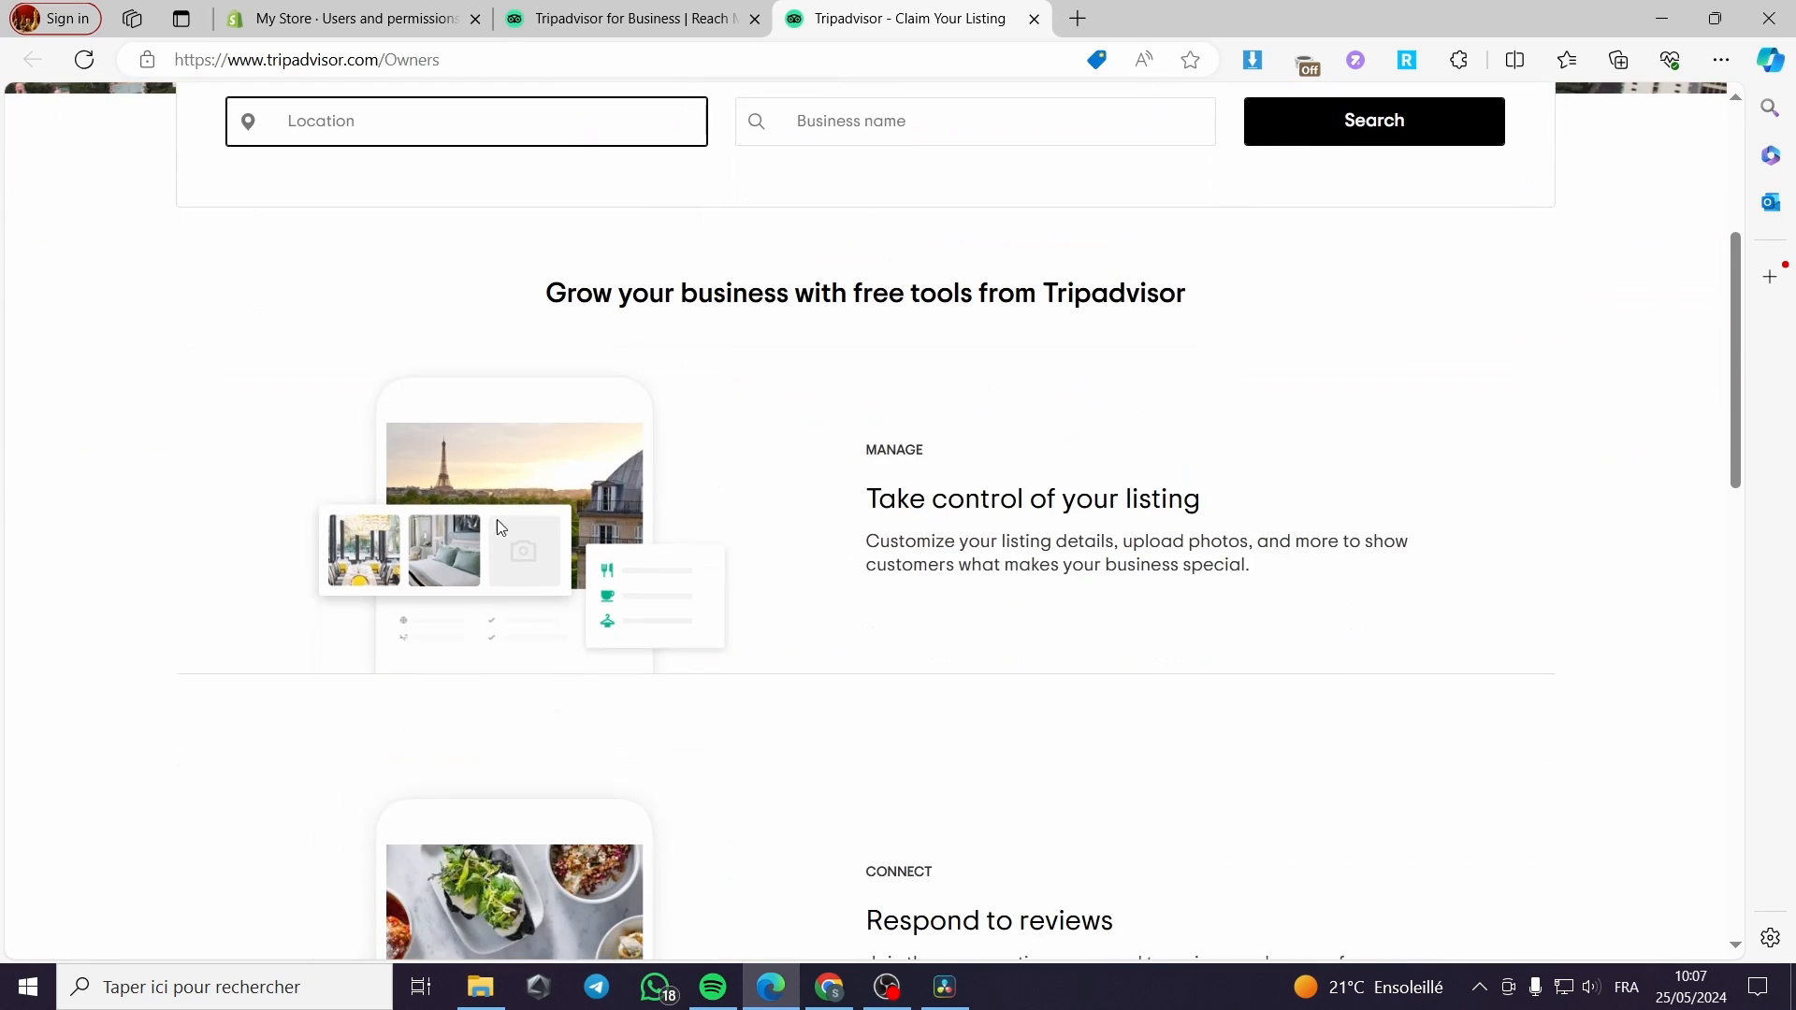
pyautogui.scroll(4, 761, 458)
pyautogui.click(906, 477)
pyautogui.scroll(-3, 906, 486)
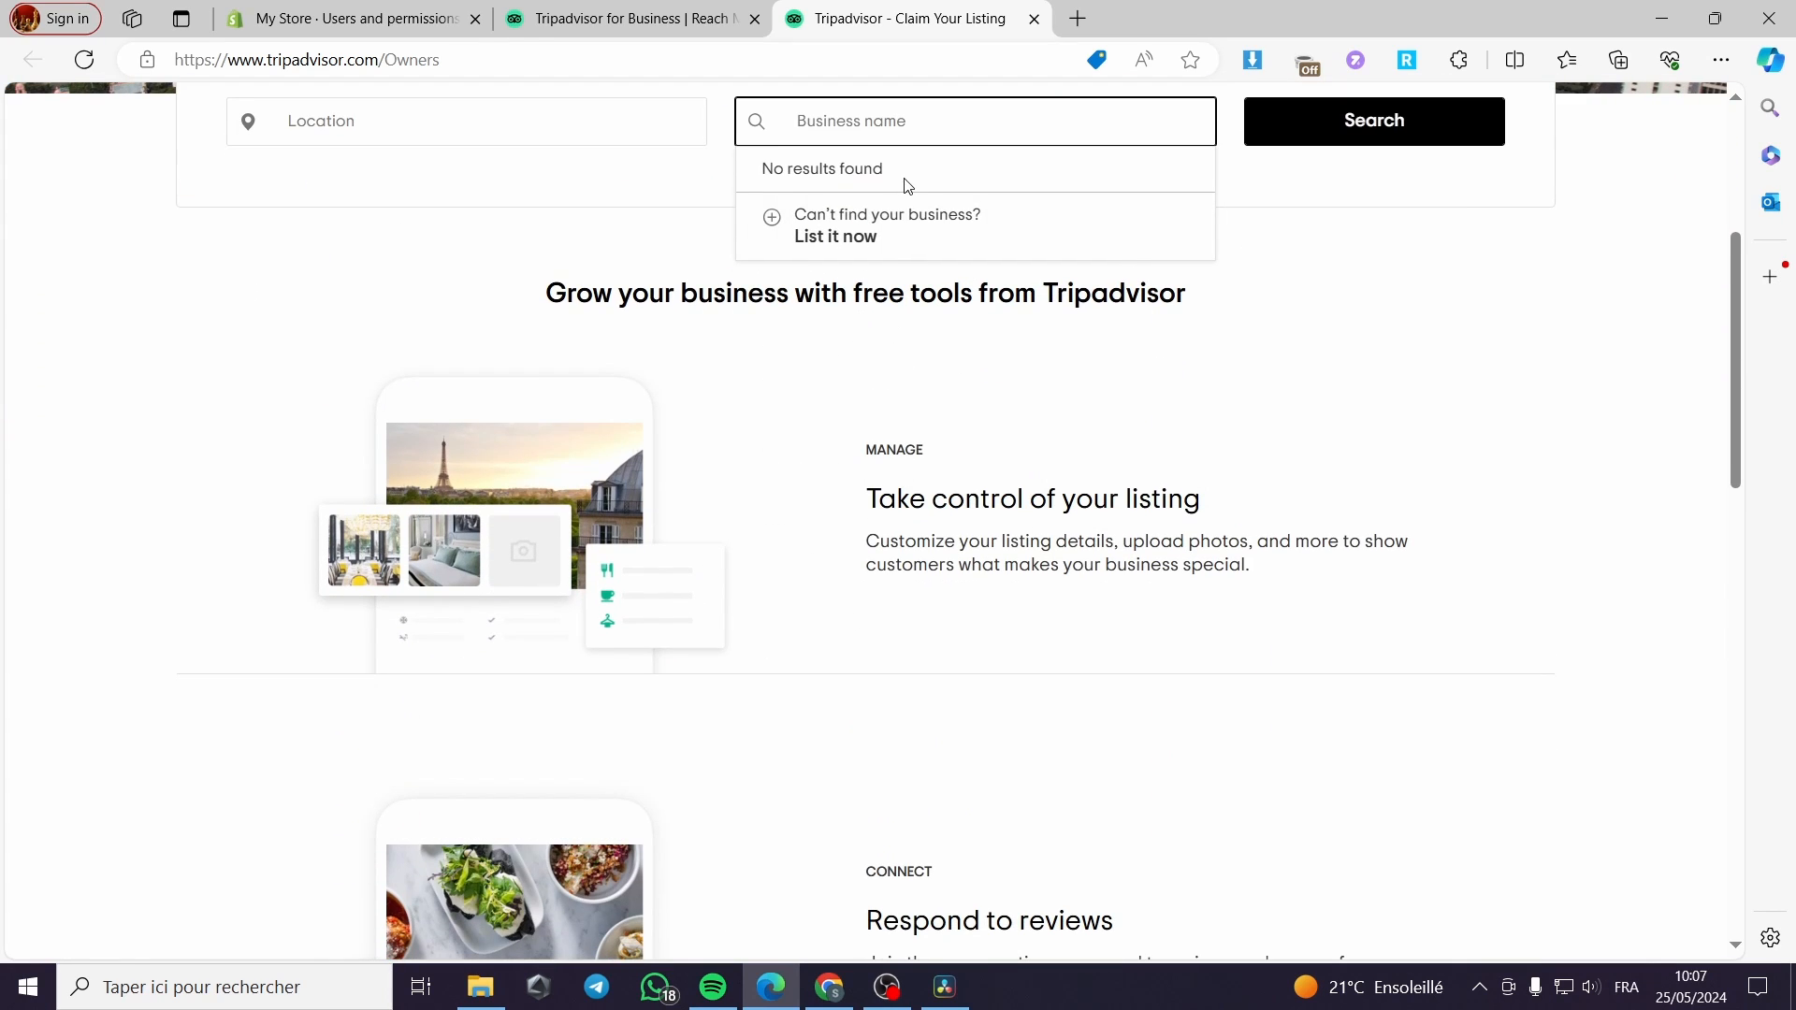
pyautogui.scroll(1, 878, 269)
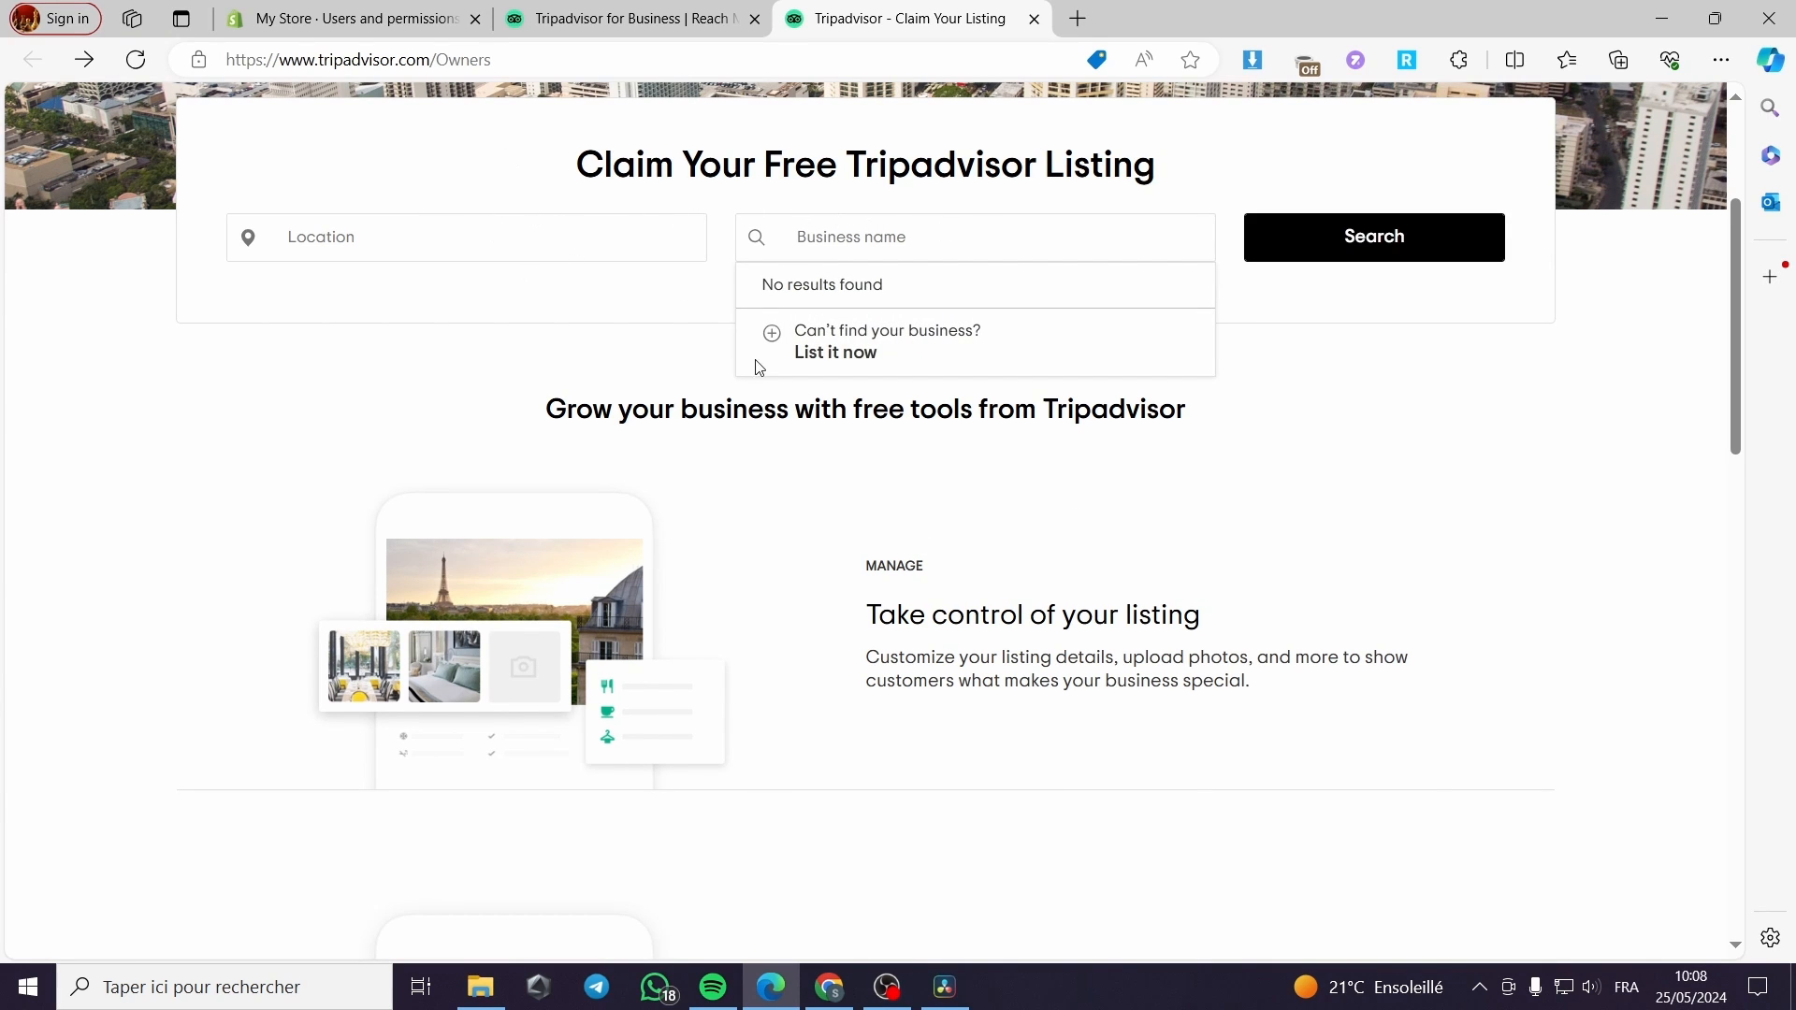
# Choose to list a business that cannot be found in the search, and dismiss the Google sign-in prompt
pyautogui.click(914, 241)
pyautogui.scroll(2, 579, 340)
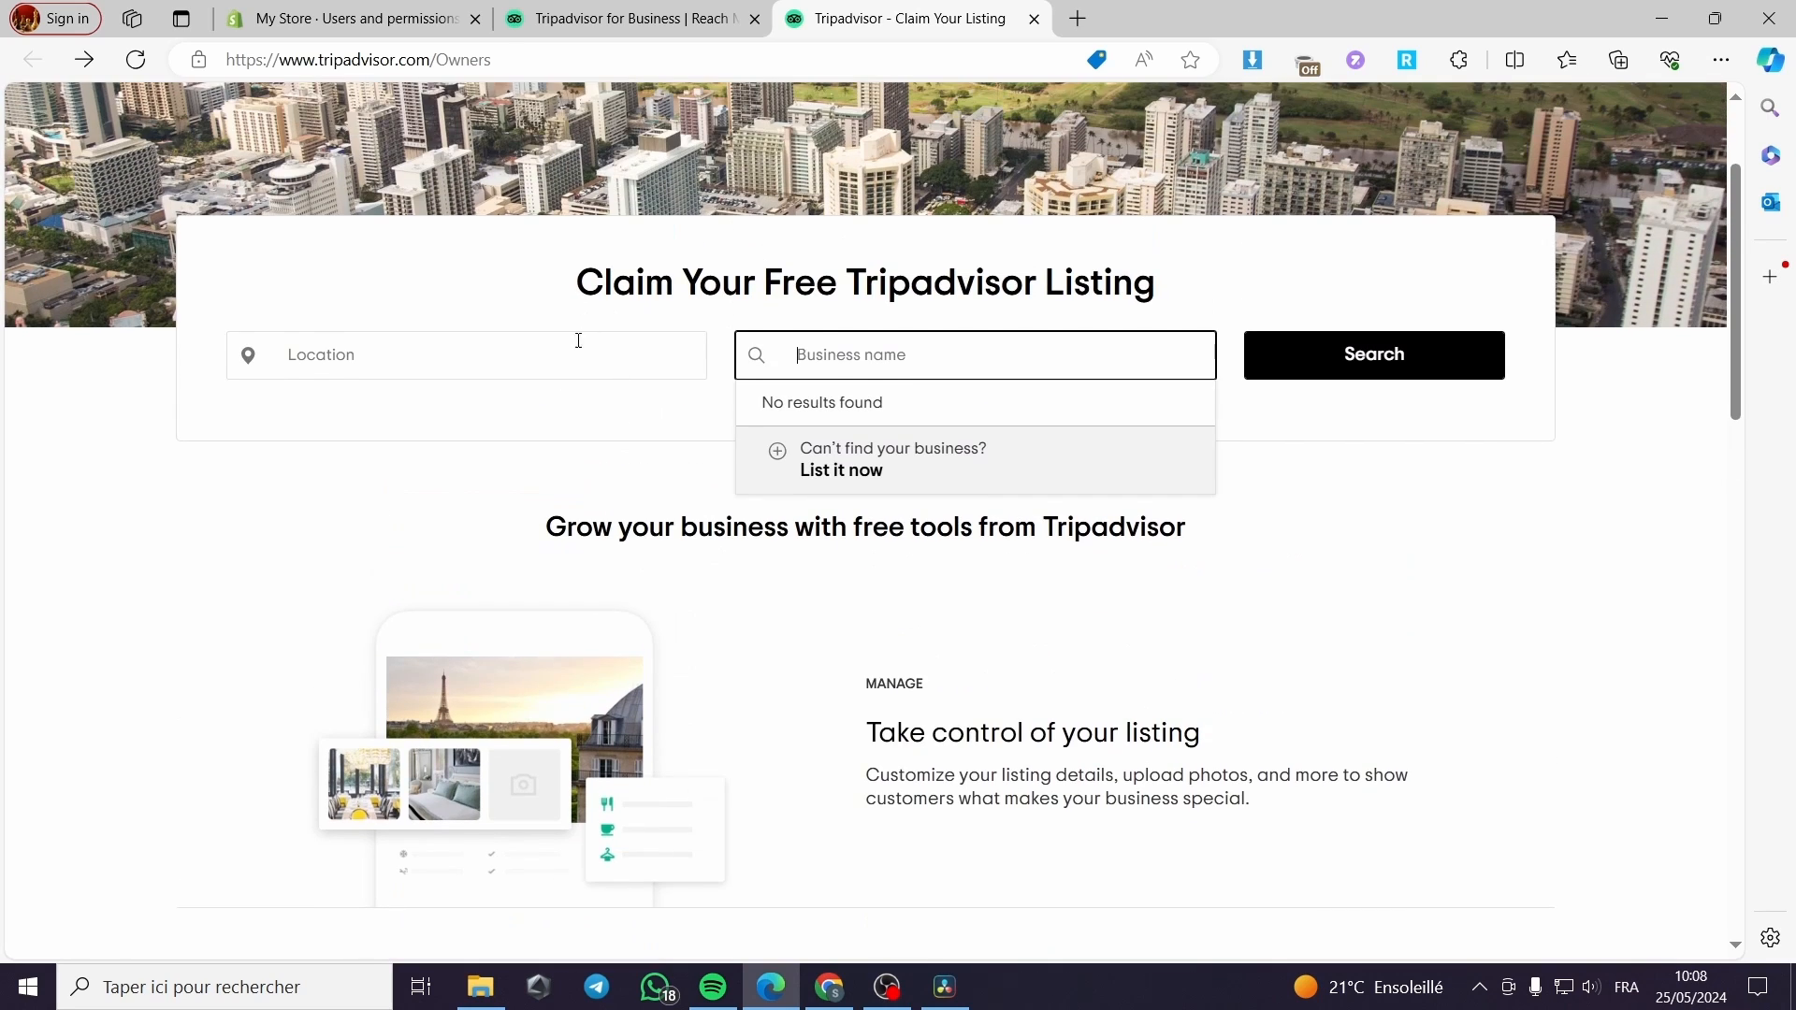
pyautogui.click(578, 341)
pyautogui.scroll(-2, 578, 341)
pyautogui.click(885, 127)
pyautogui.click(812, 417)
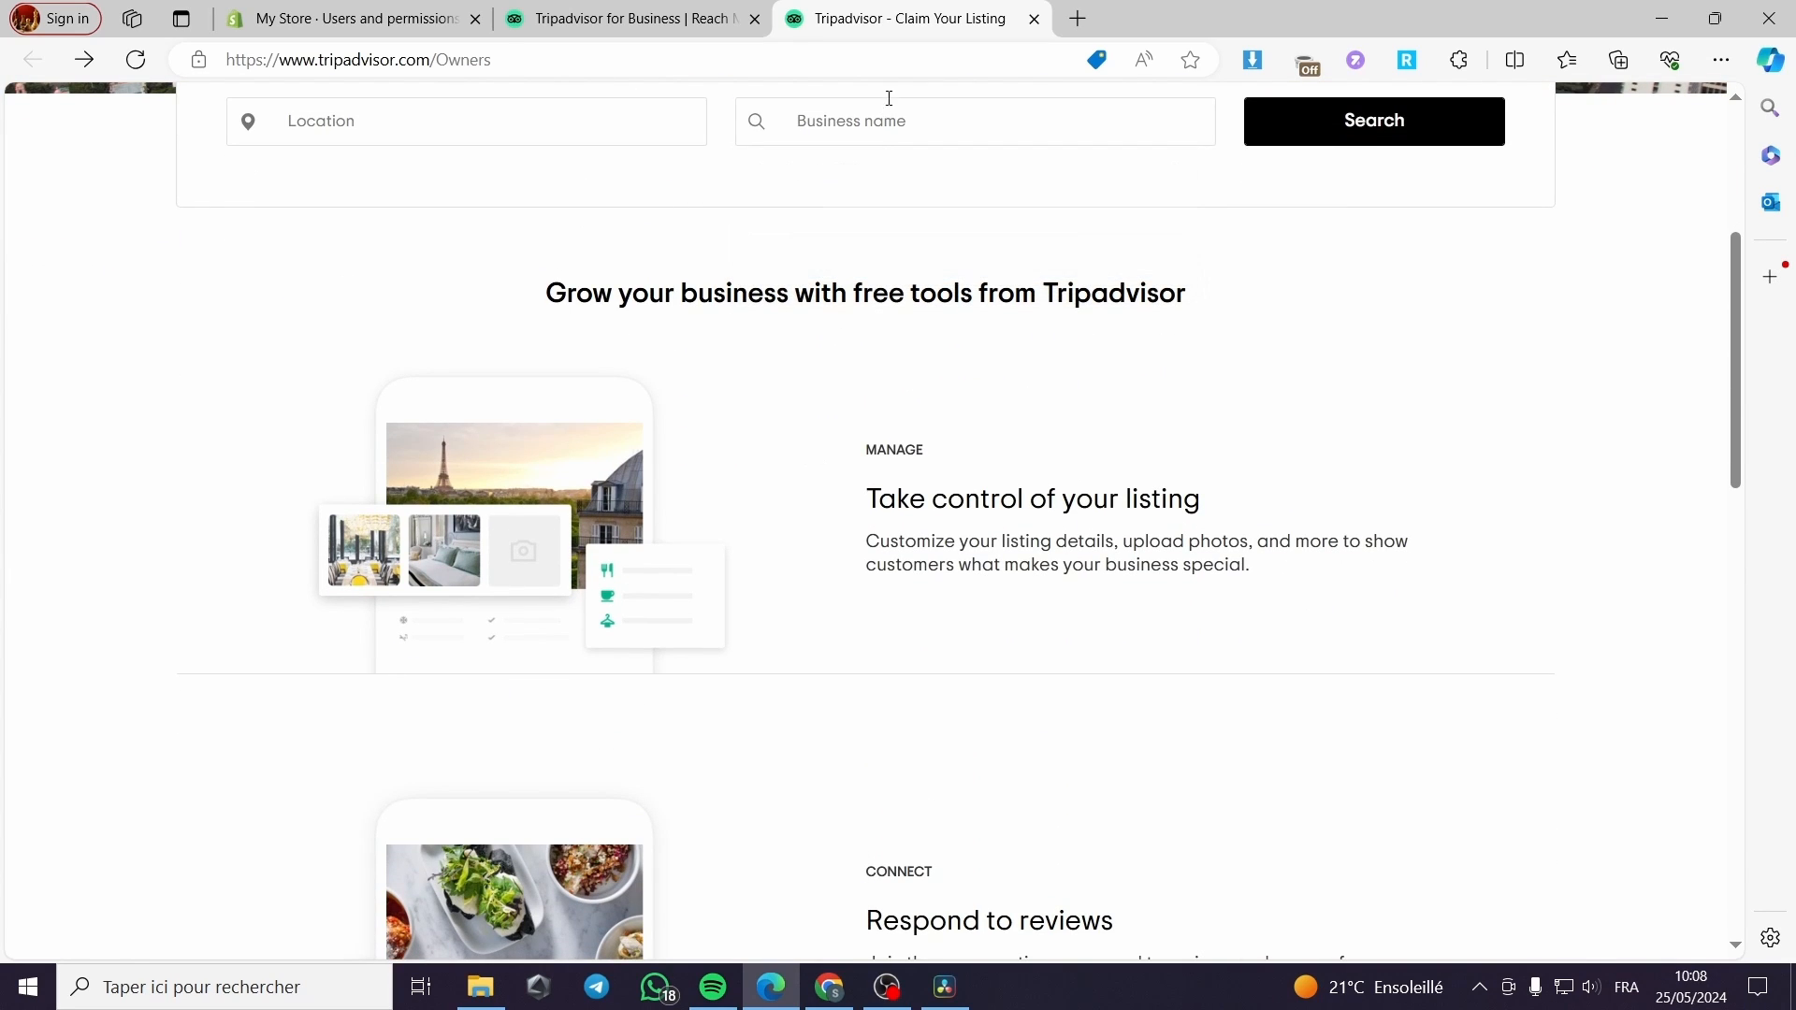
pyautogui.click(885, 125)
pyautogui.click(1182, 167)
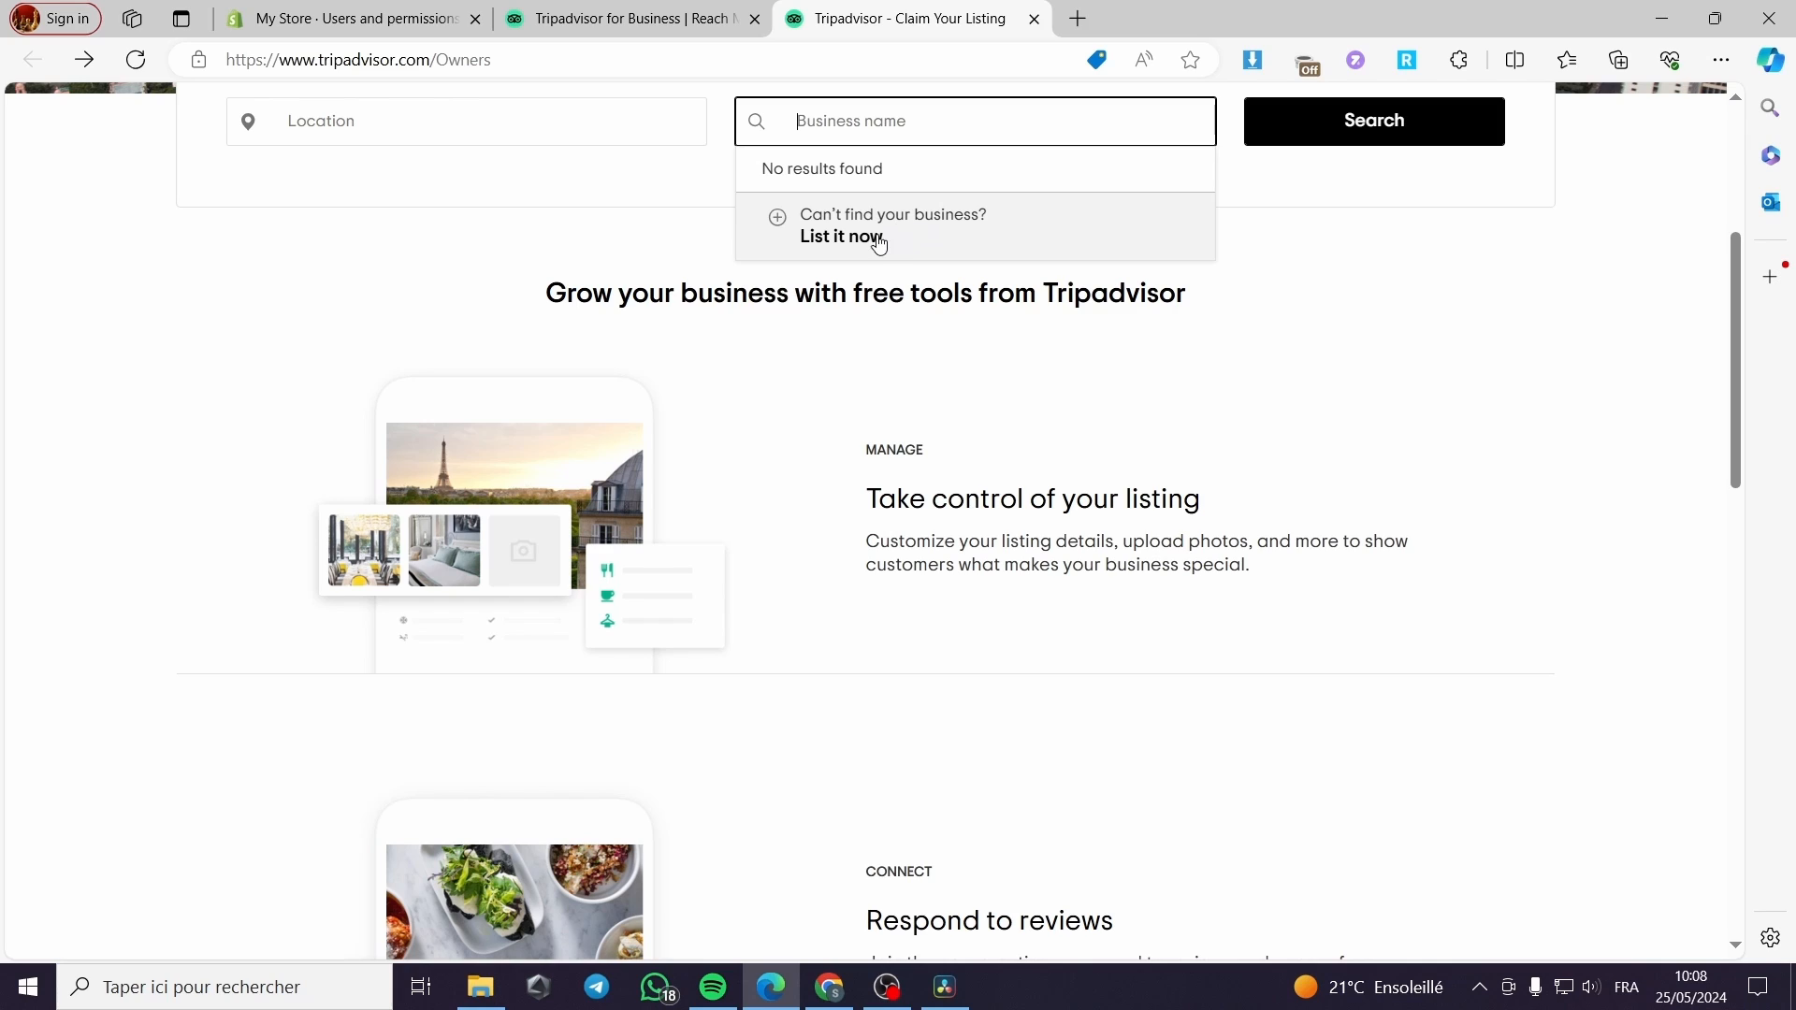
pyautogui.click(874, 240)
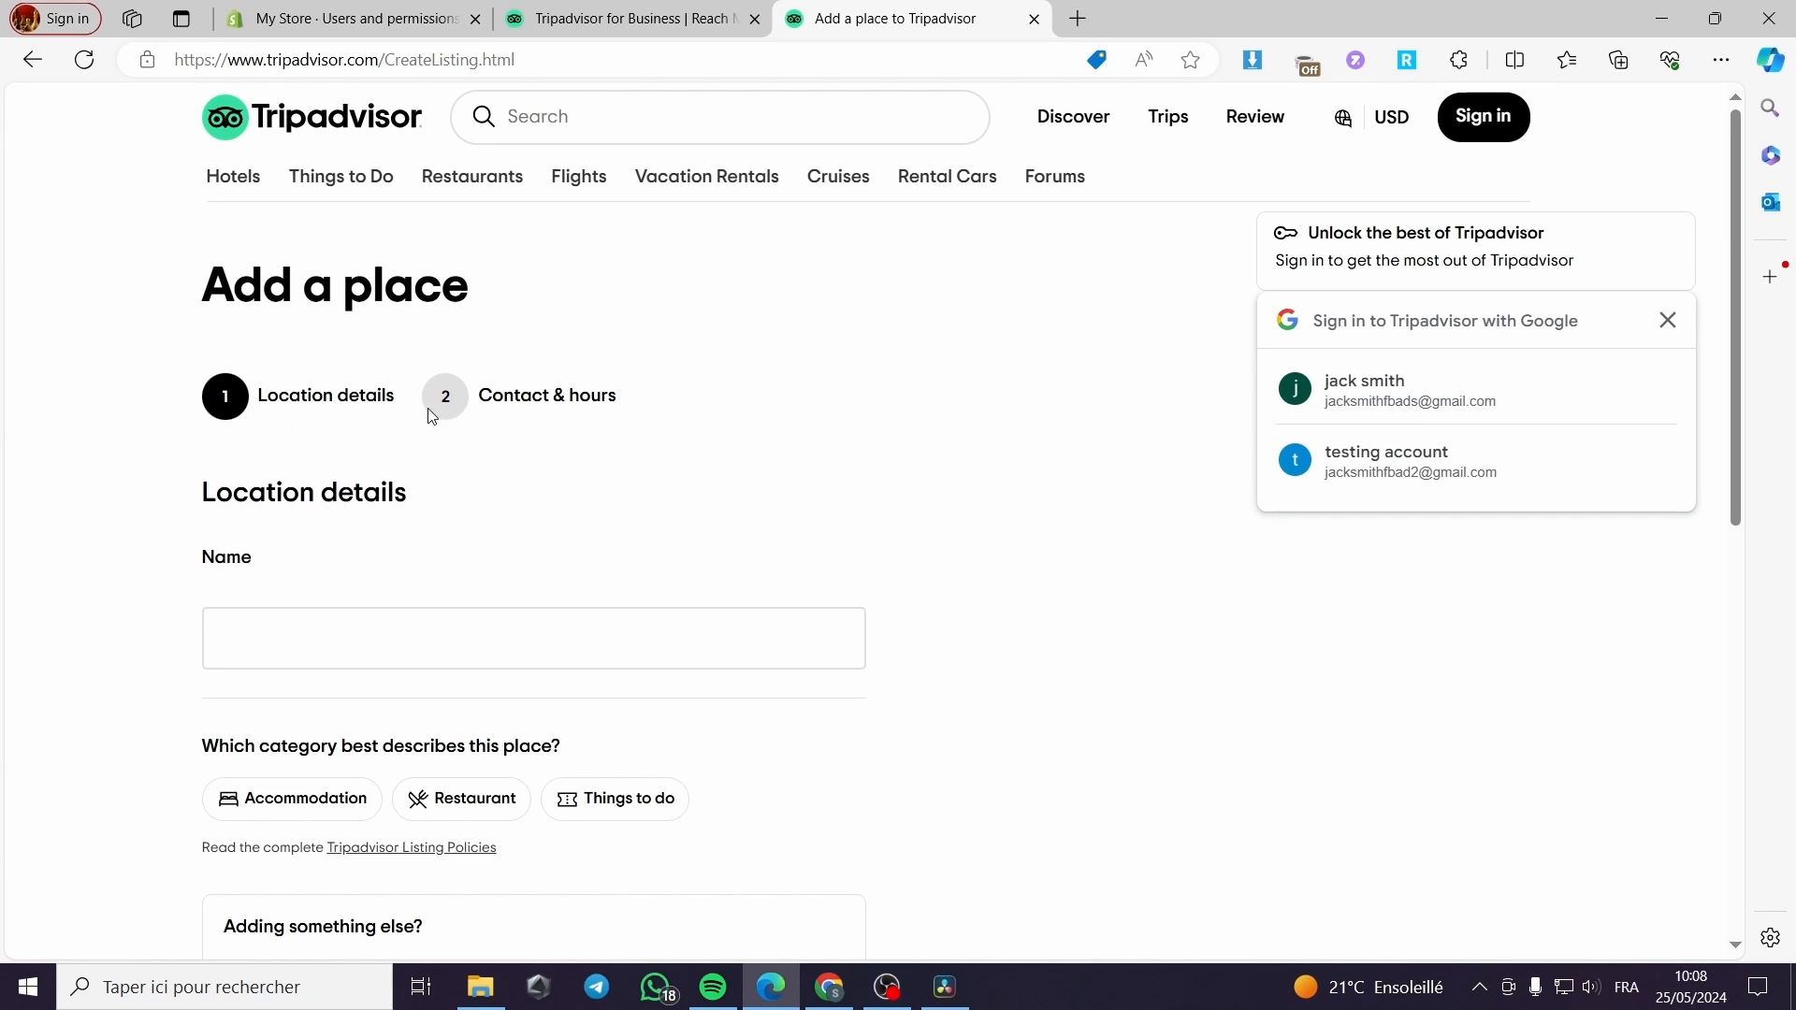
pyautogui.click(1666, 321)
# Name the place with the person's full name written as one word, followed by "clothing"
pyautogui.scroll(-1, 325, 471)
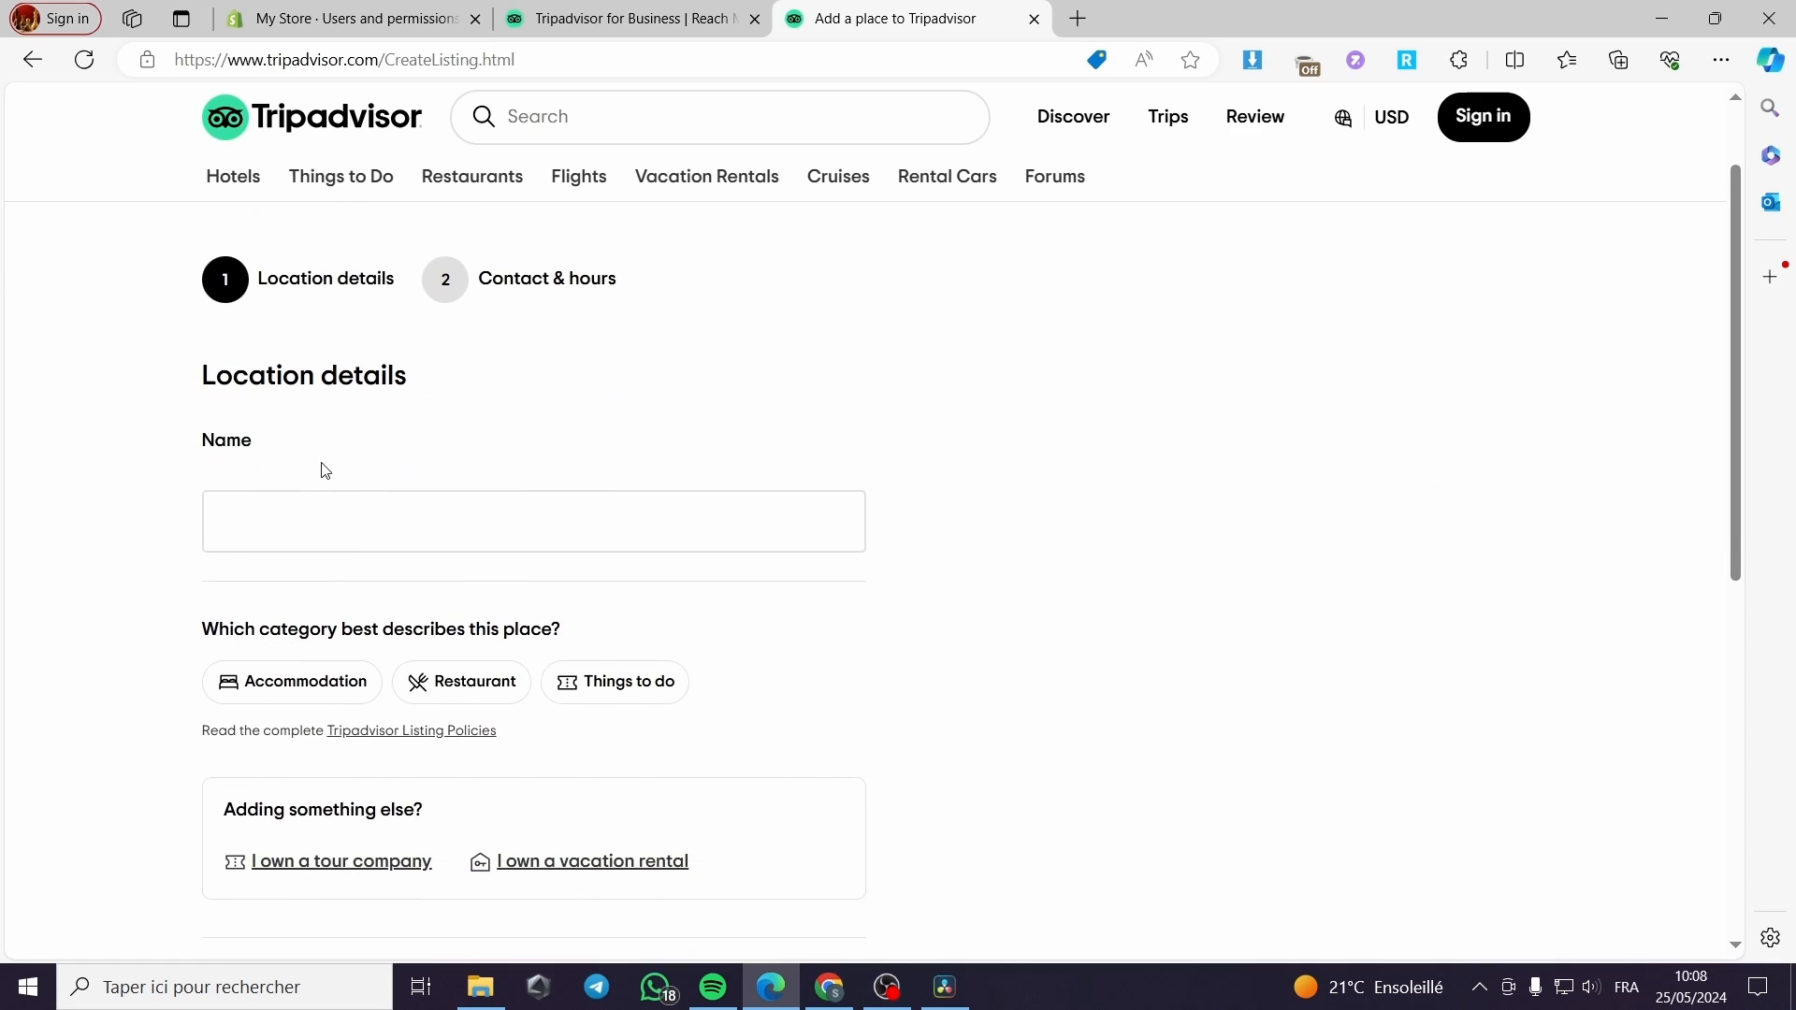
pyautogui.click(289, 527)
pyautogui.click(281, 610)
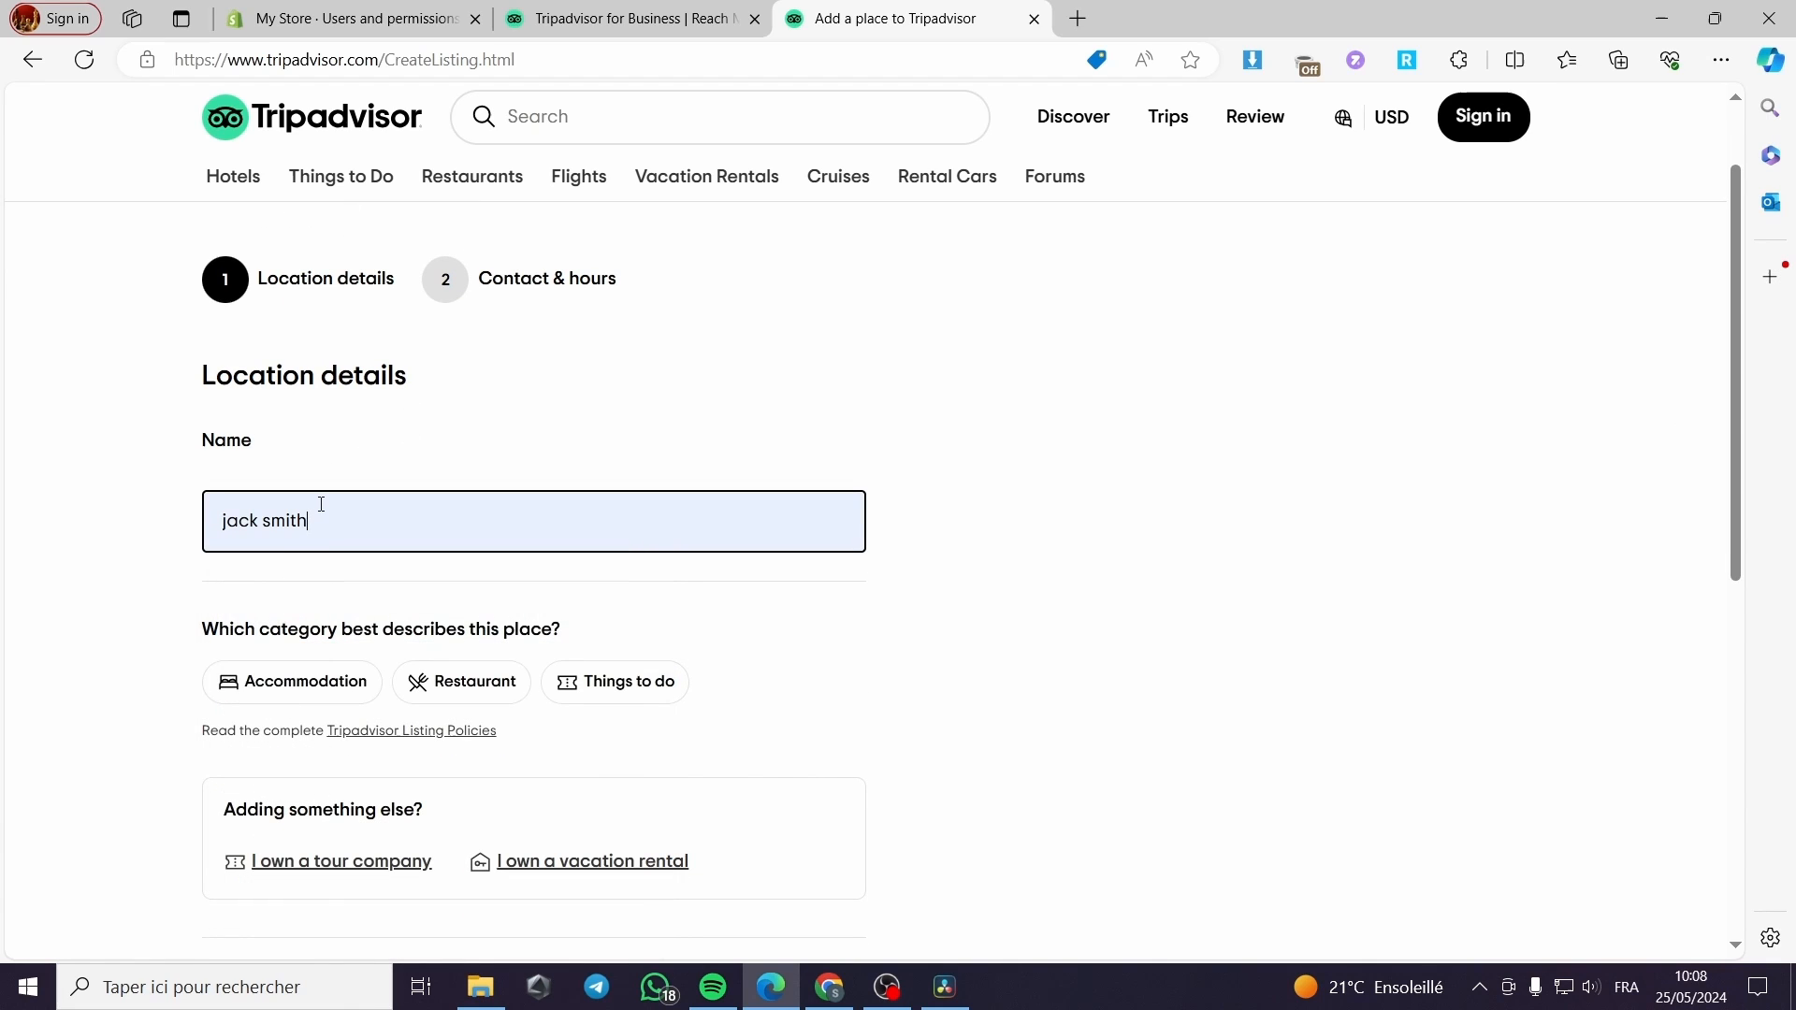
pyautogui.click(268, 522)
pyautogui.press('BackSpace')
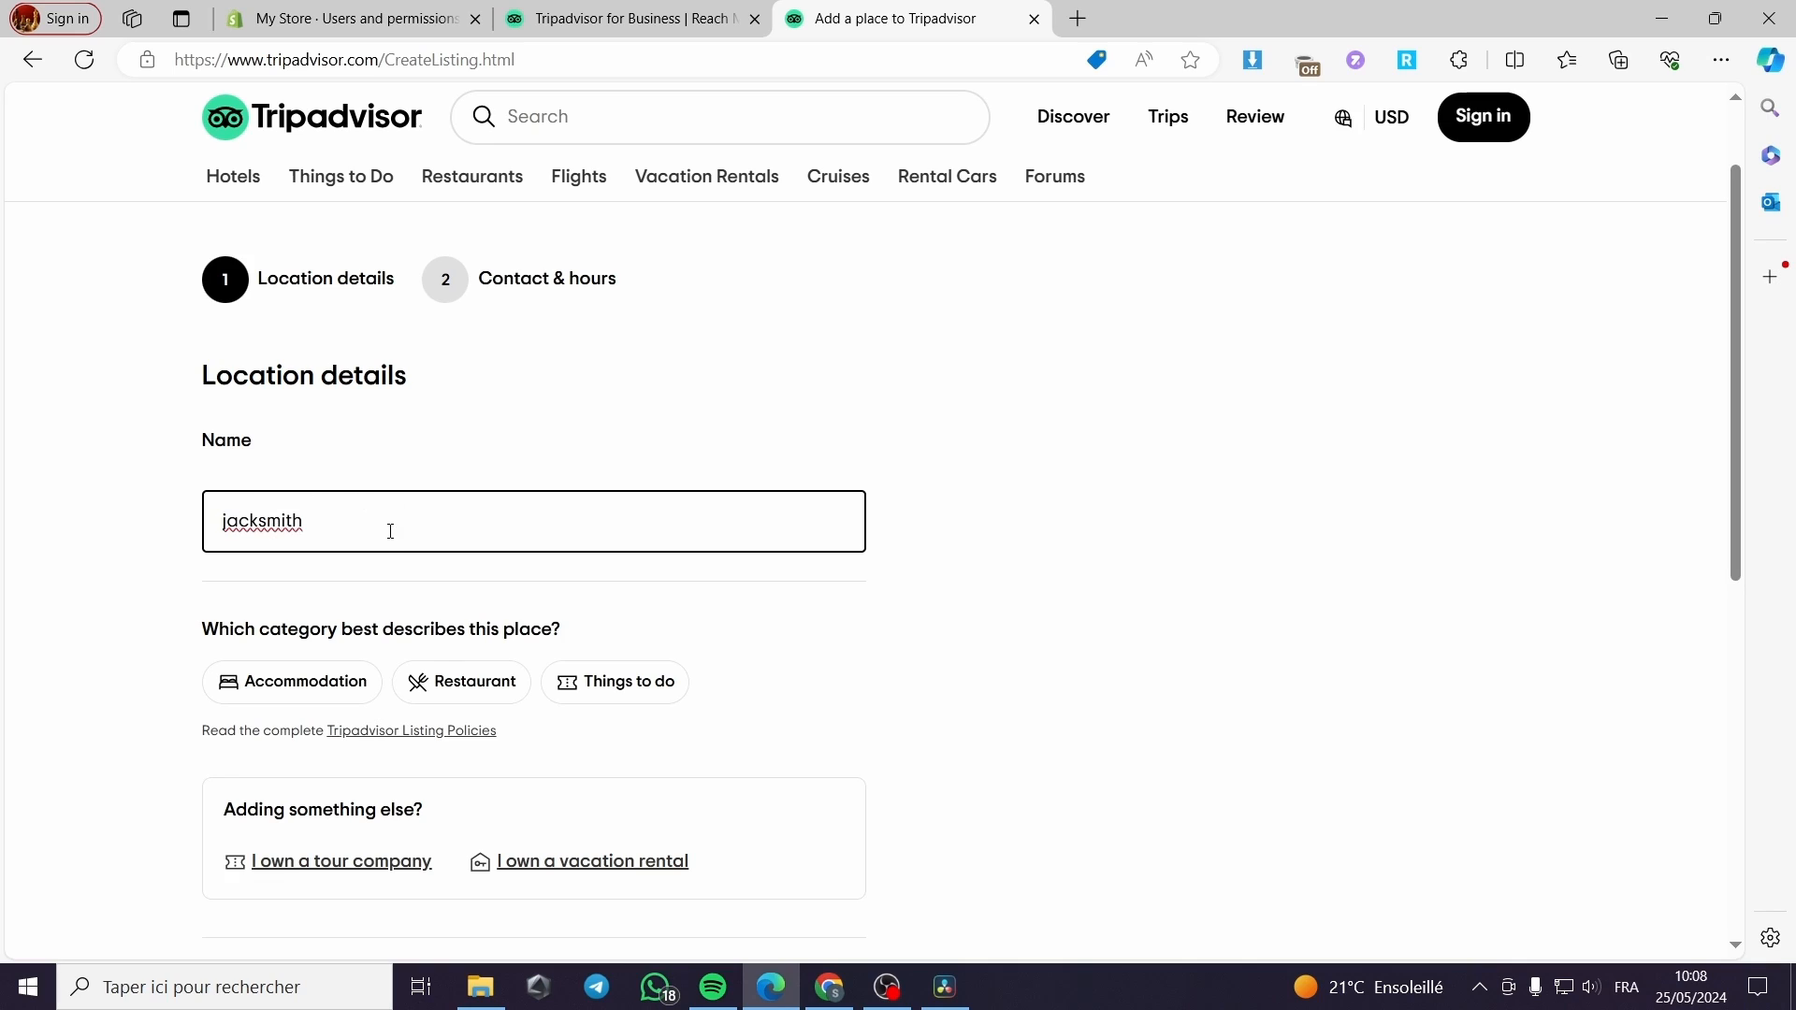
pyautogui.write('clothing')
pyautogui.scroll(-1, 545, 605)
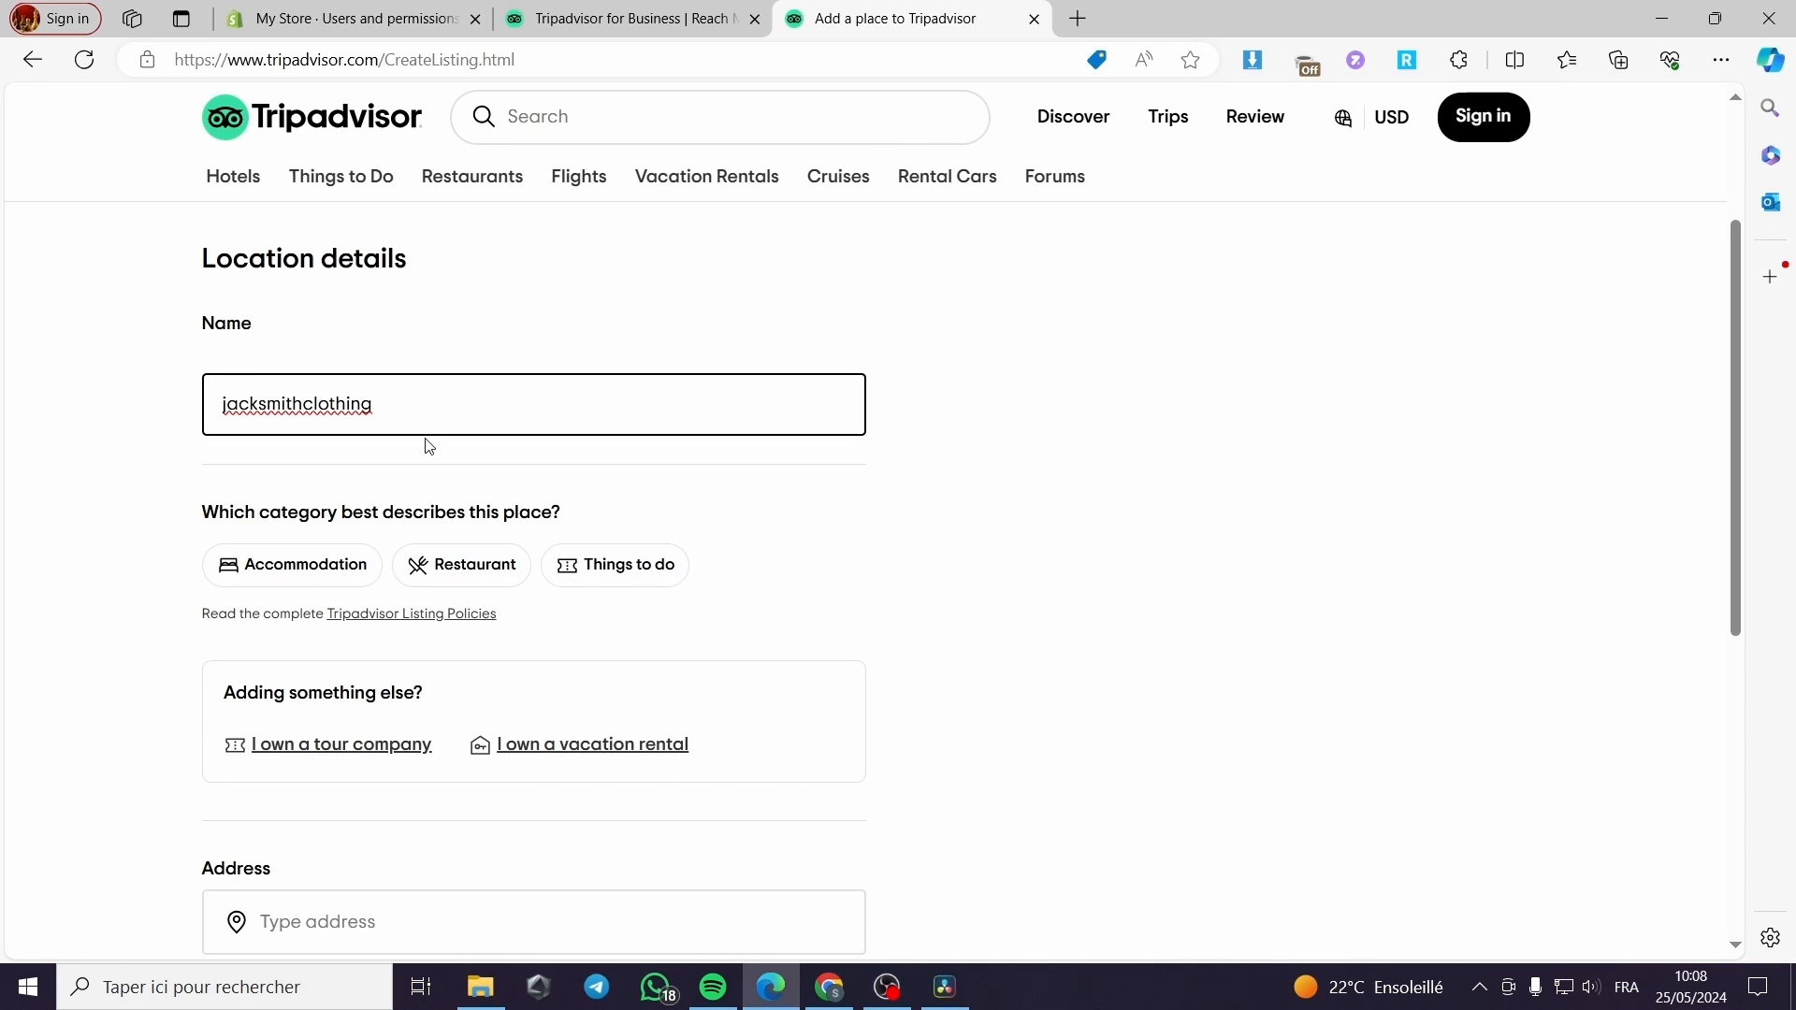
# Replace "clothing" in the place name with "food" and set the category to Restaurant
pyautogui.moveTo(373, 403); pyautogui.dragTo(308, 391)
pyautogui.write('food')
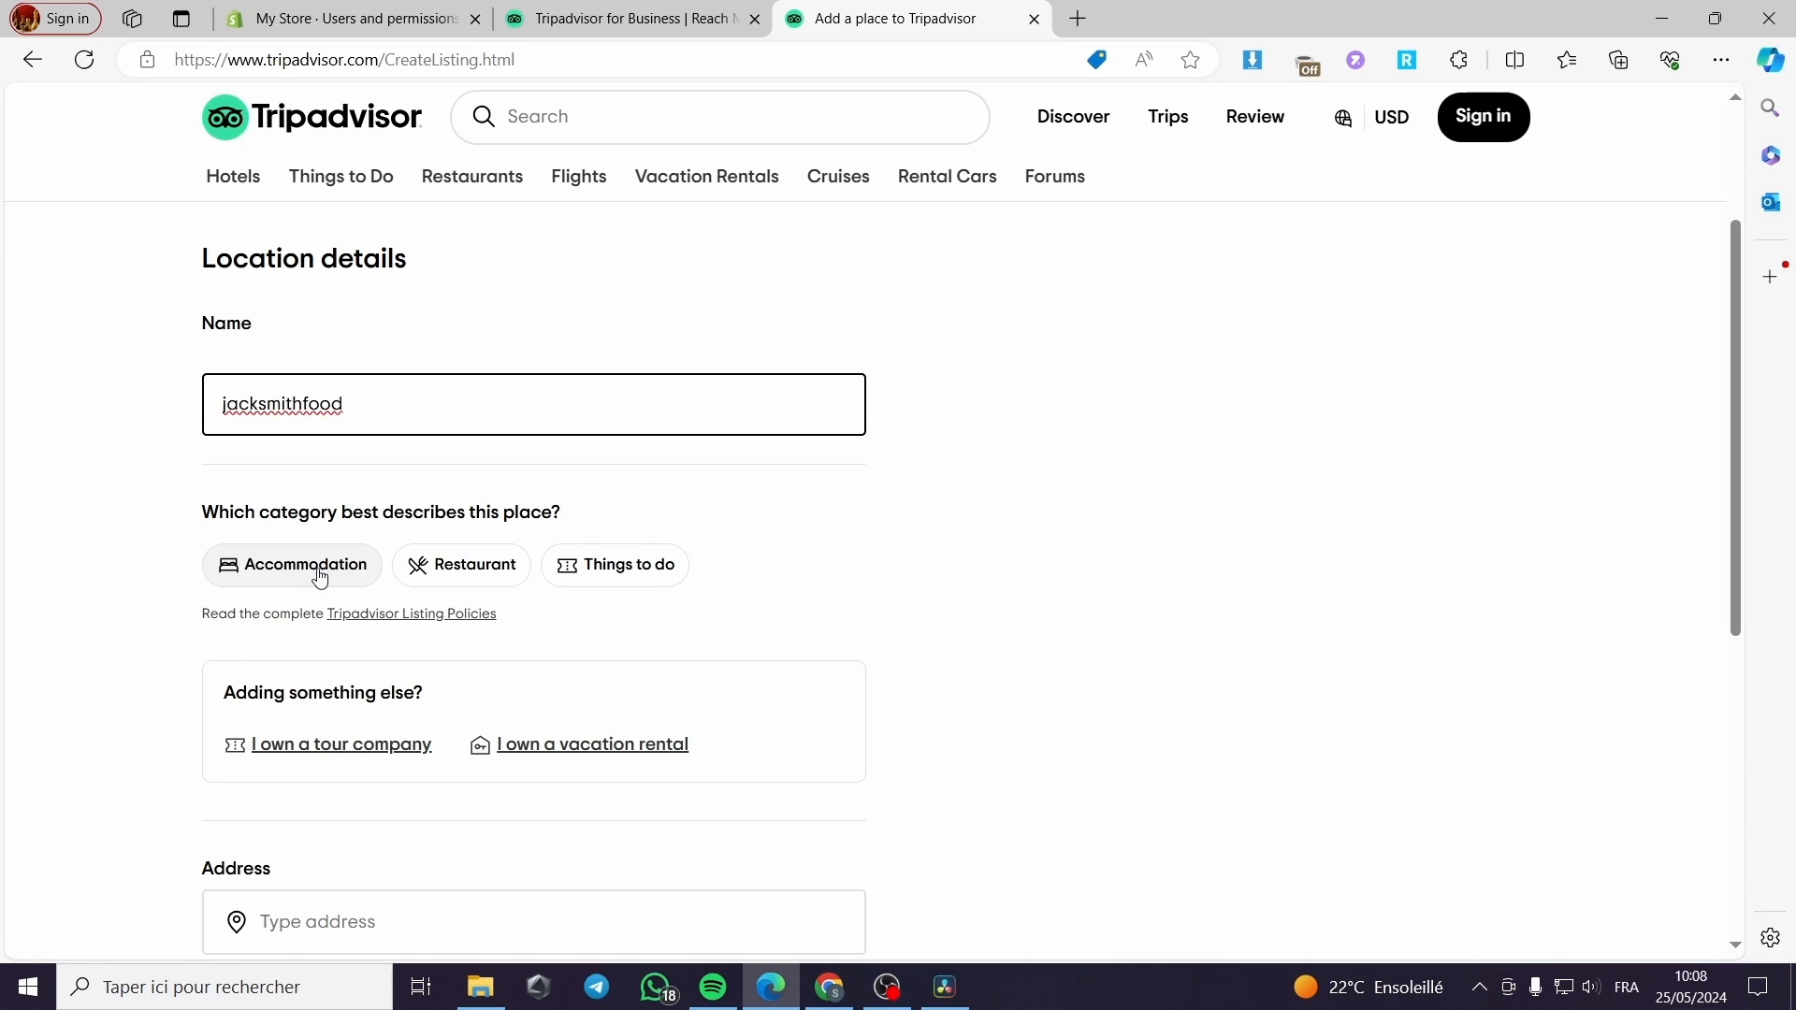
pyautogui.click(452, 570)
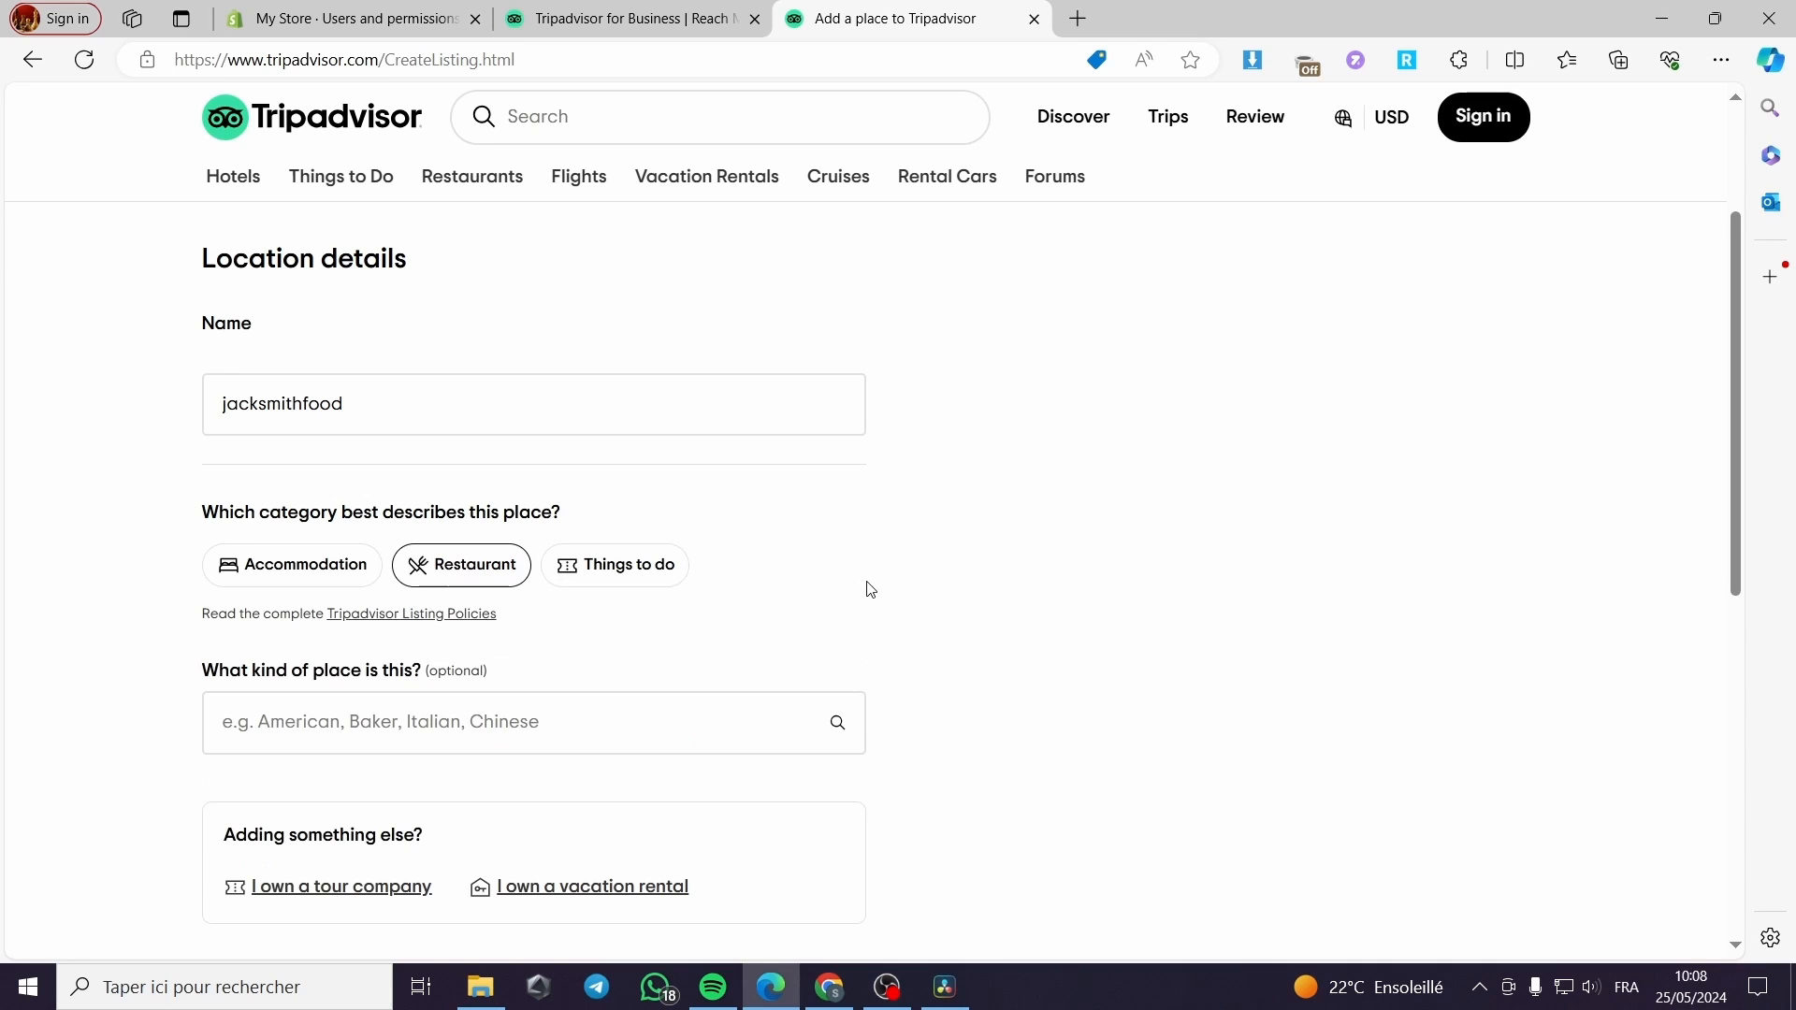
# Add American as the kind of place for the restaurant
pyautogui.scroll(-1, 749, 582)
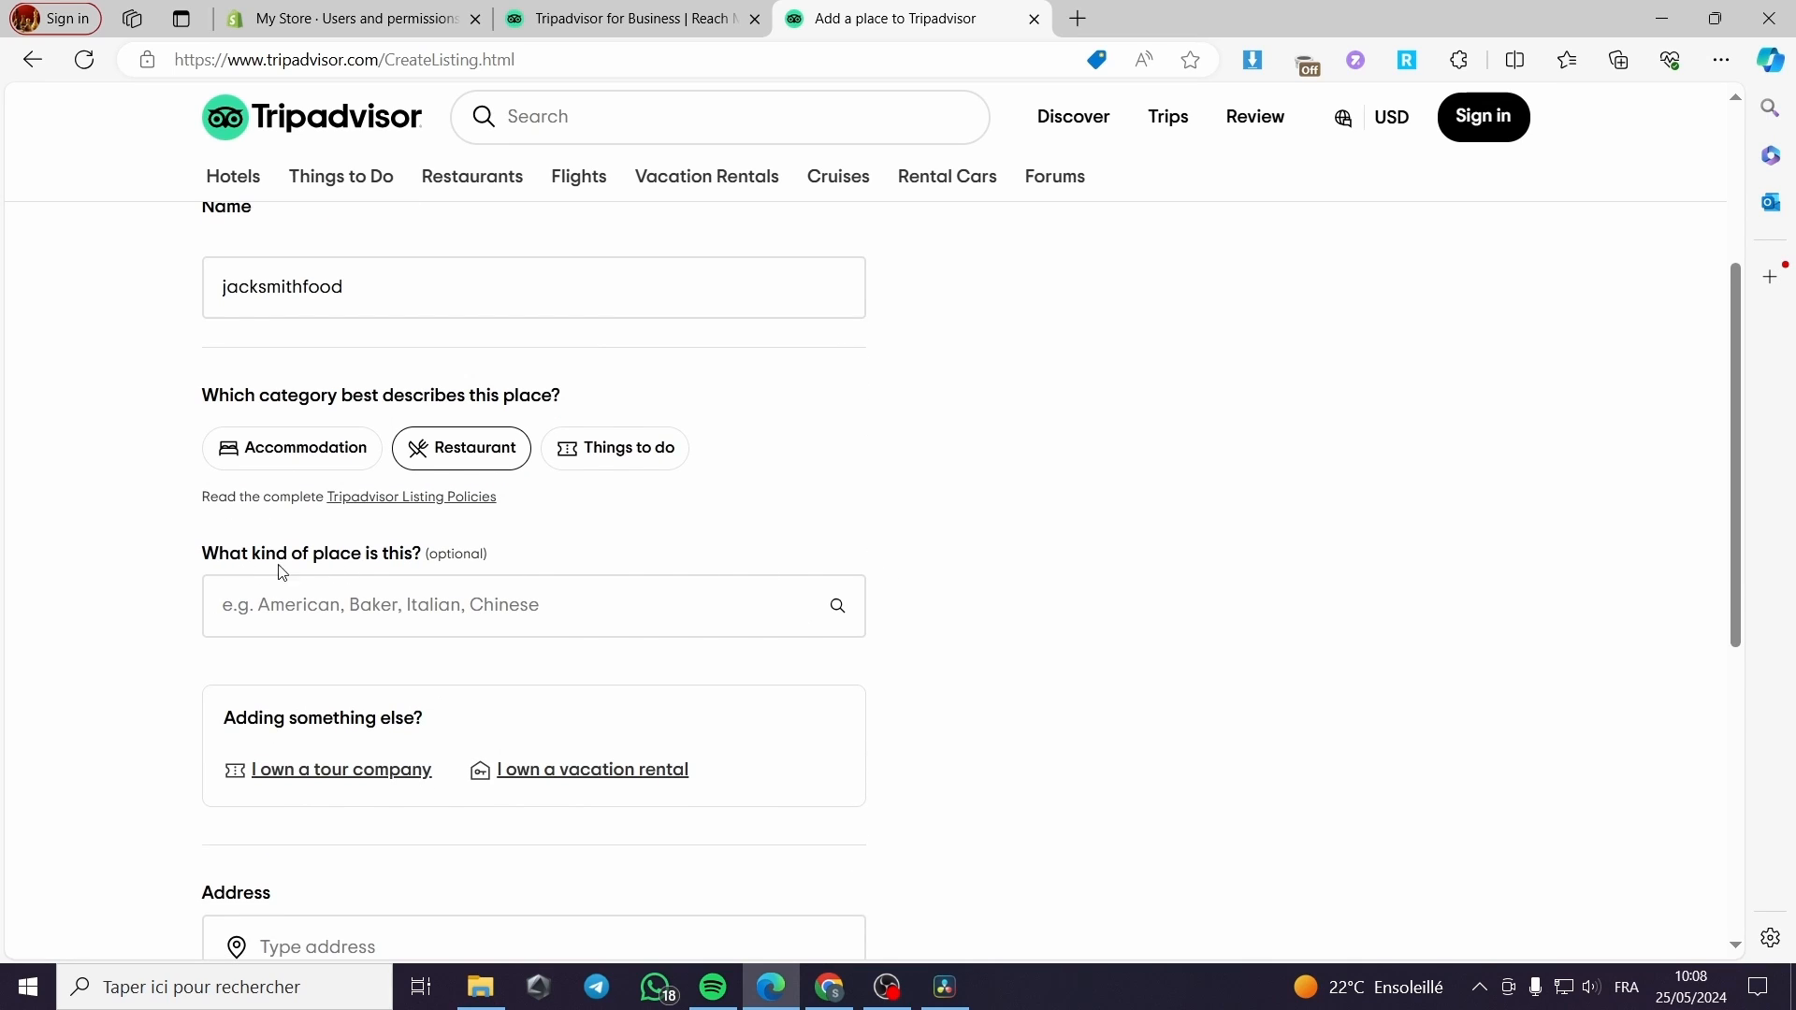
pyautogui.click(446, 617)
pyautogui.scroll(-2, 409, 701)
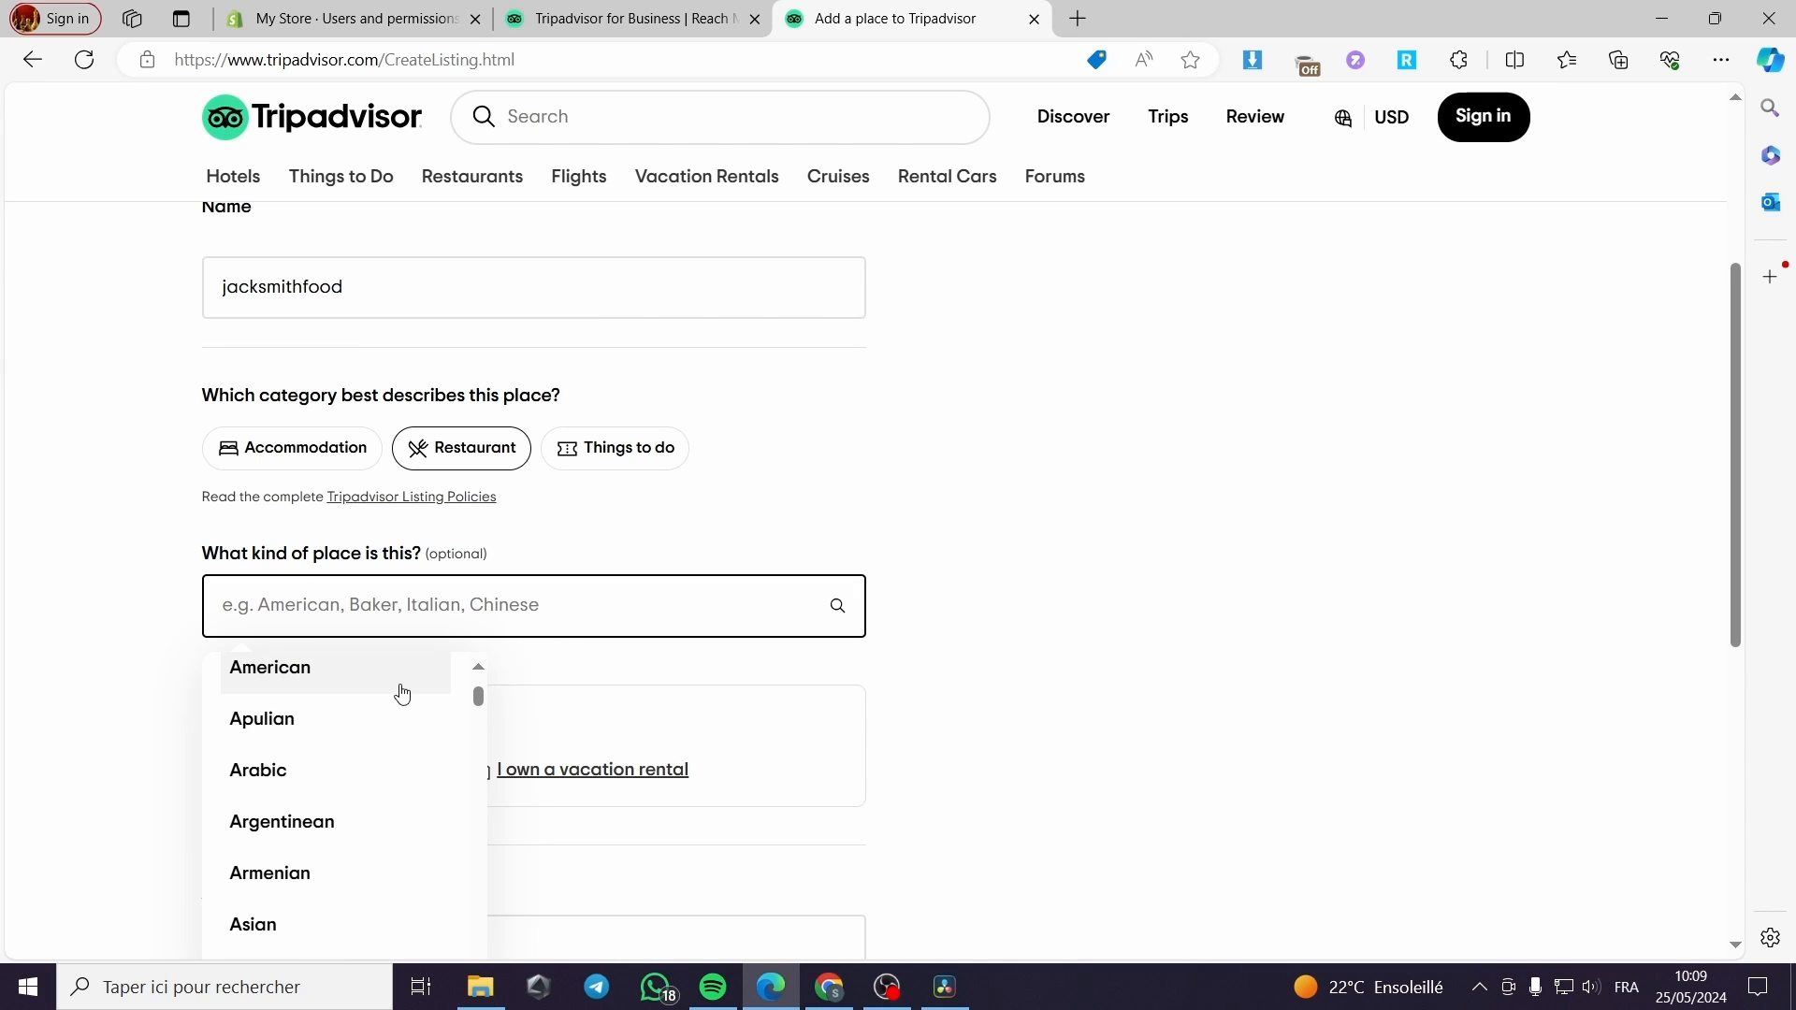
pyautogui.scroll(-2, 1129, 654)
pyautogui.scroll(-2, 281, 589)
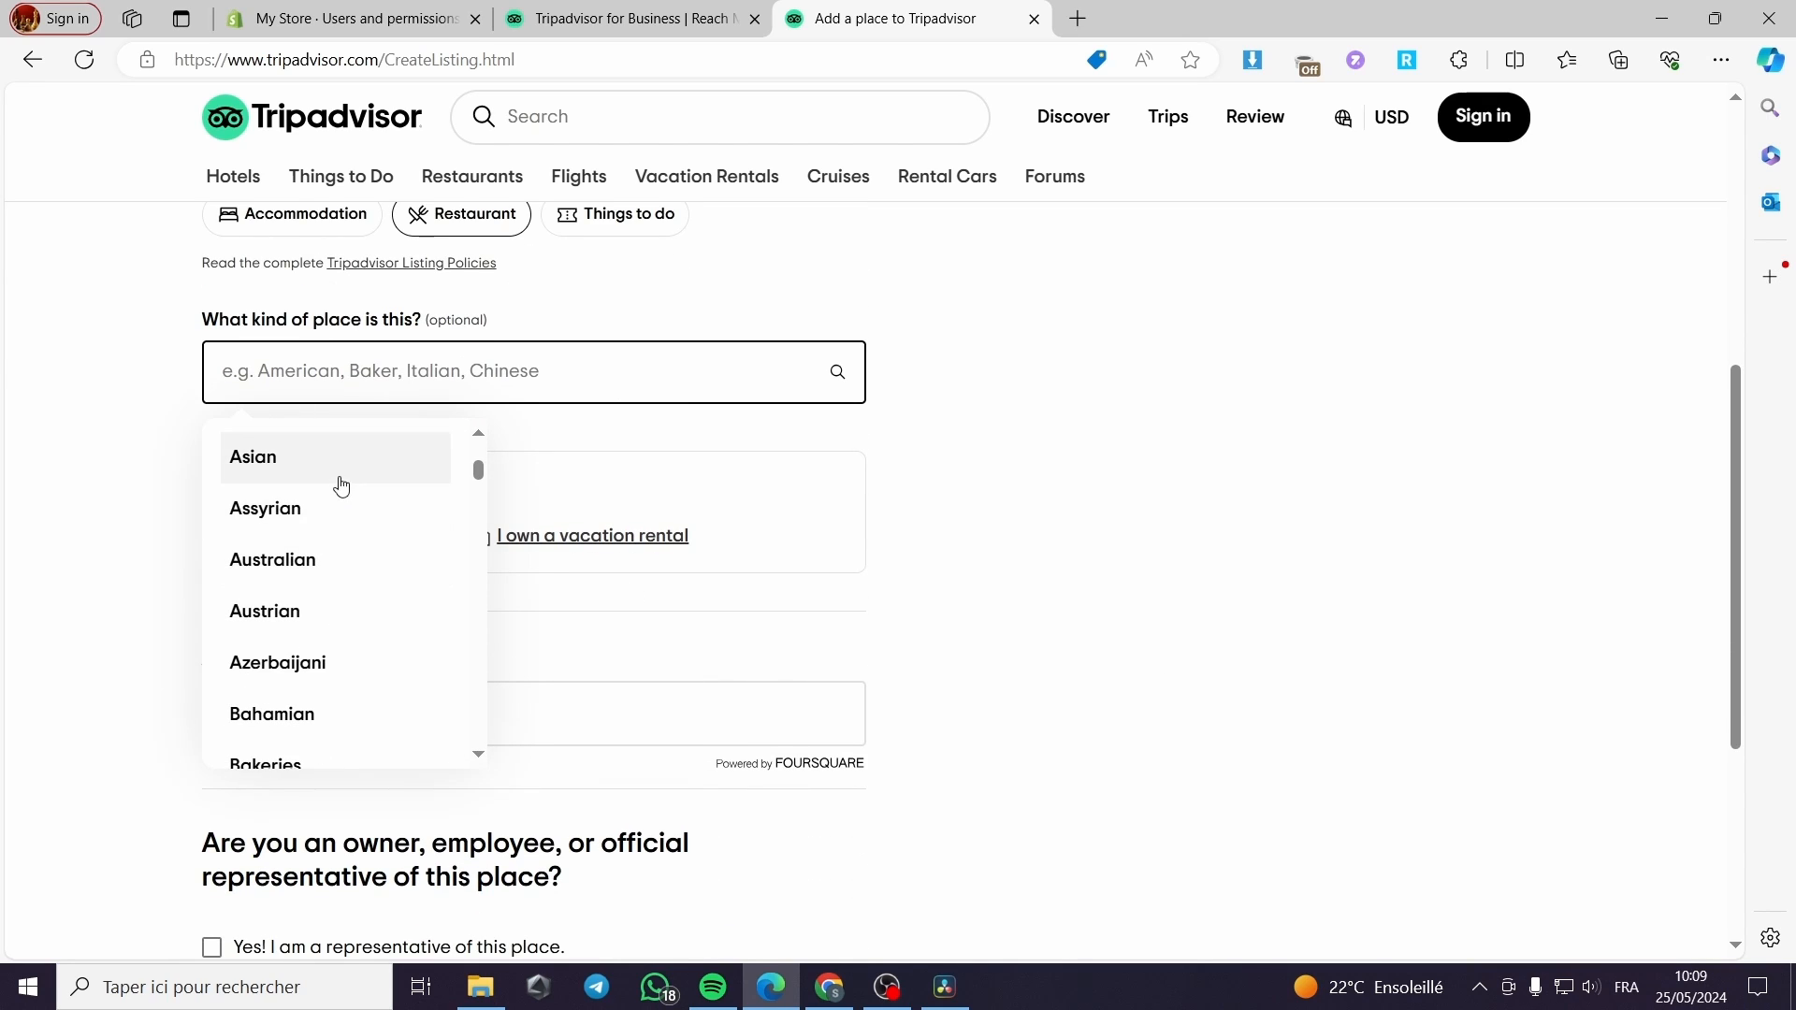
pyautogui.scroll(-2, 374, 495)
pyautogui.moveTo(478, 479)
pyautogui.mouseDown()
pyautogui.moveTo(481, 522)
pyautogui.moveTo(480, 456)
pyautogui.mouseUp()
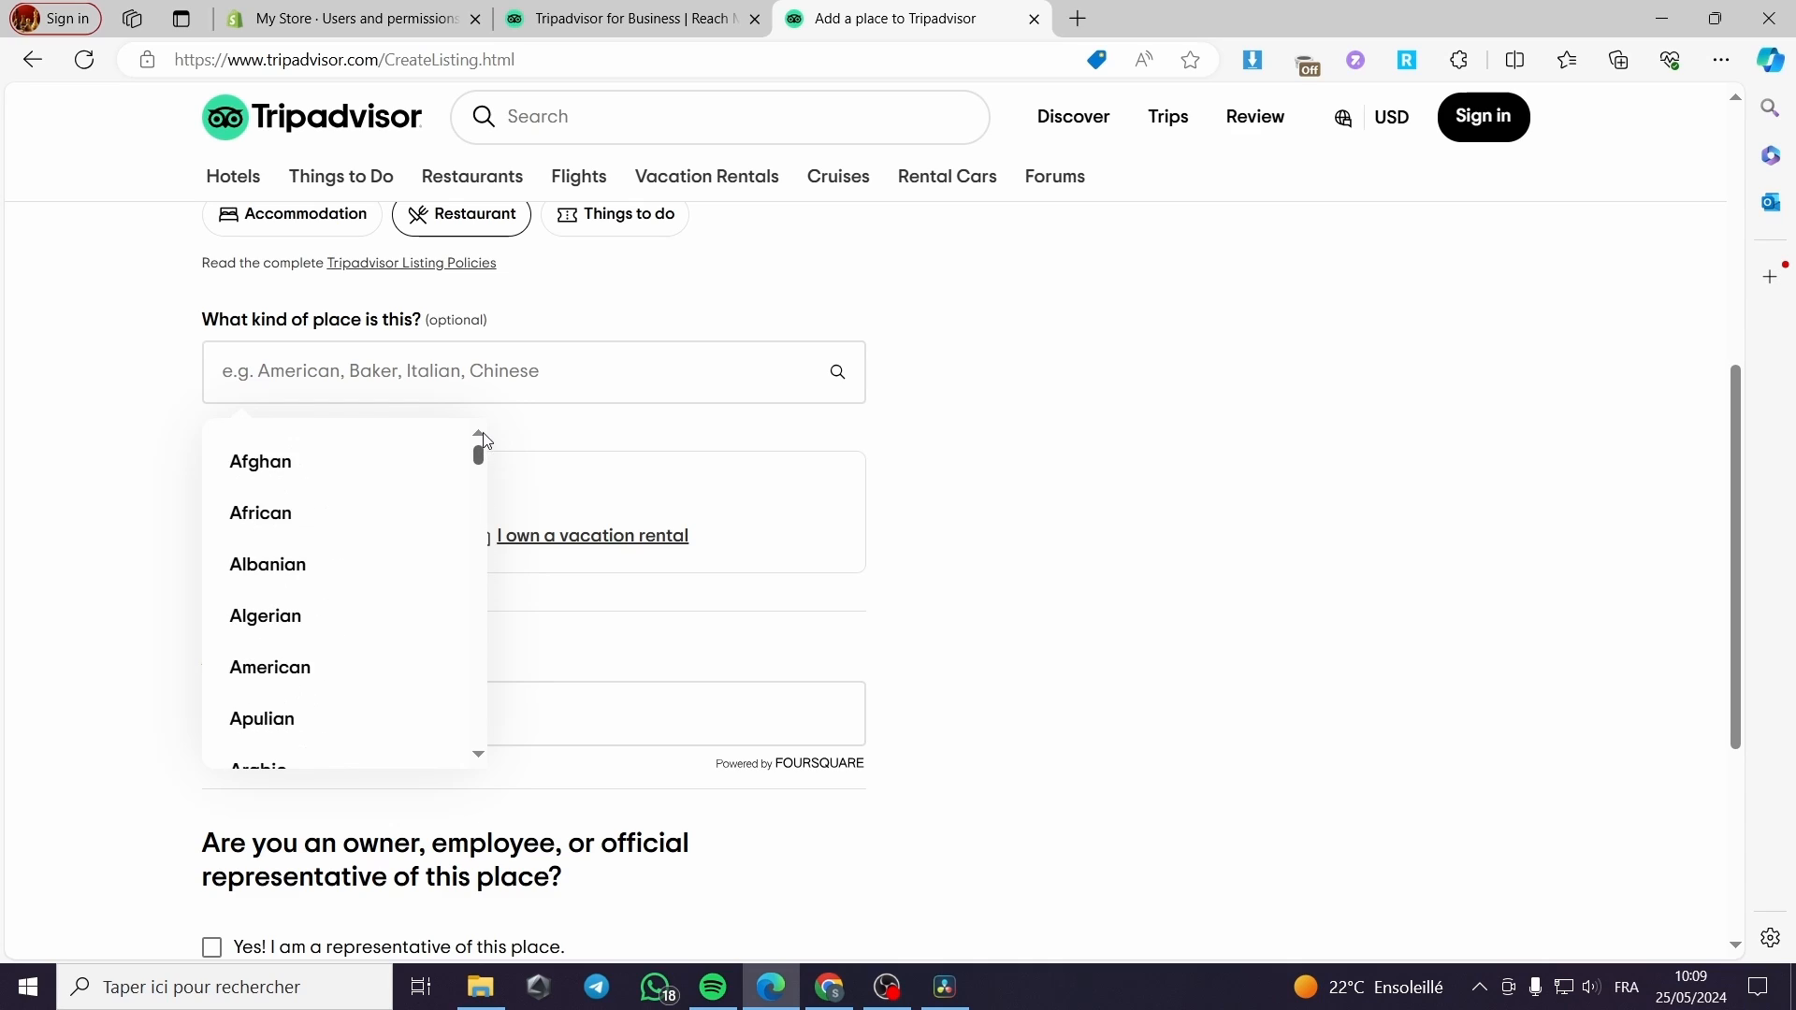
pyautogui.click(366, 662)
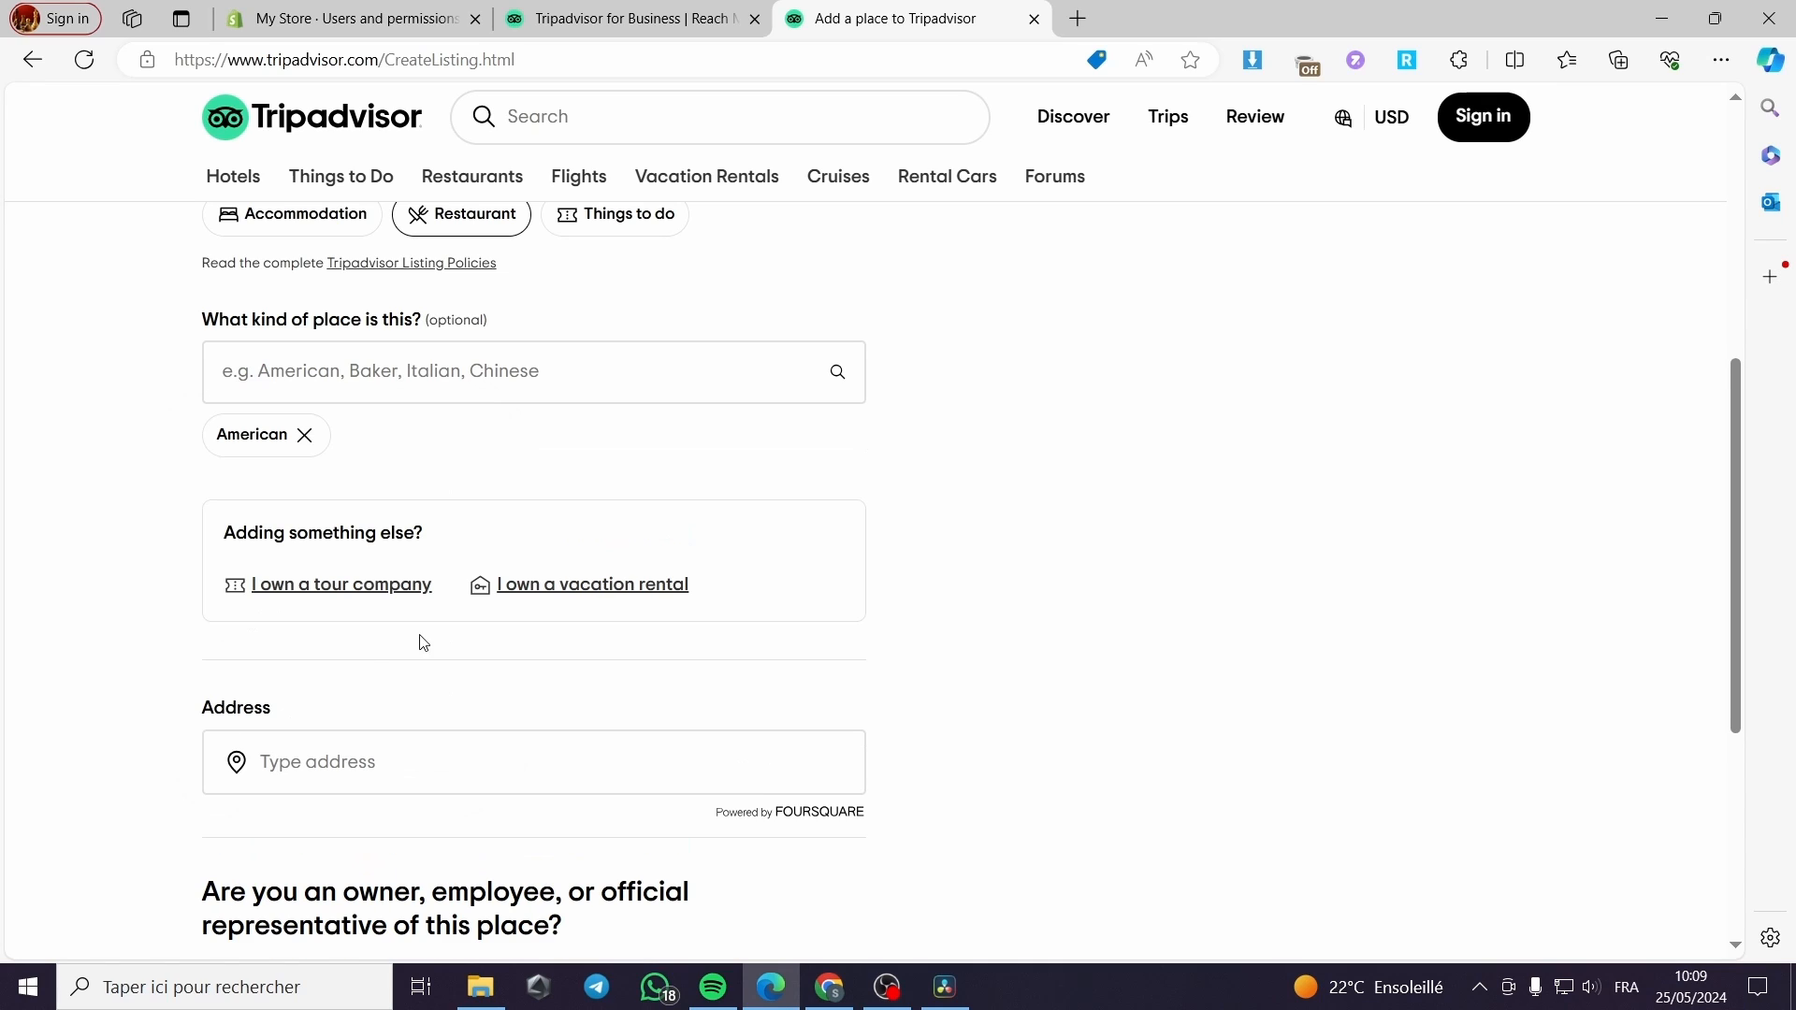
# Add Australian as a second kind of place for the restaurant
pyautogui.click(573, 385)
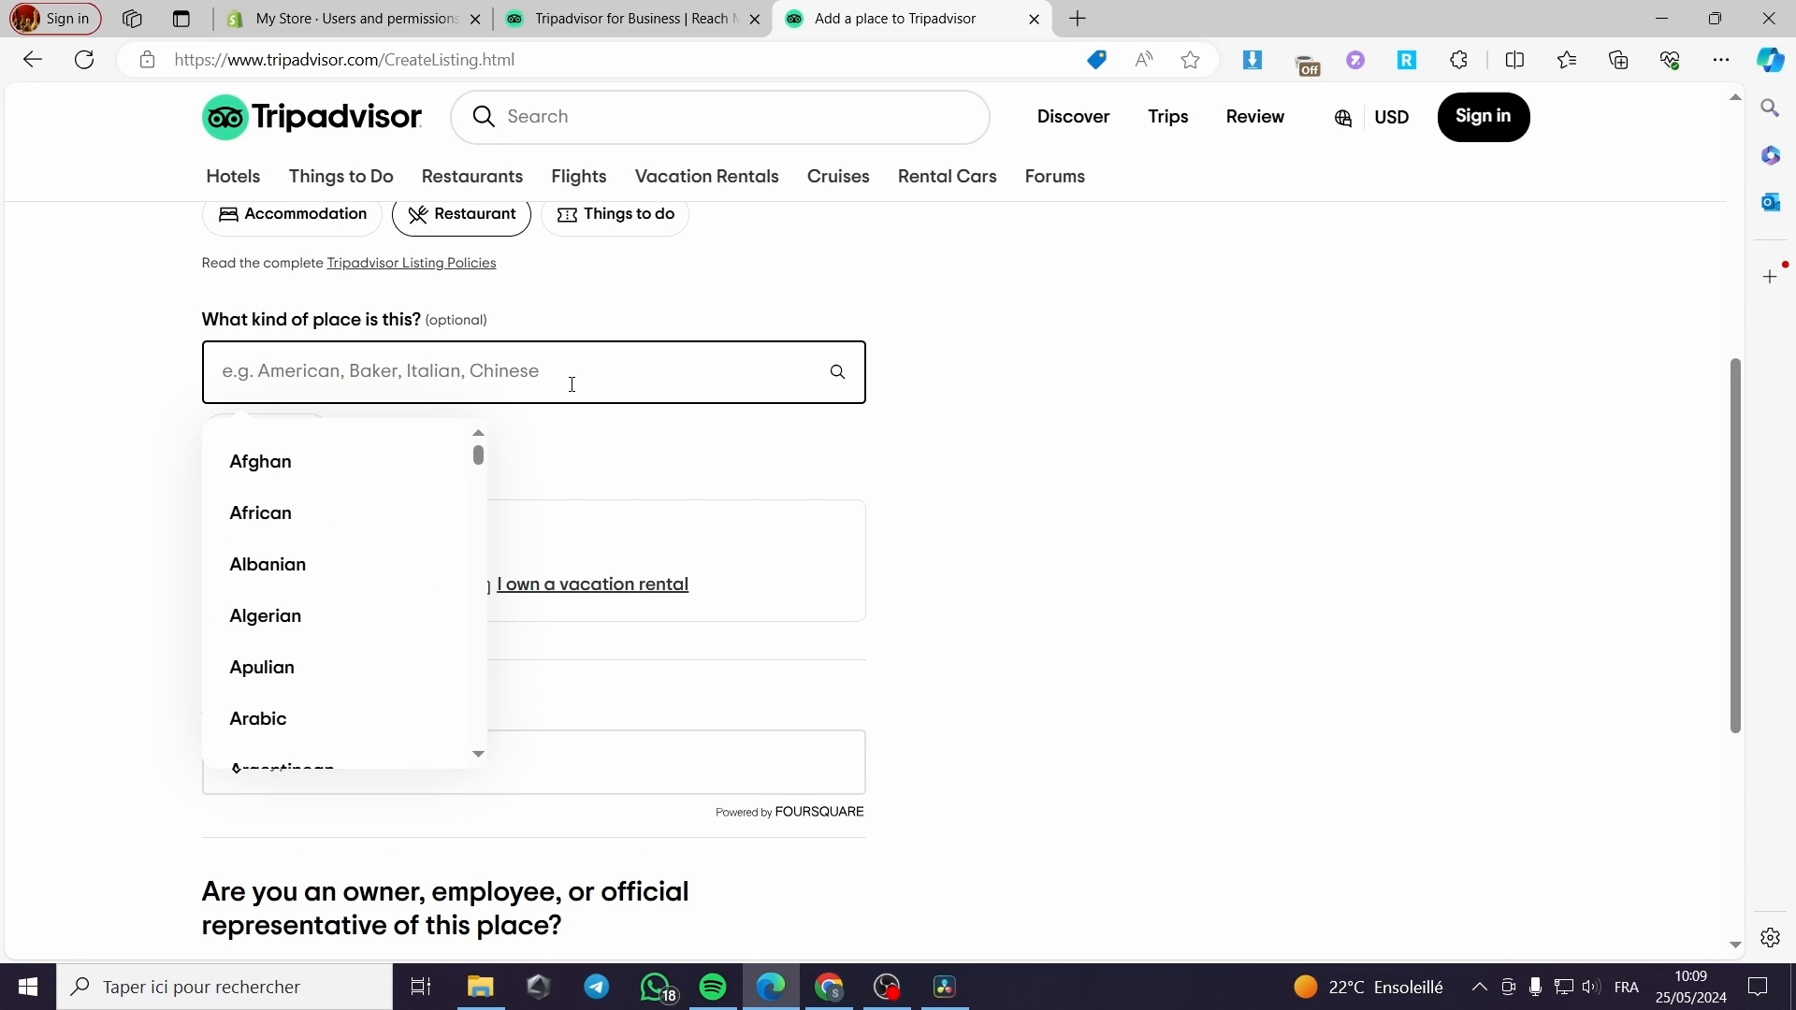
pyautogui.scroll(-3, 446, 546)
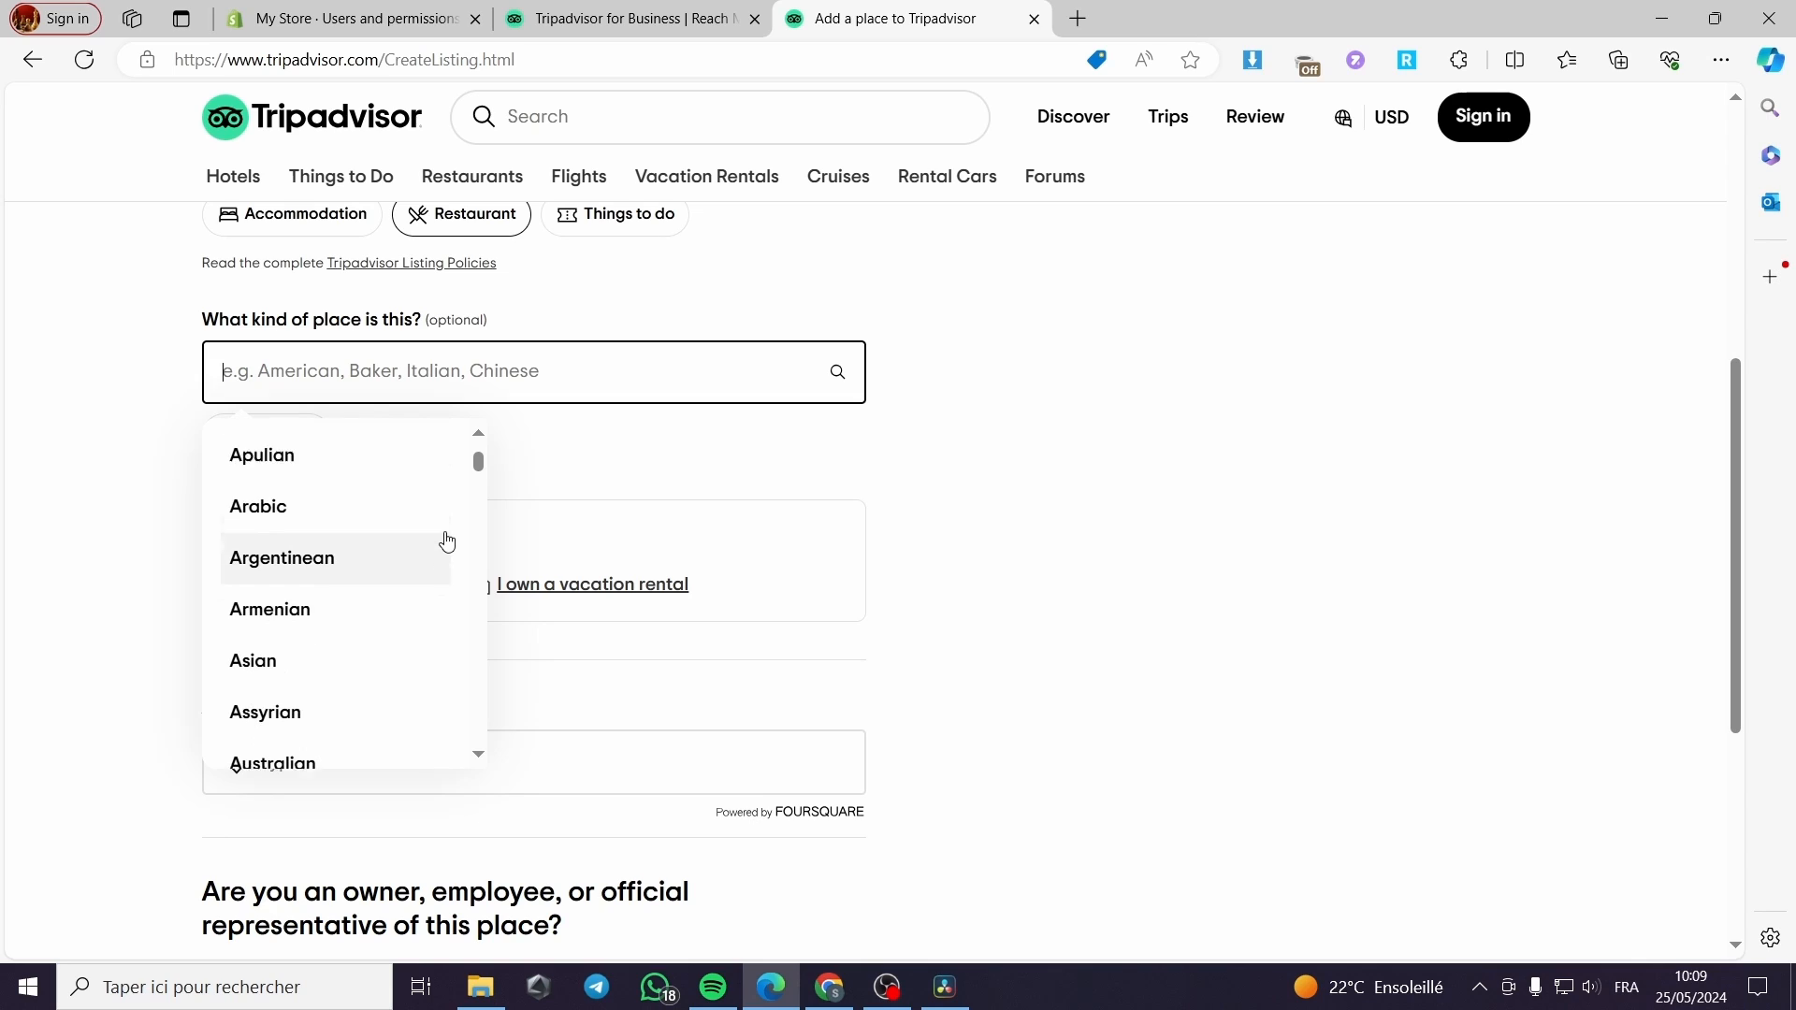
pyautogui.scroll(1, 446, 541)
pyautogui.scroll(-3, 445, 538)
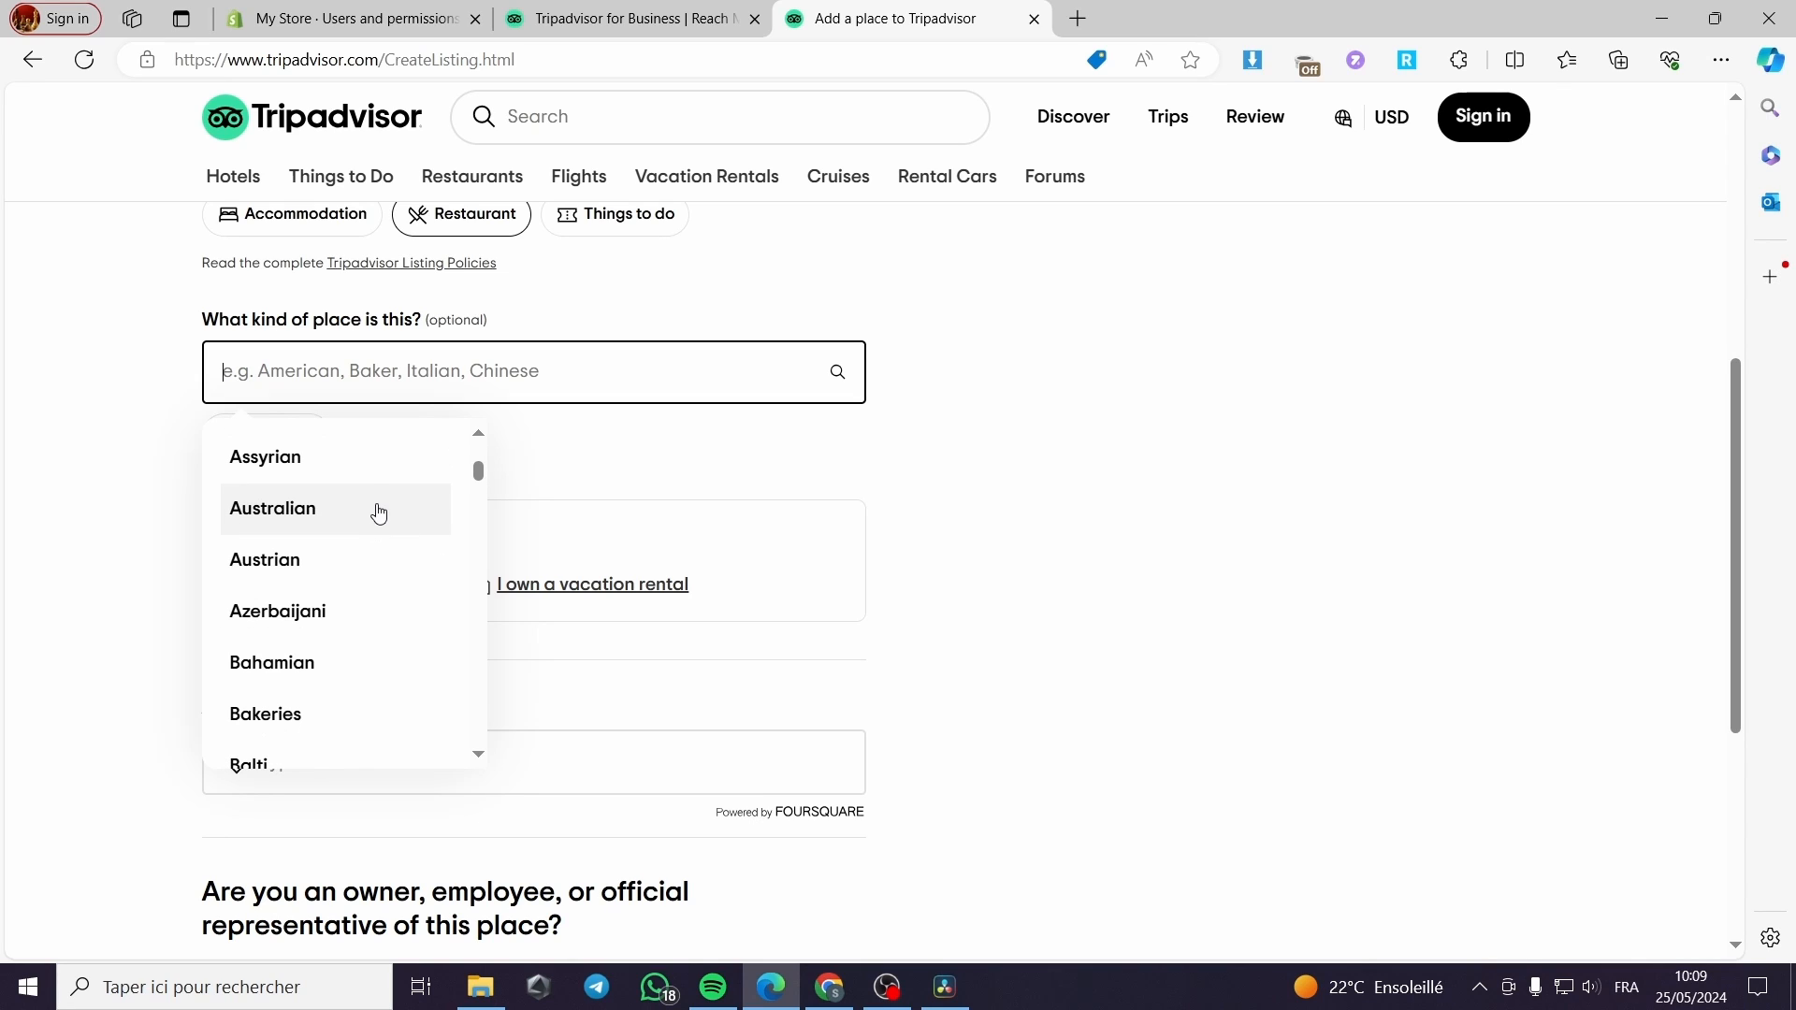
pyautogui.click(379, 514)
# Add Dessert as another kind of place for the restaurant
pyautogui.click(527, 379)
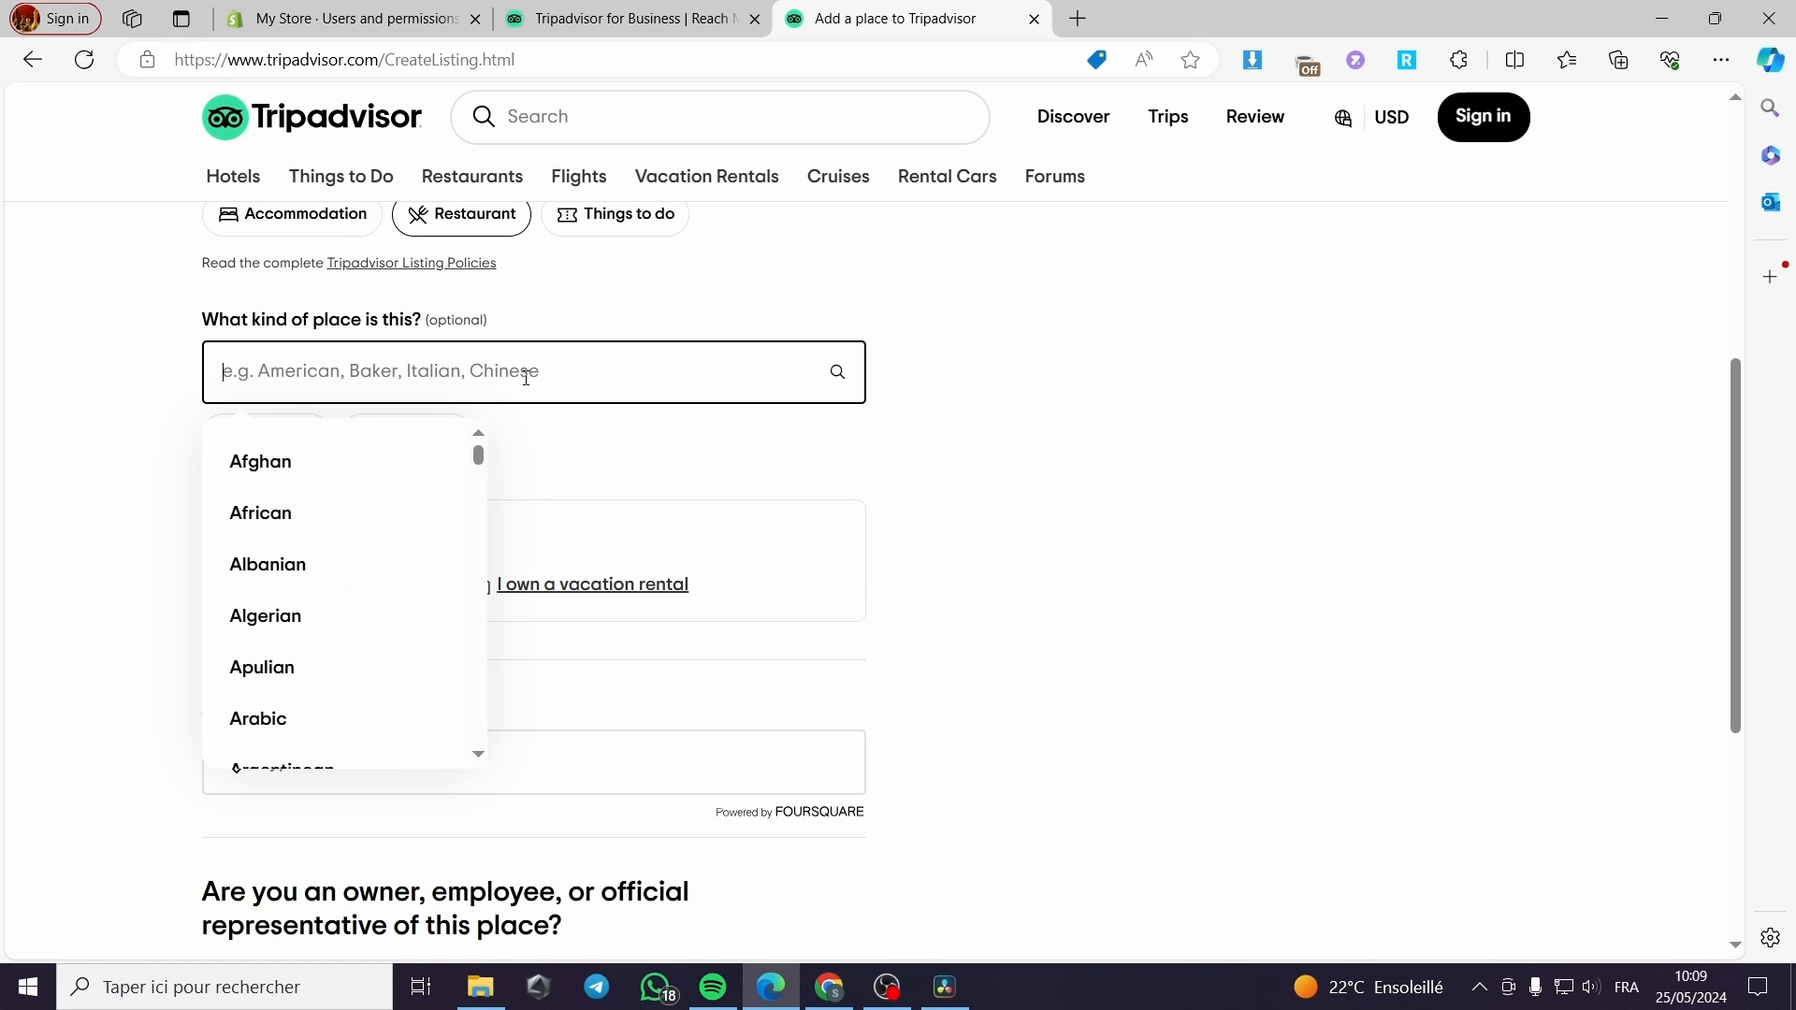
pyautogui.scroll(-3, 461, 481)
pyautogui.moveTo(477, 469); pyautogui.dragTo(476, 541)
pyautogui.rightClick(479, 540)
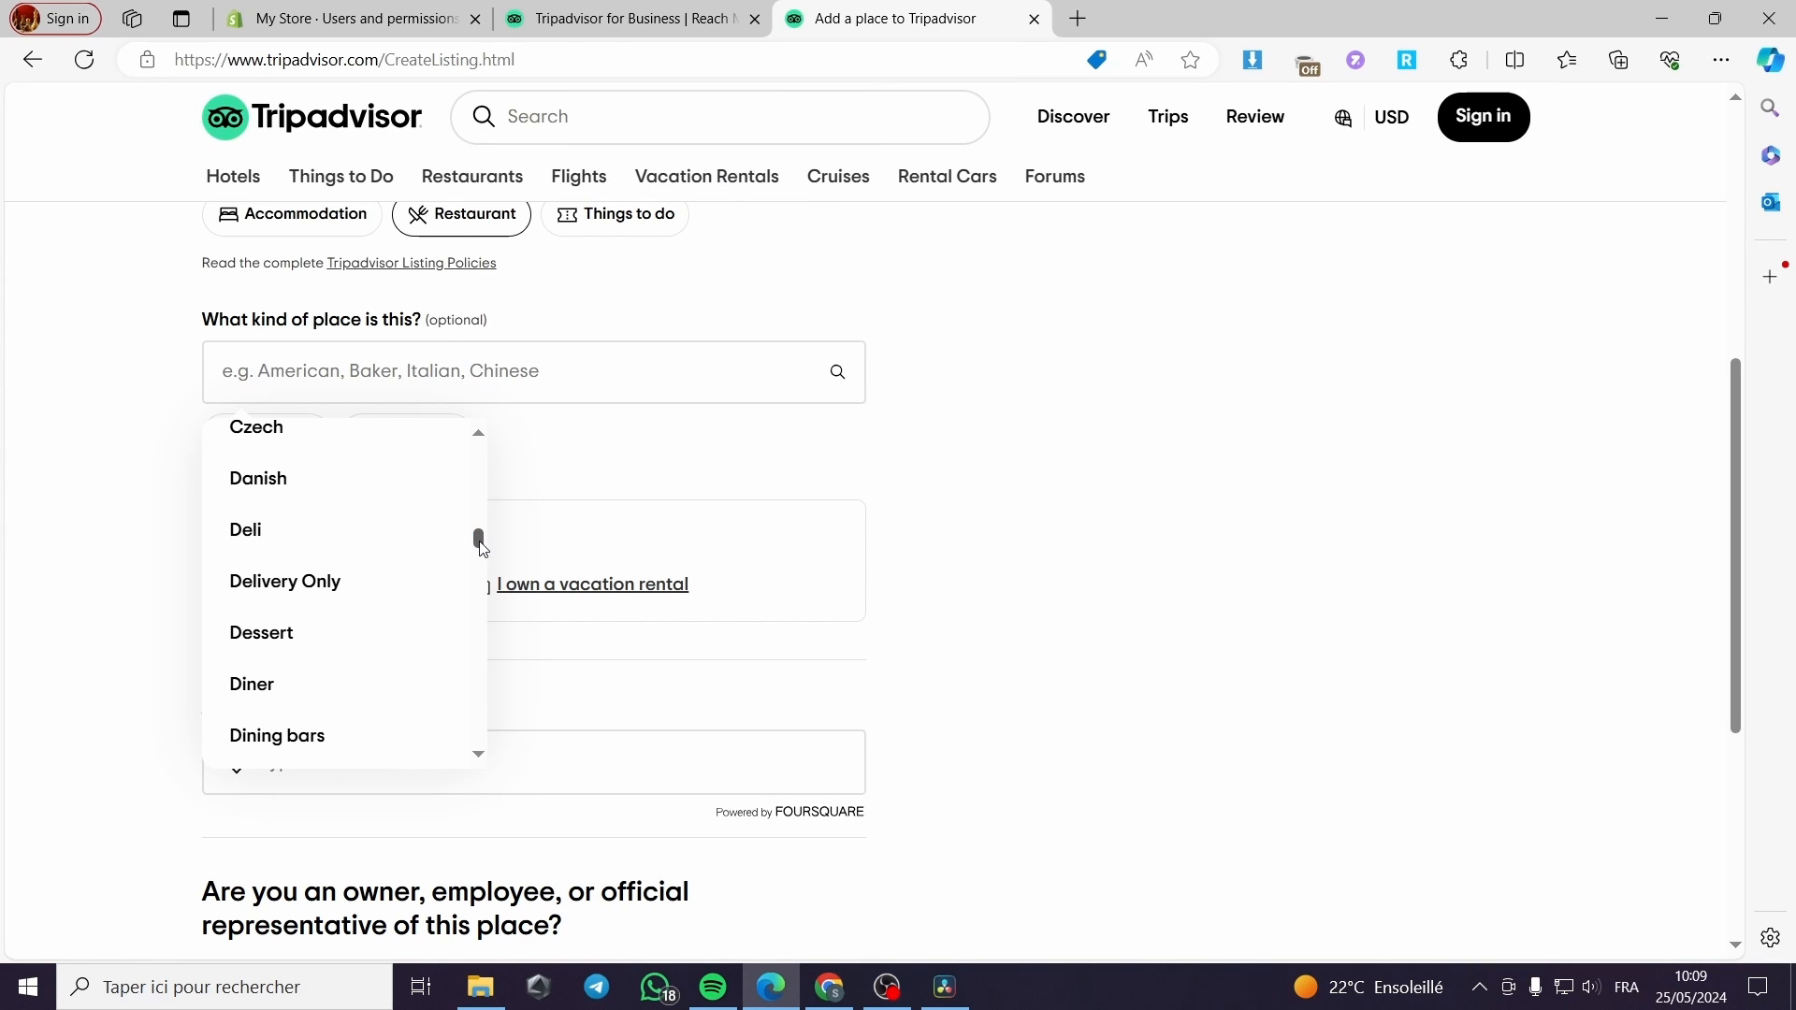
pyautogui.click(313, 634)
# Filter the kinds of place by "din" and add Diner
pyautogui.click(440, 379)
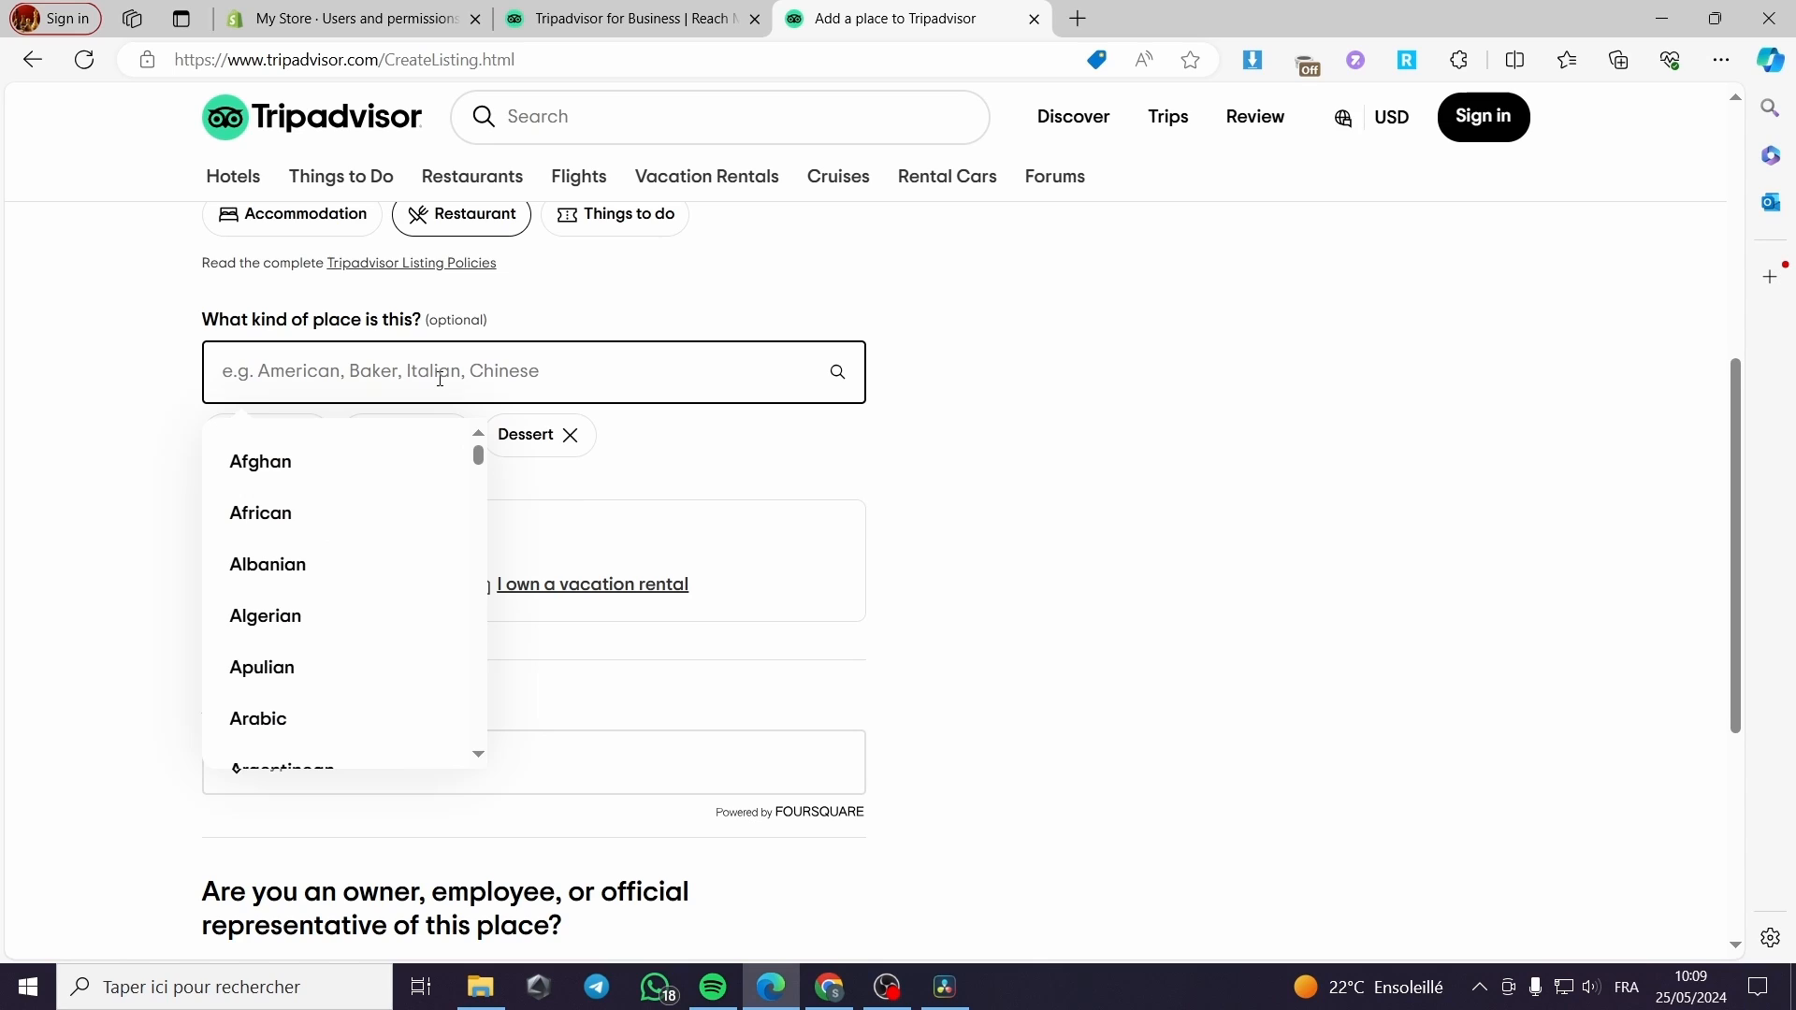
pyautogui.write('d')
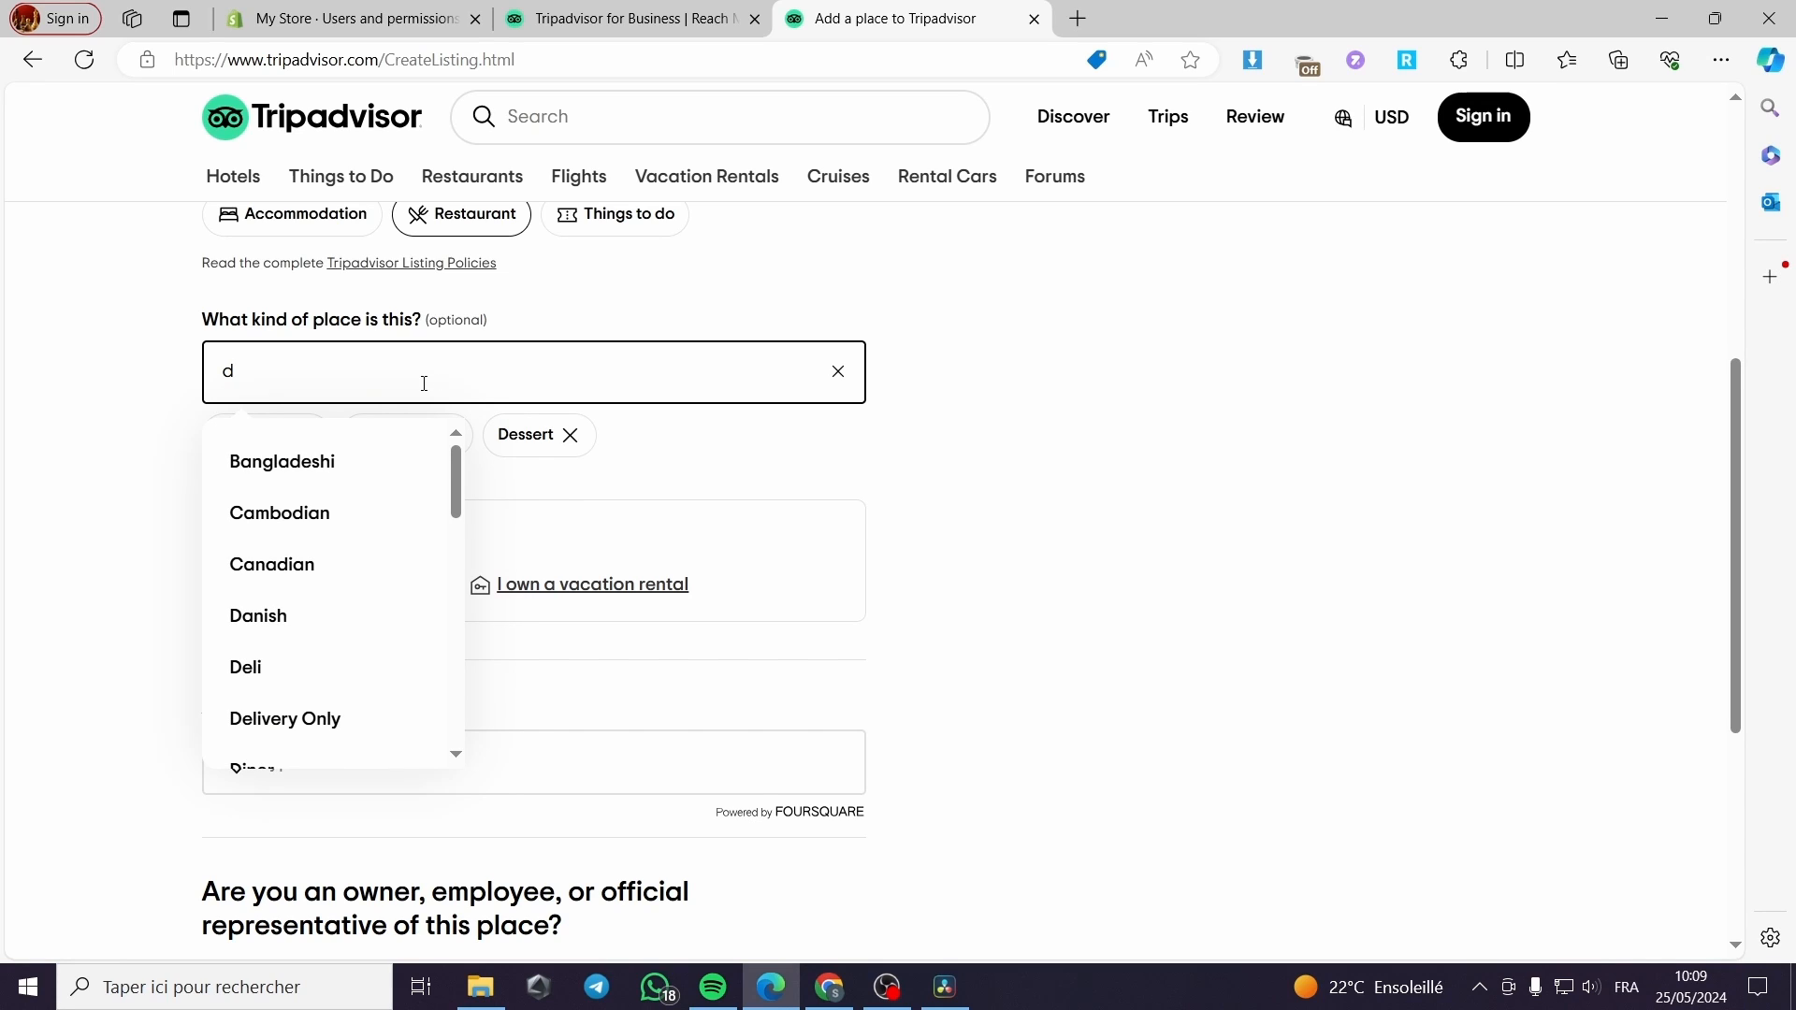
pyautogui.write('in')
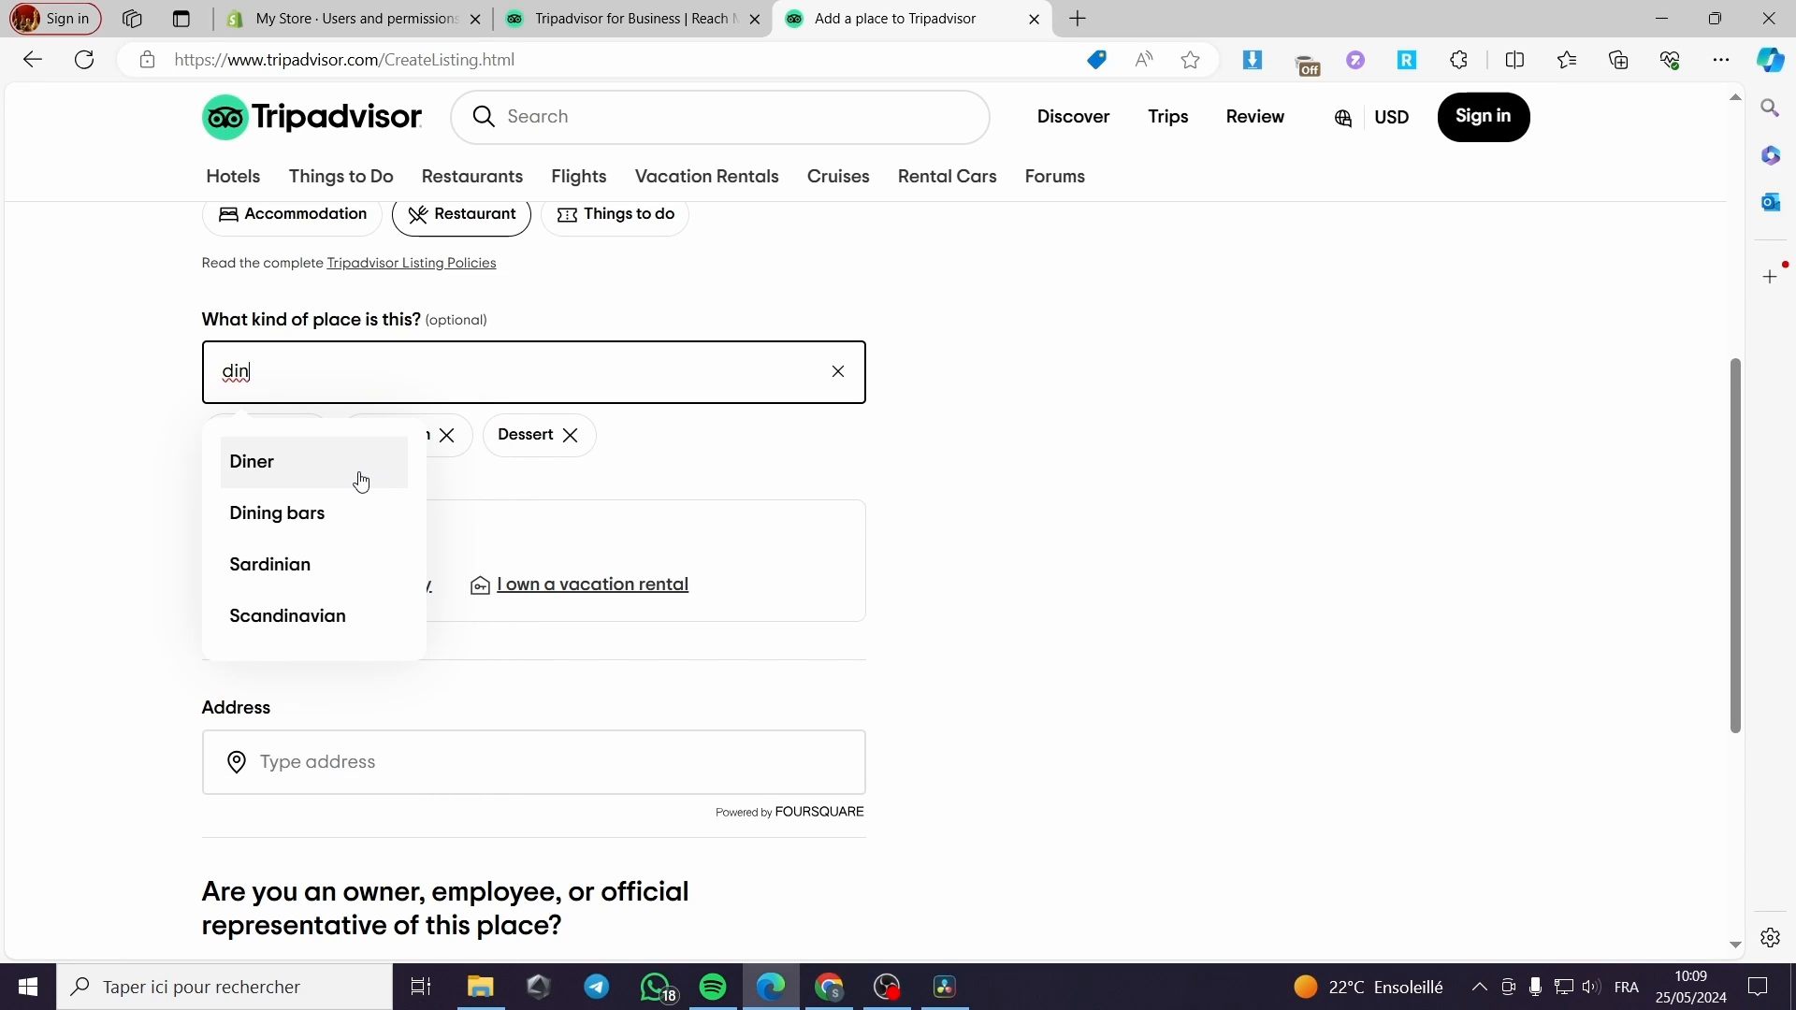
pyautogui.click(361, 481)
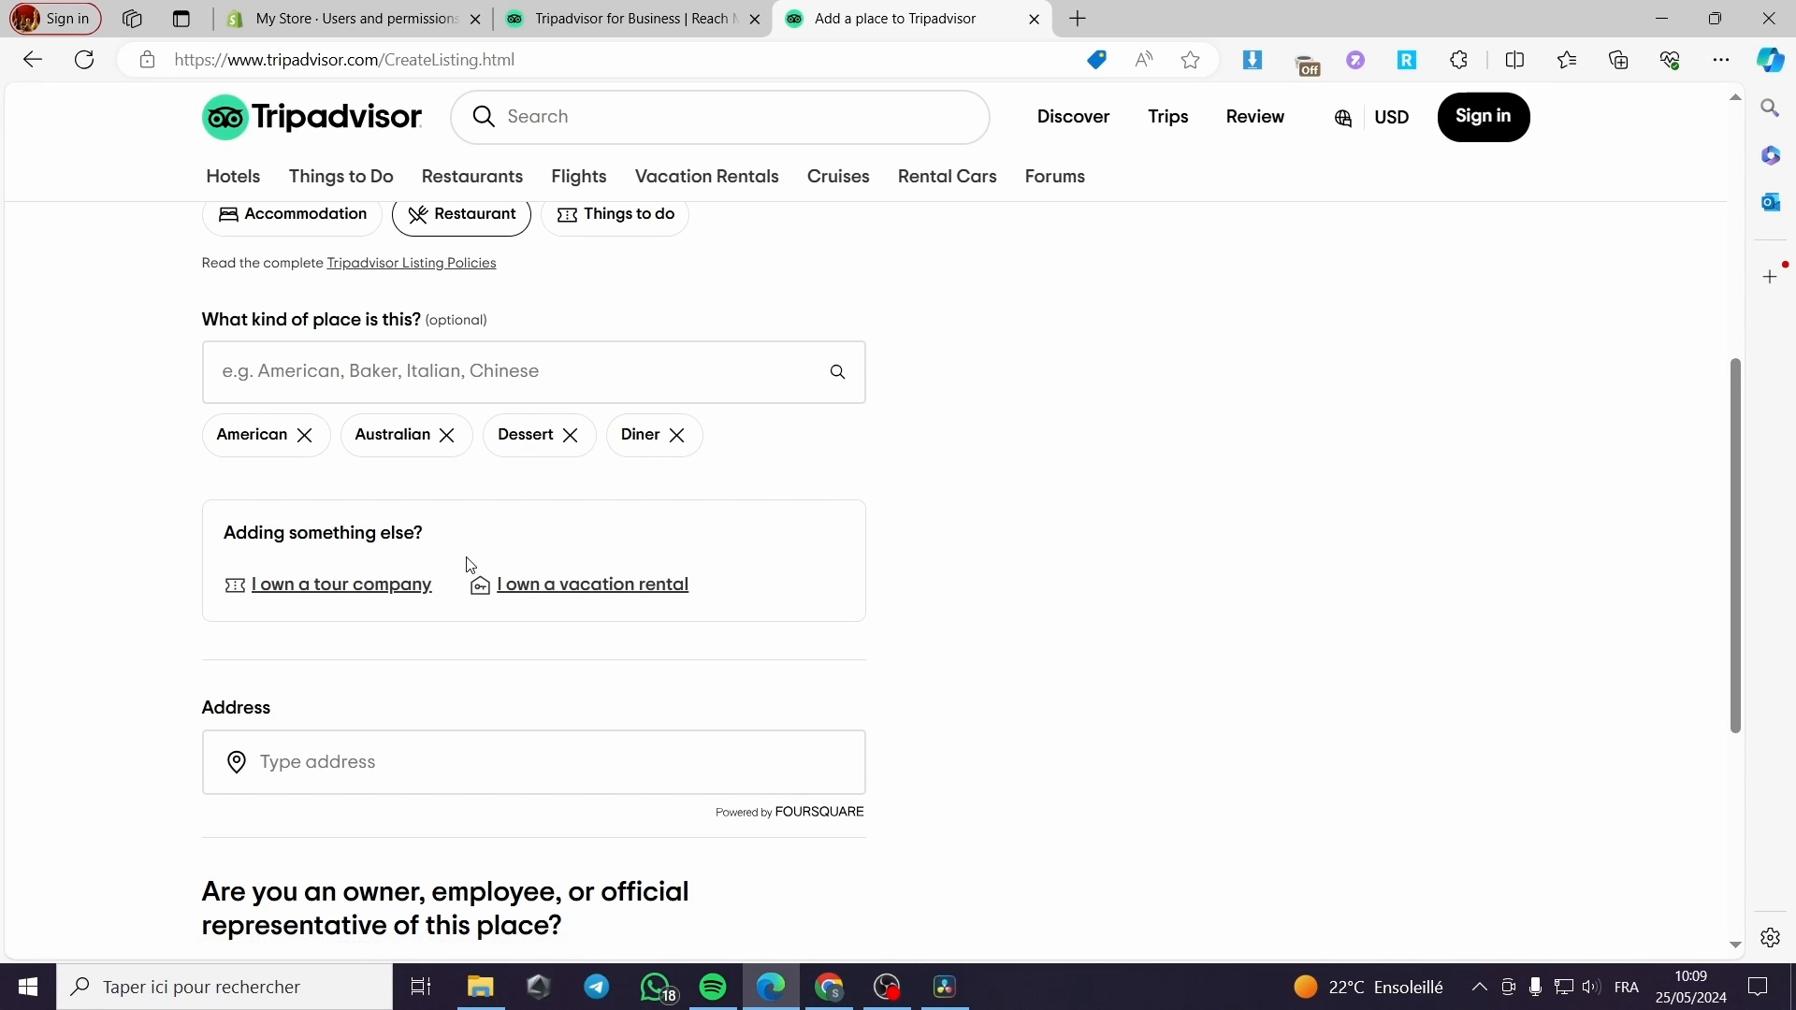
# Switch the restaurant's address section to manual entry and activate the first address line
pyautogui.scroll(-2, 1076, 578)
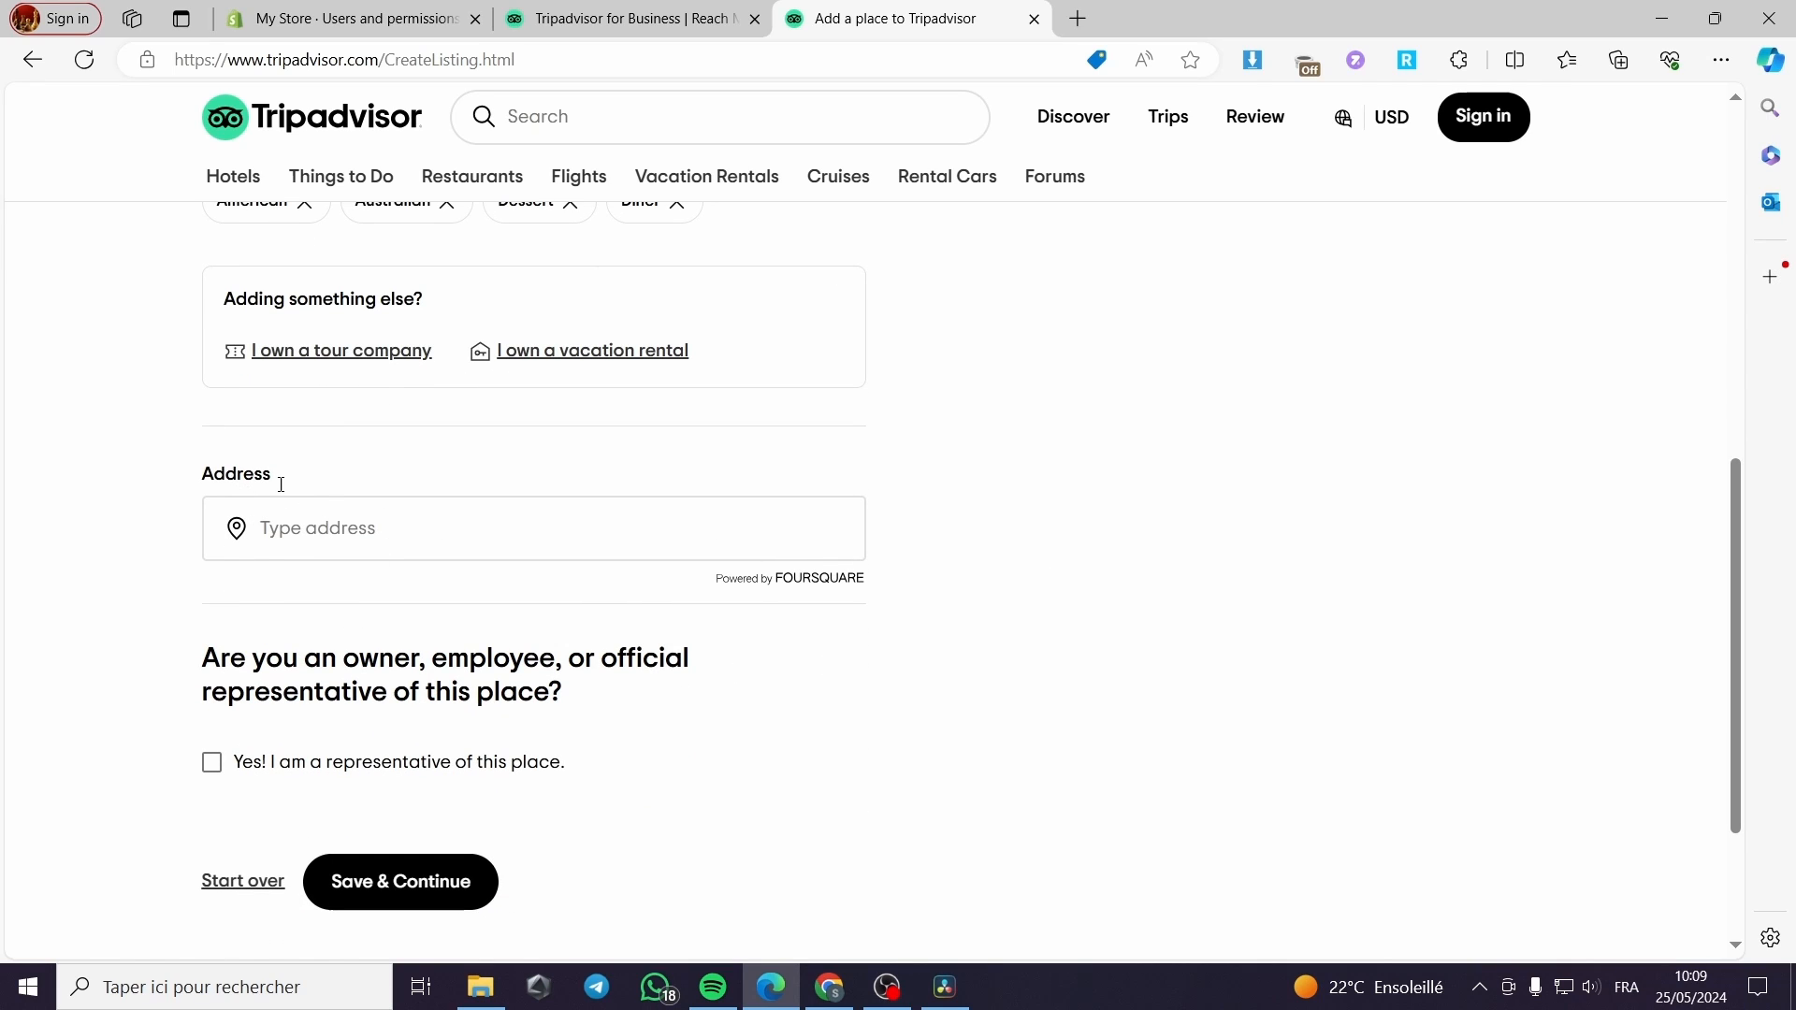
pyautogui.click(400, 520)
pyautogui.click(271, 618)
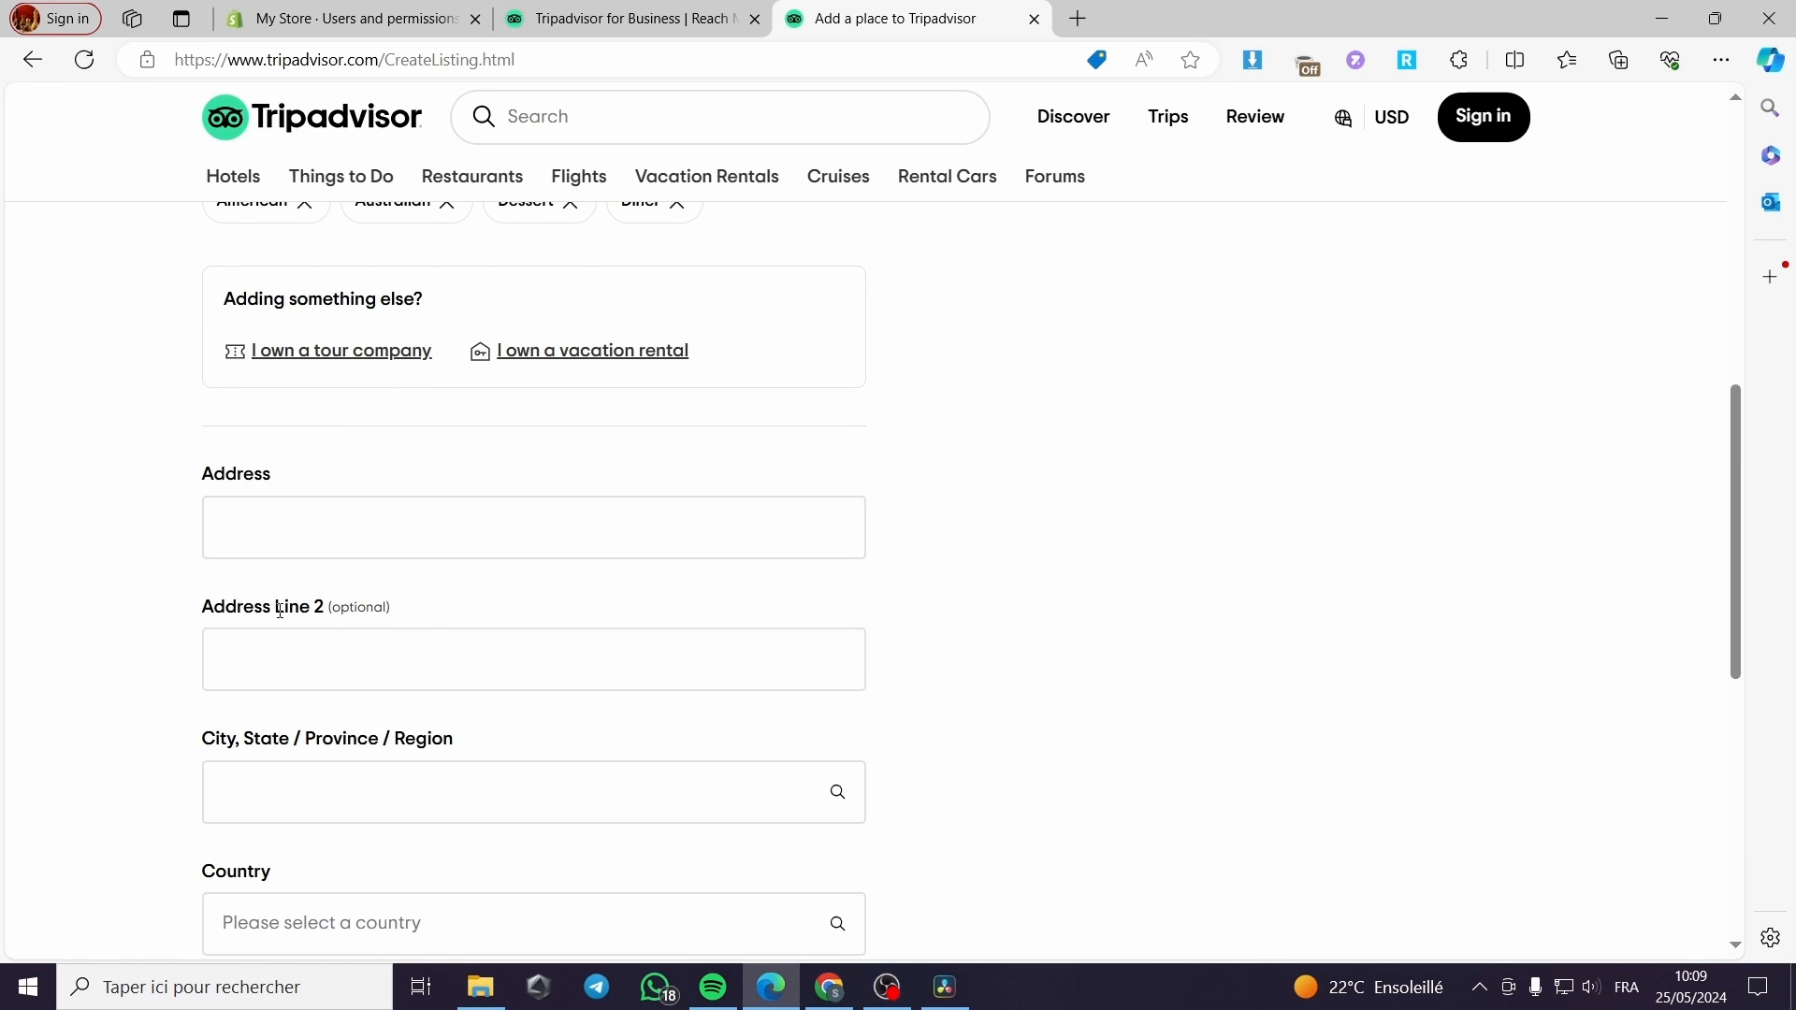
pyautogui.scroll(-2, 523, 508)
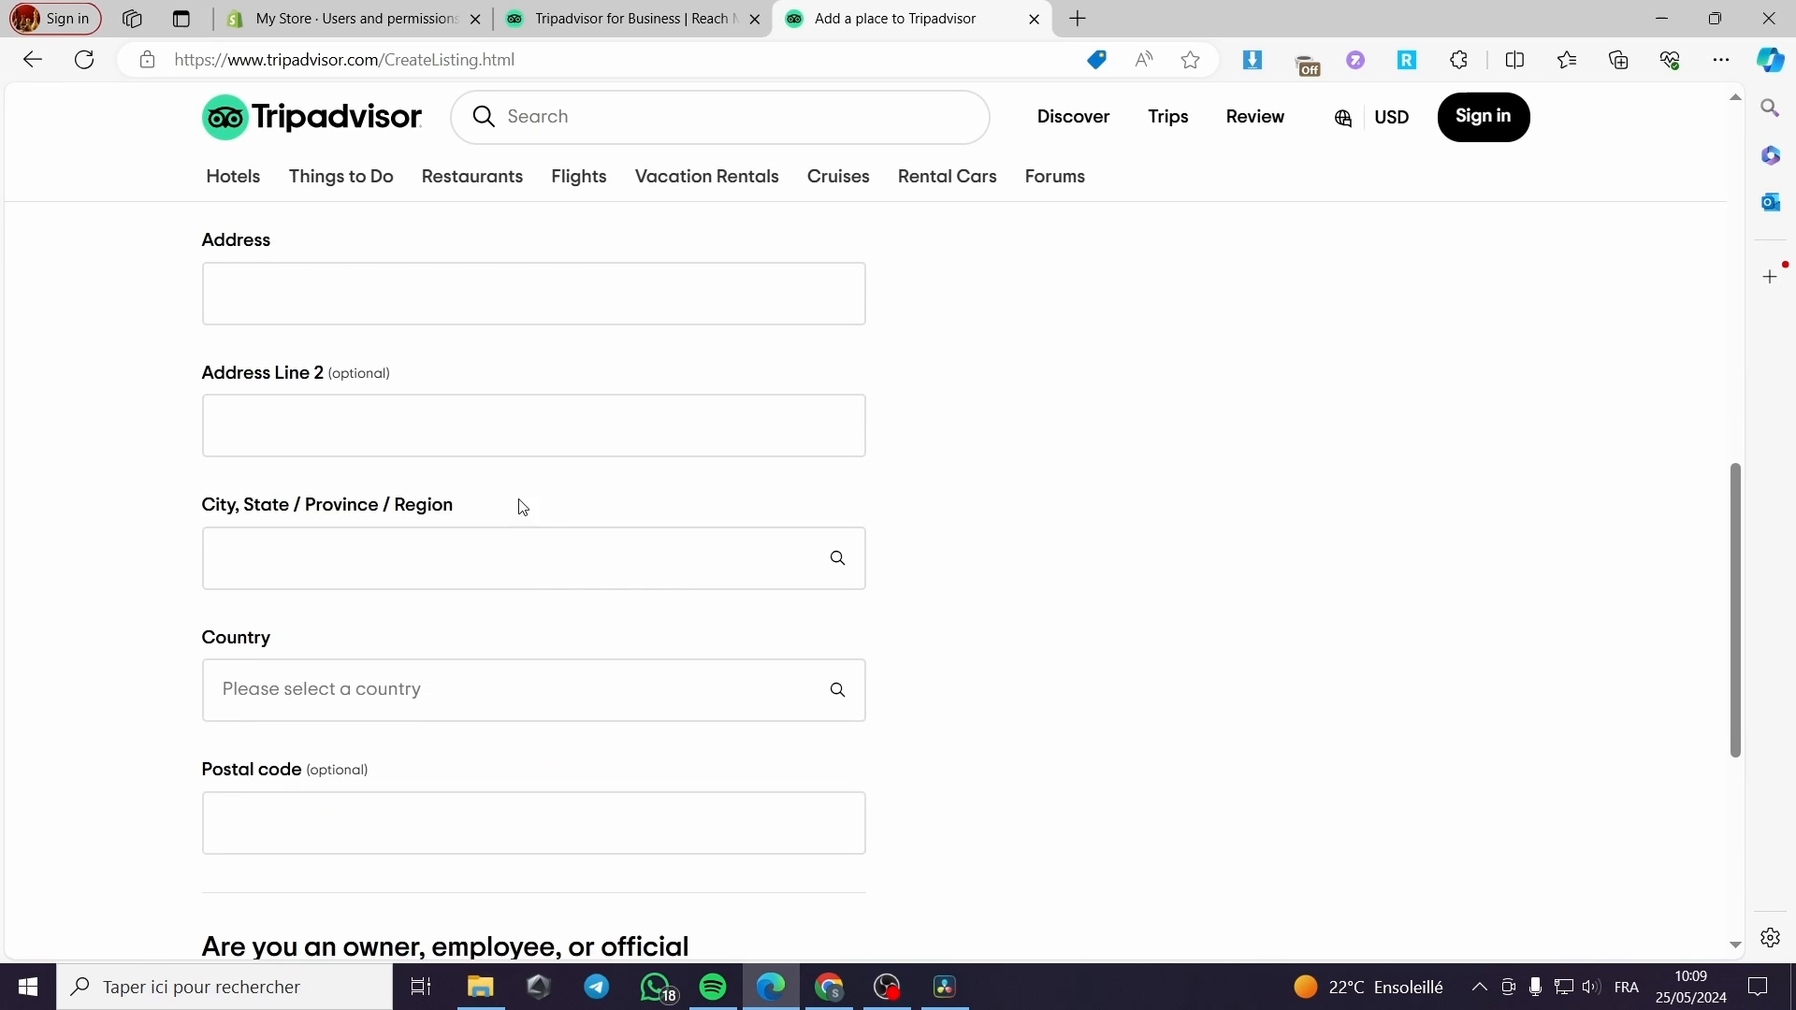
pyautogui.click(344, 293)
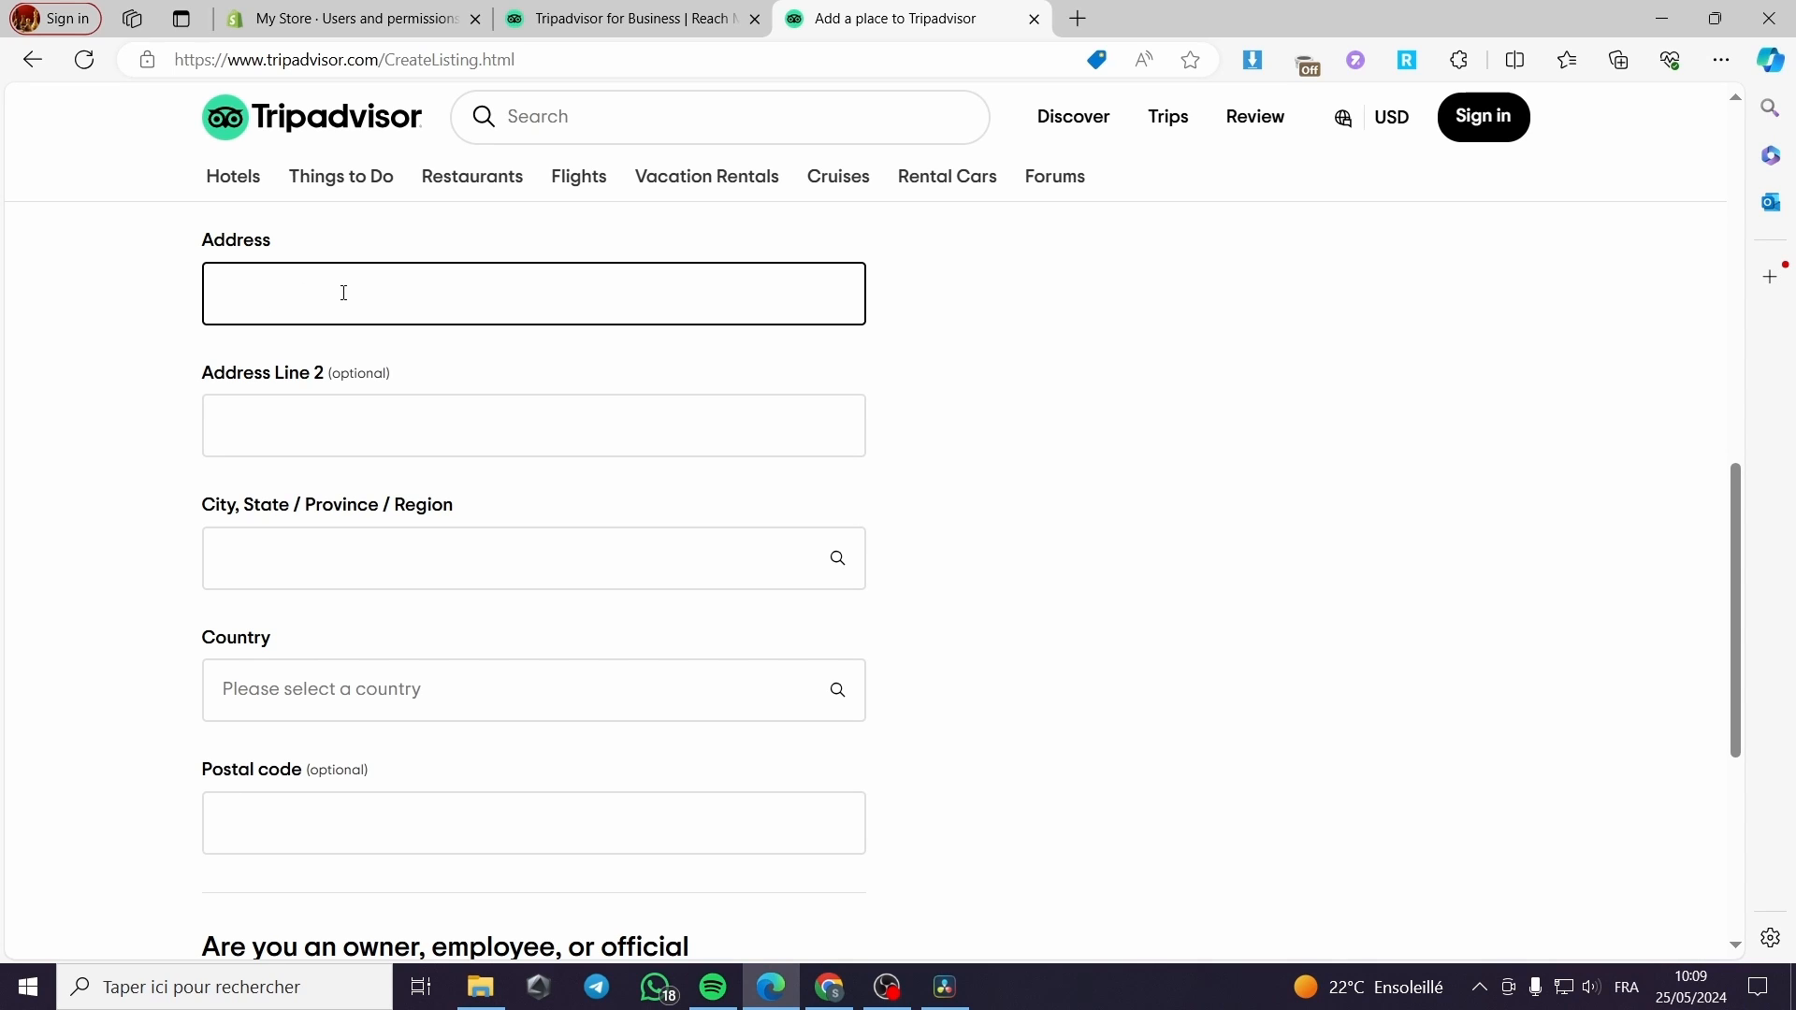
# Set the restaurant's country to United States
pyautogui.click(459, 695)
pyautogui.scroll(-3, 480, 693)
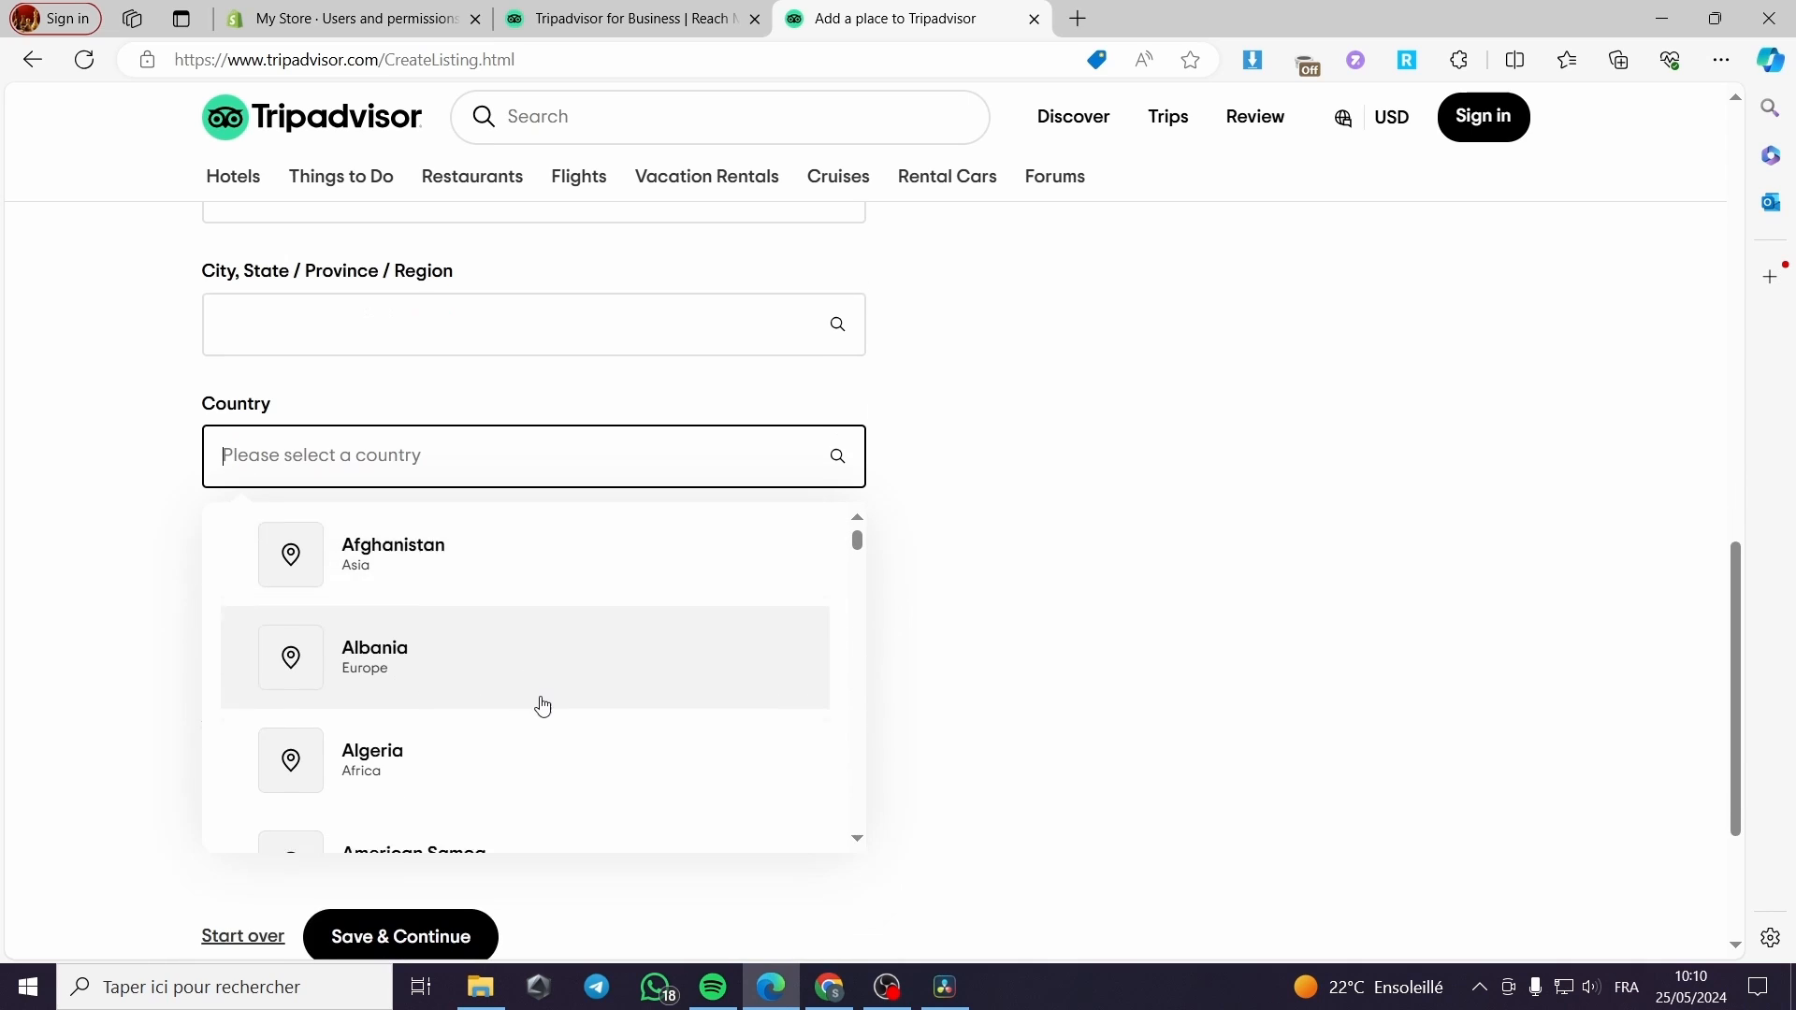
pyautogui.scroll(-1, 580, 700)
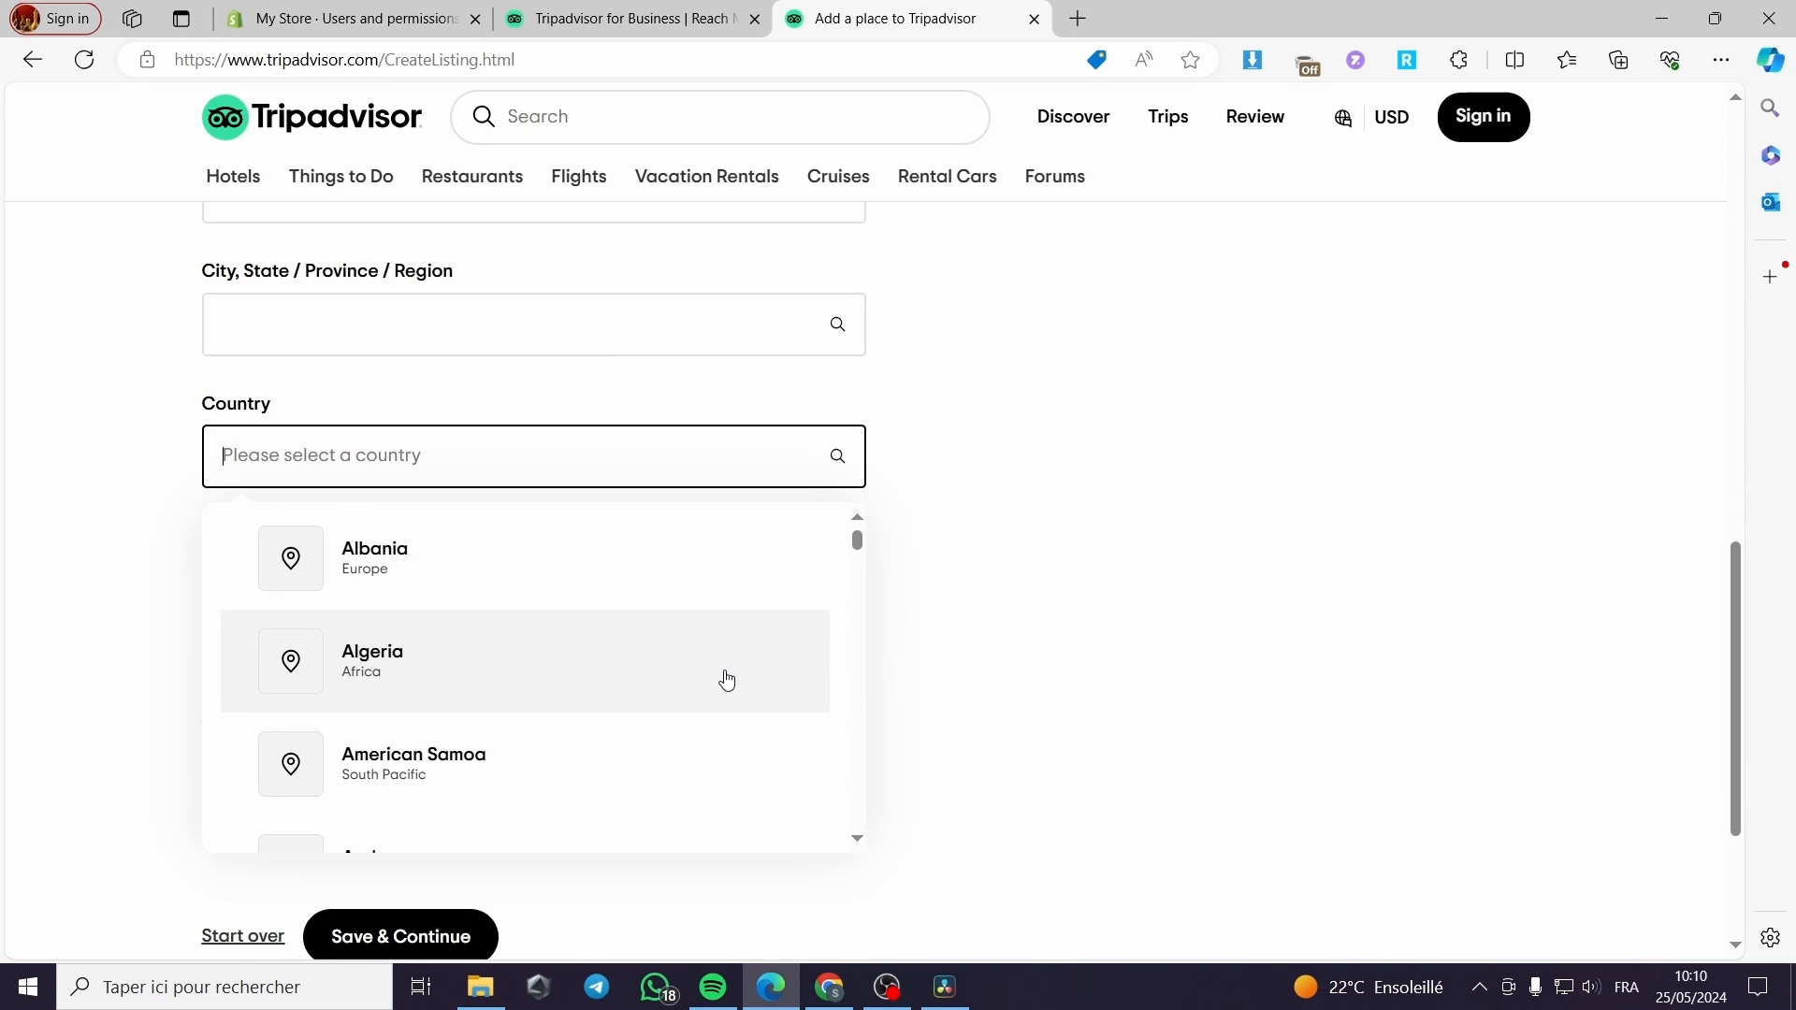
pyautogui.scroll(-3, 726, 681)
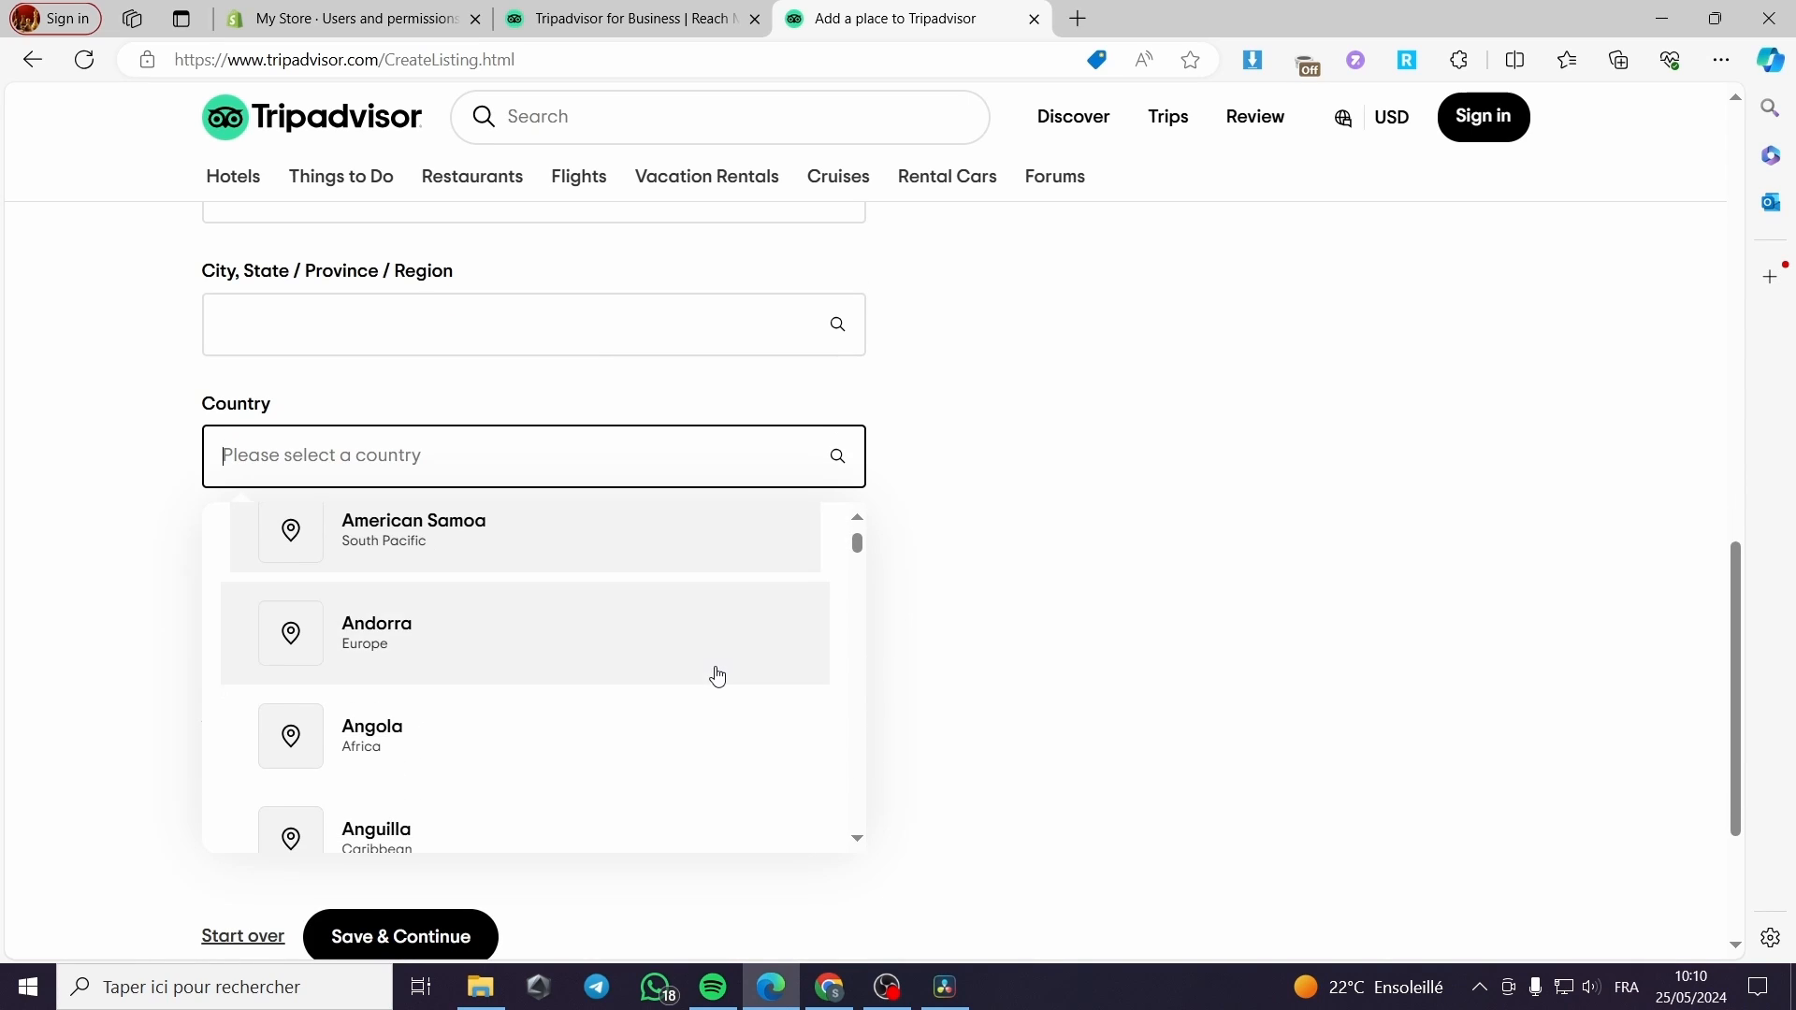
pyautogui.click(861, 562)
pyautogui.moveTo(861, 562); pyautogui.dragTo(866, 813)
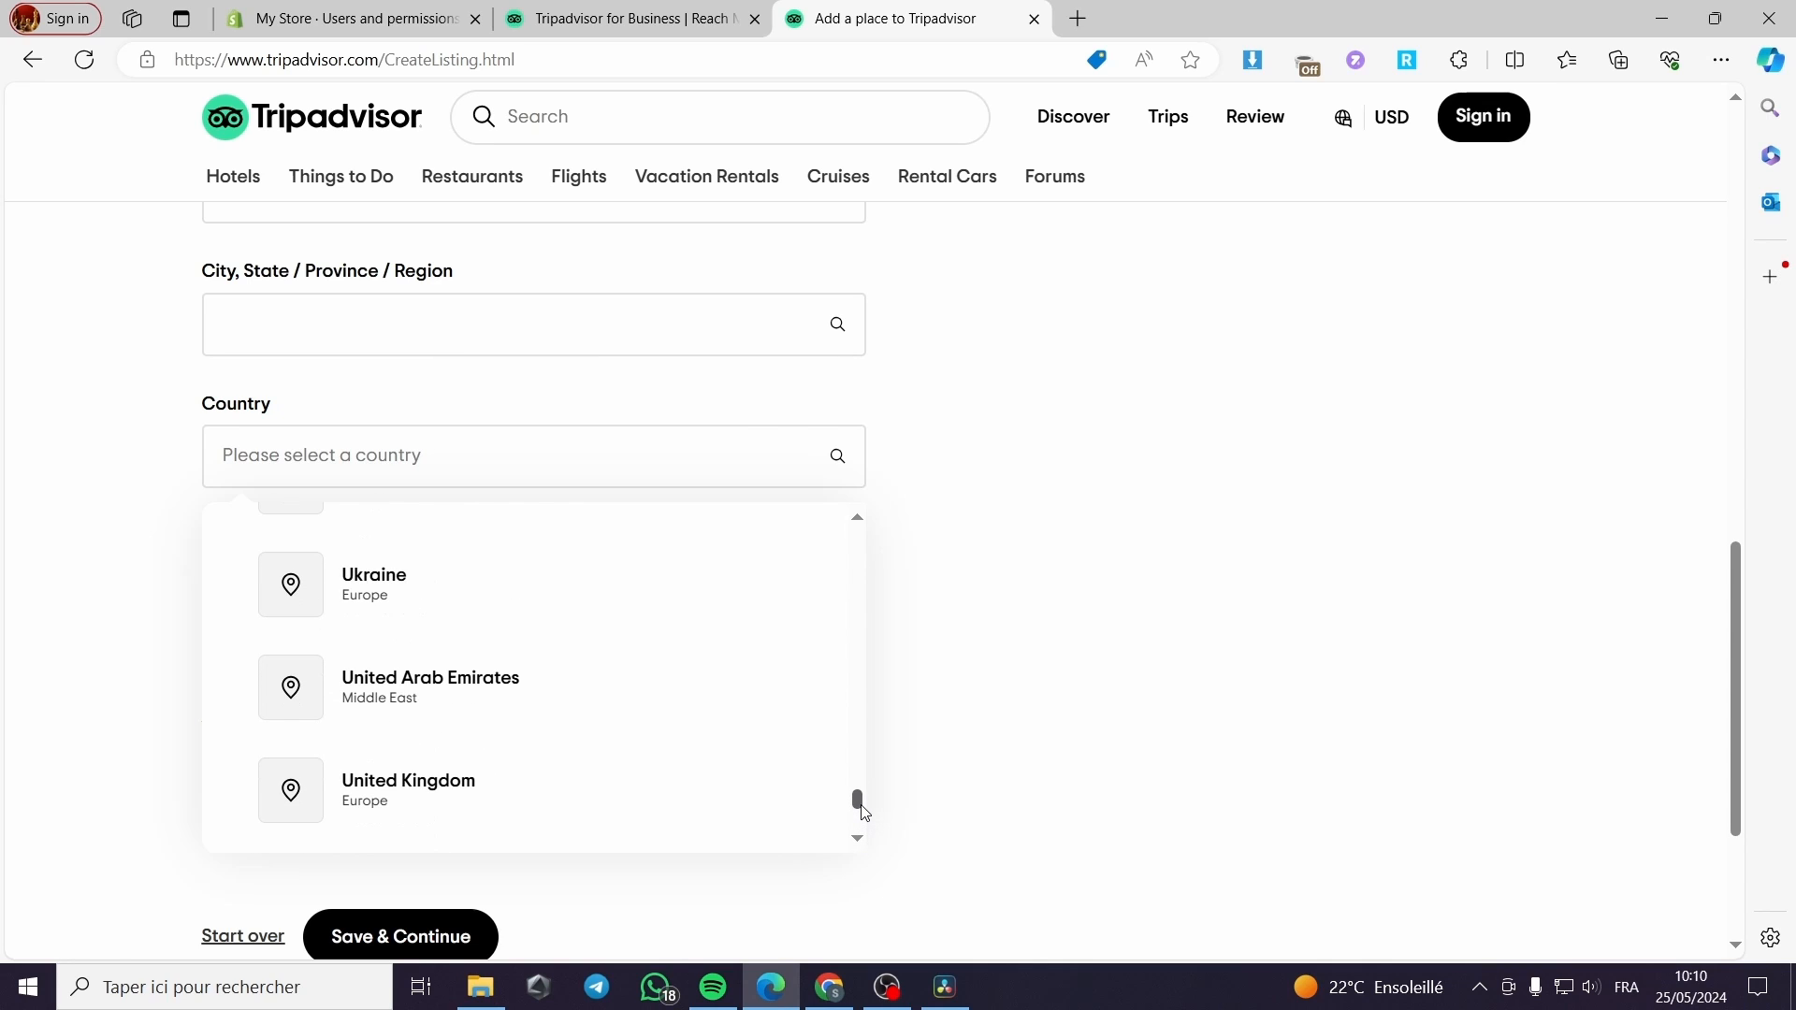
pyautogui.scroll(-1, 681, 786)
pyautogui.click(681, 786)
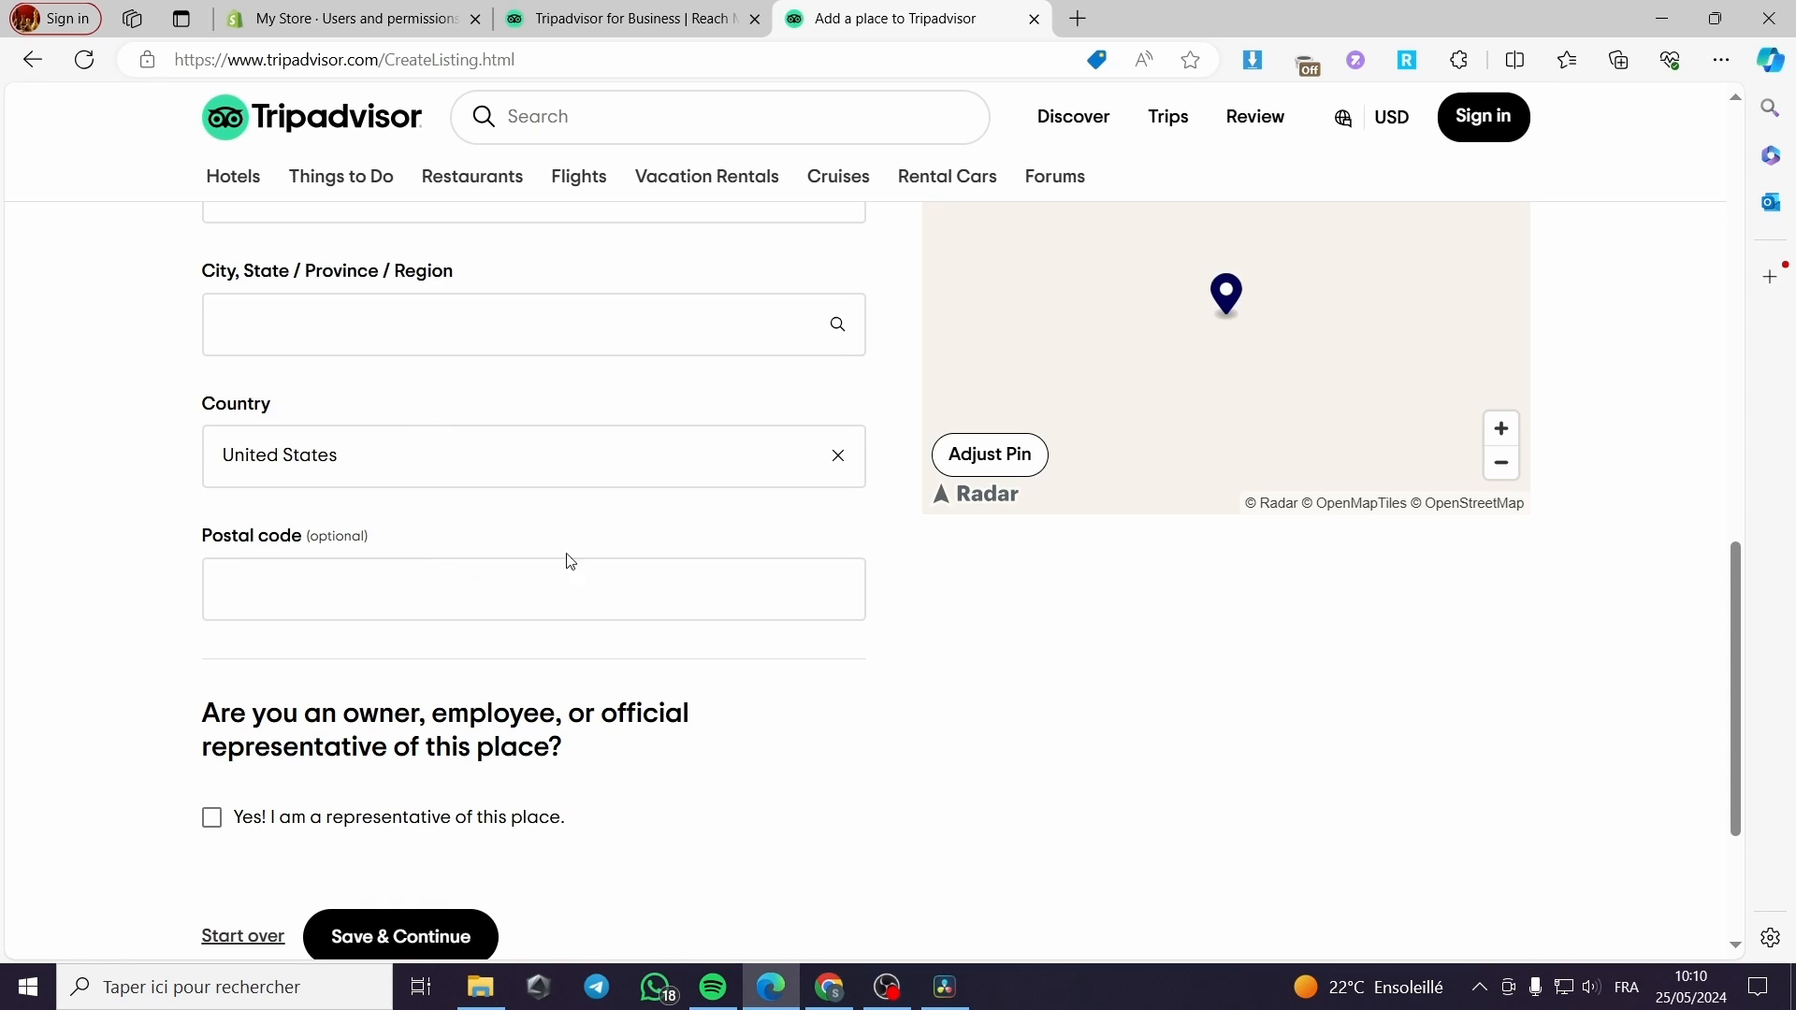
# Adjust the restaurant's pin on the map, moving it northeast toward the street east of Canary Lane
pyautogui.scroll(2, 565, 562)
pyautogui.click(342, 319)
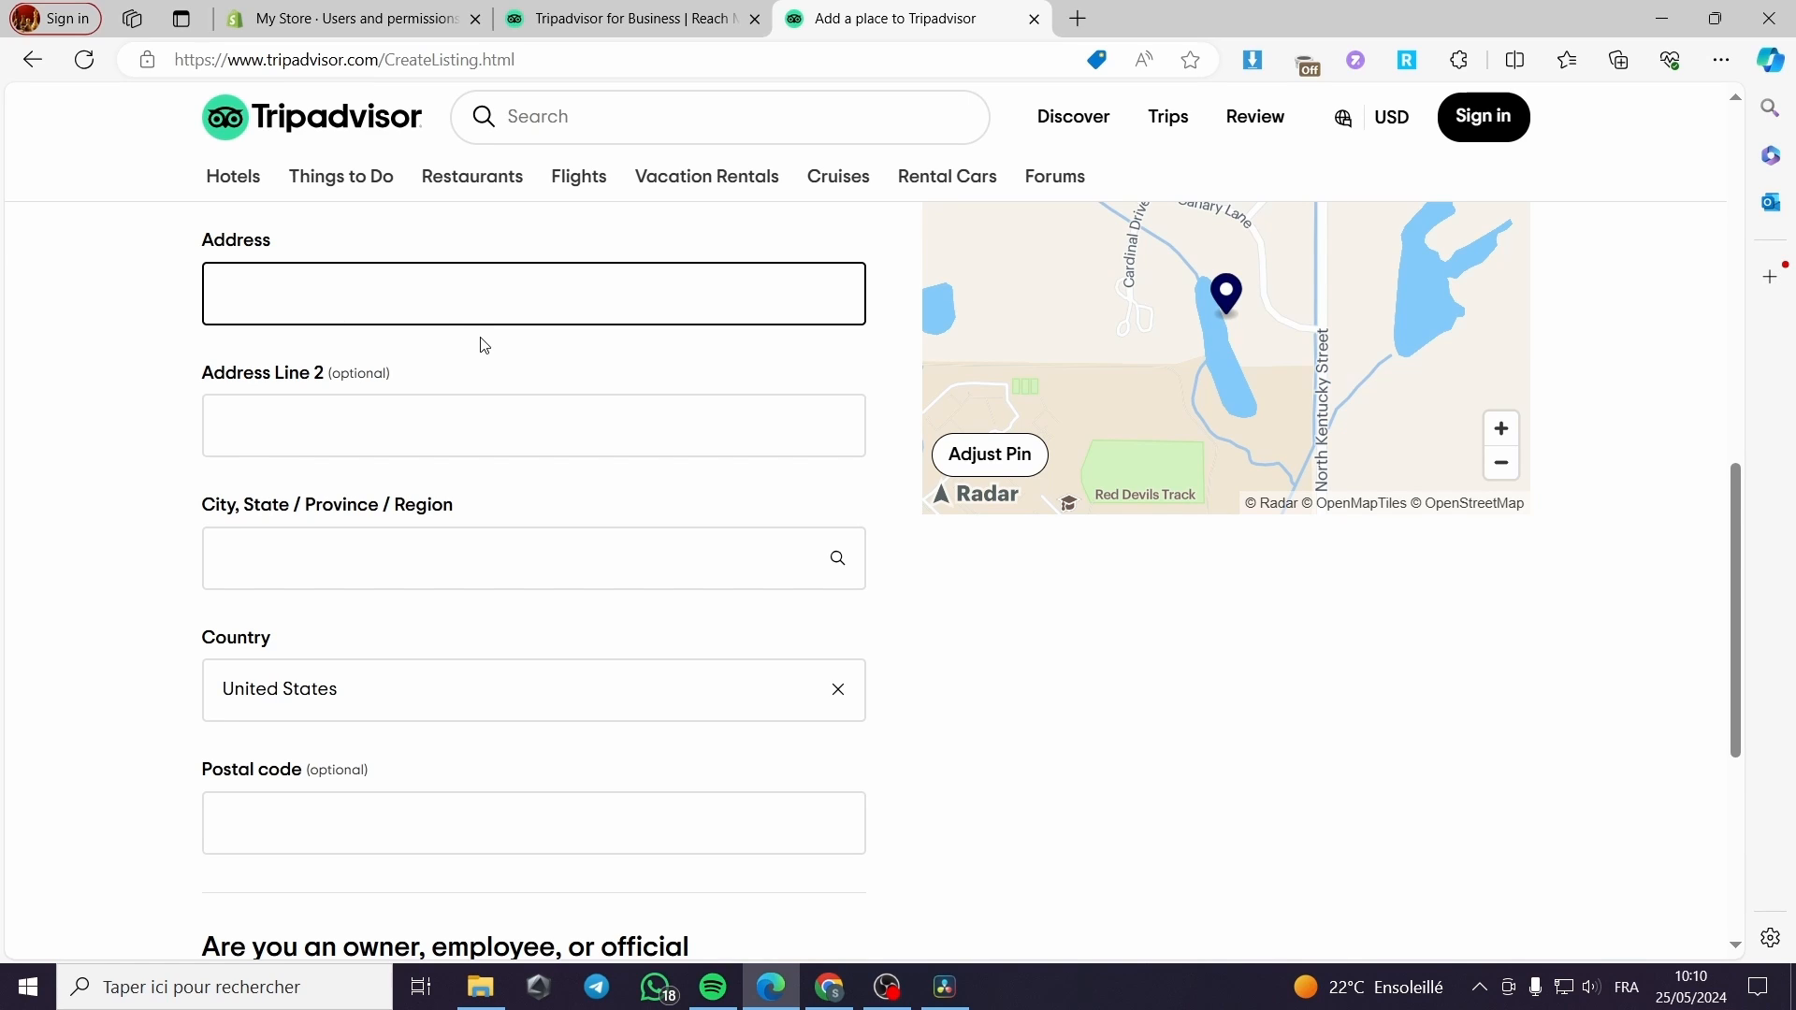
pyautogui.scroll(1, 289, 390)
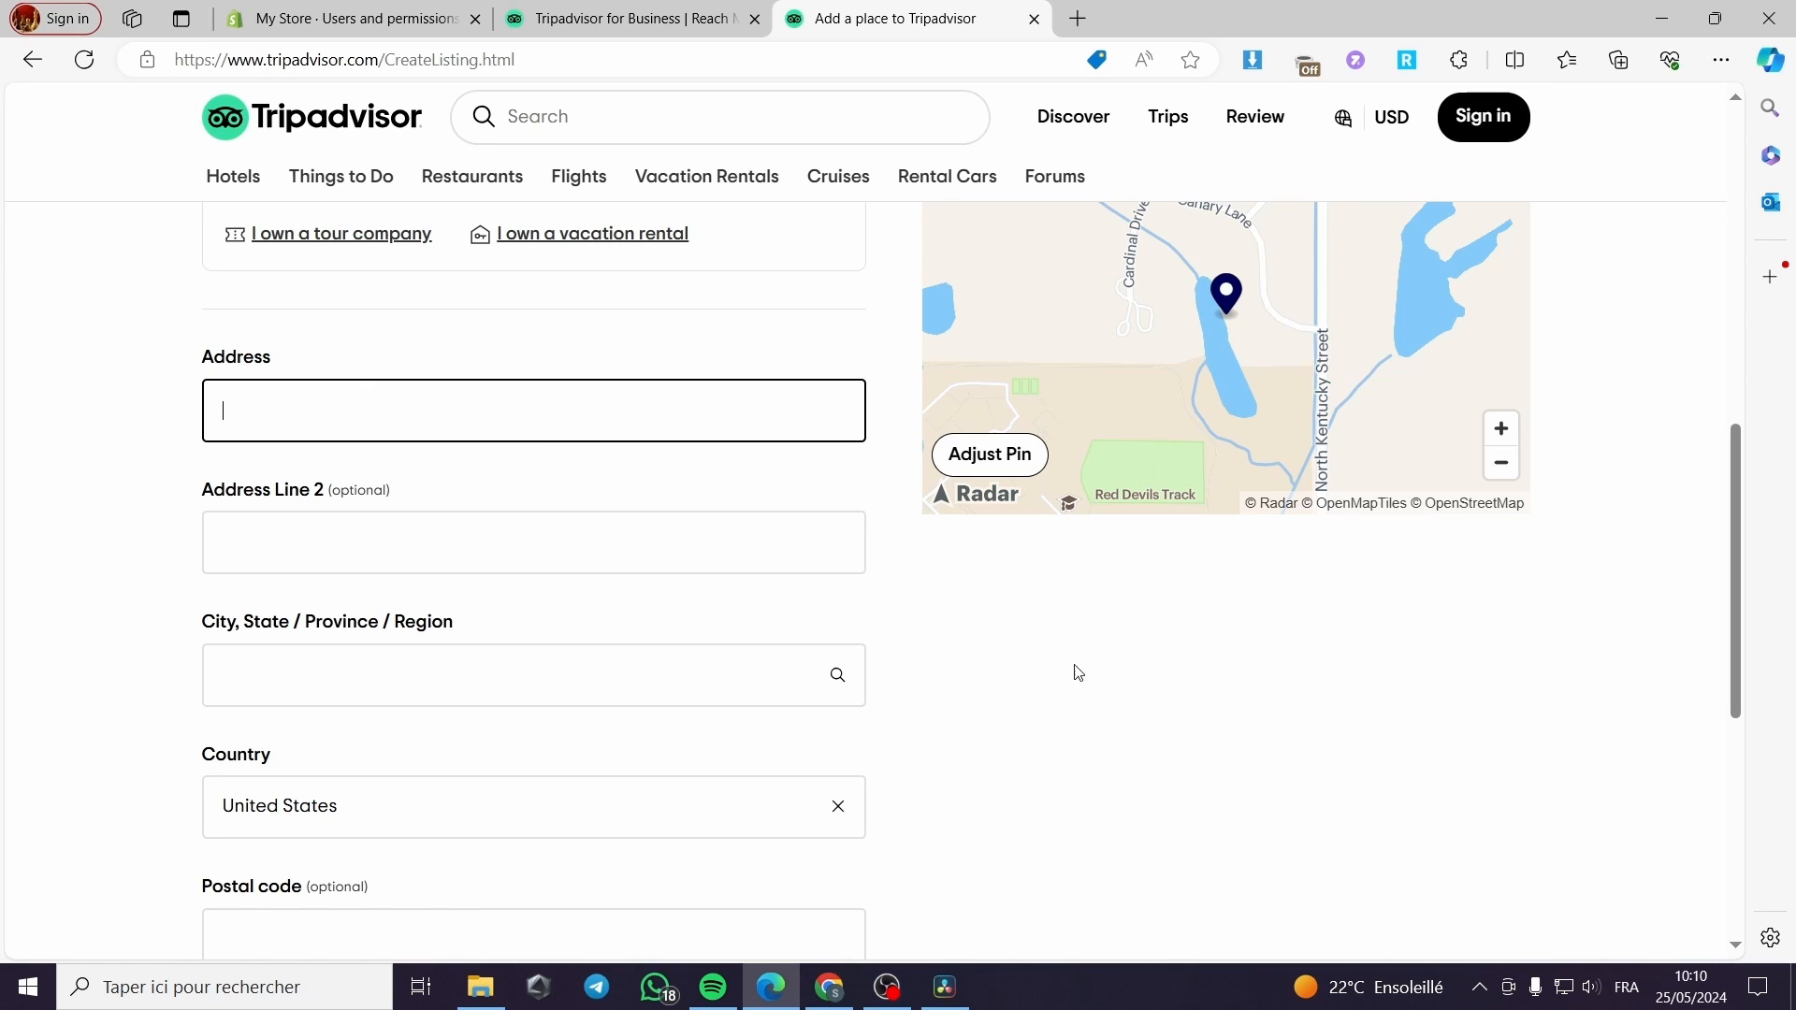
pyautogui.scroll(2, 1075, 670)
pyautogui.moveTo(1236, 312); pyautogui.dragTo(1193, 484)
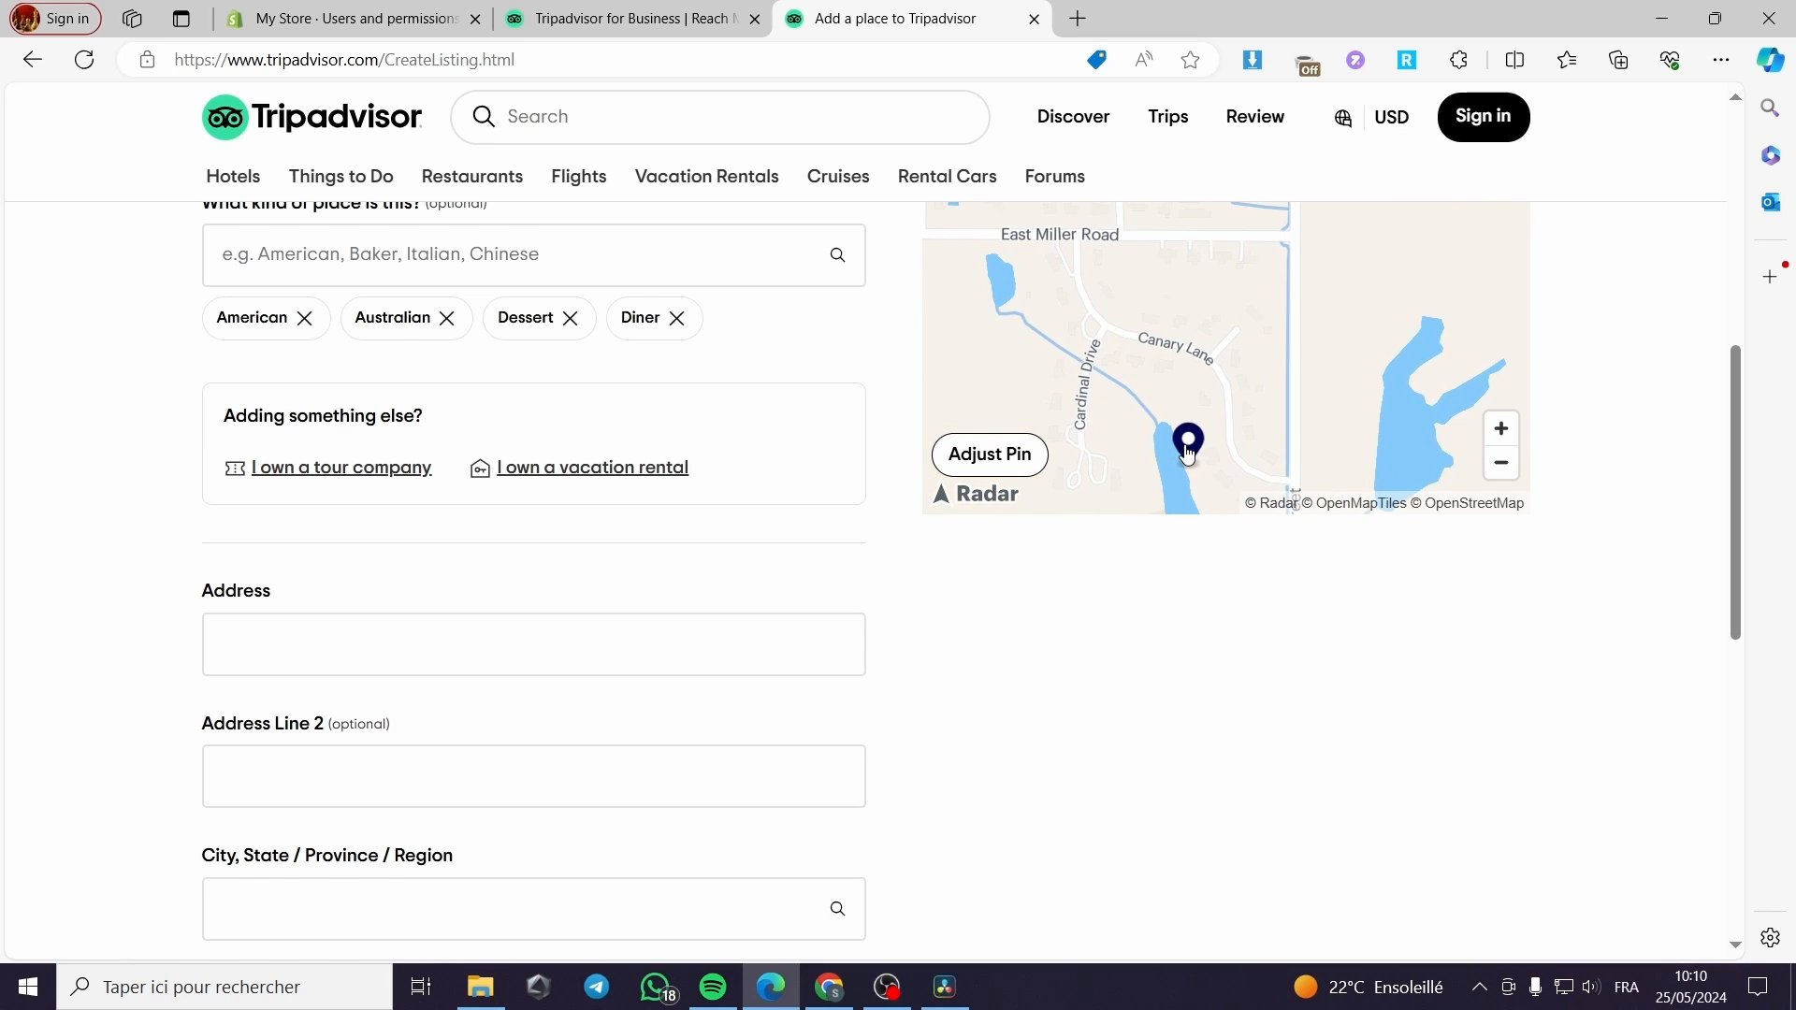
pyautogui.click(1034, 456)
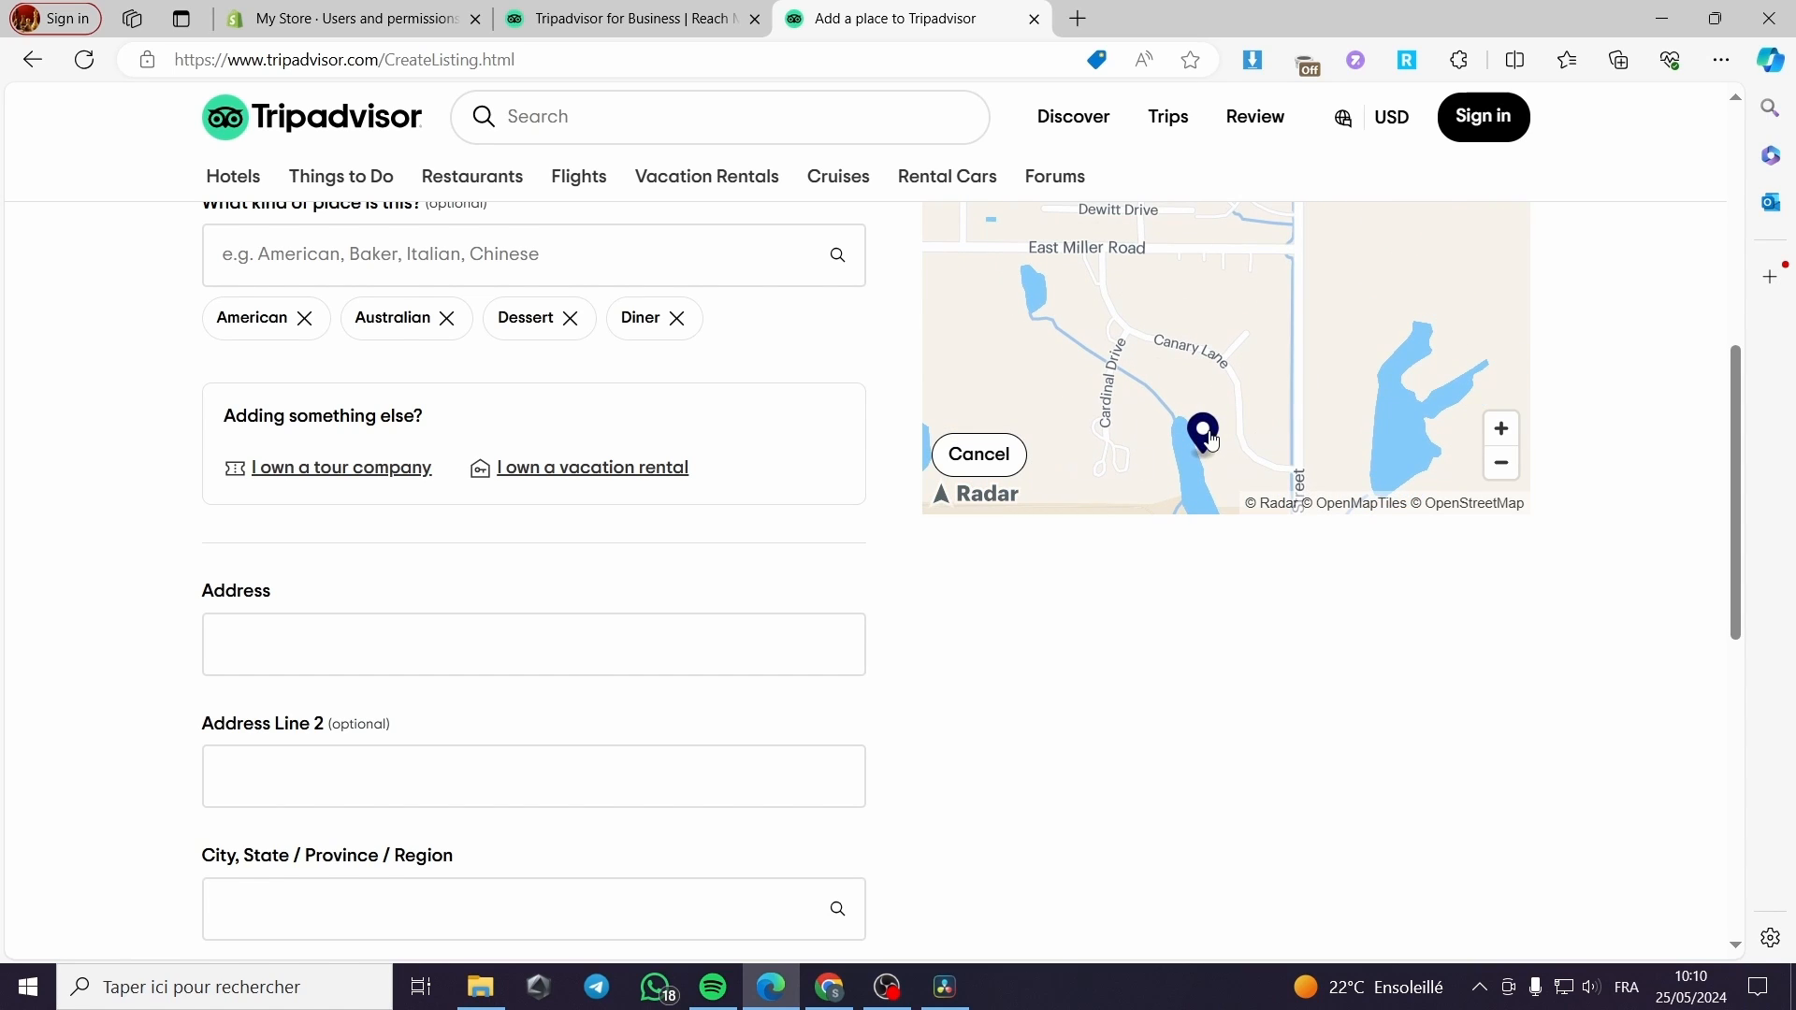
pyautogui.moveTo(1203, 432); pyautogui.dragTo(1300, 356)
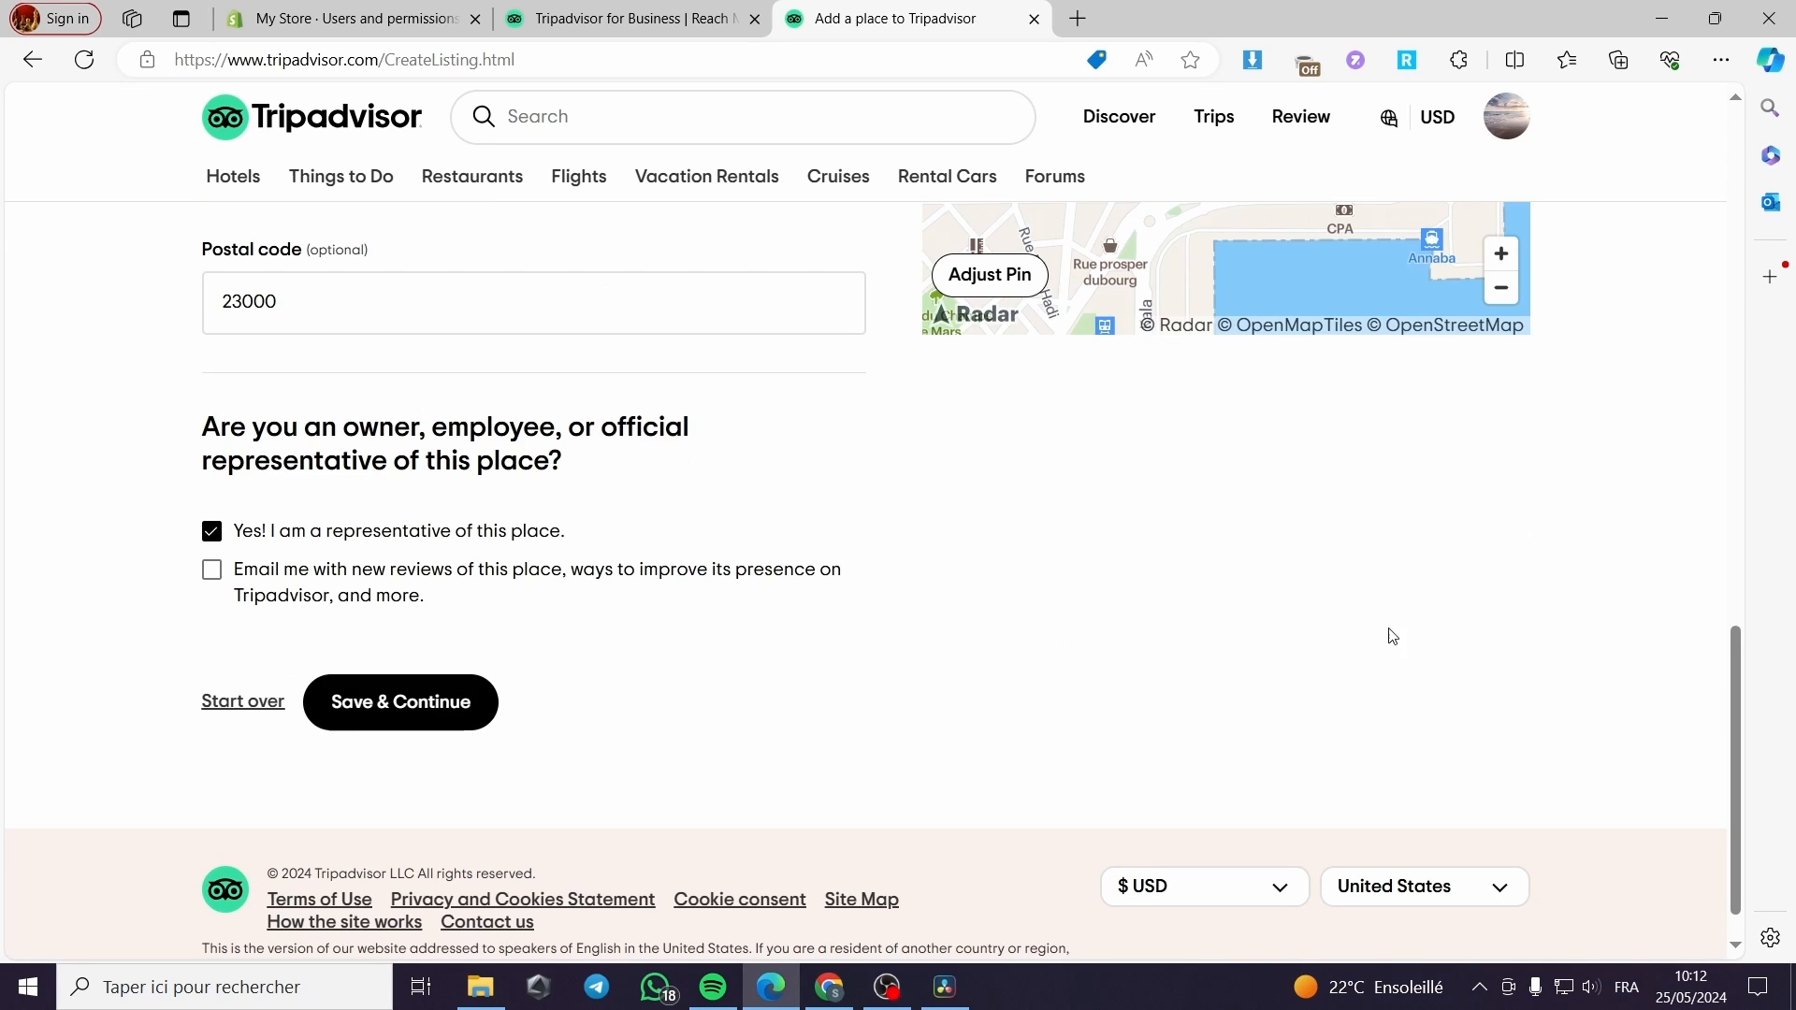
# Save the location details and continue to the contact and hours section
pyautogui.scroll(1, 1108, 628)
pyautogui.scroll(-1, 1029, 610)
pyautogui.click(390, 714)
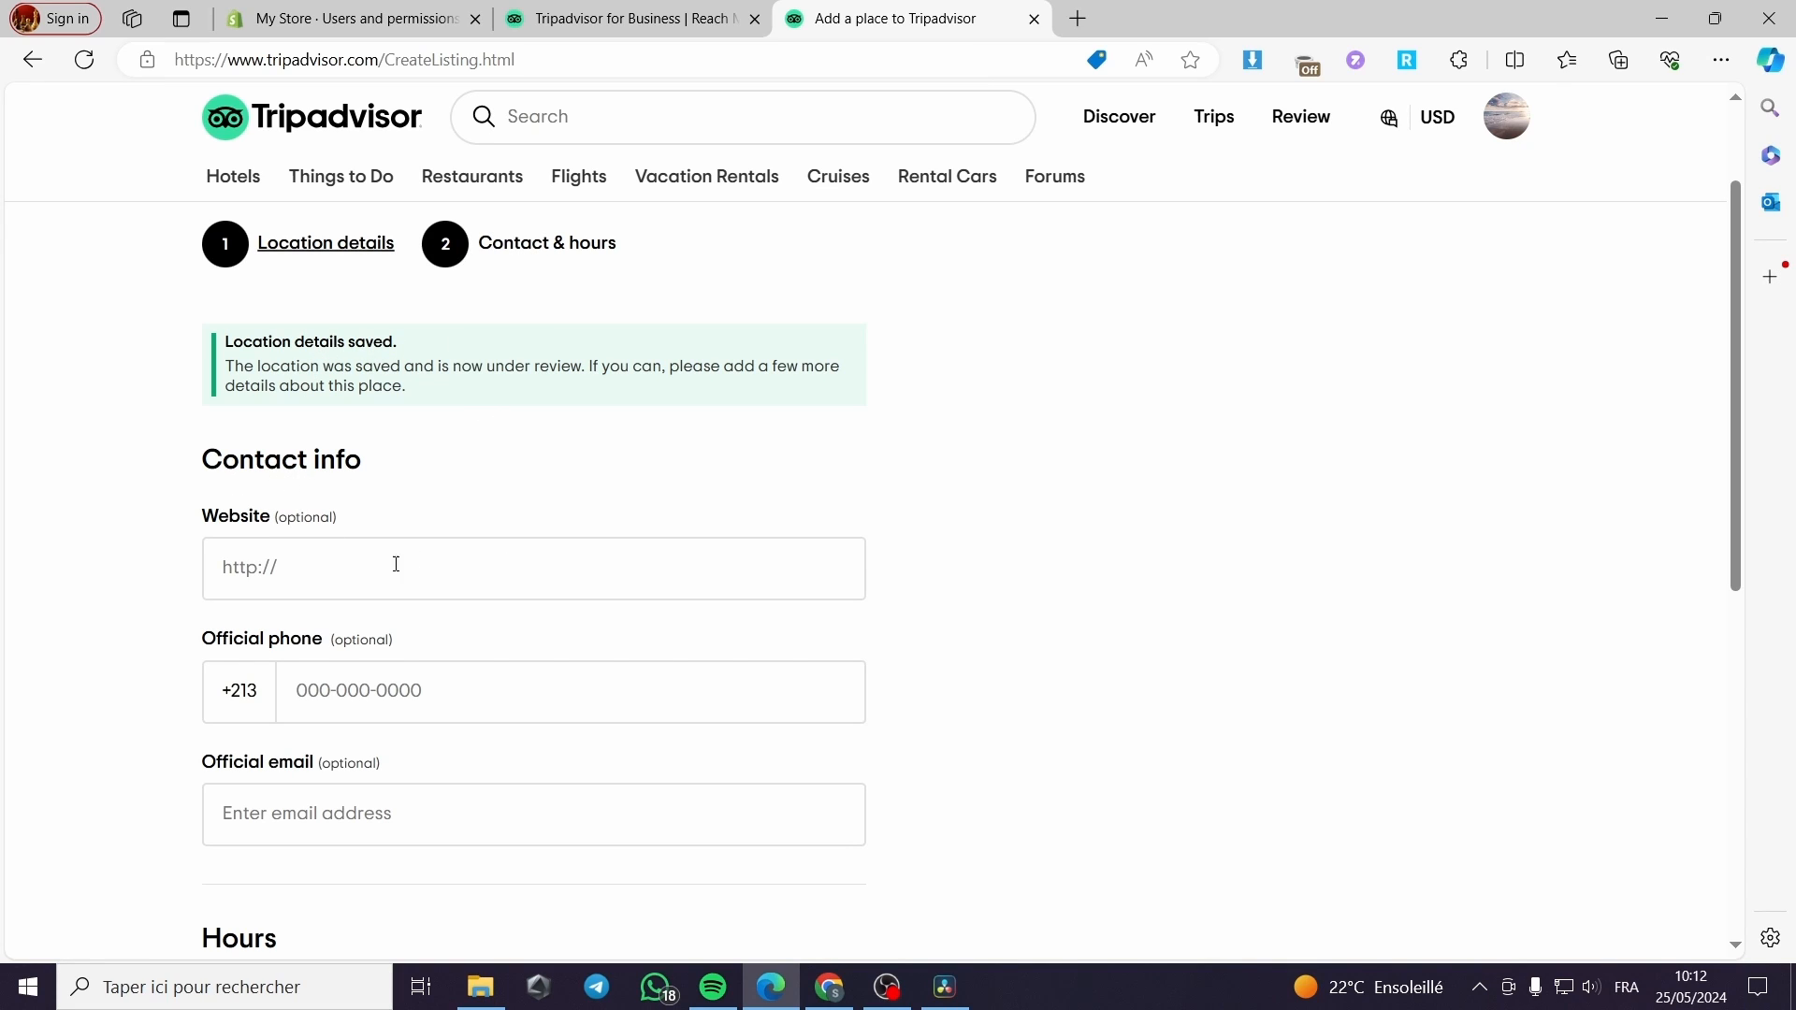
# Select every day except Friday for setting the operating hours, leaving the optional contact details blank
pyautogui.scroll(-1, 393, 801)
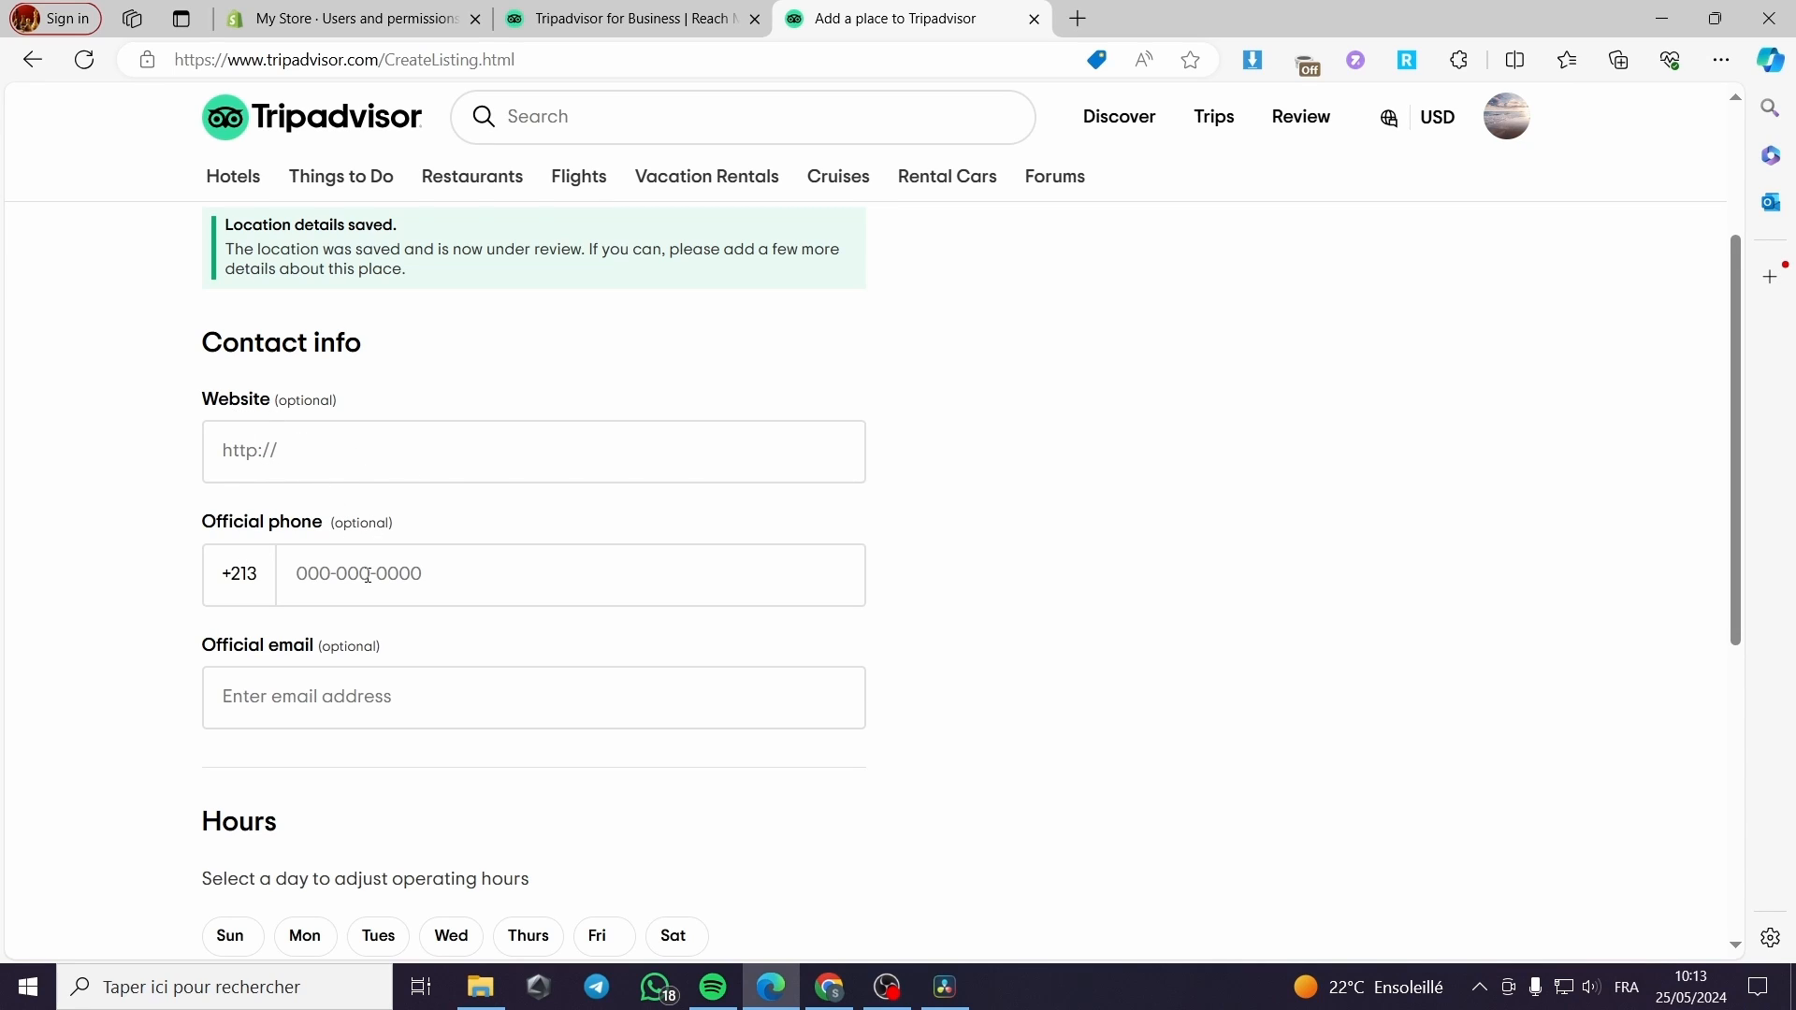
pyautogui.scroll(-1, 417, 728)
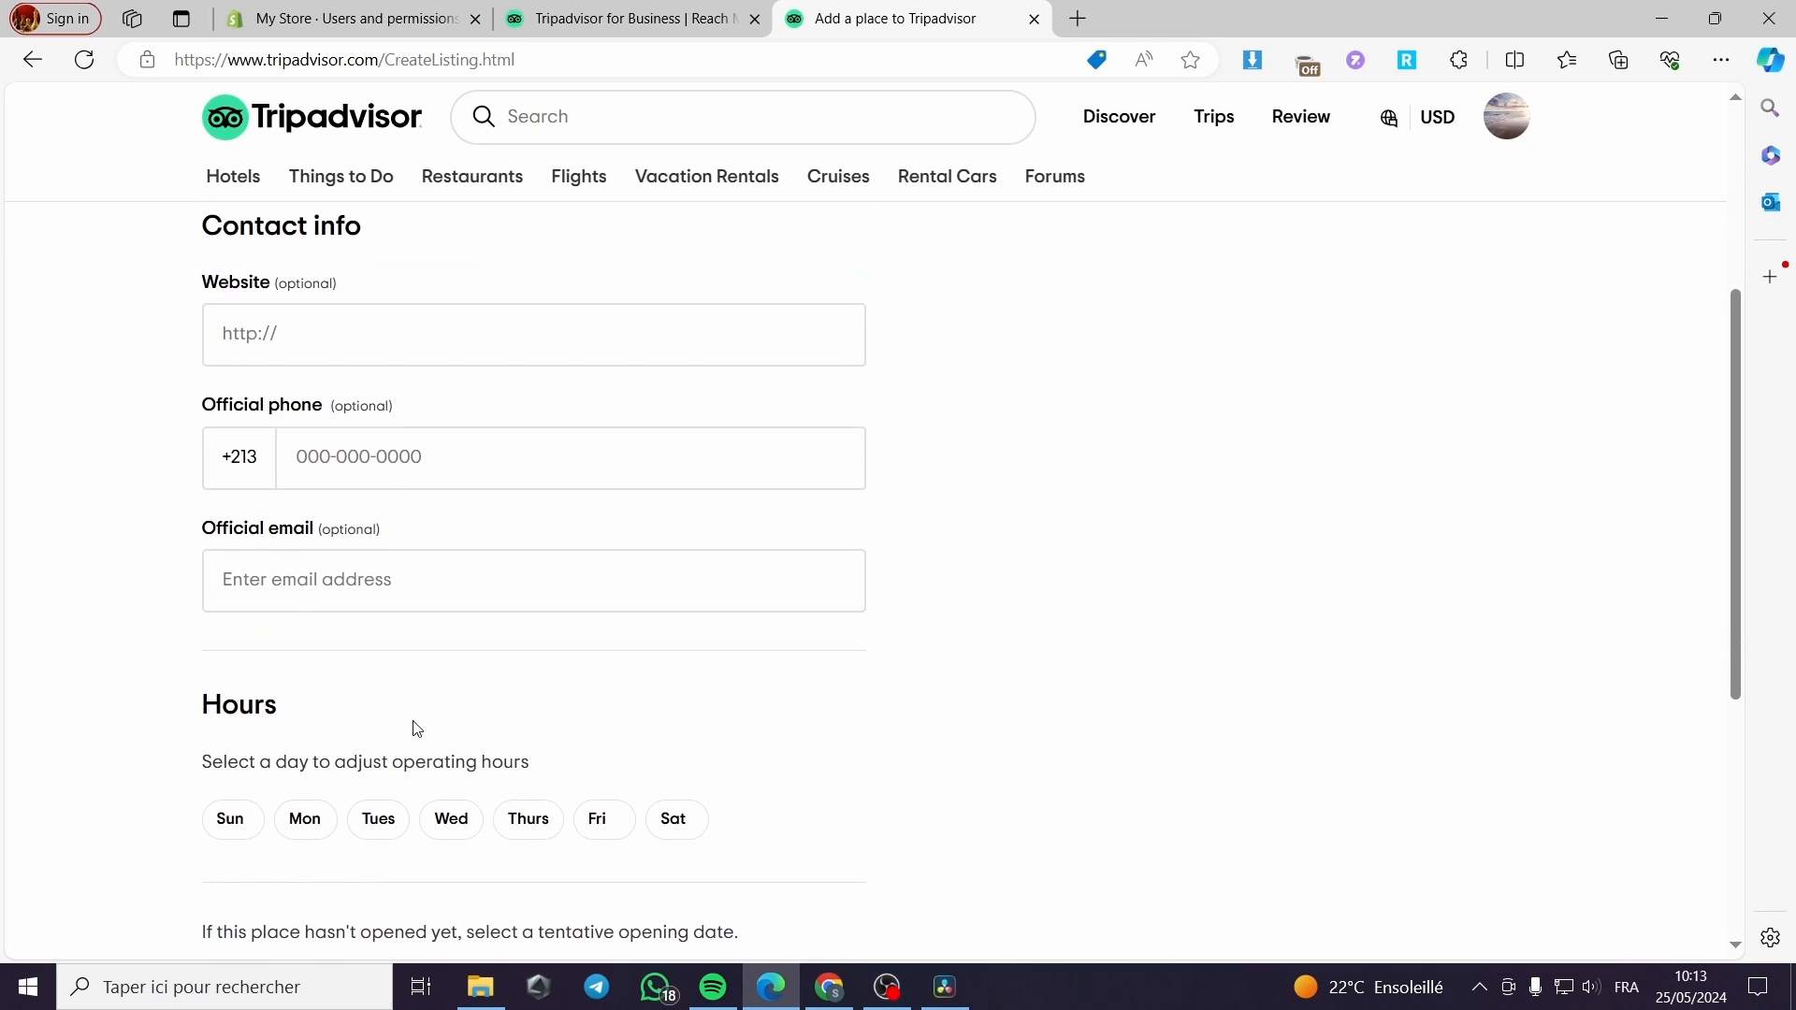
pyautogui.scroll(-2, 533, 601)
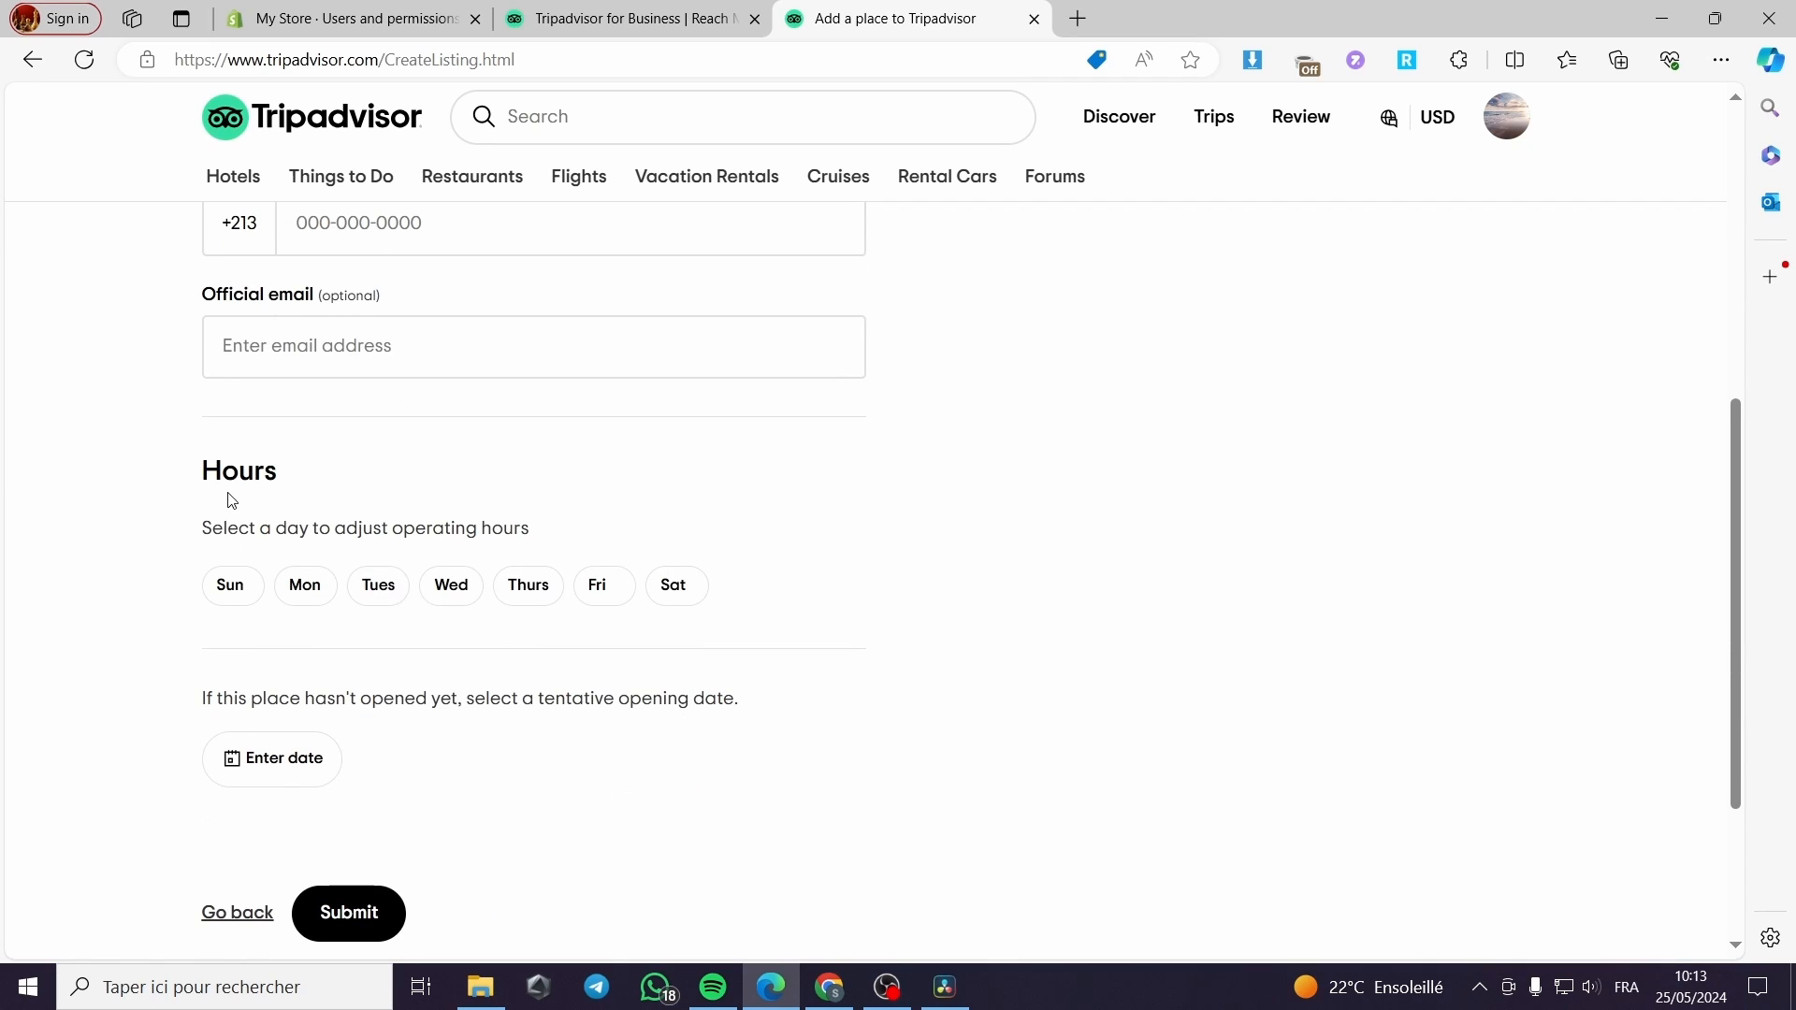
pyautogui.click(229, 589)
pyautogui.click(294, 591)
pyautogui.click(389, 597)
pyautogui.click(458, 593)
pyautogui.click(528, 596)
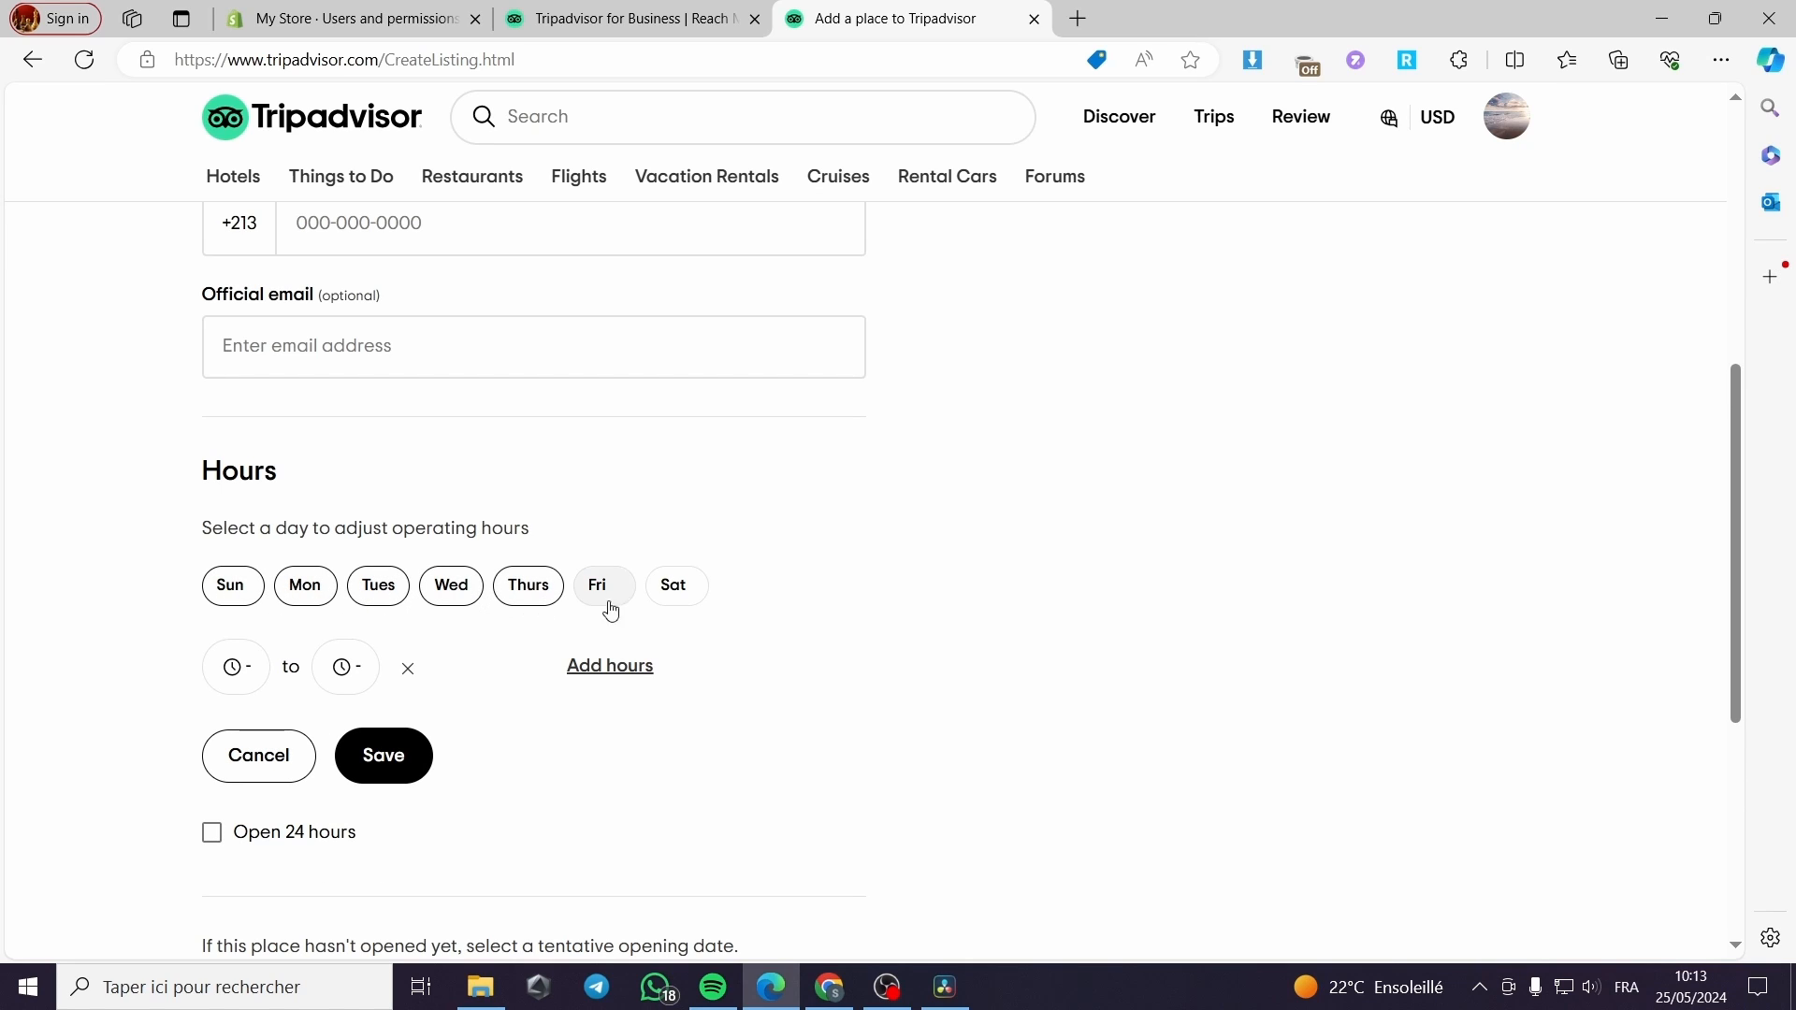
pyautogui.click(674, 599)
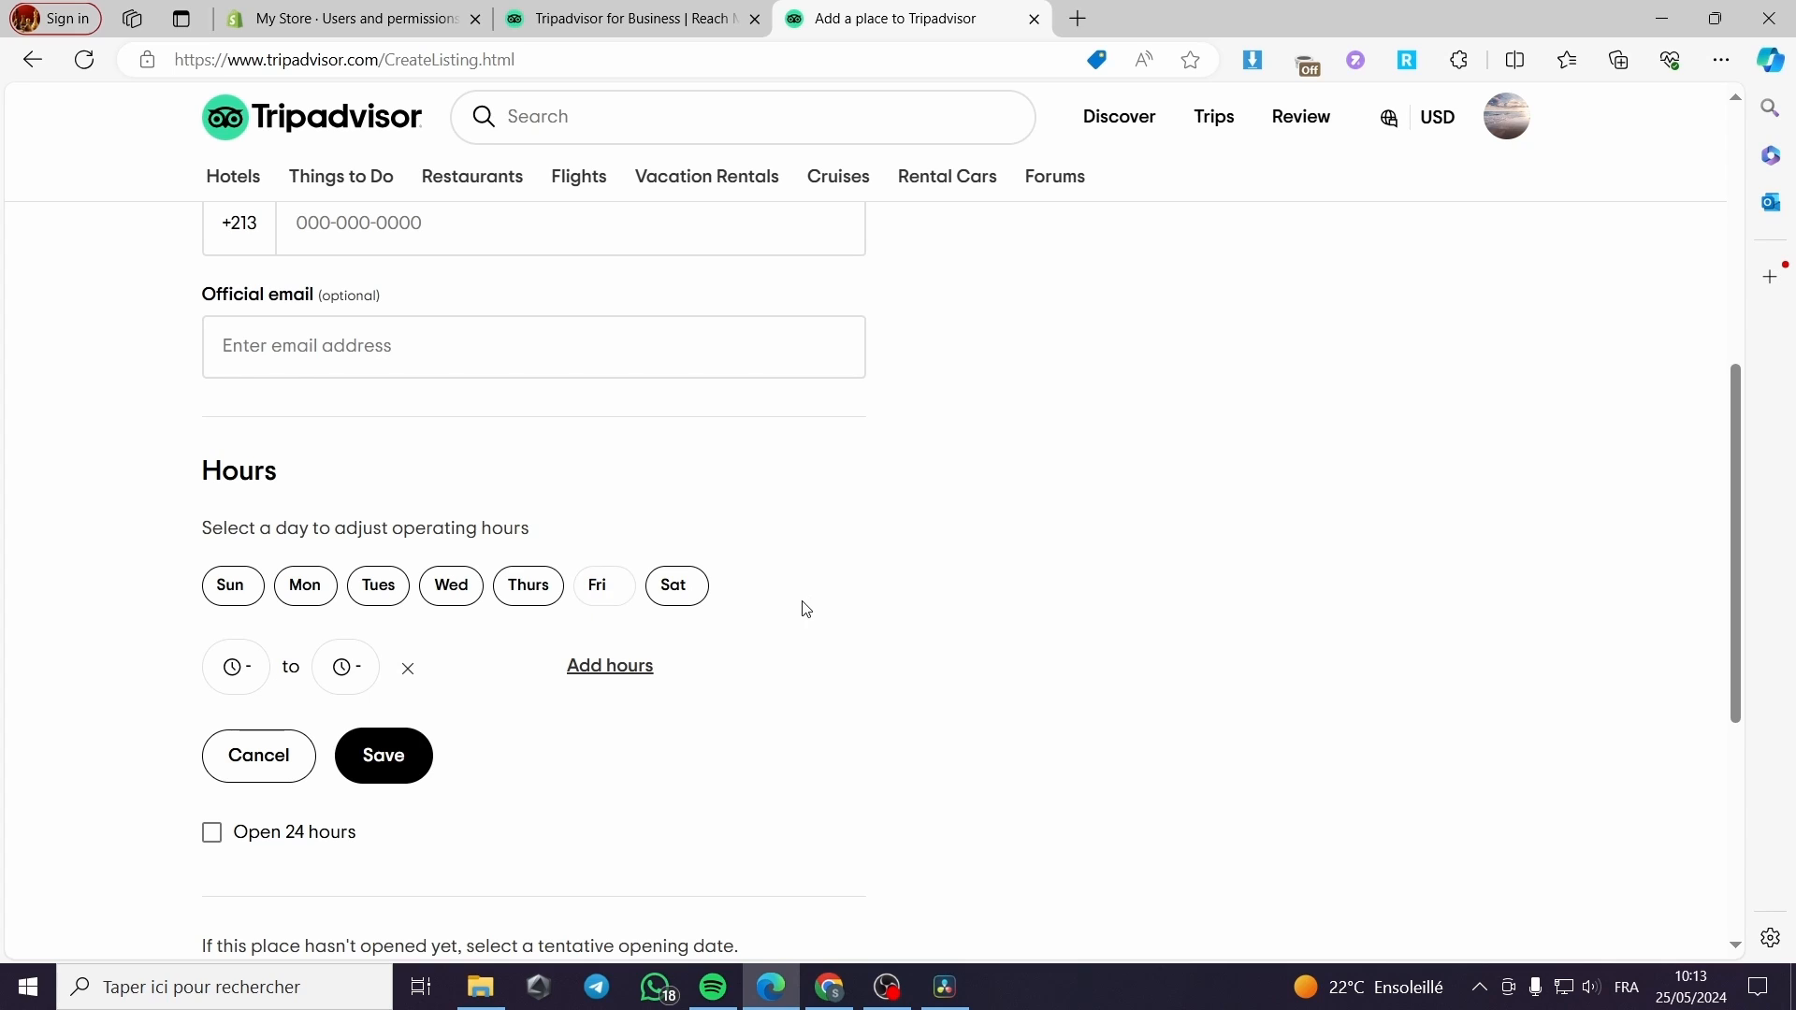
# Set the opening time for the selected days to 8:00 AM
pyautogui.click(233, 668)
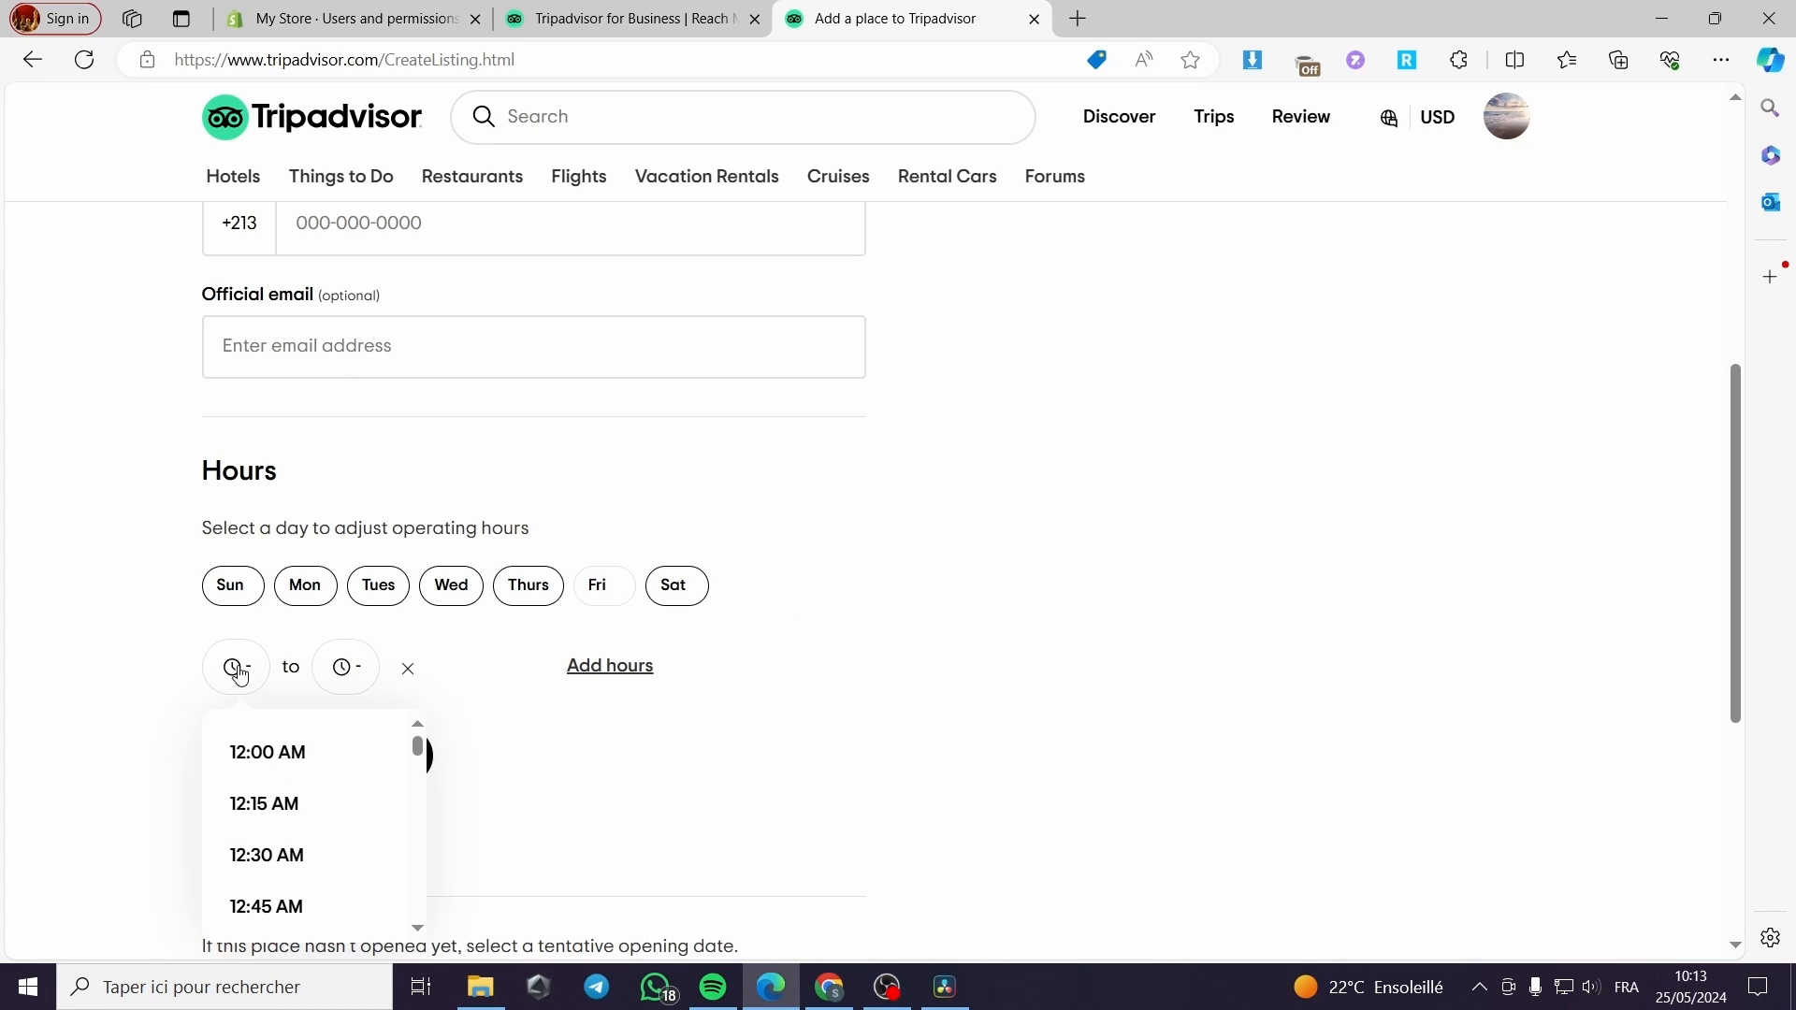
pyautogui.scroll(-1, 329, 717)
pyautogui.scroll(-4, 332, 711)
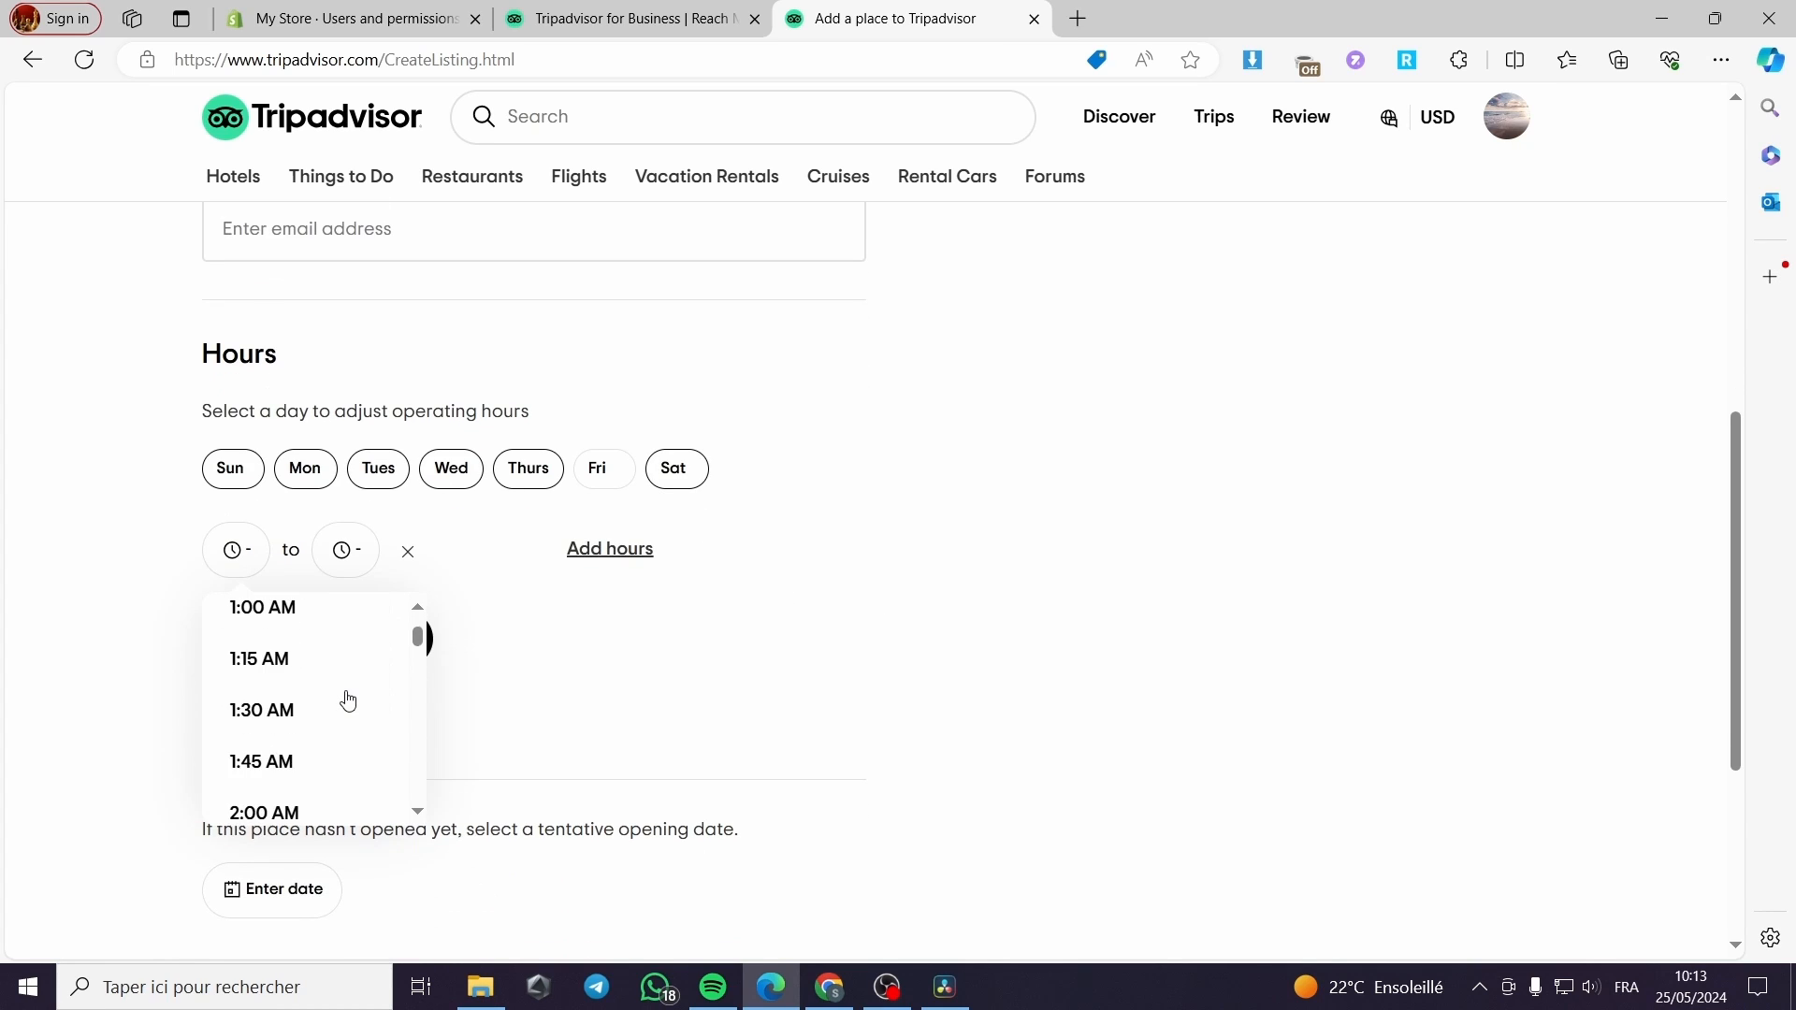
pyautogui.scroll(-10, 349, 701)
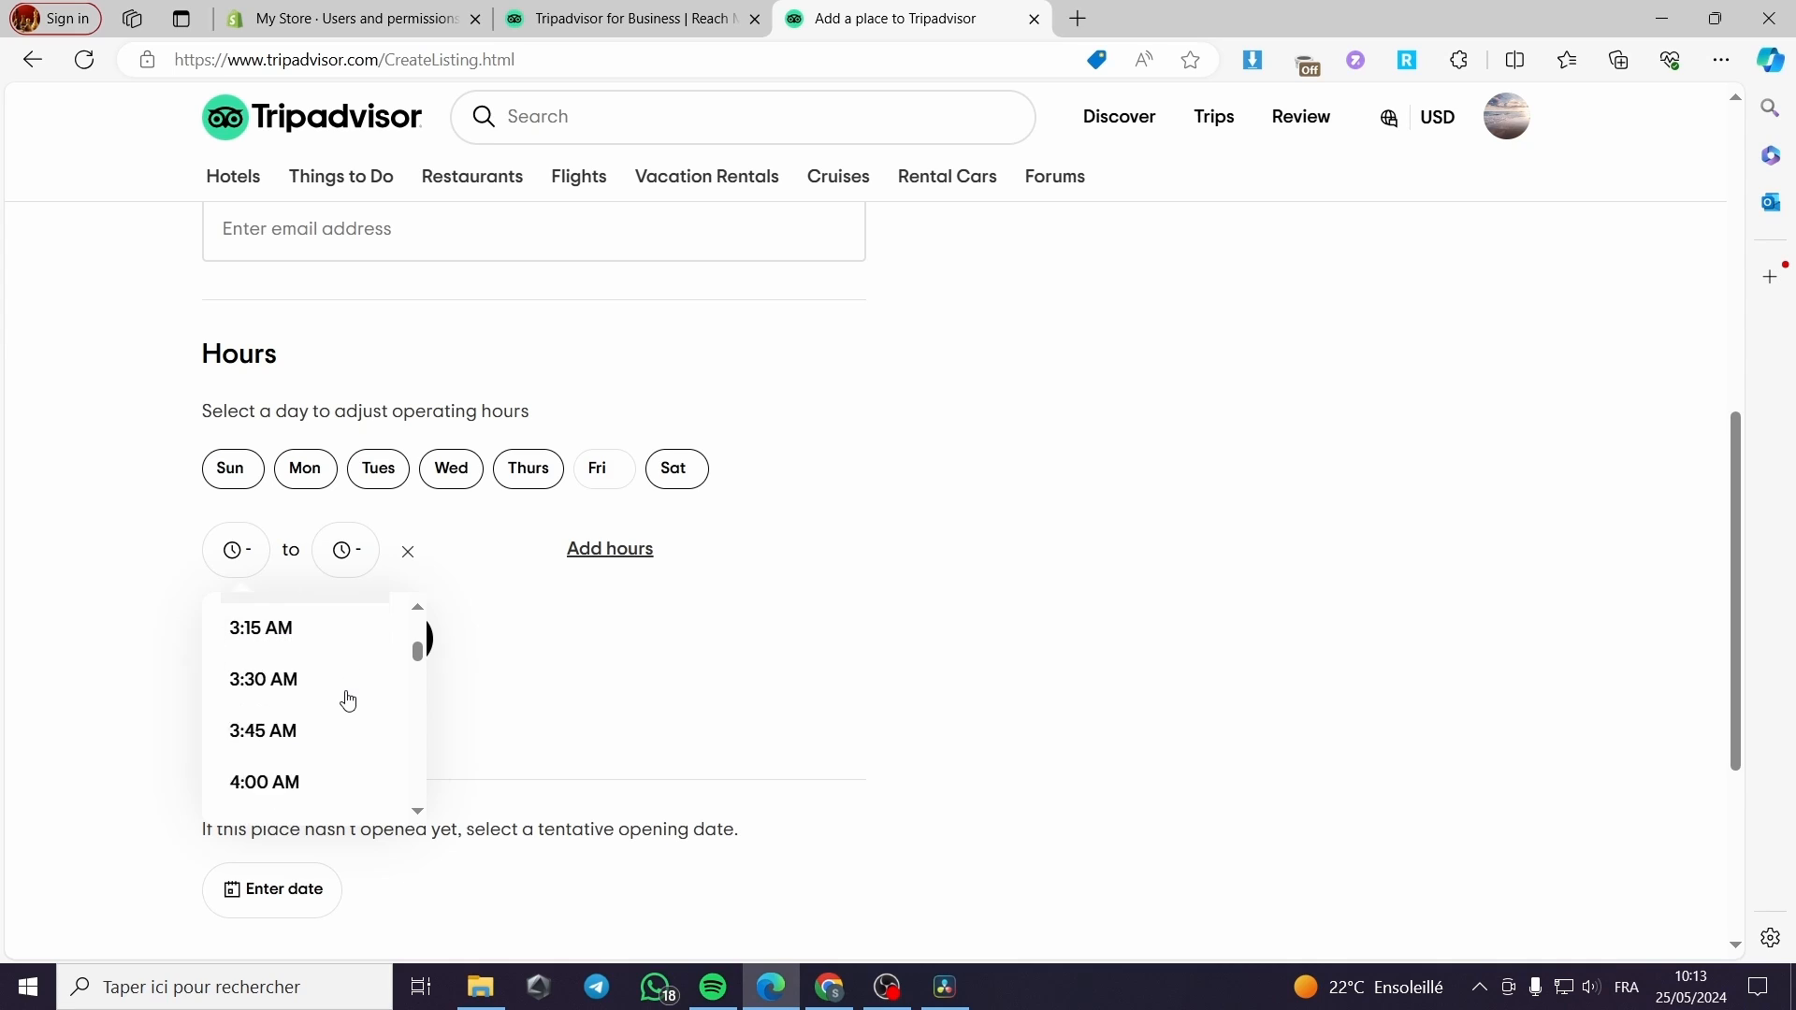
pyautogui.scroll(-6, 348, 701)
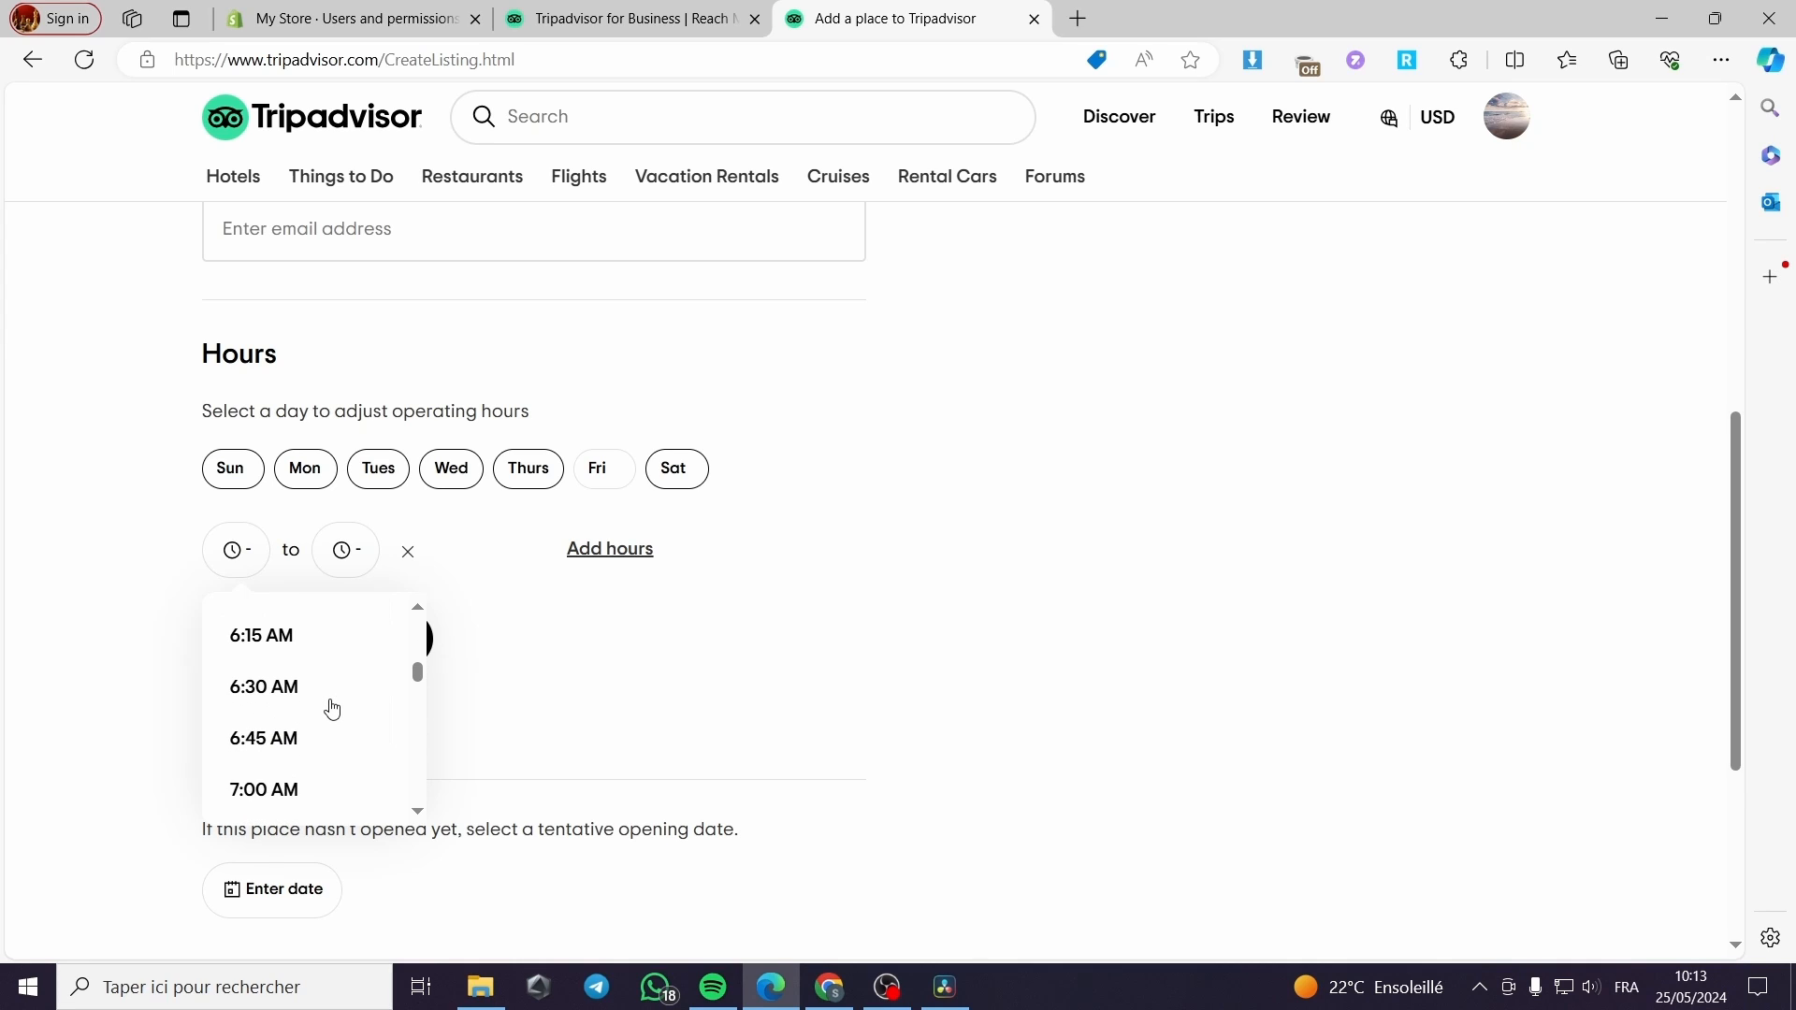
pyautogui.scroll(-1, 318, 692)
pyautogui.click(313, 655)
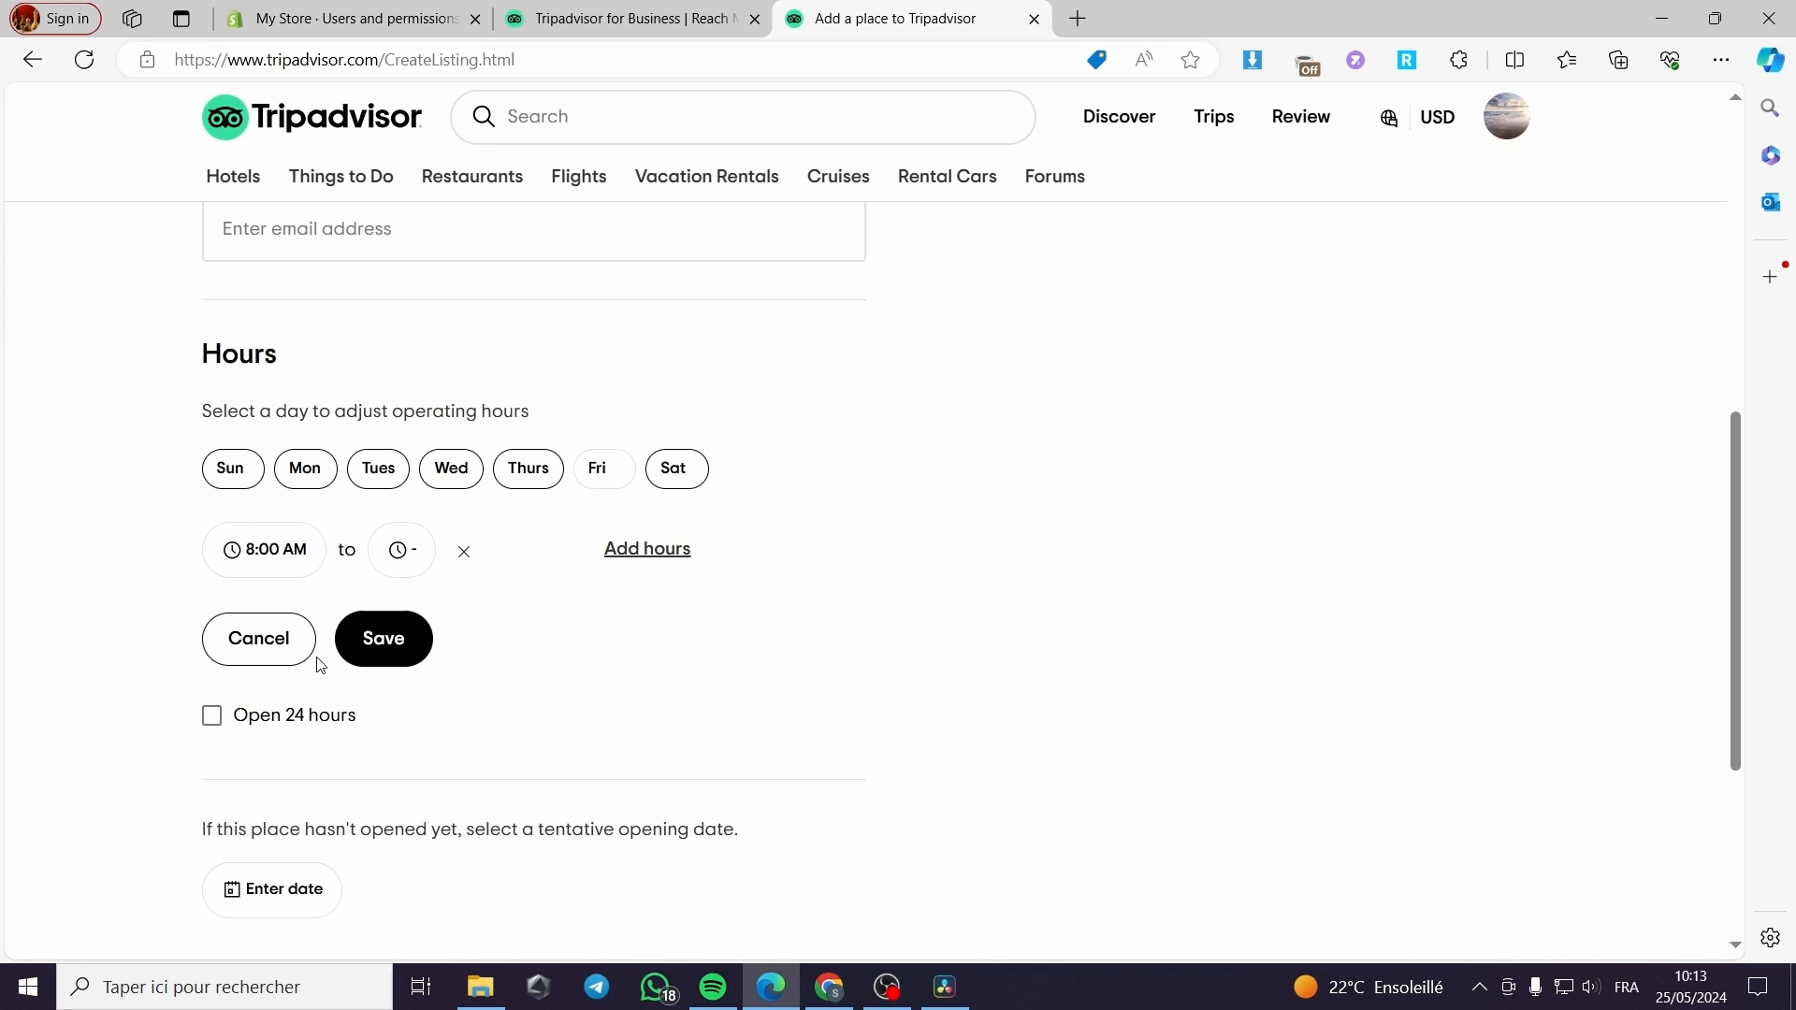
# Change the opening time for the selected days to 10:30 AM
pyautogui.click(305, 566)
pyautogui.scroll(-4, 318, 721)
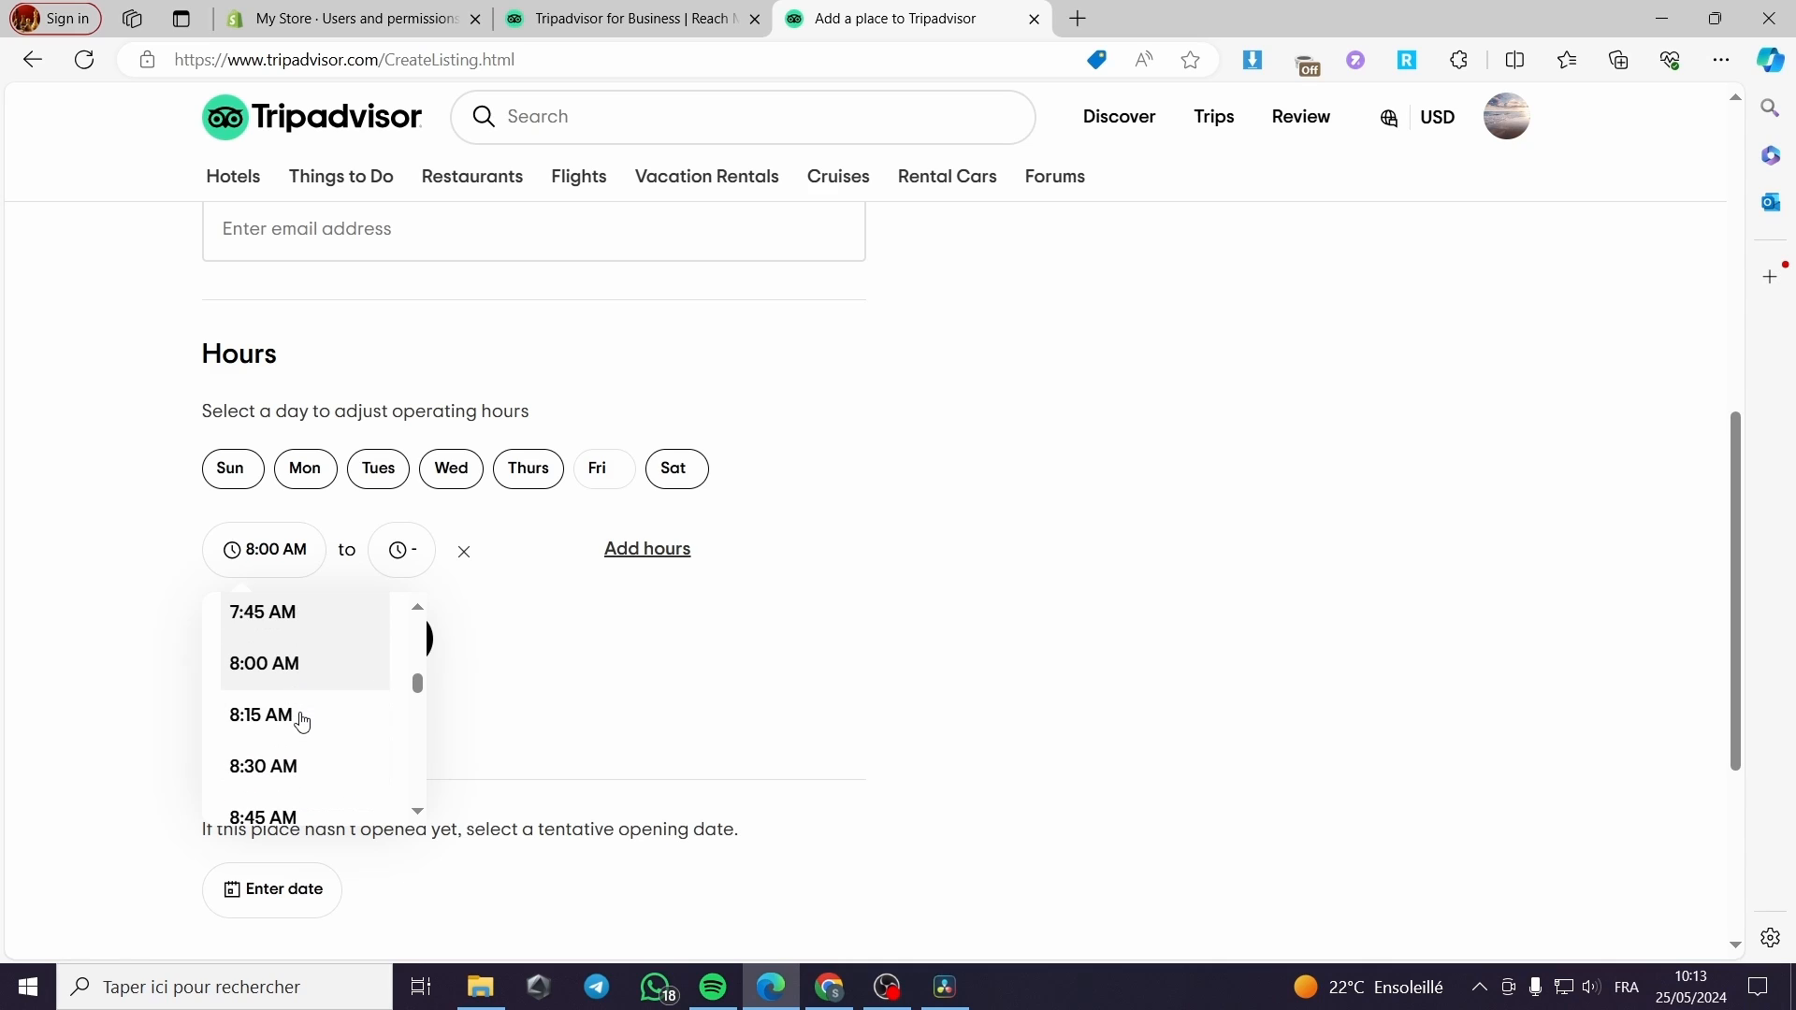
pyautogui.scroll(-3, 331, 720)
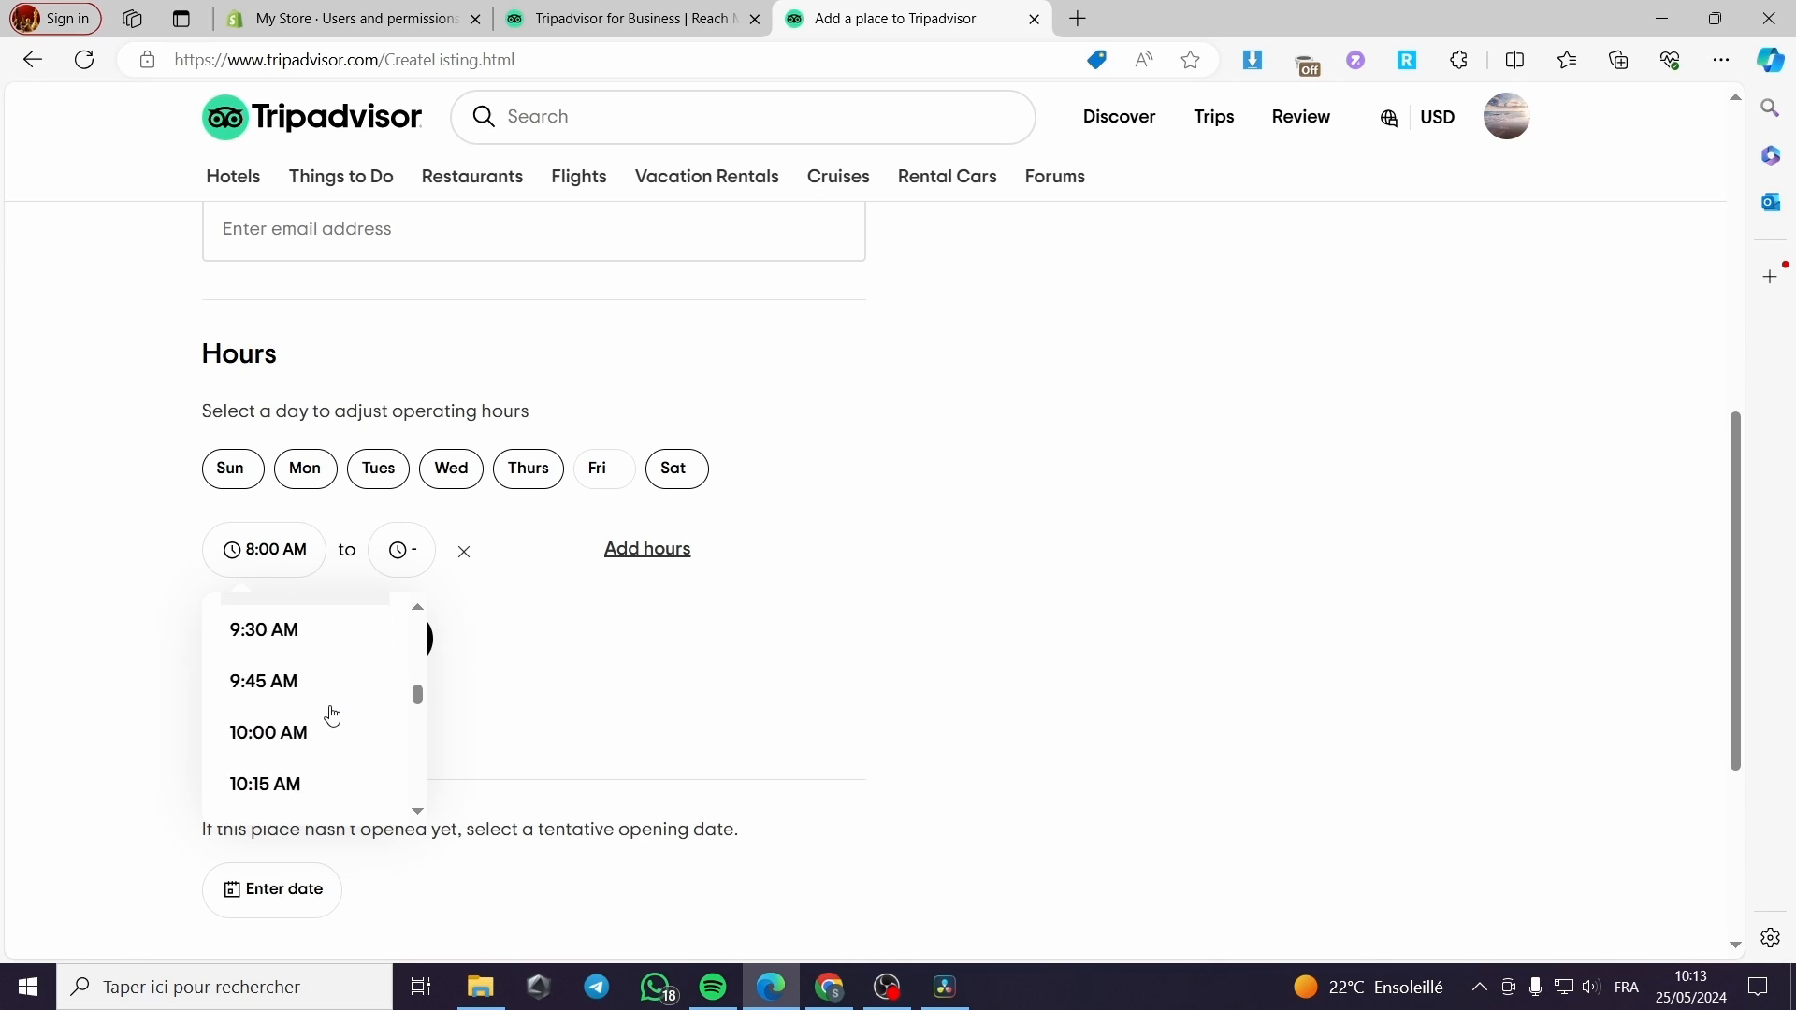
pyautogui.click(314, 715)
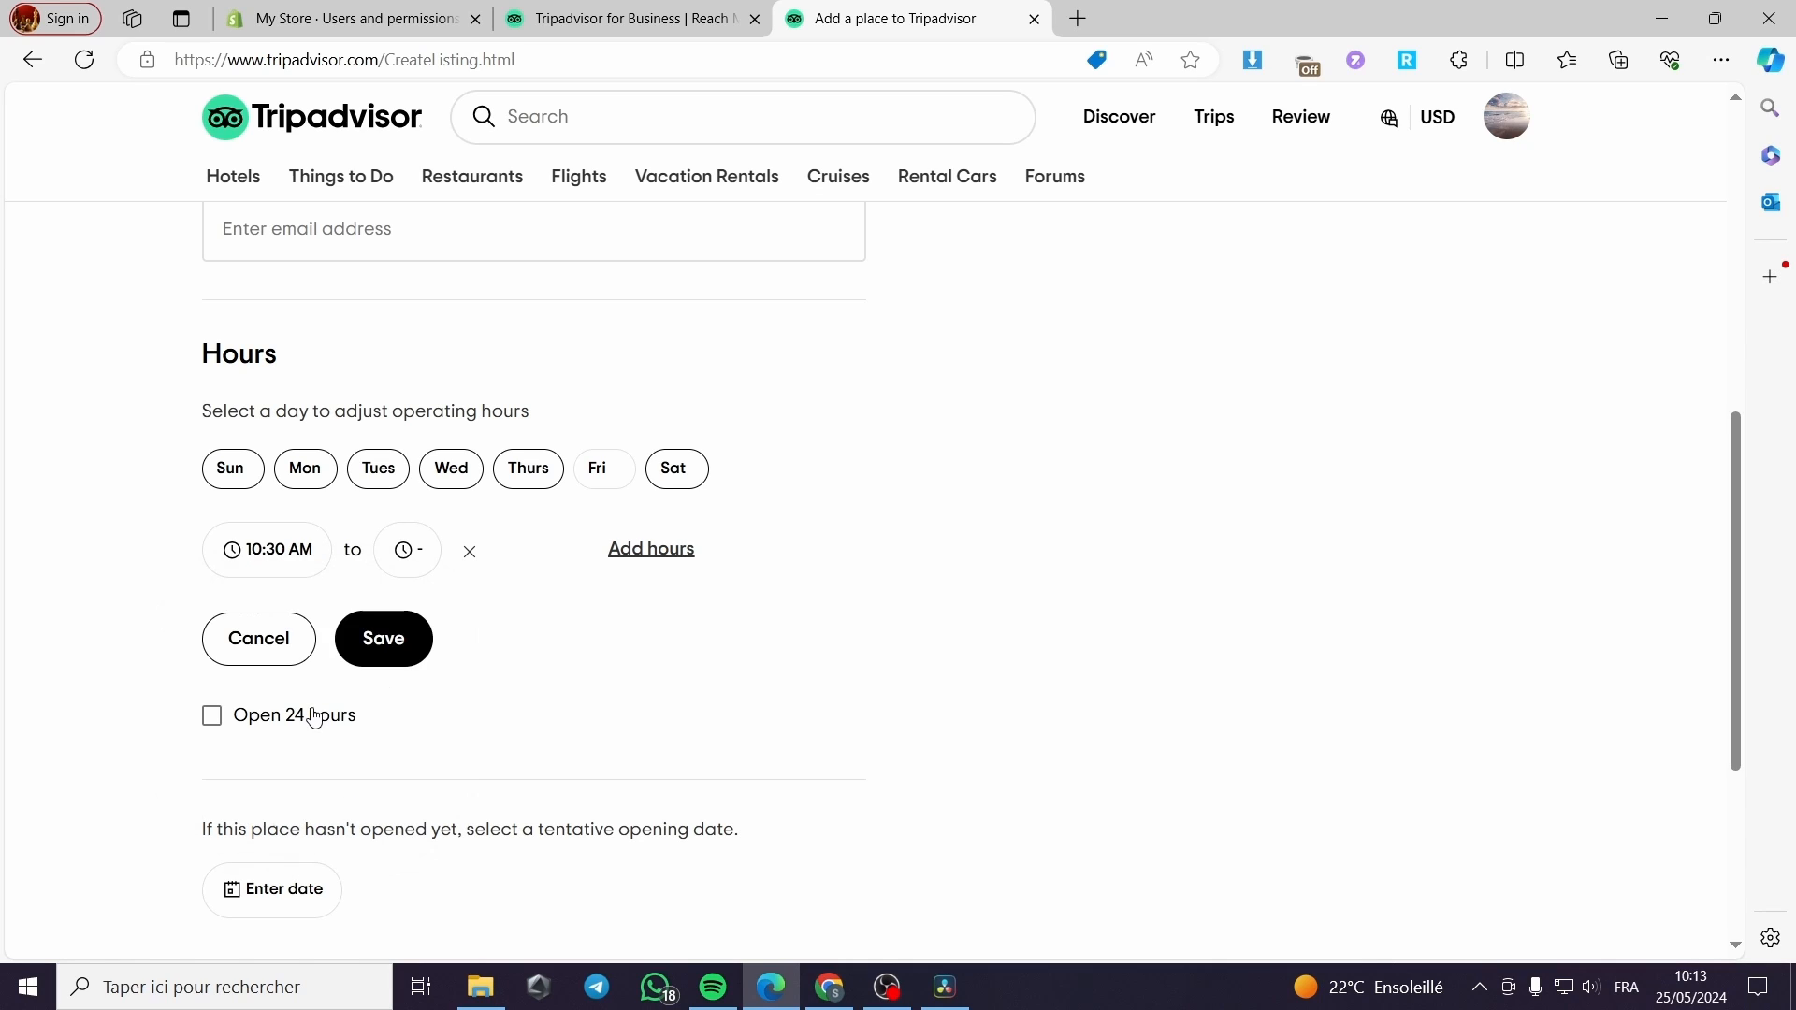
# Set the closing time for the selected days to 11:45 PM, keeping a single time range
pyautogui.click(408, 554)
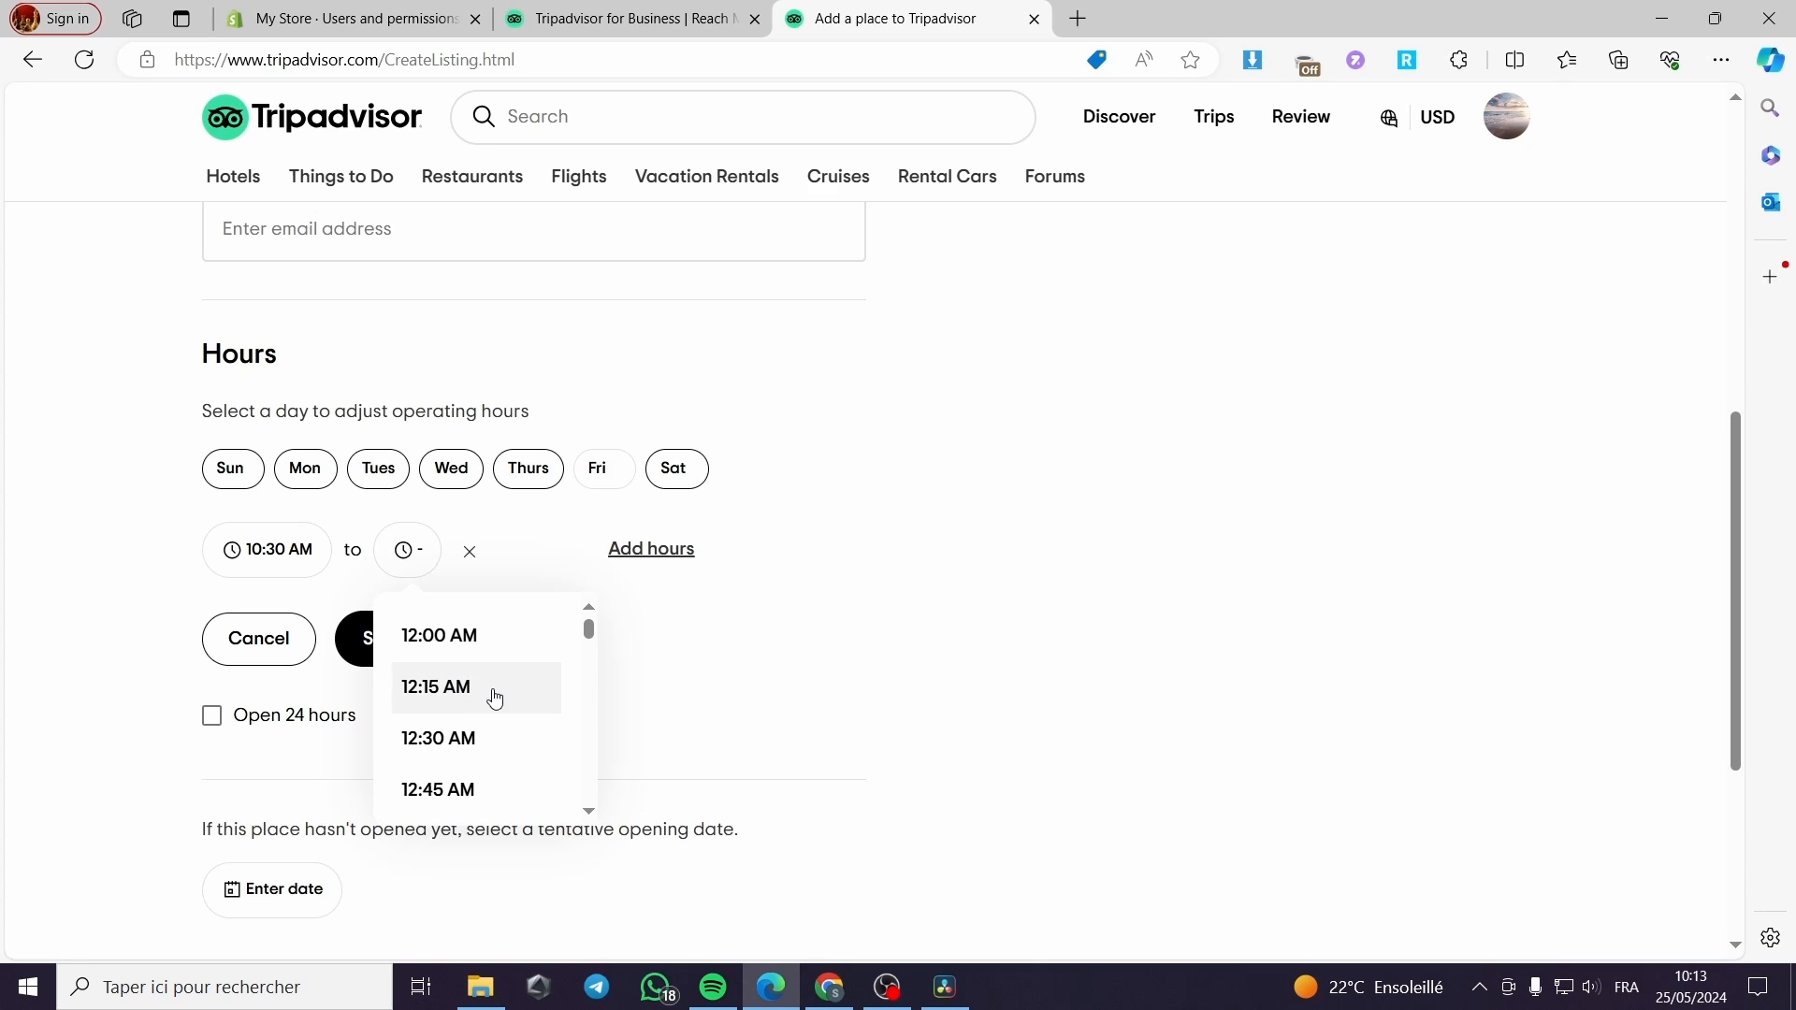
pyautogui.scroll(-6, 495, 690)
pyautogui.moveTo(584, 647); pyautogui.dragTo(584, 616)
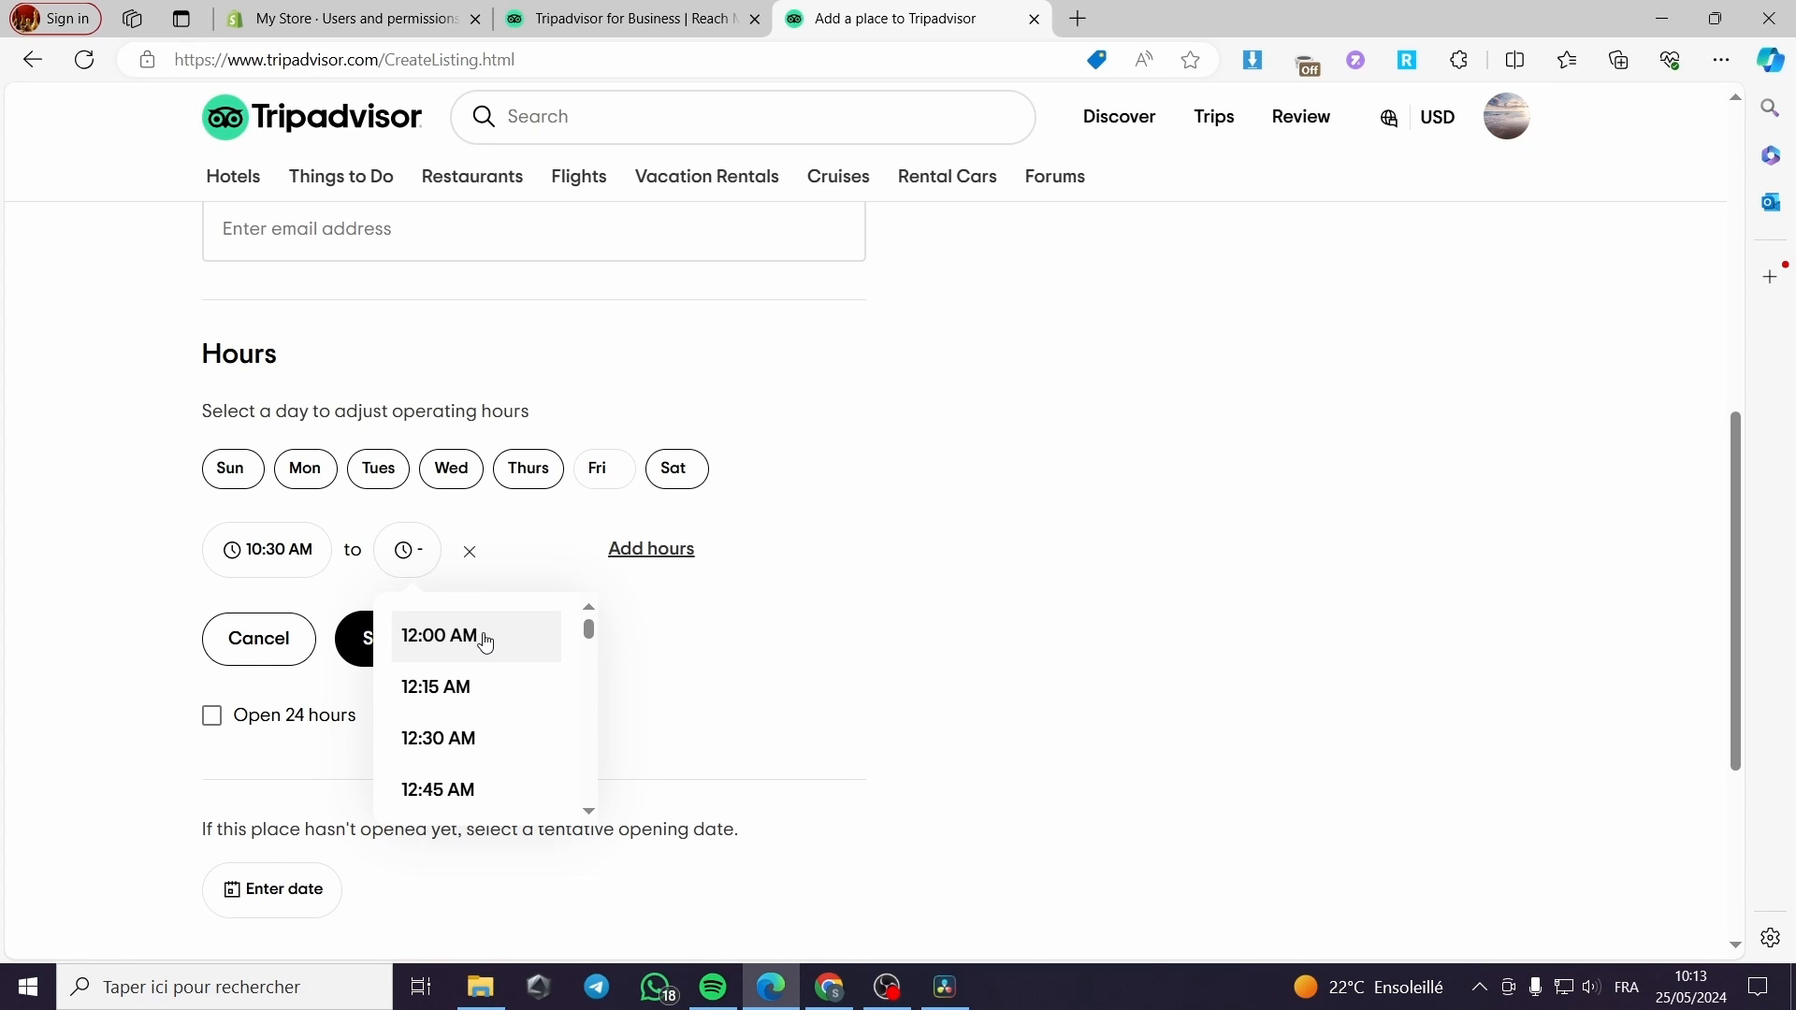
pyautogui.moveTo(590, 627); pyautogui.dragTo(587, 808)
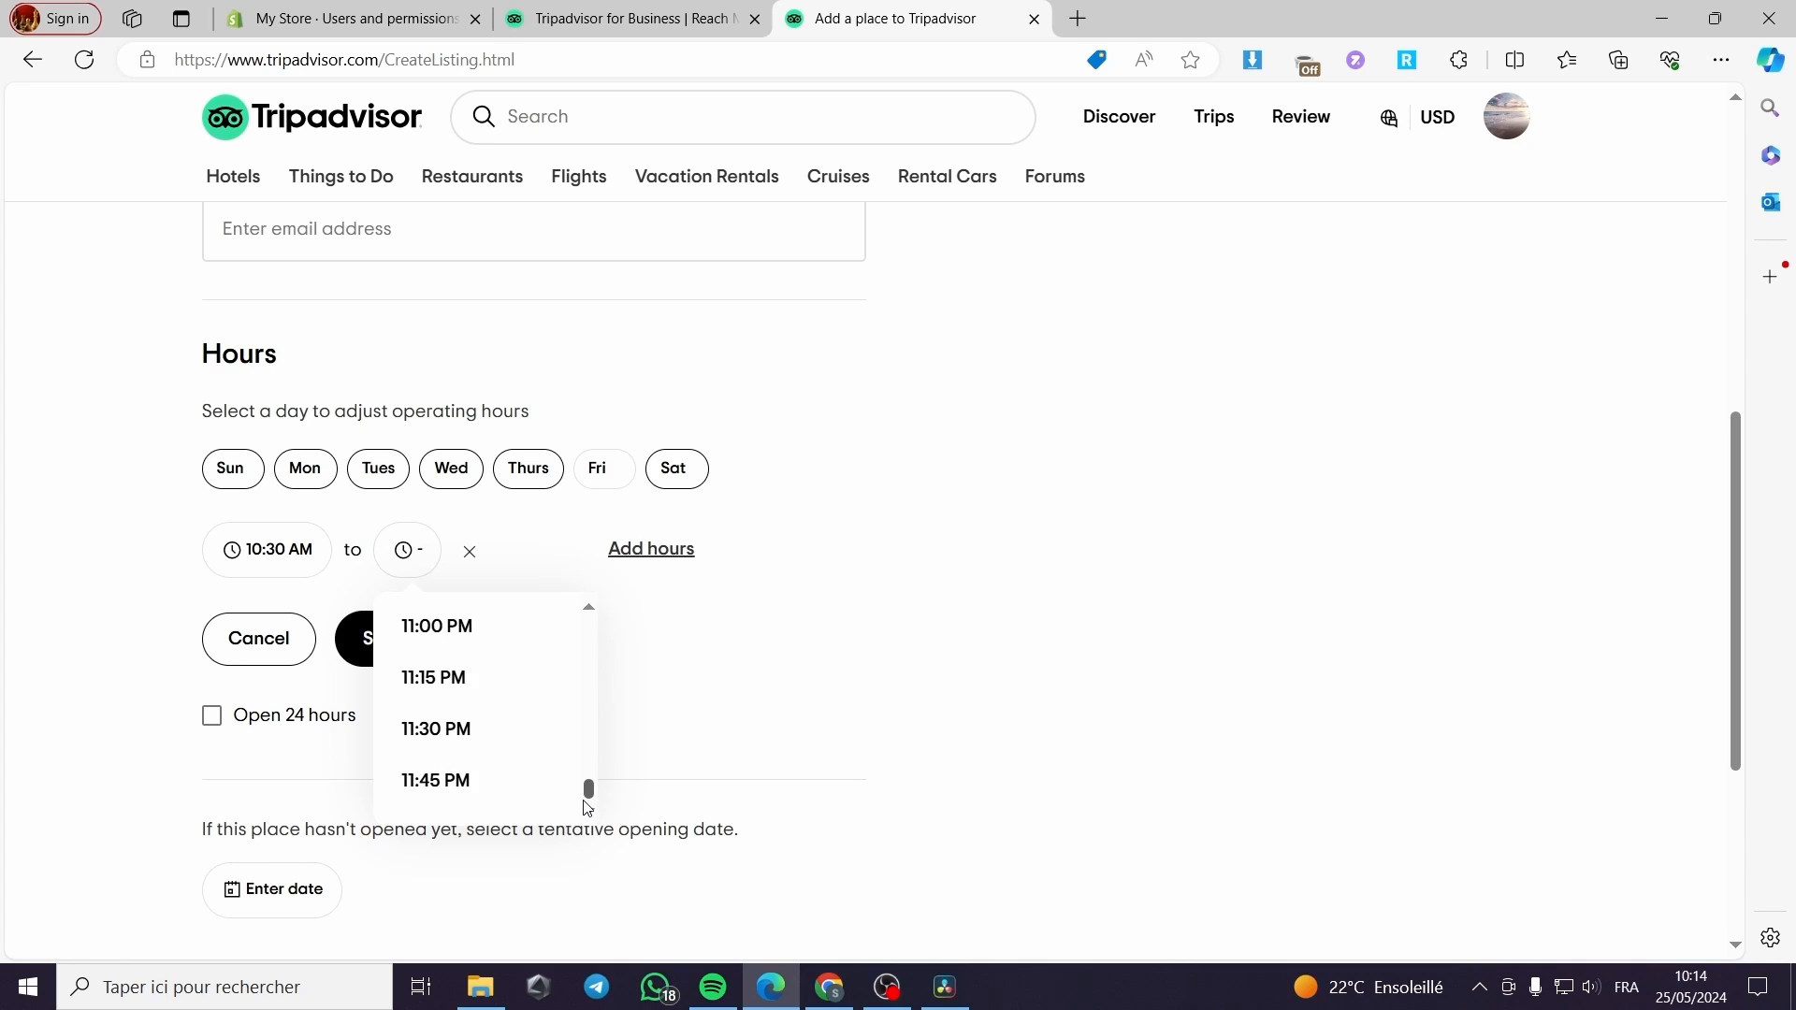
pyautogui.click(485, 779)
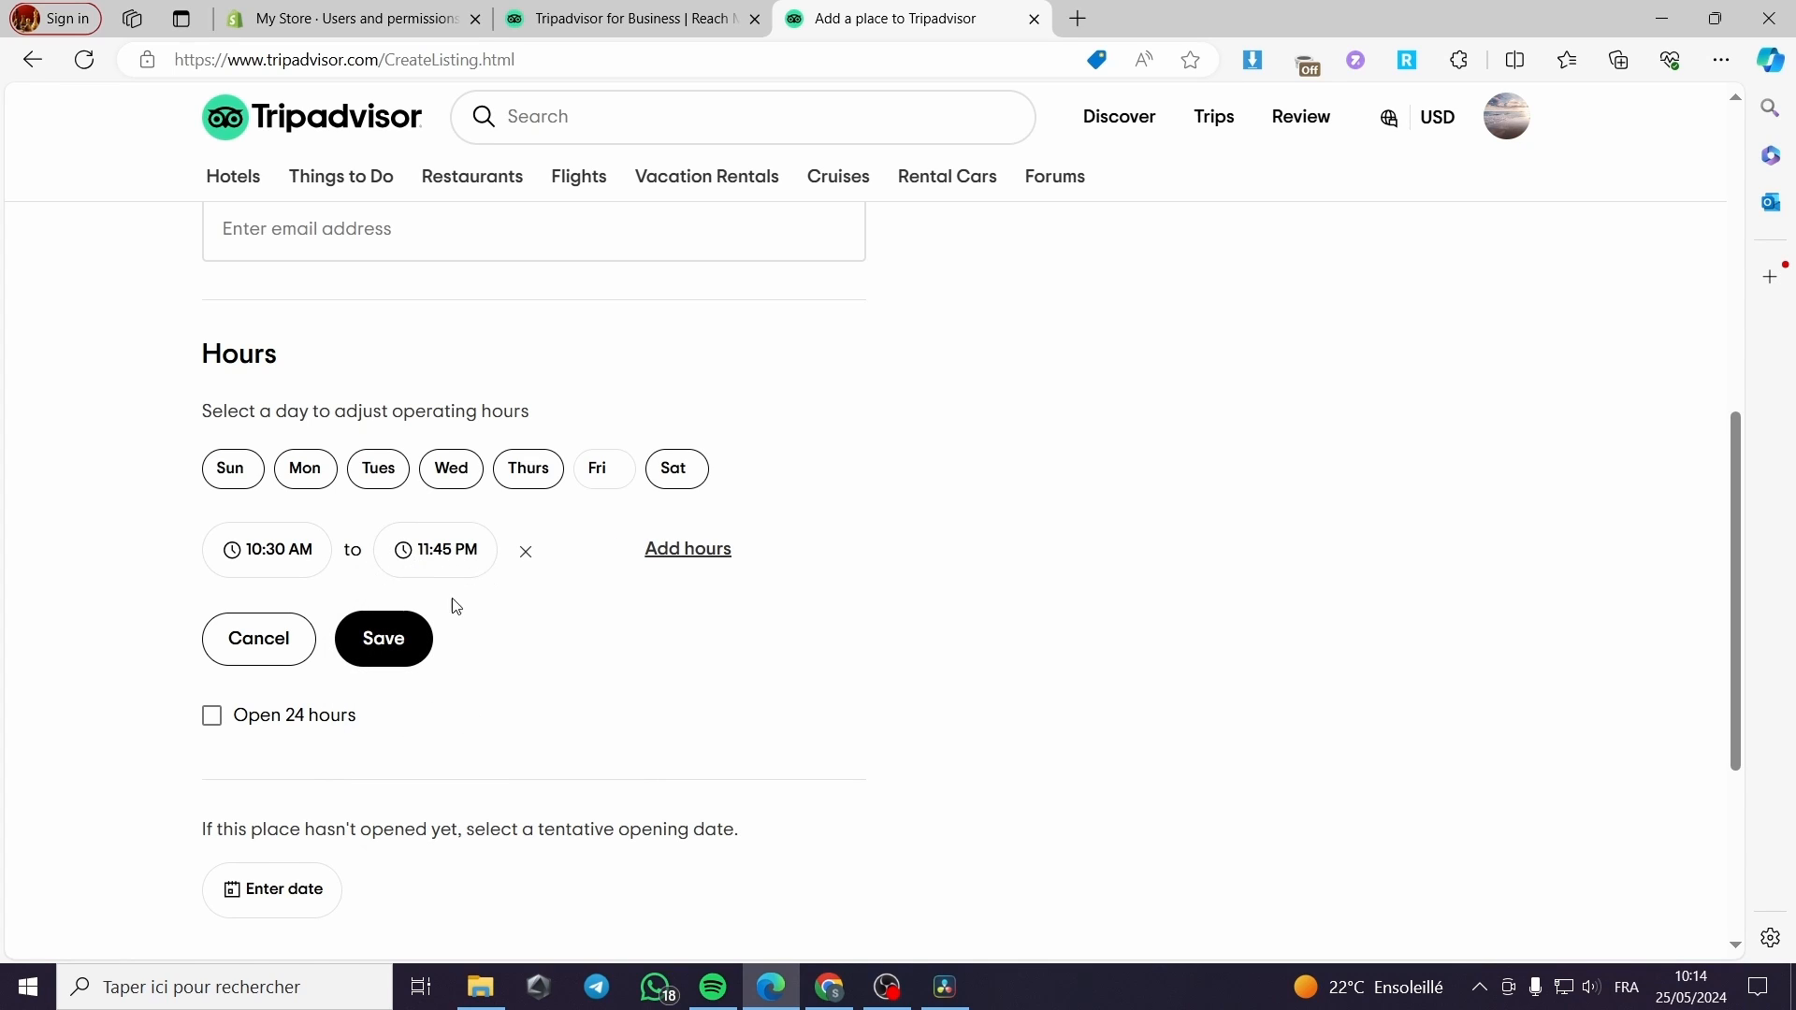
pyautogui.click(694, 555)
pyautogui.click(408, 616)
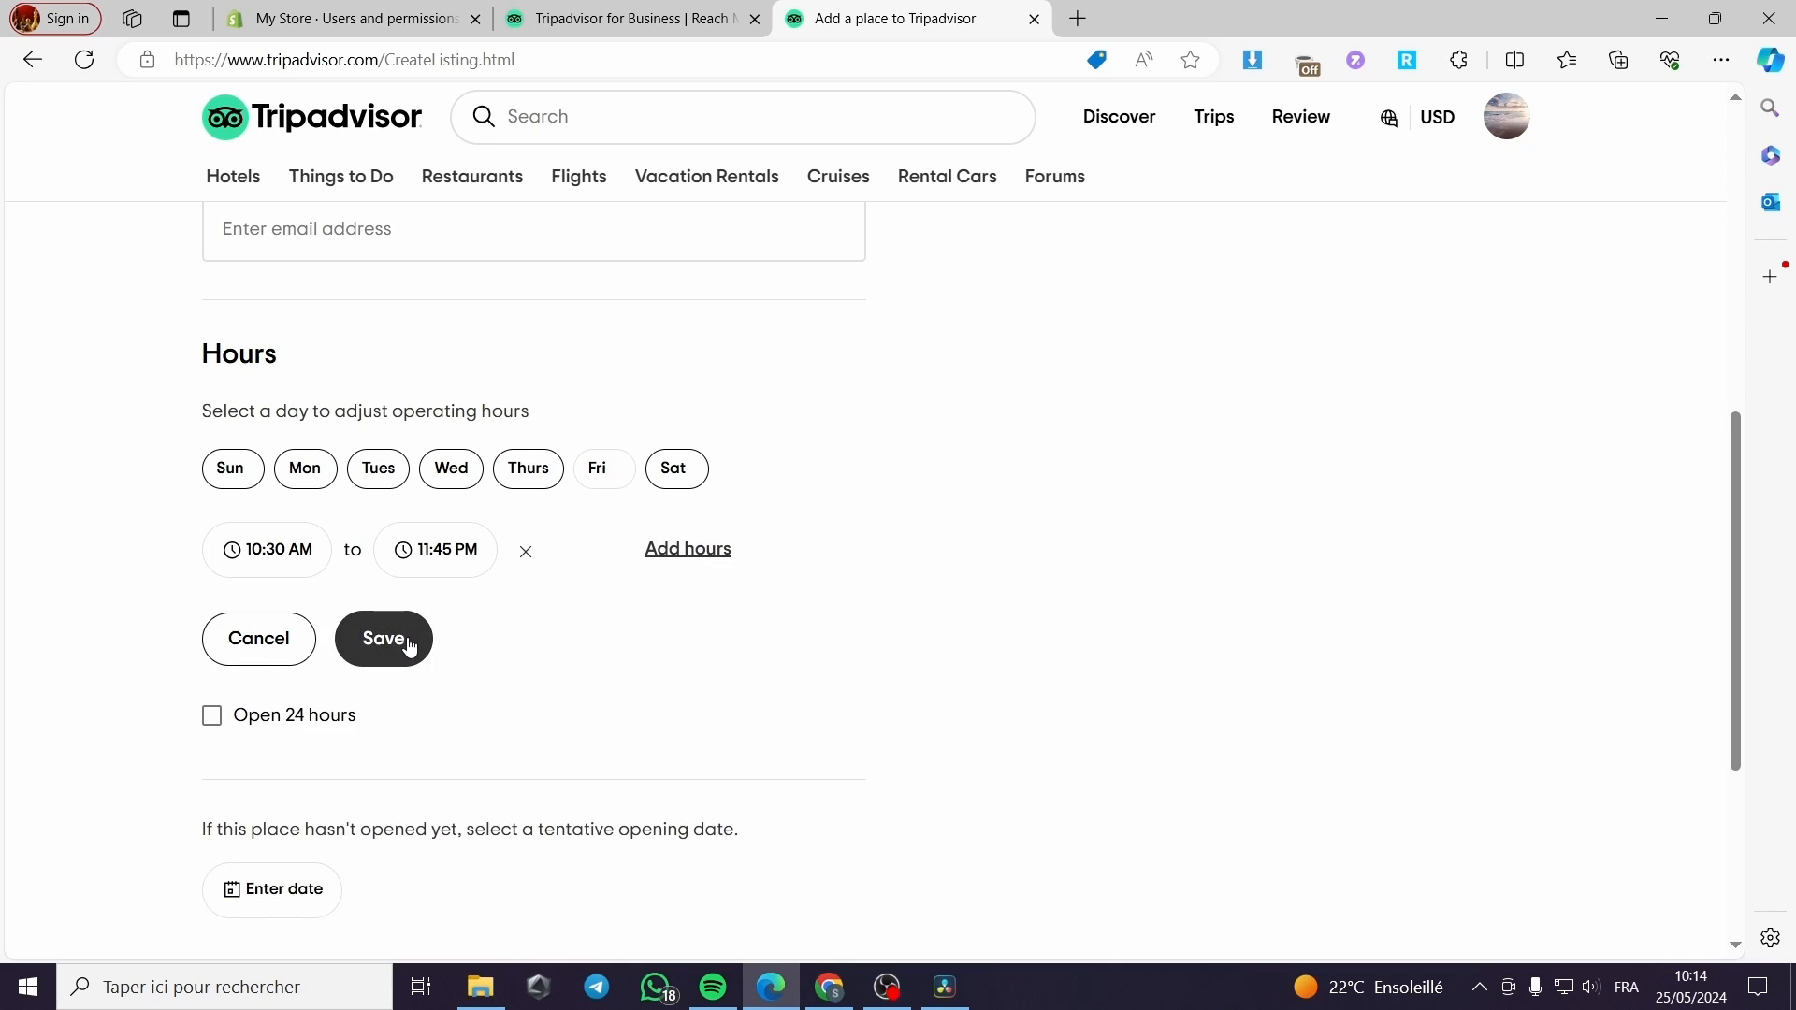
# Save the operating hours for the selected days and review the saved weekly schedule
pyautogui.click(405, 646)
pyautogui.scroll(-2, 647, 652)
pyautogui.scroll(-2, 647, 652)
pyautogui.scroll(3, 565, 586)
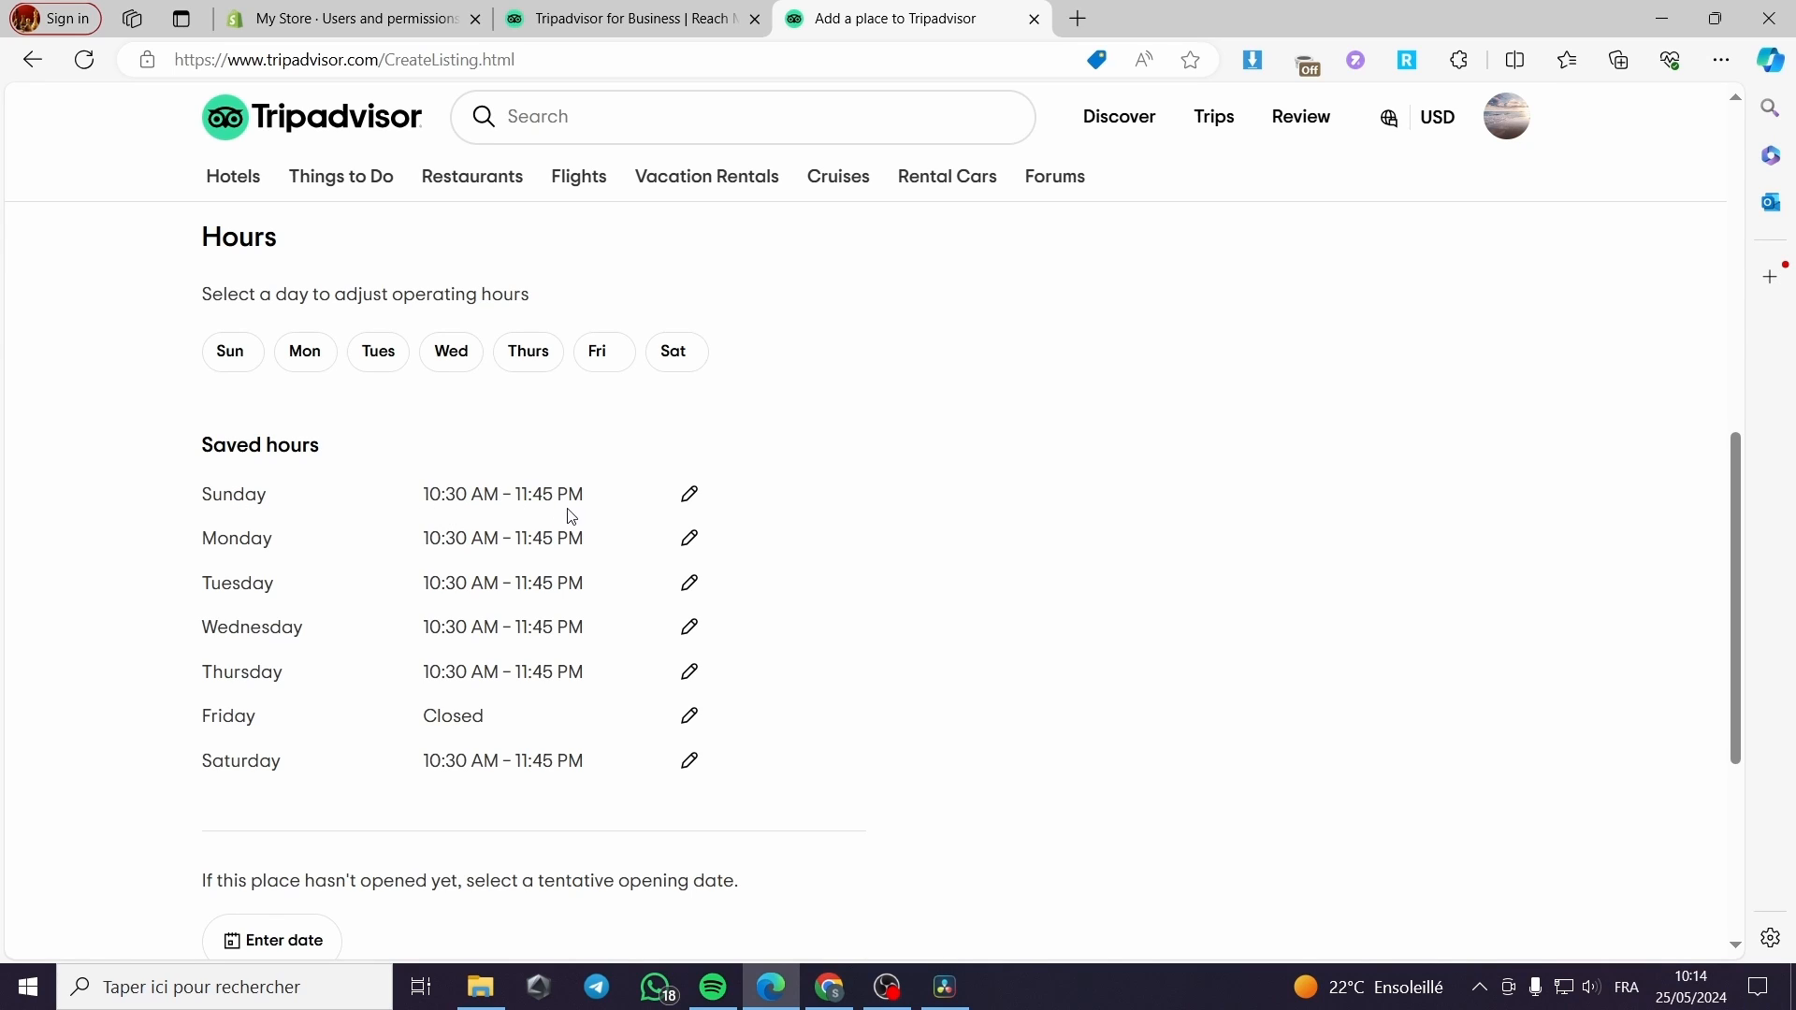
pyautogui.scroll(-1, 538, 490)
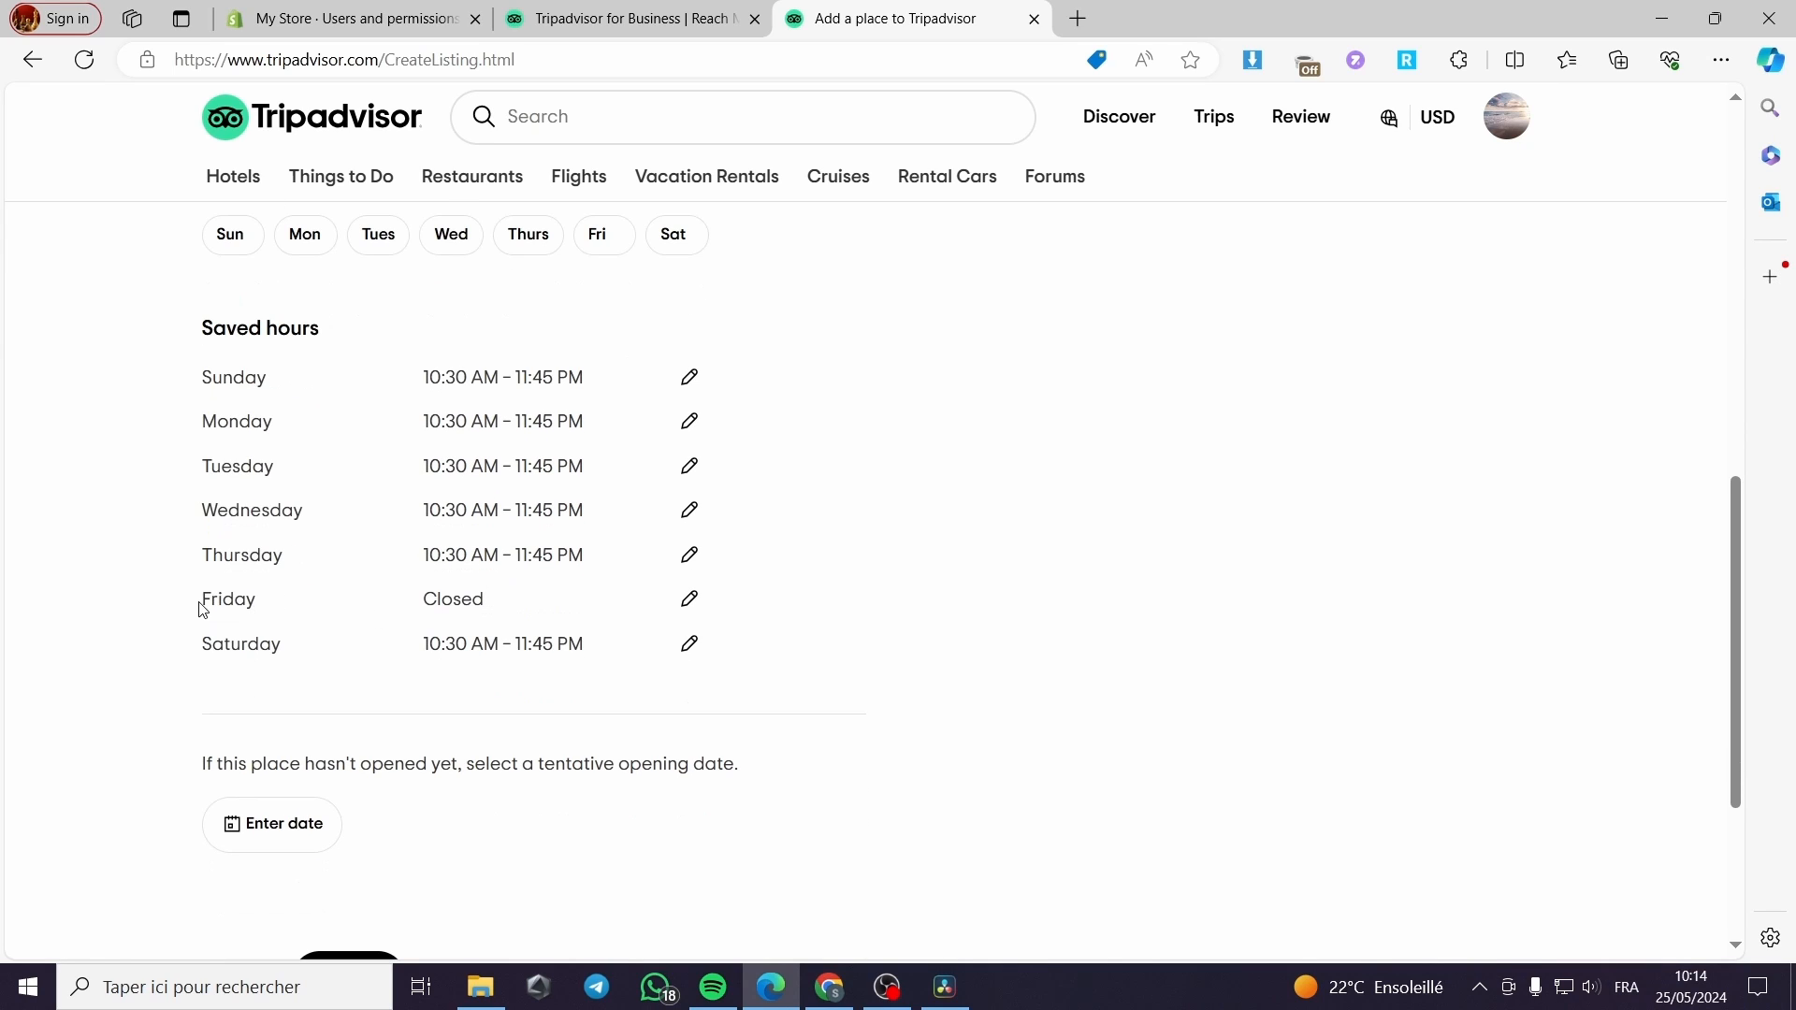
# Check the saved hours and the tentative opening date calendar, leave the date unset, and submit the listing
pyautogui.moveTo(499, 608); pyautogui.dragTo(203, 374)
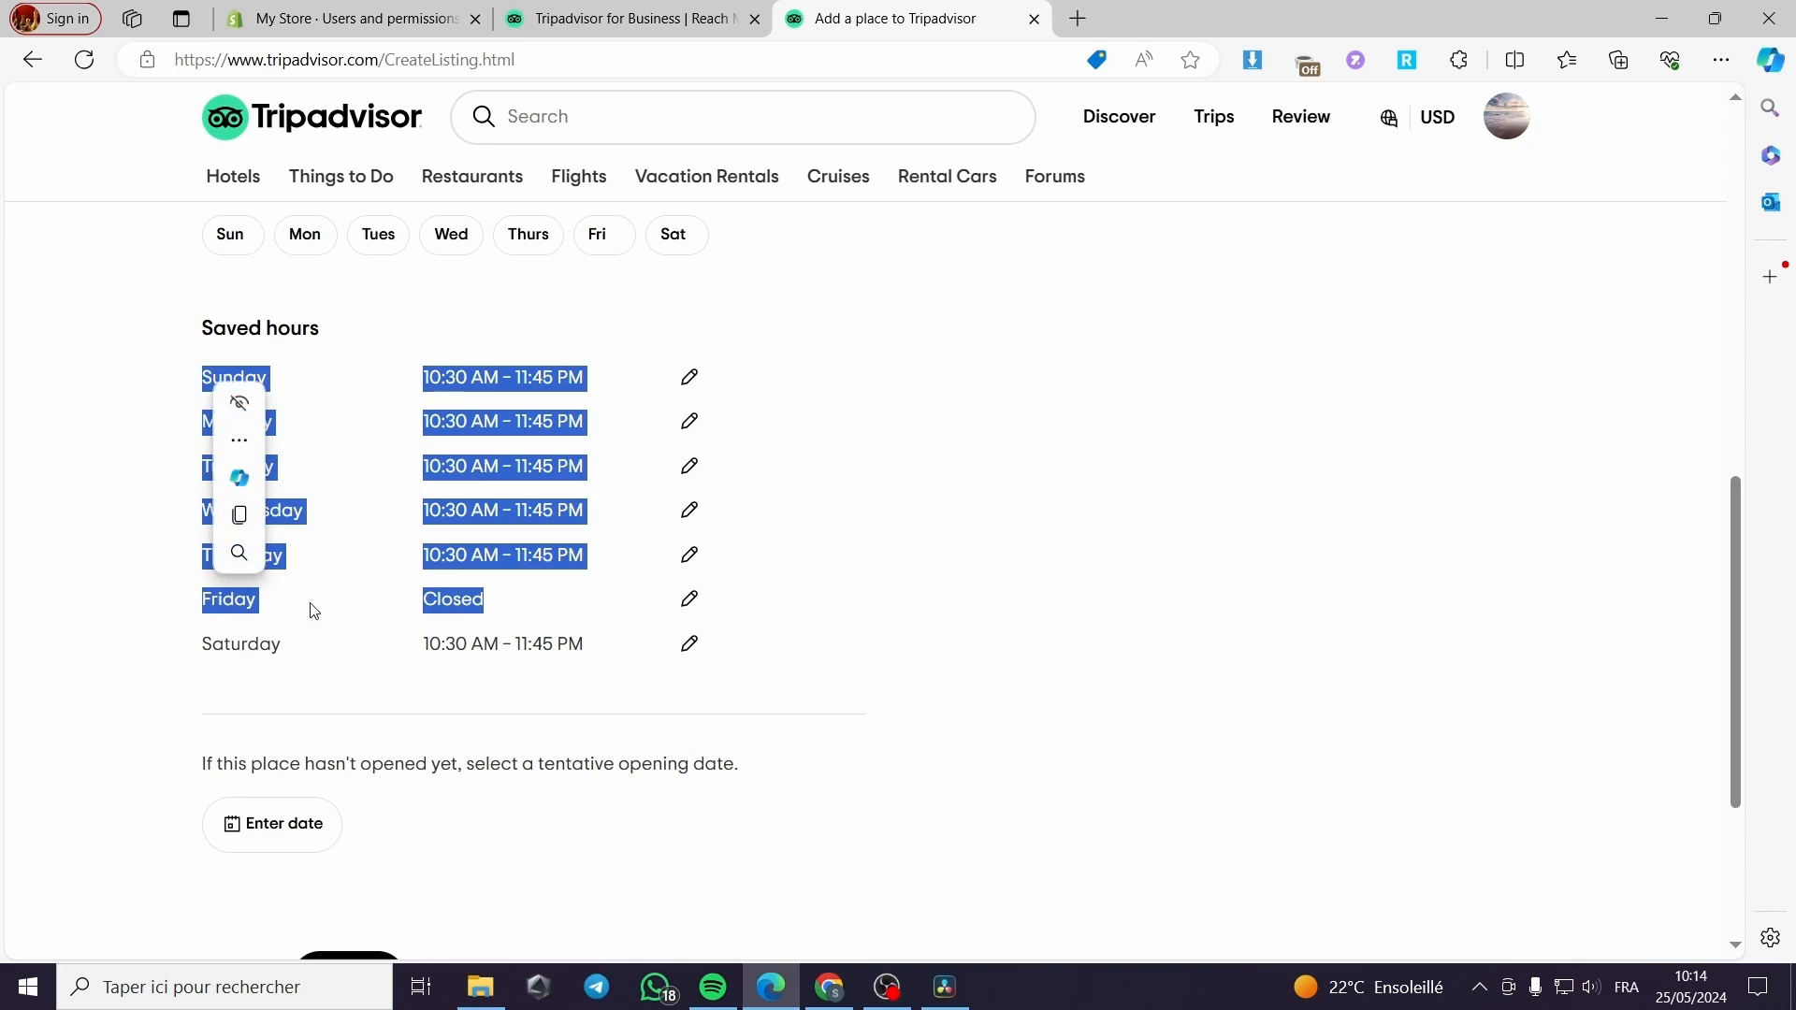
pyautogui.click(501, 608)
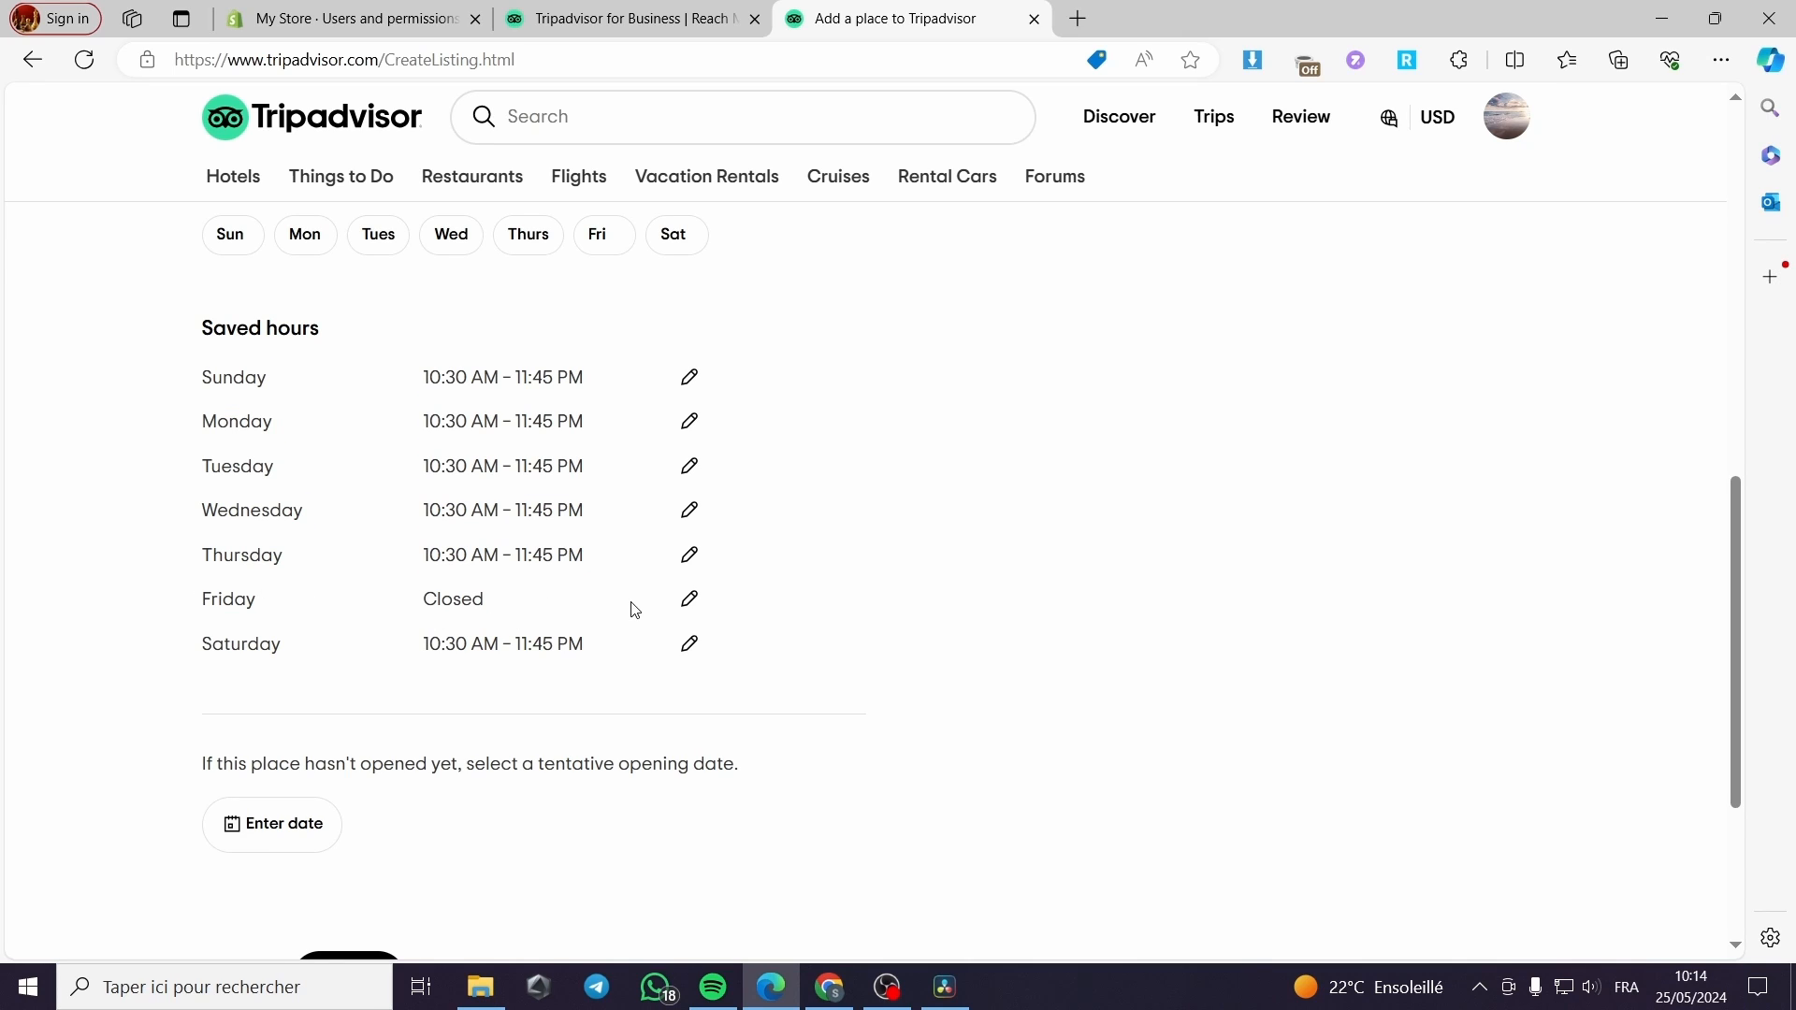
pyautogui.scroll(-2, 634, 610)
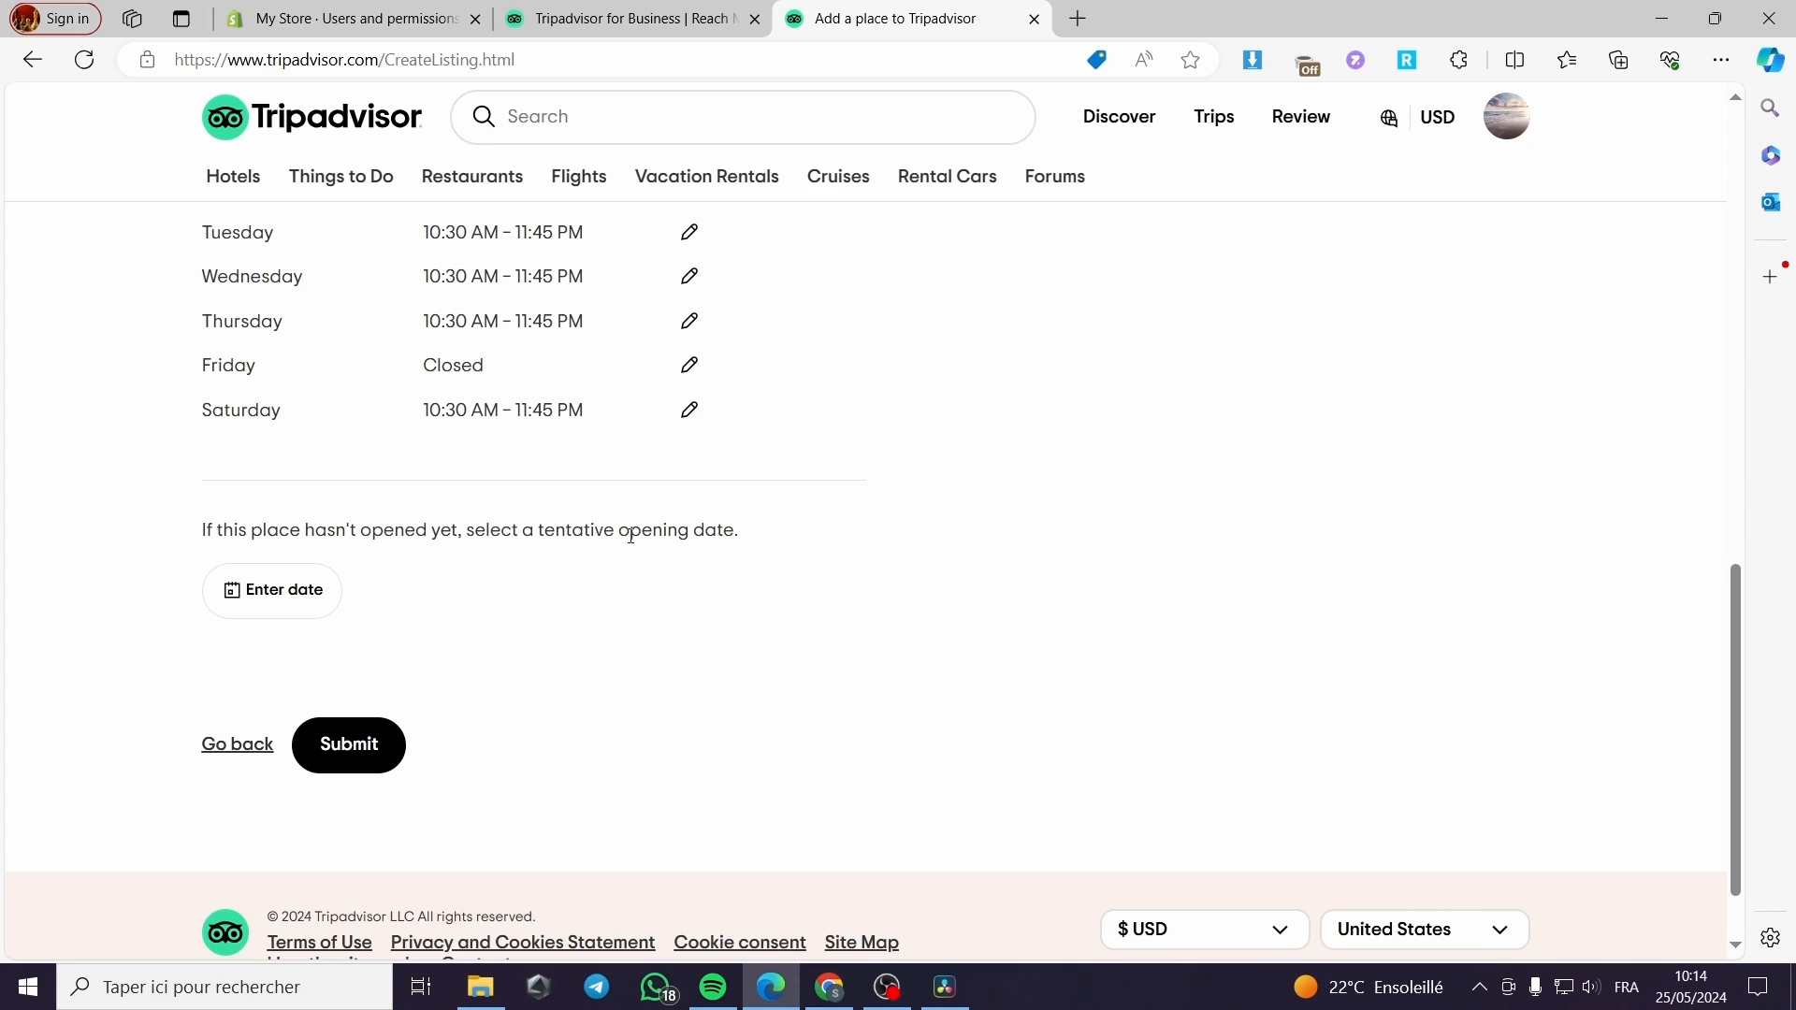
pyautogui.click(270, 591)
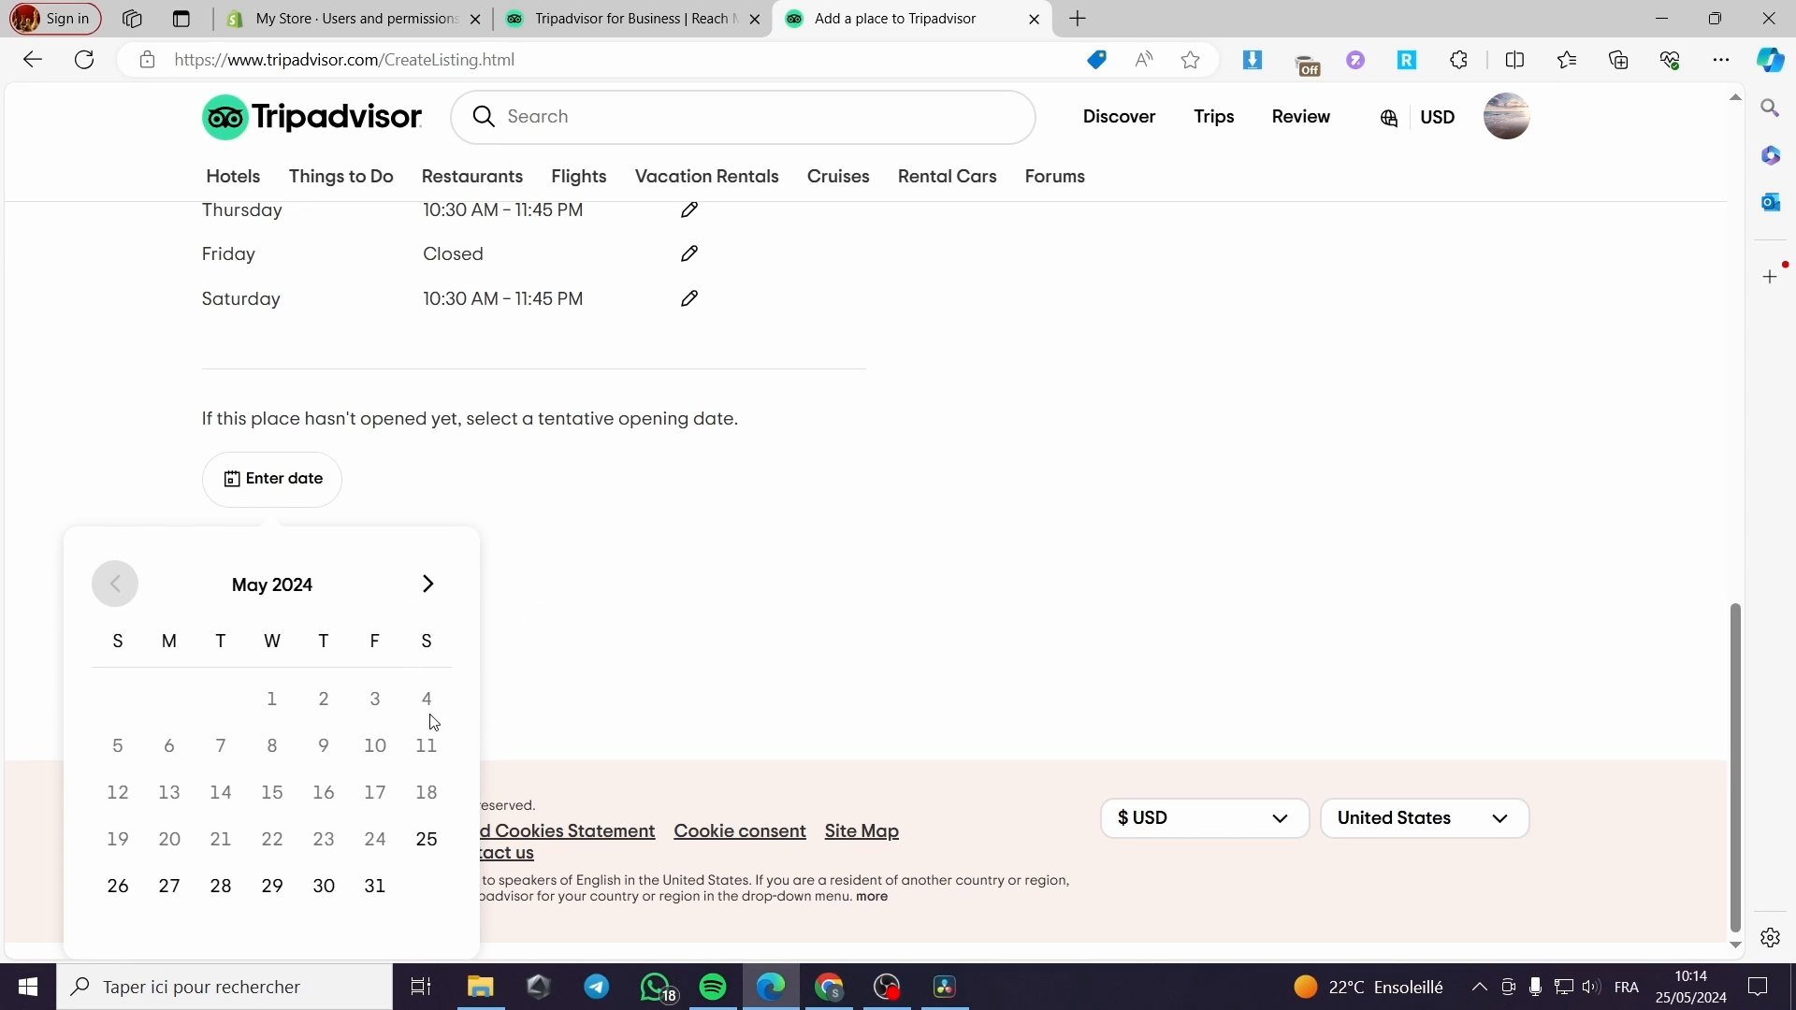
pyautogui.click(437, 502)
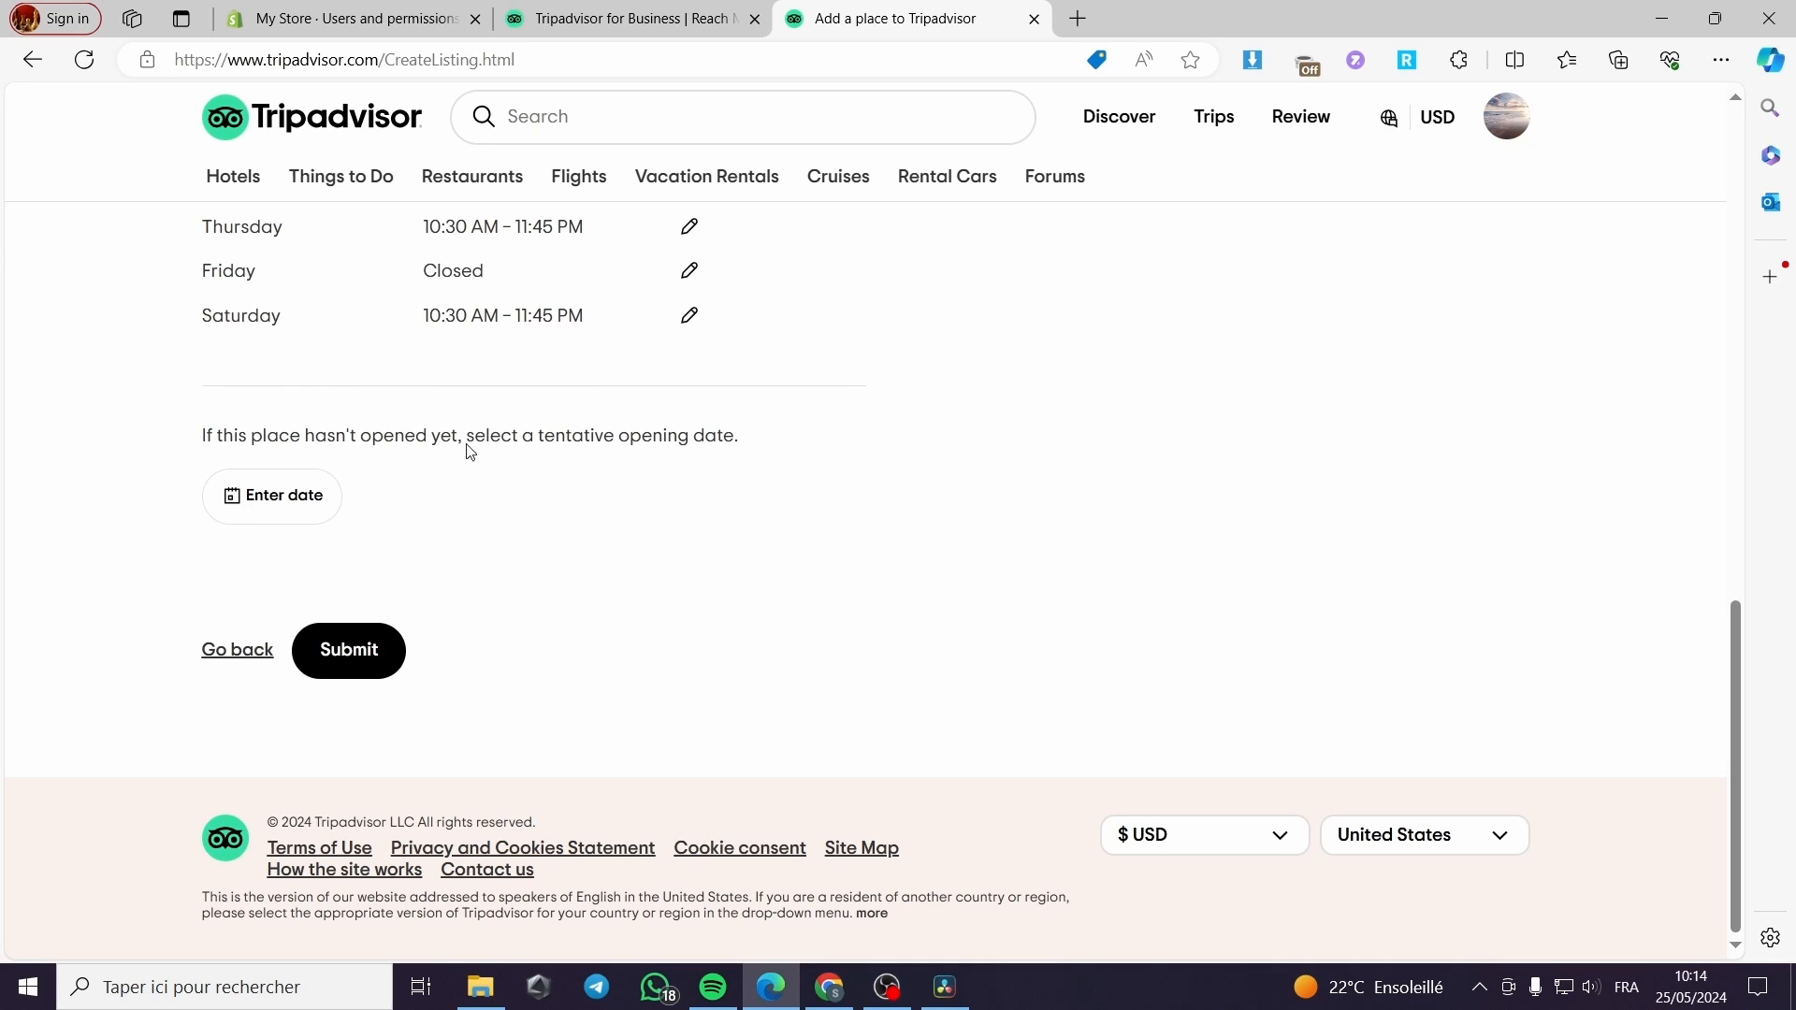
pyautogui.click(323, 631)
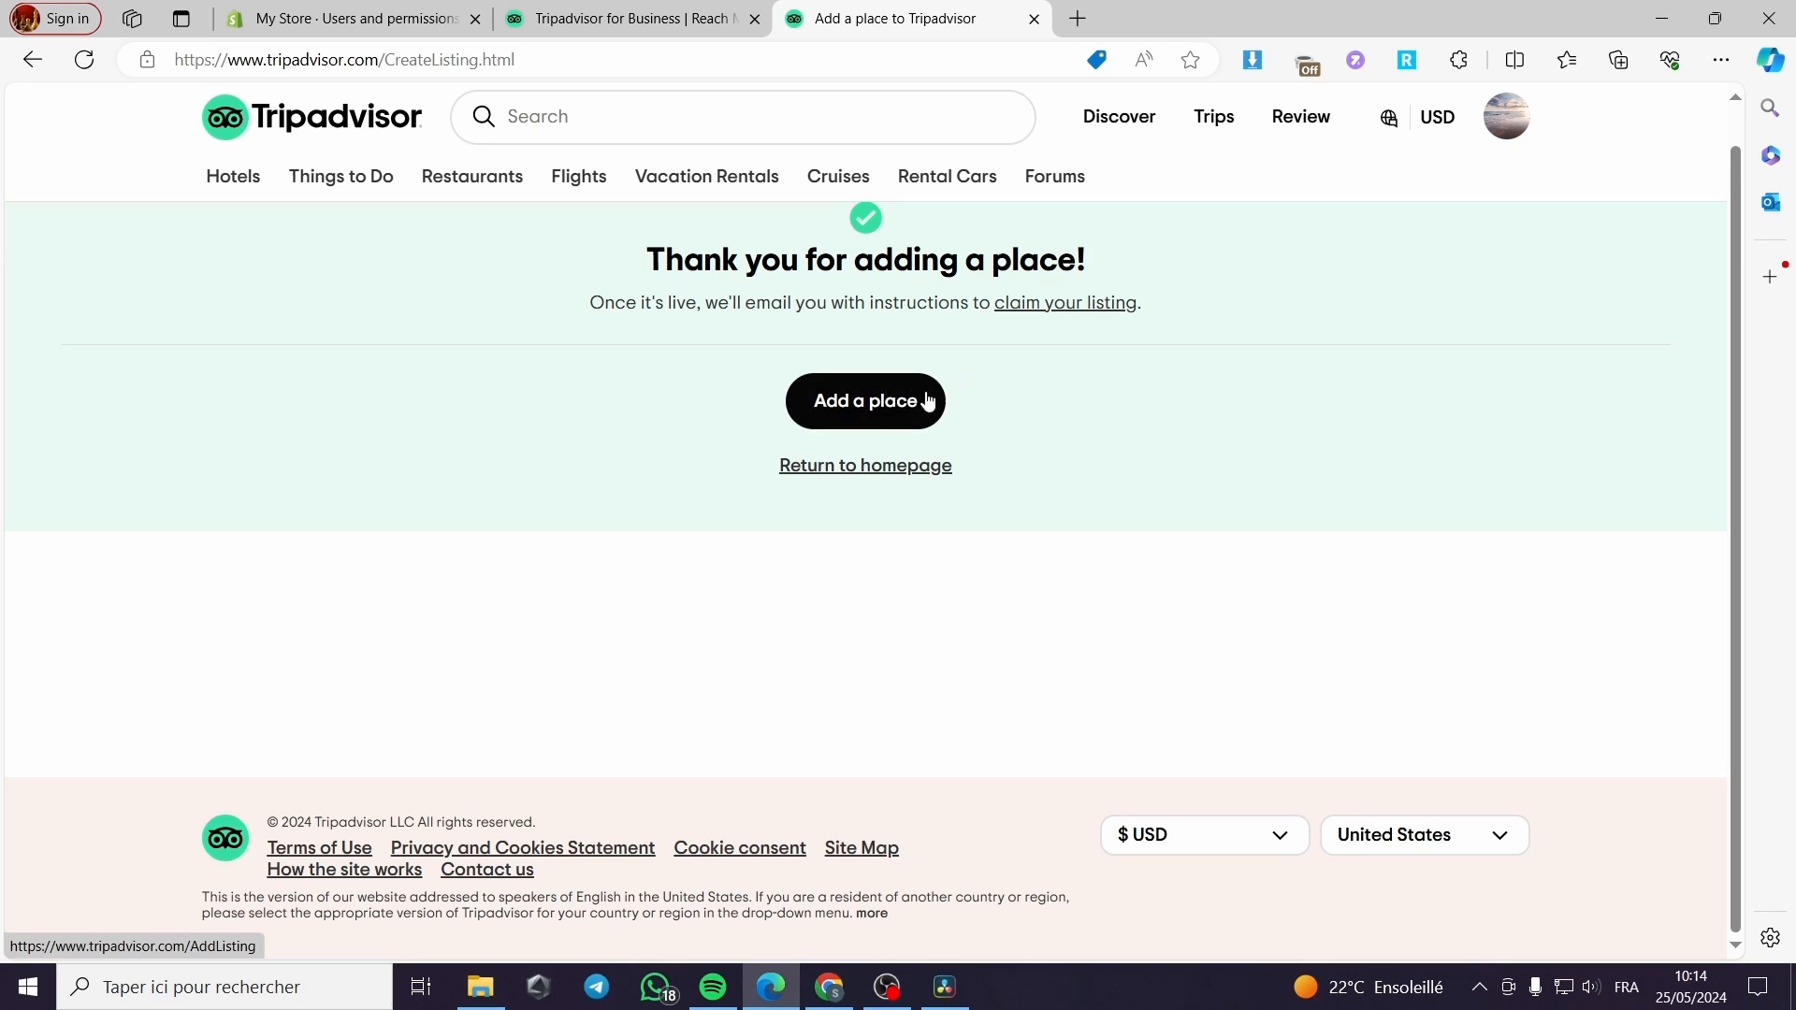
# Open the claim your listing help article in a separate tab, skim it, and close it
pyautogui.rightClick(1036, 313)
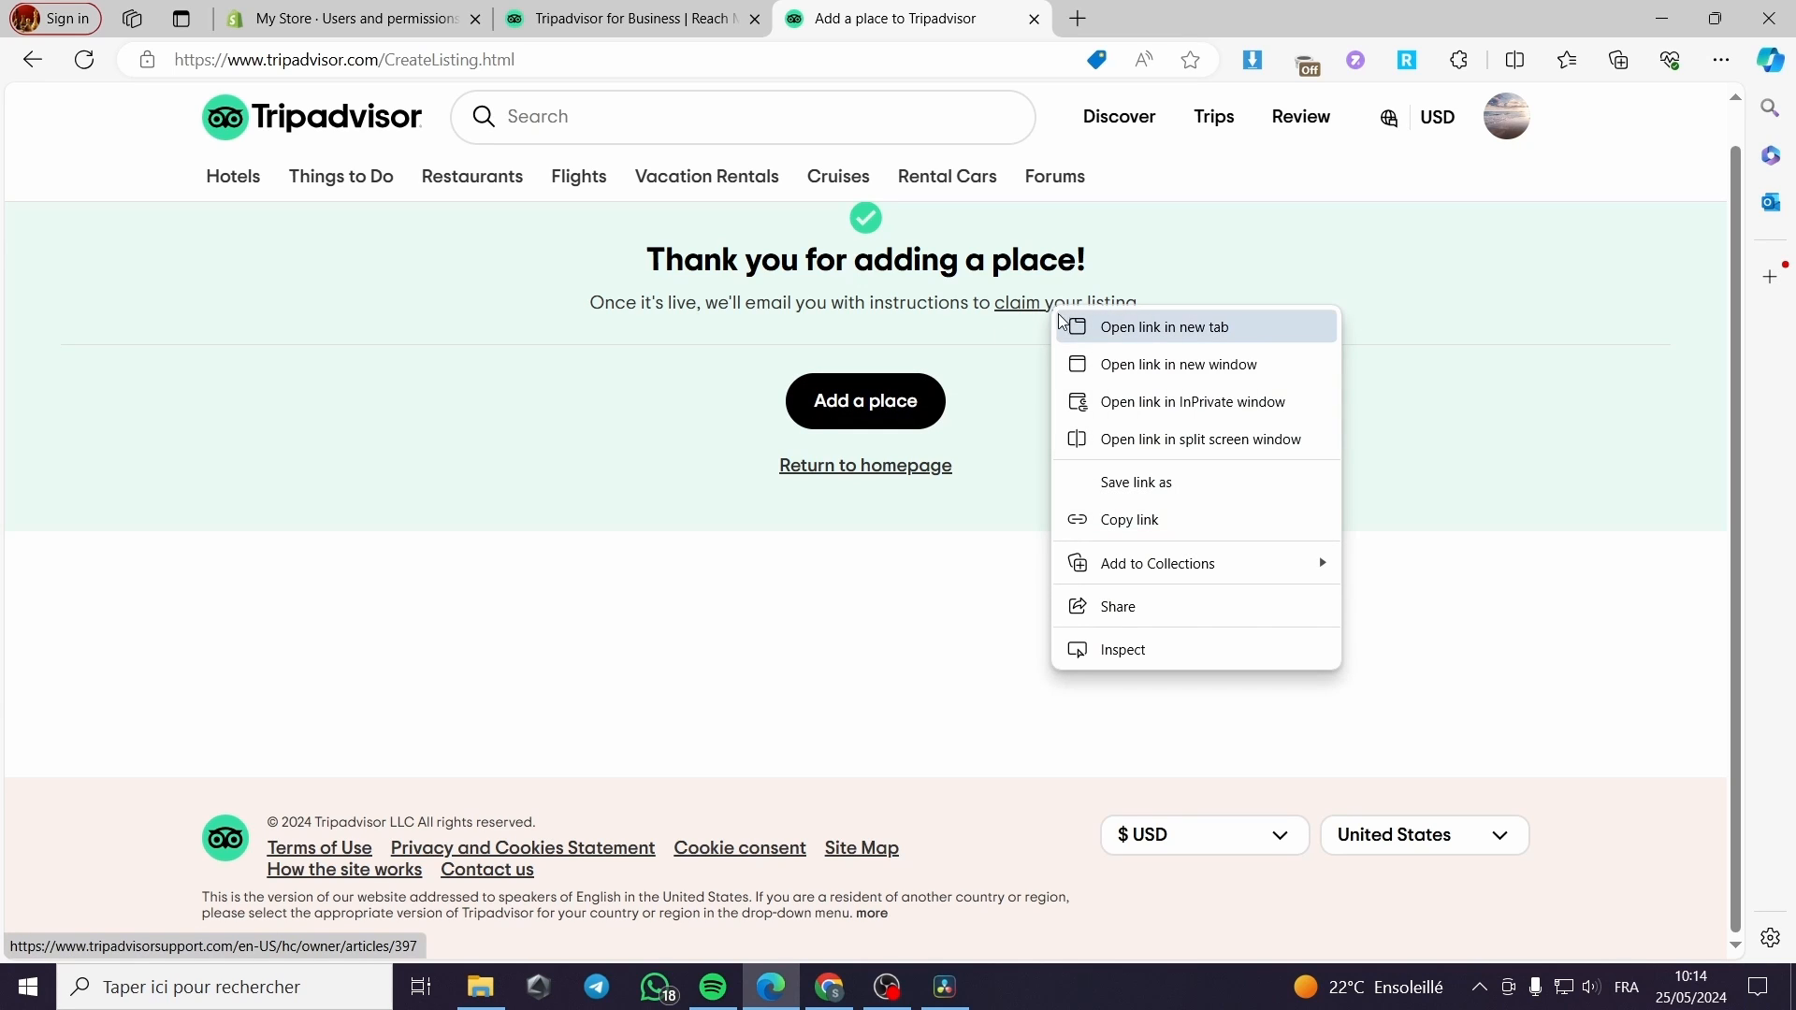
pyautogui.click(1104, 323)
pyautogui.click(1143, 11)
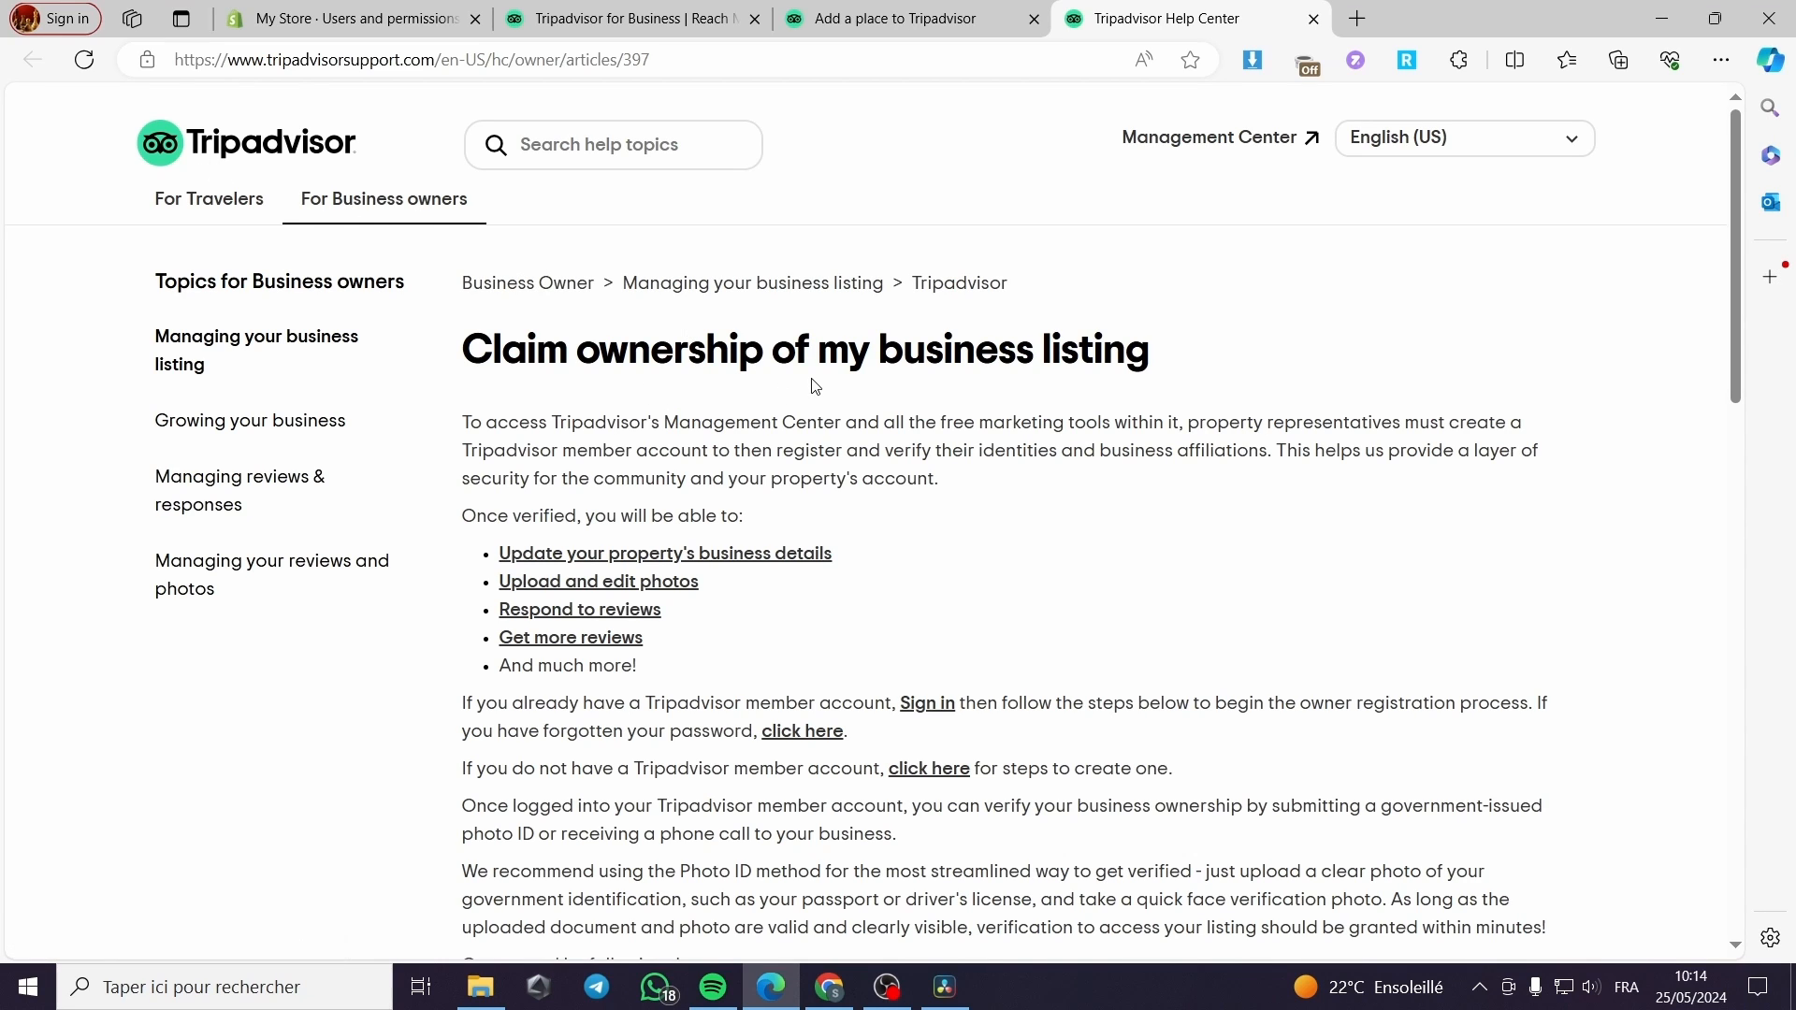
pyautogui.scroll(-2, 805, 402)
pyautogui.scroll(2, 935, 569)
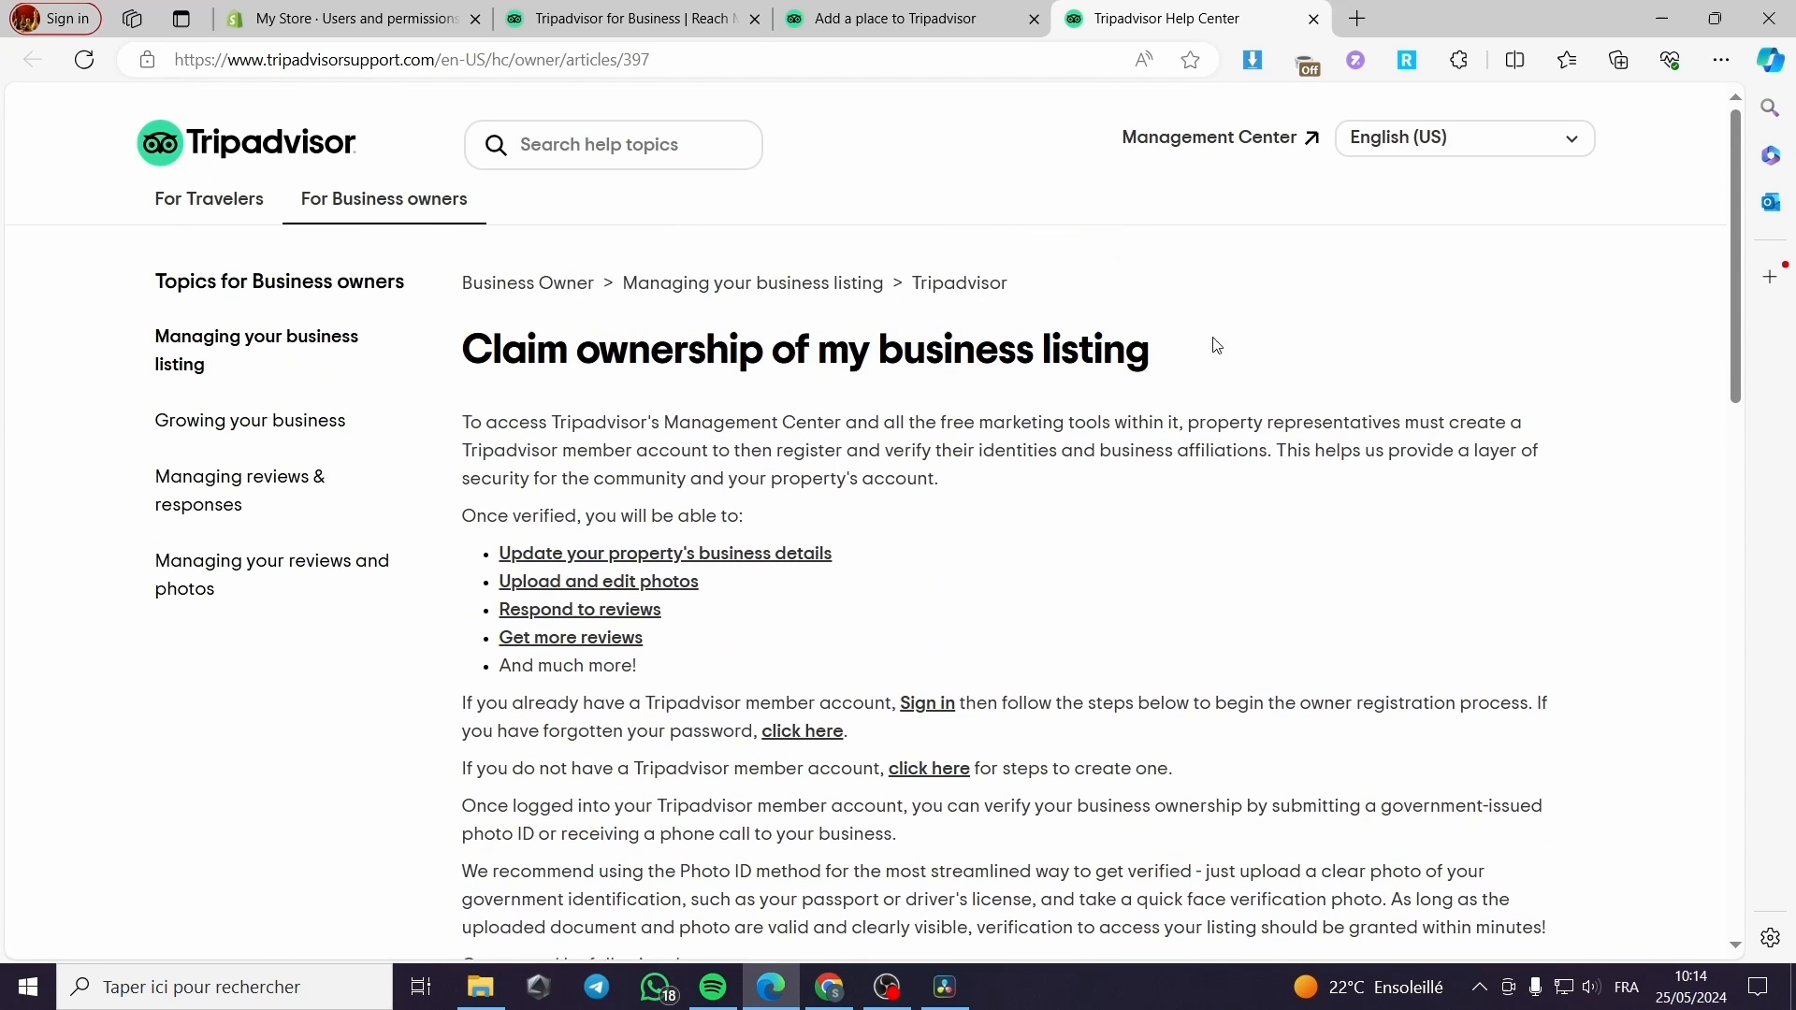
pyautogui.click(1306, 17)
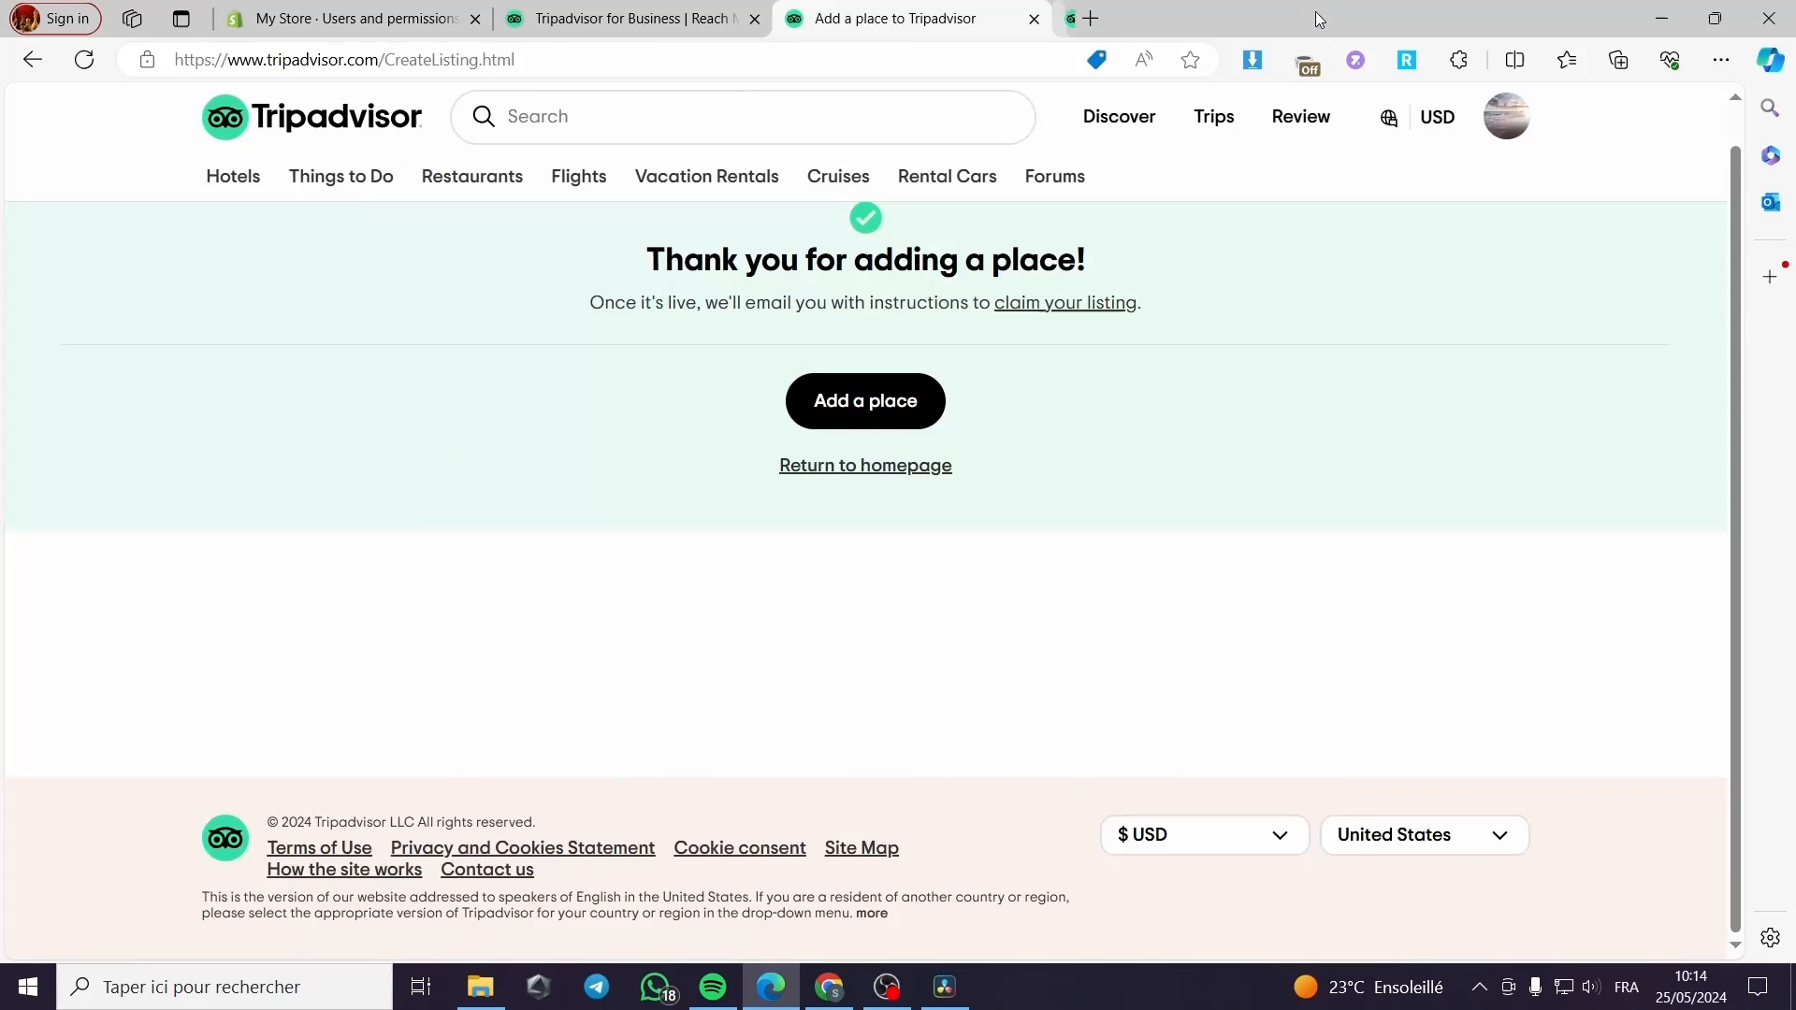
# View a blank form for adding another place in a separate tab, close it, and return to the Tripadvisor homepage
pyautogui.rightClick(904, 414)
pyautogui.click(992, 421)
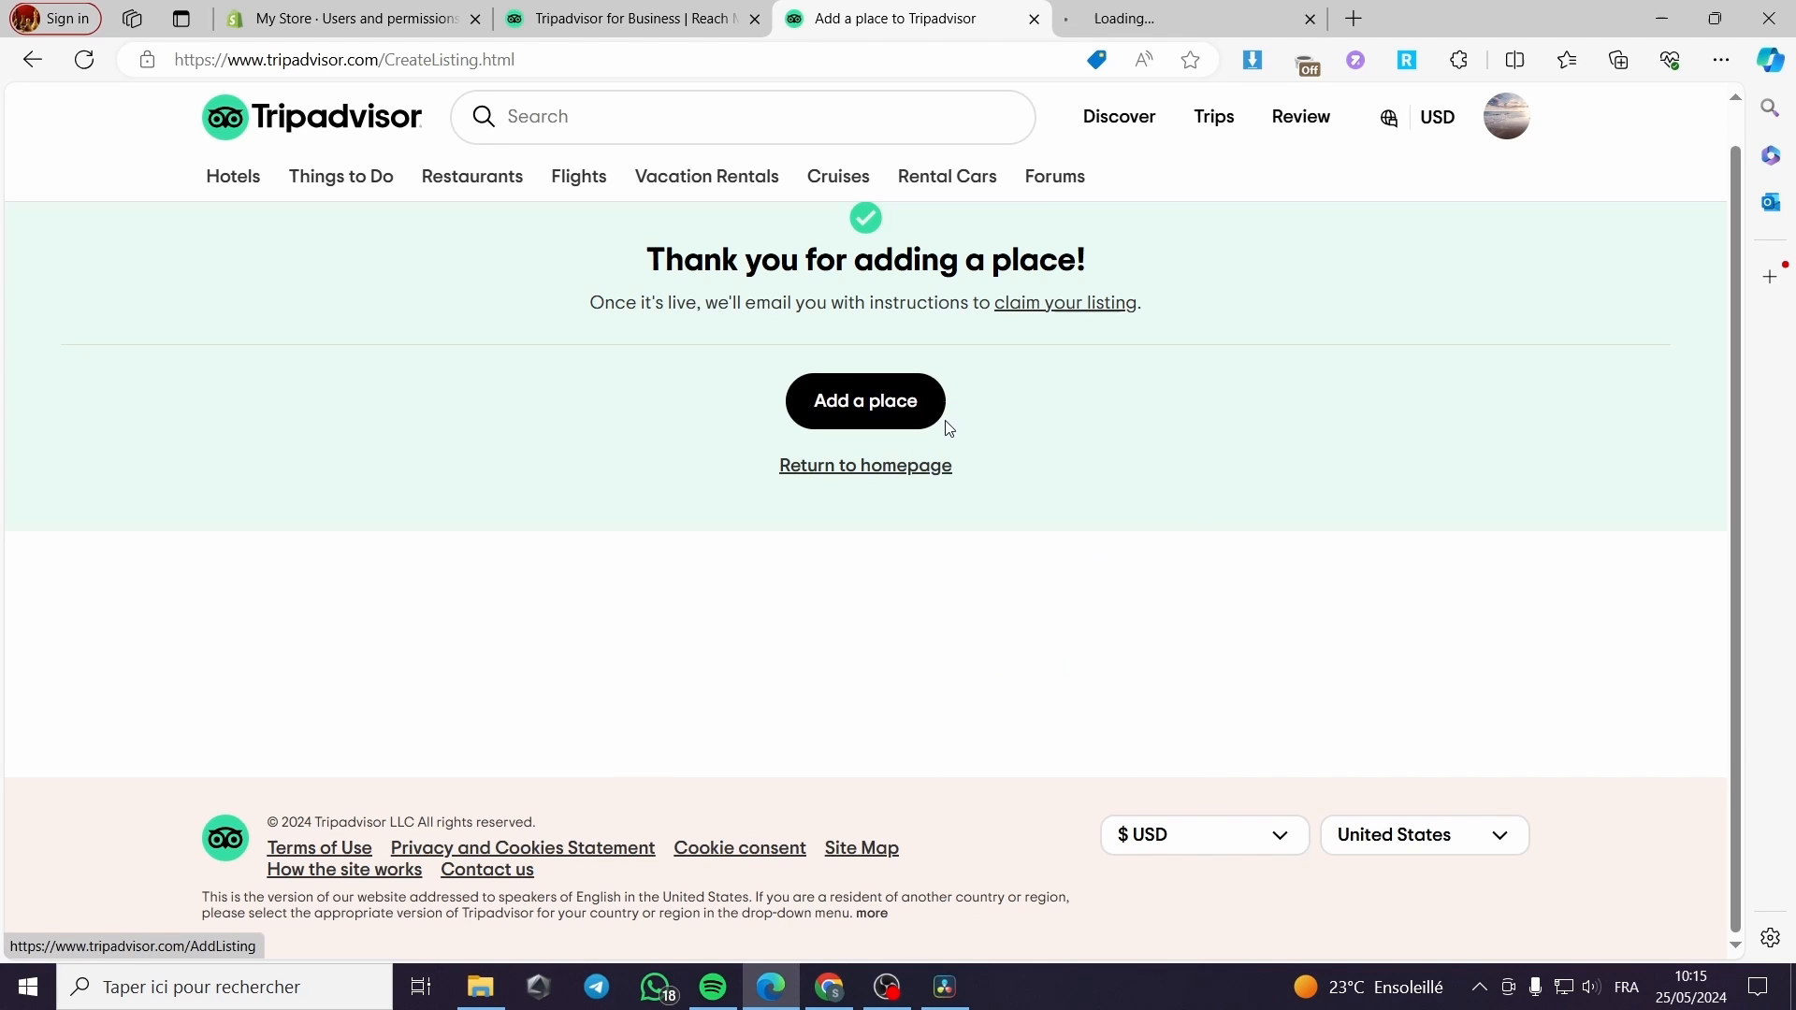
pyautogui.click(1160, 10)
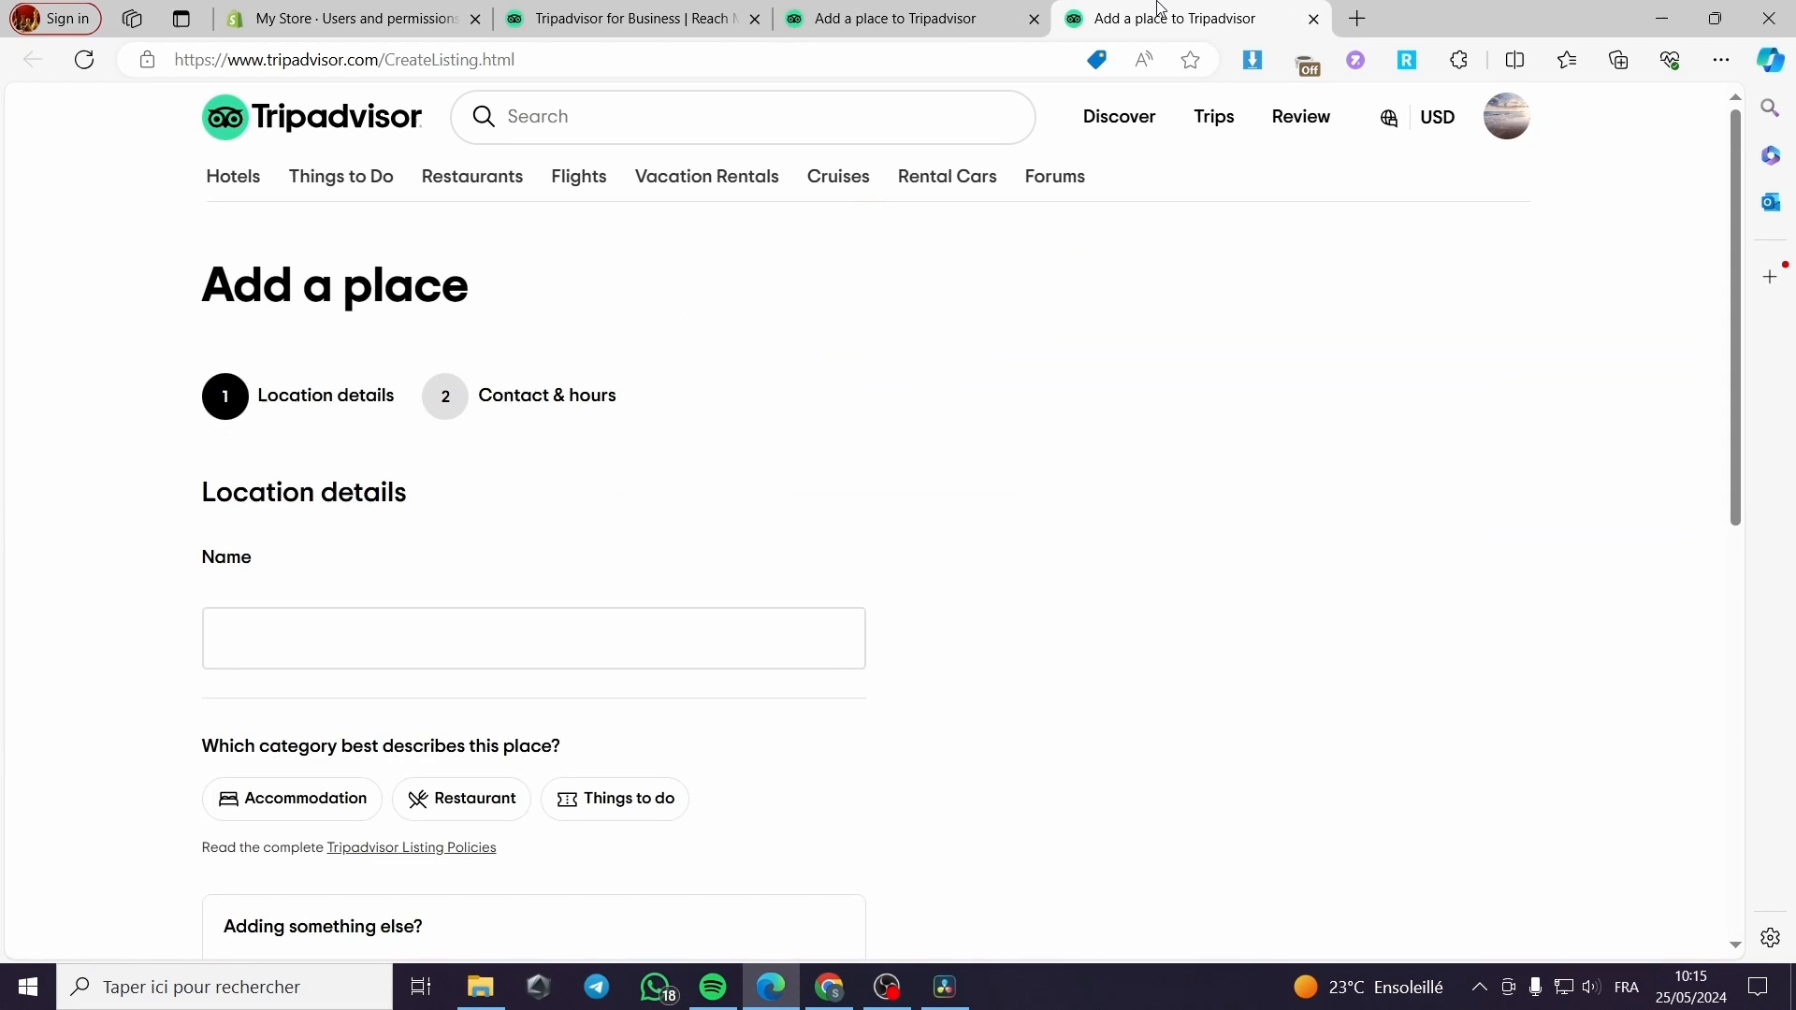
pyautogui.click(1315, 18)
pyautogui.click(861, 477)
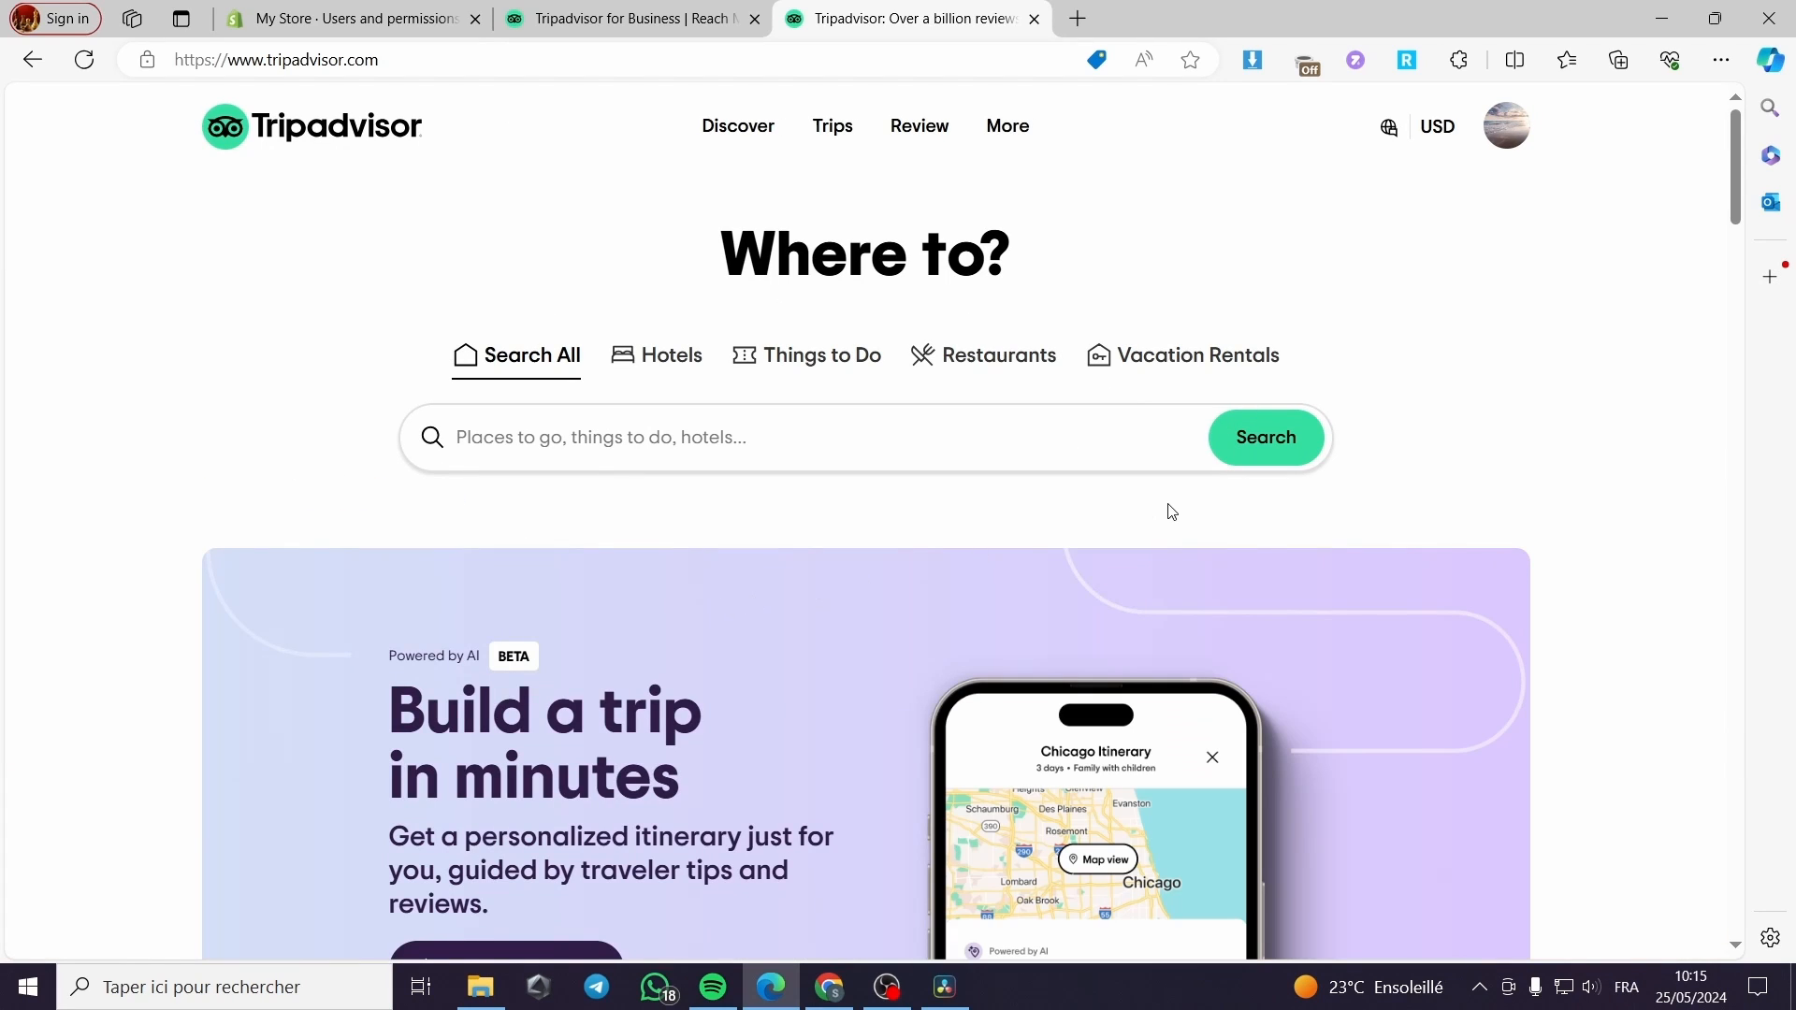
# Open the account's profile page, dismiss the home location prompt, and look through the profile
pyautogui.moveTo(1494, 134)
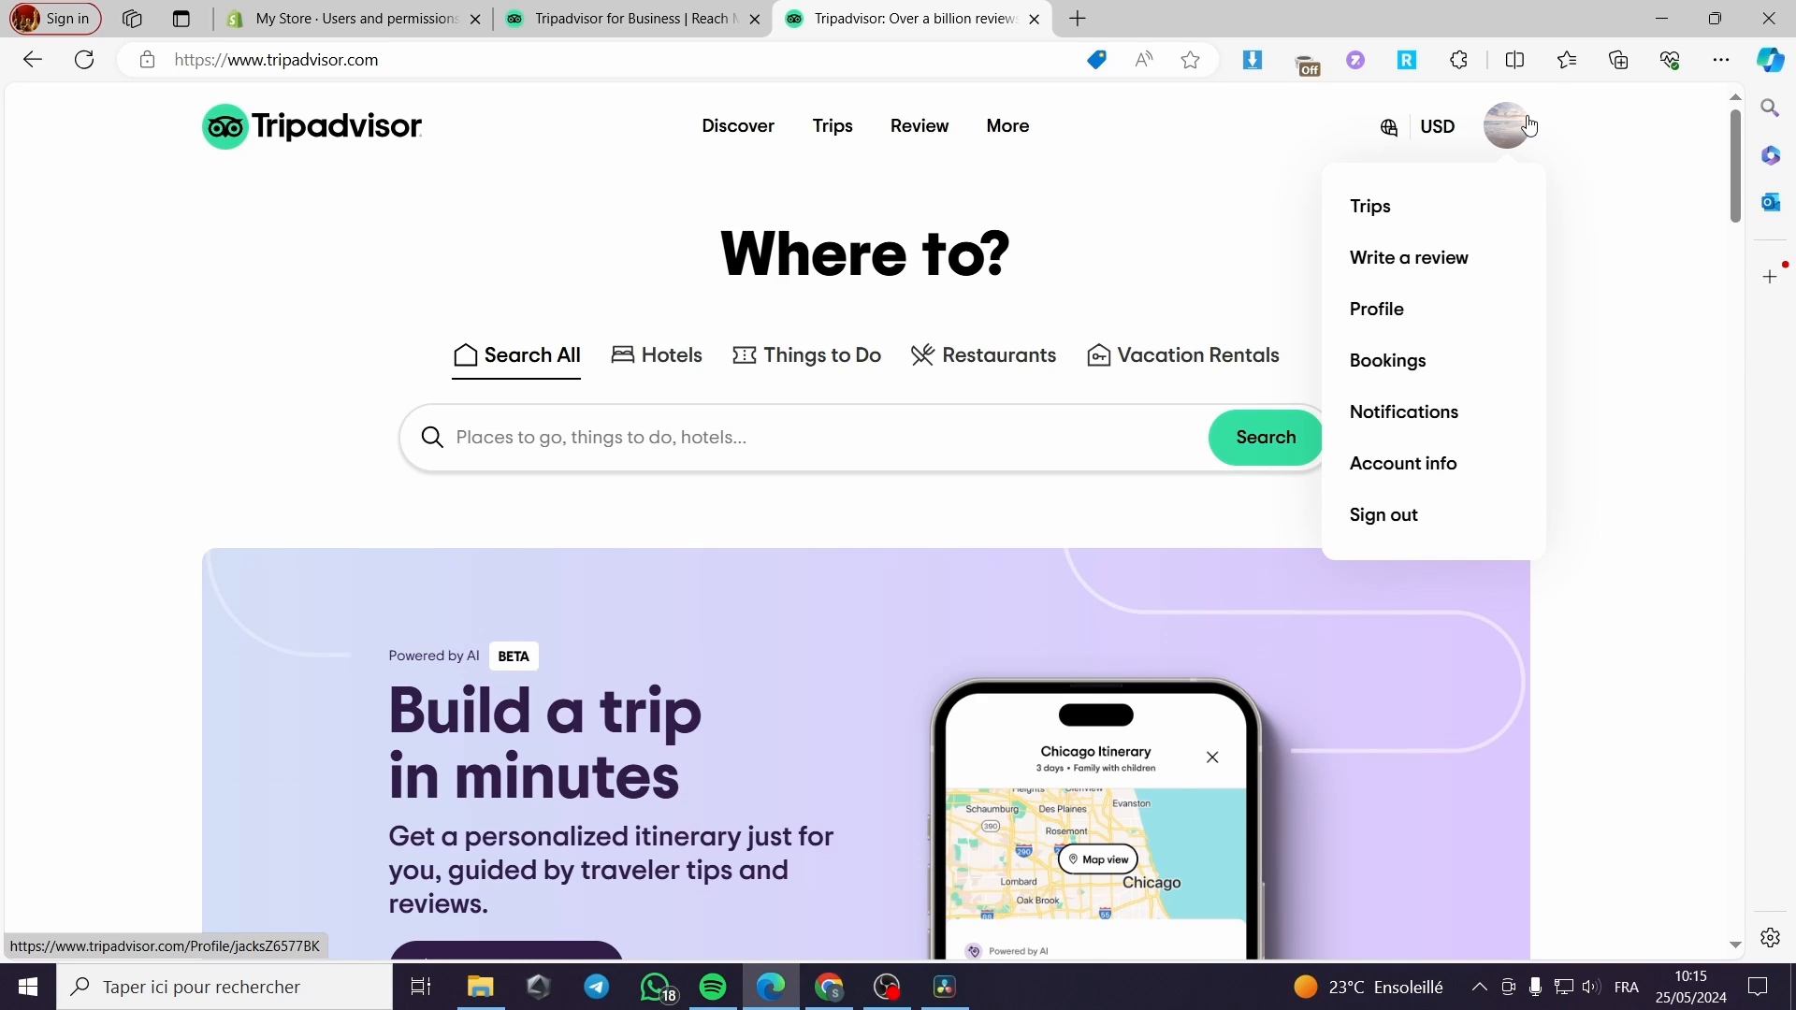
pyautogui.click(1453, 310)
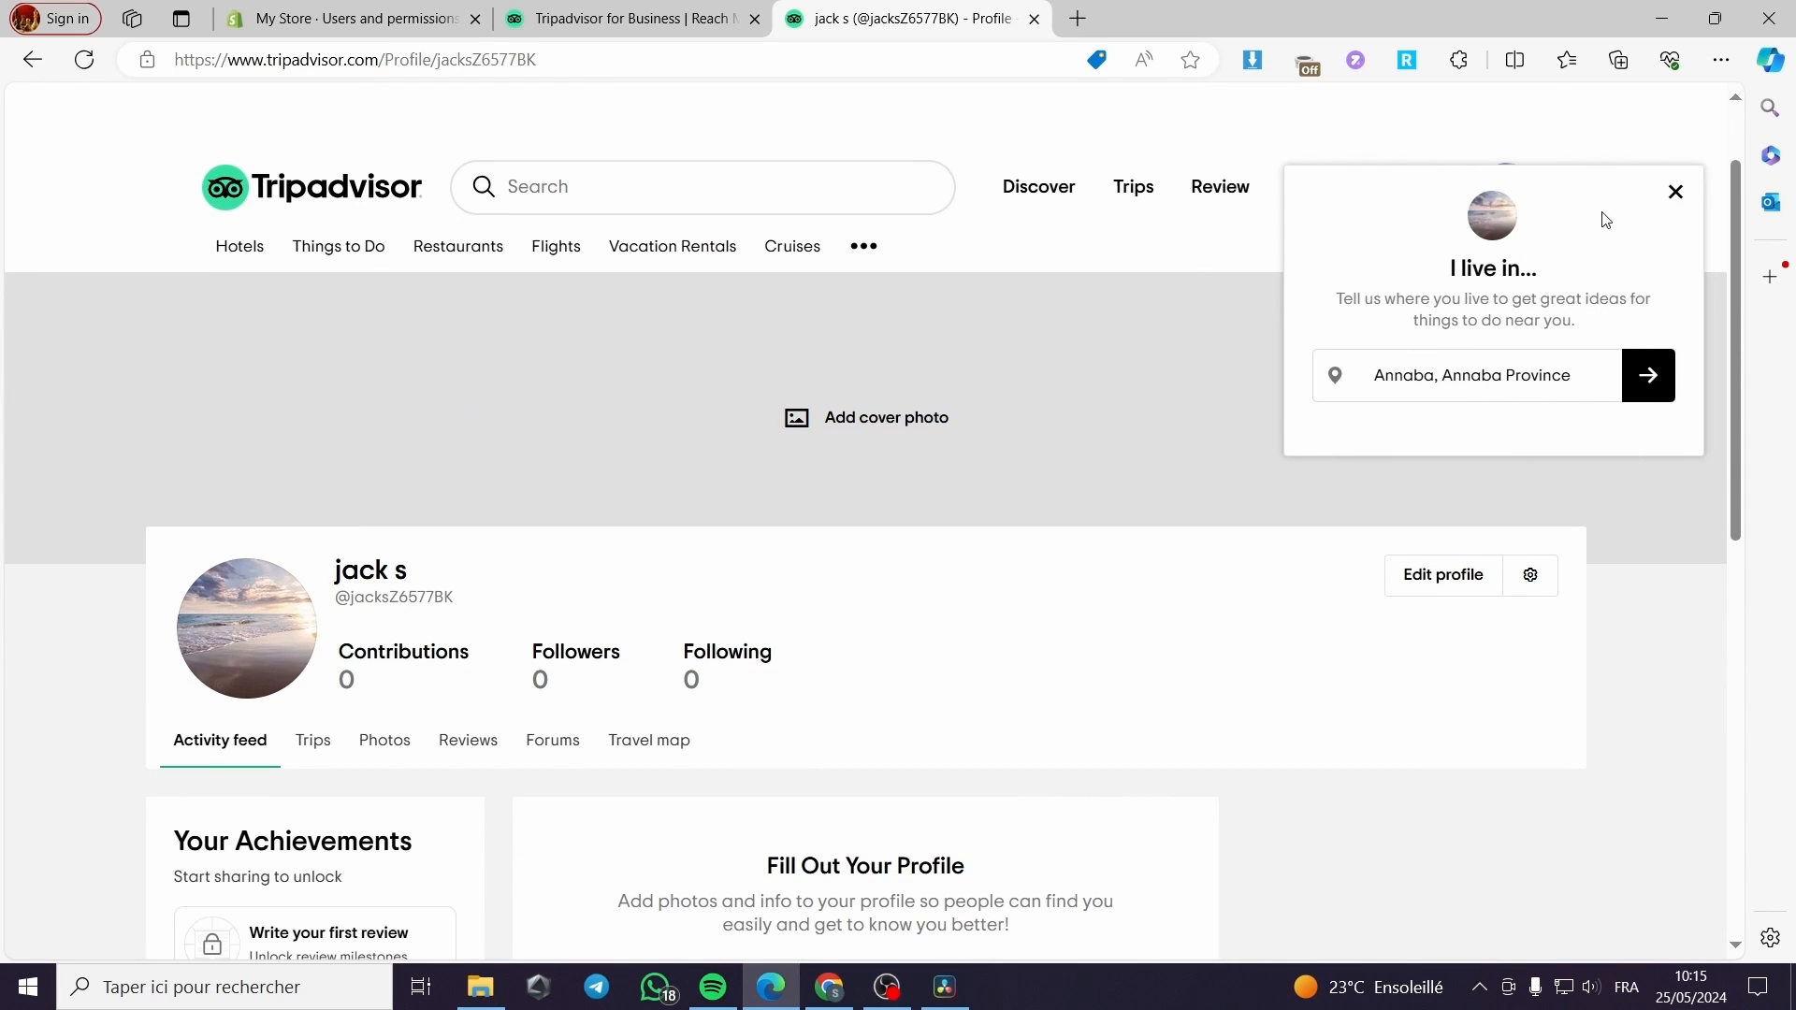
pyautogui.click(1676, 191)
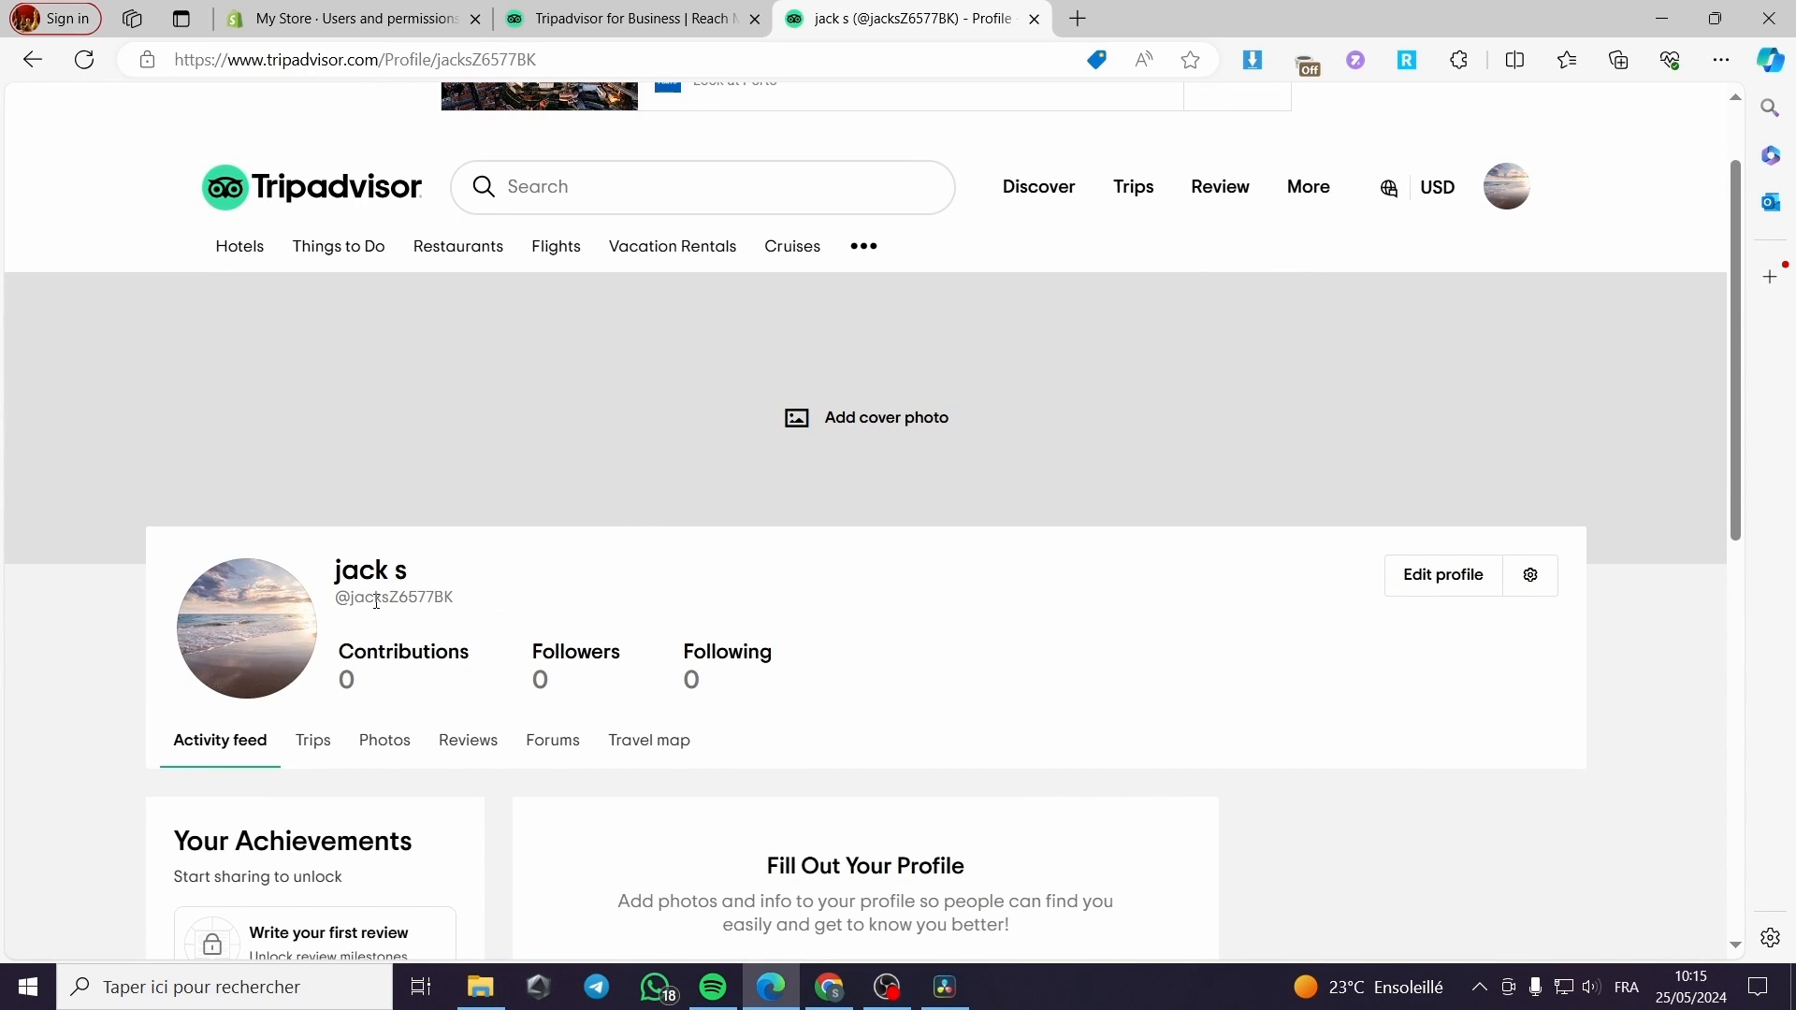
pyautogui.scroll(-2, 377, 602)
pyautogui.scroll(-2, 636, 440)
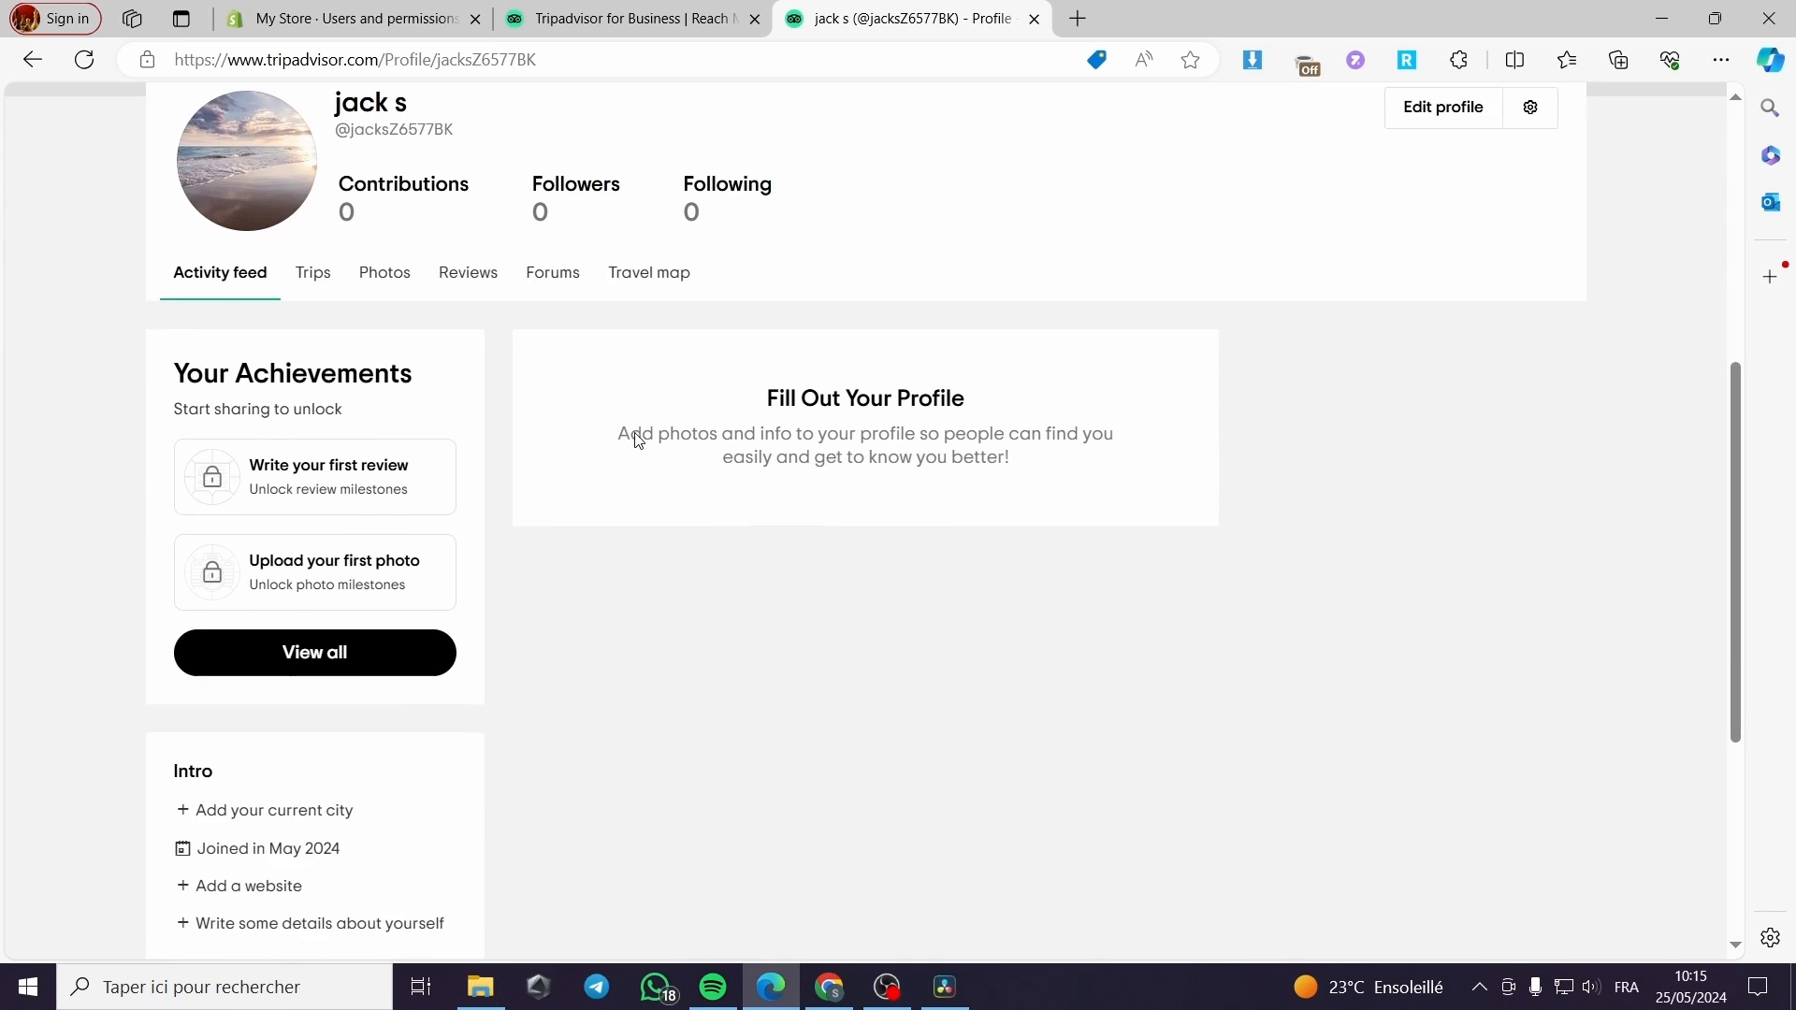
pyautogui.scroll(5, 955, 525)
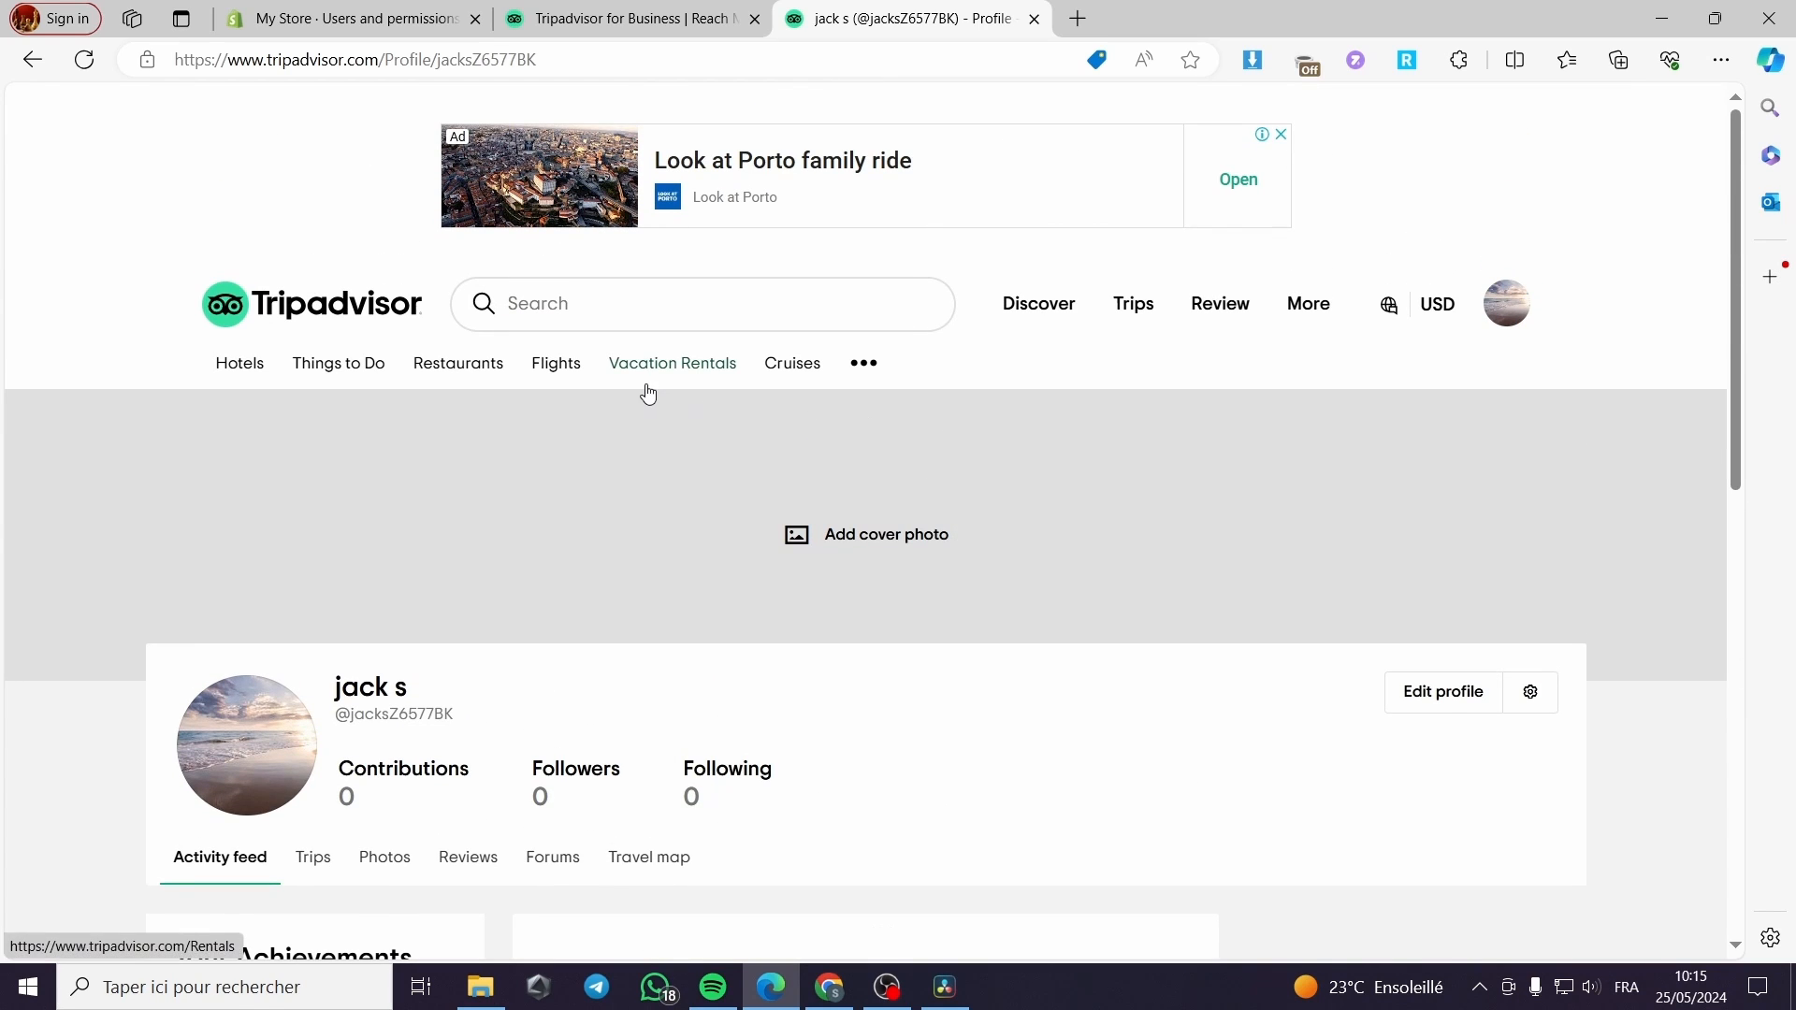
# Open the Restaurants section and look over its restaurant search and featured dining content
pyautogui.click(468, 369)
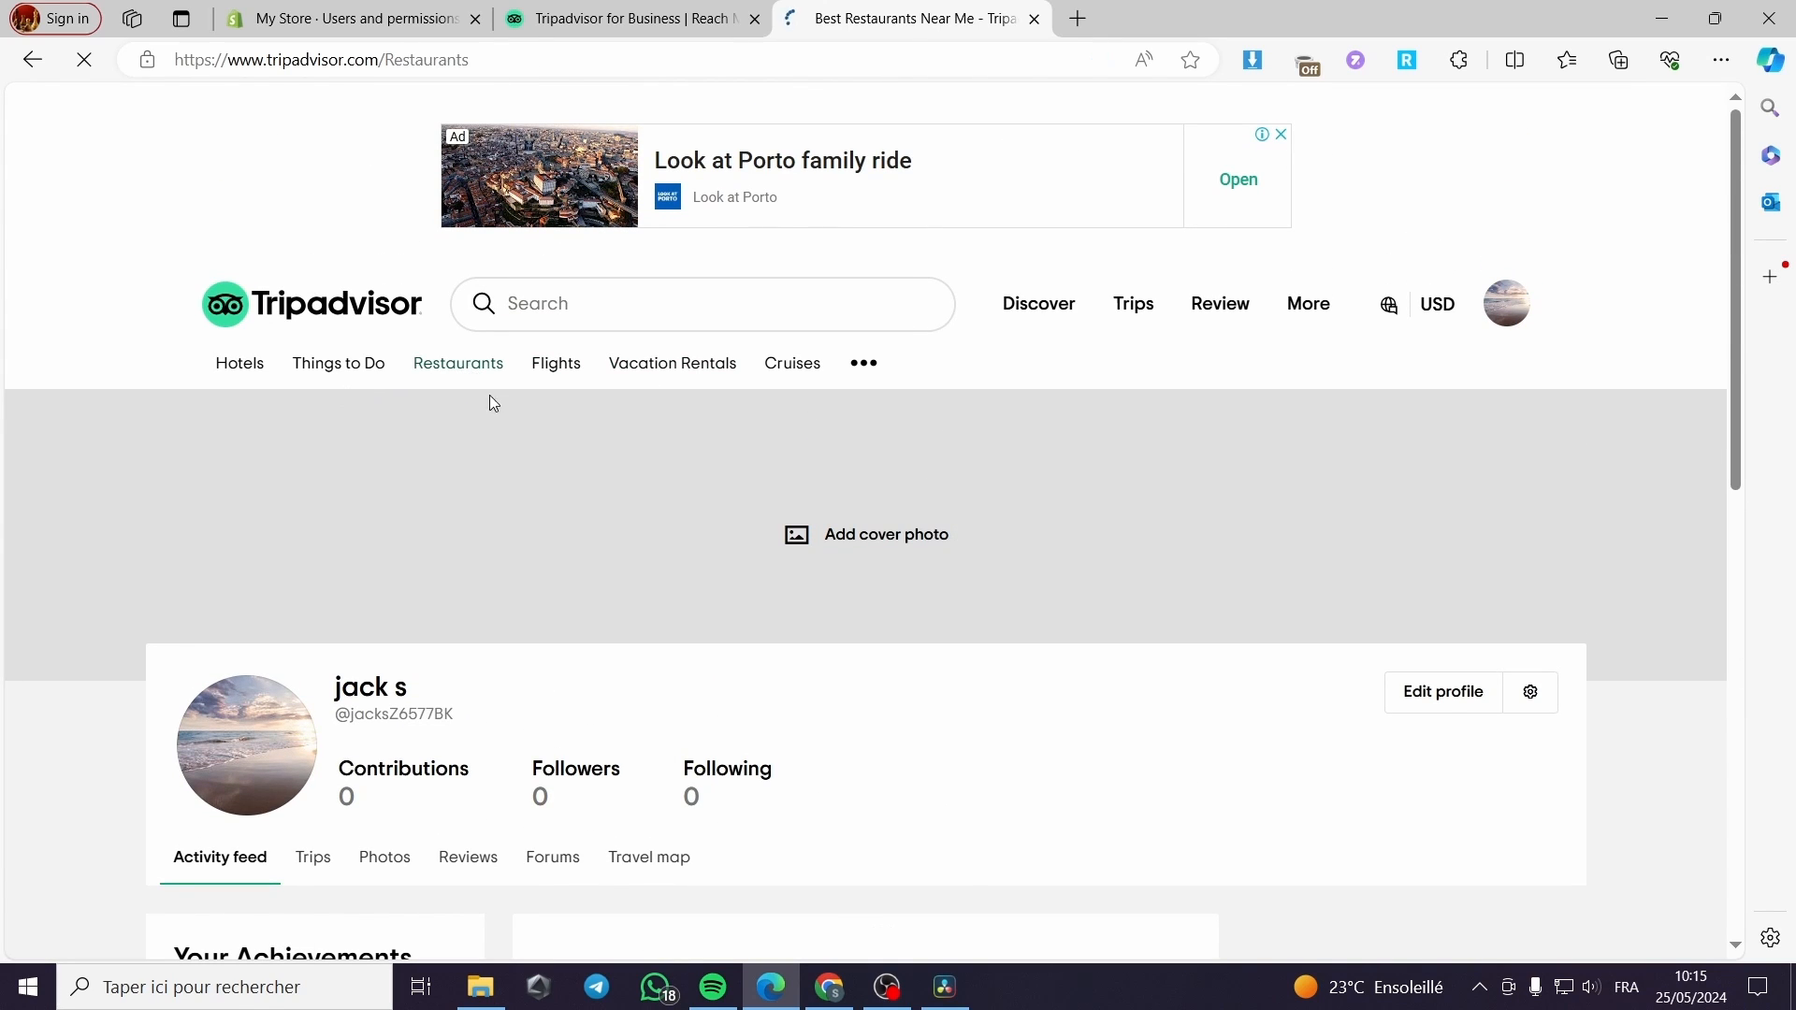
pyautogui.scroll(-3, 842, 463)
pyautogui.scroll(-1, 1029, 558)
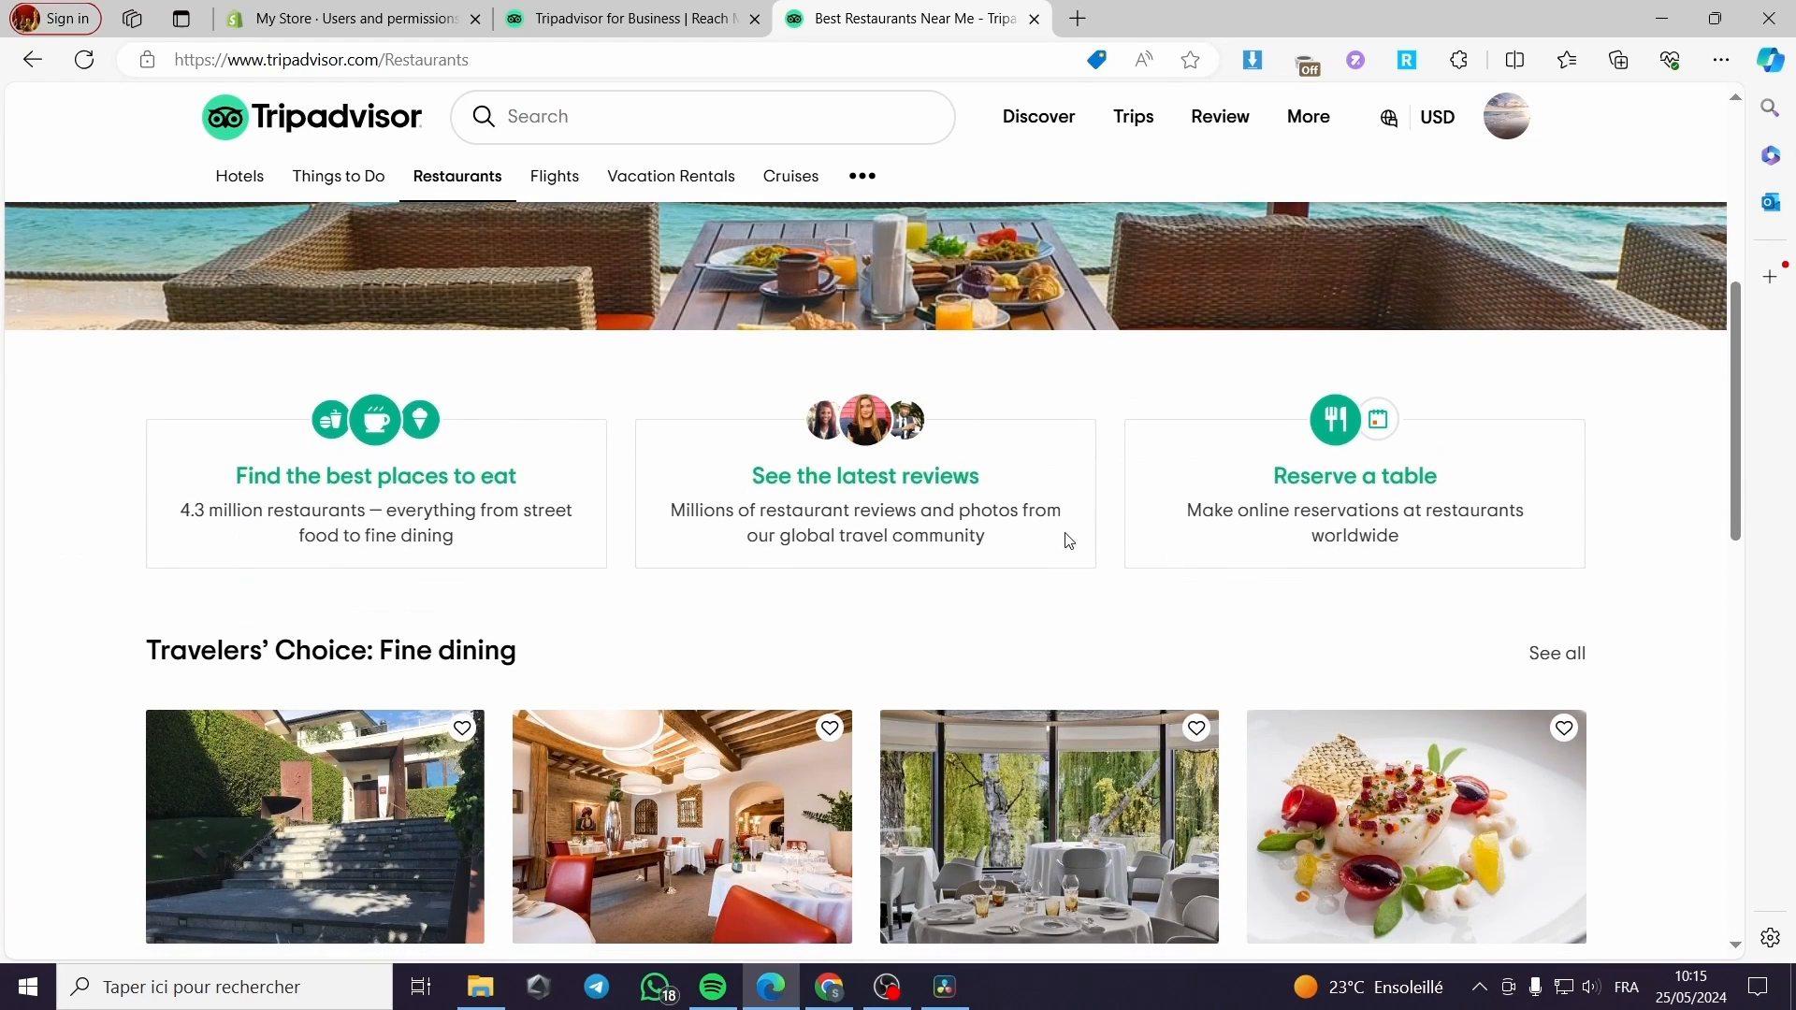
pyautogui.scroll(5, 1023, 469)
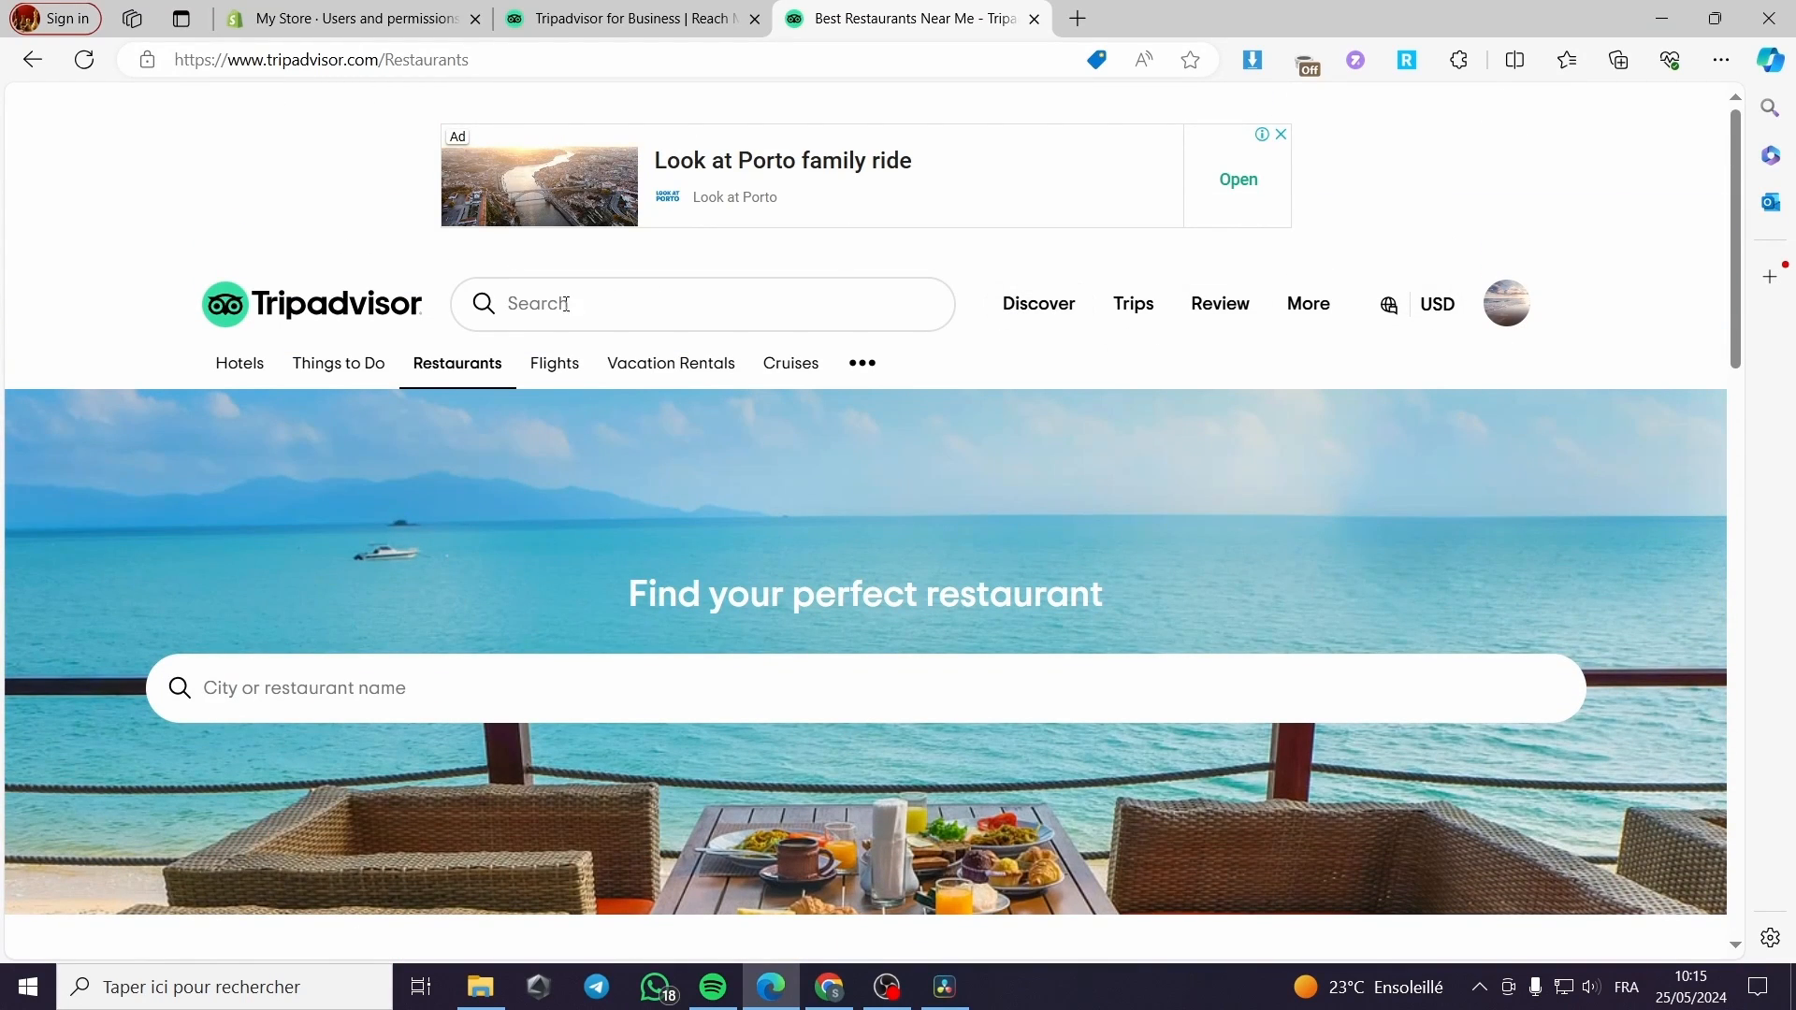
# Go back to the Add a place form, look over its location details, and try to save it blank
pyautogui.click(32, 65)
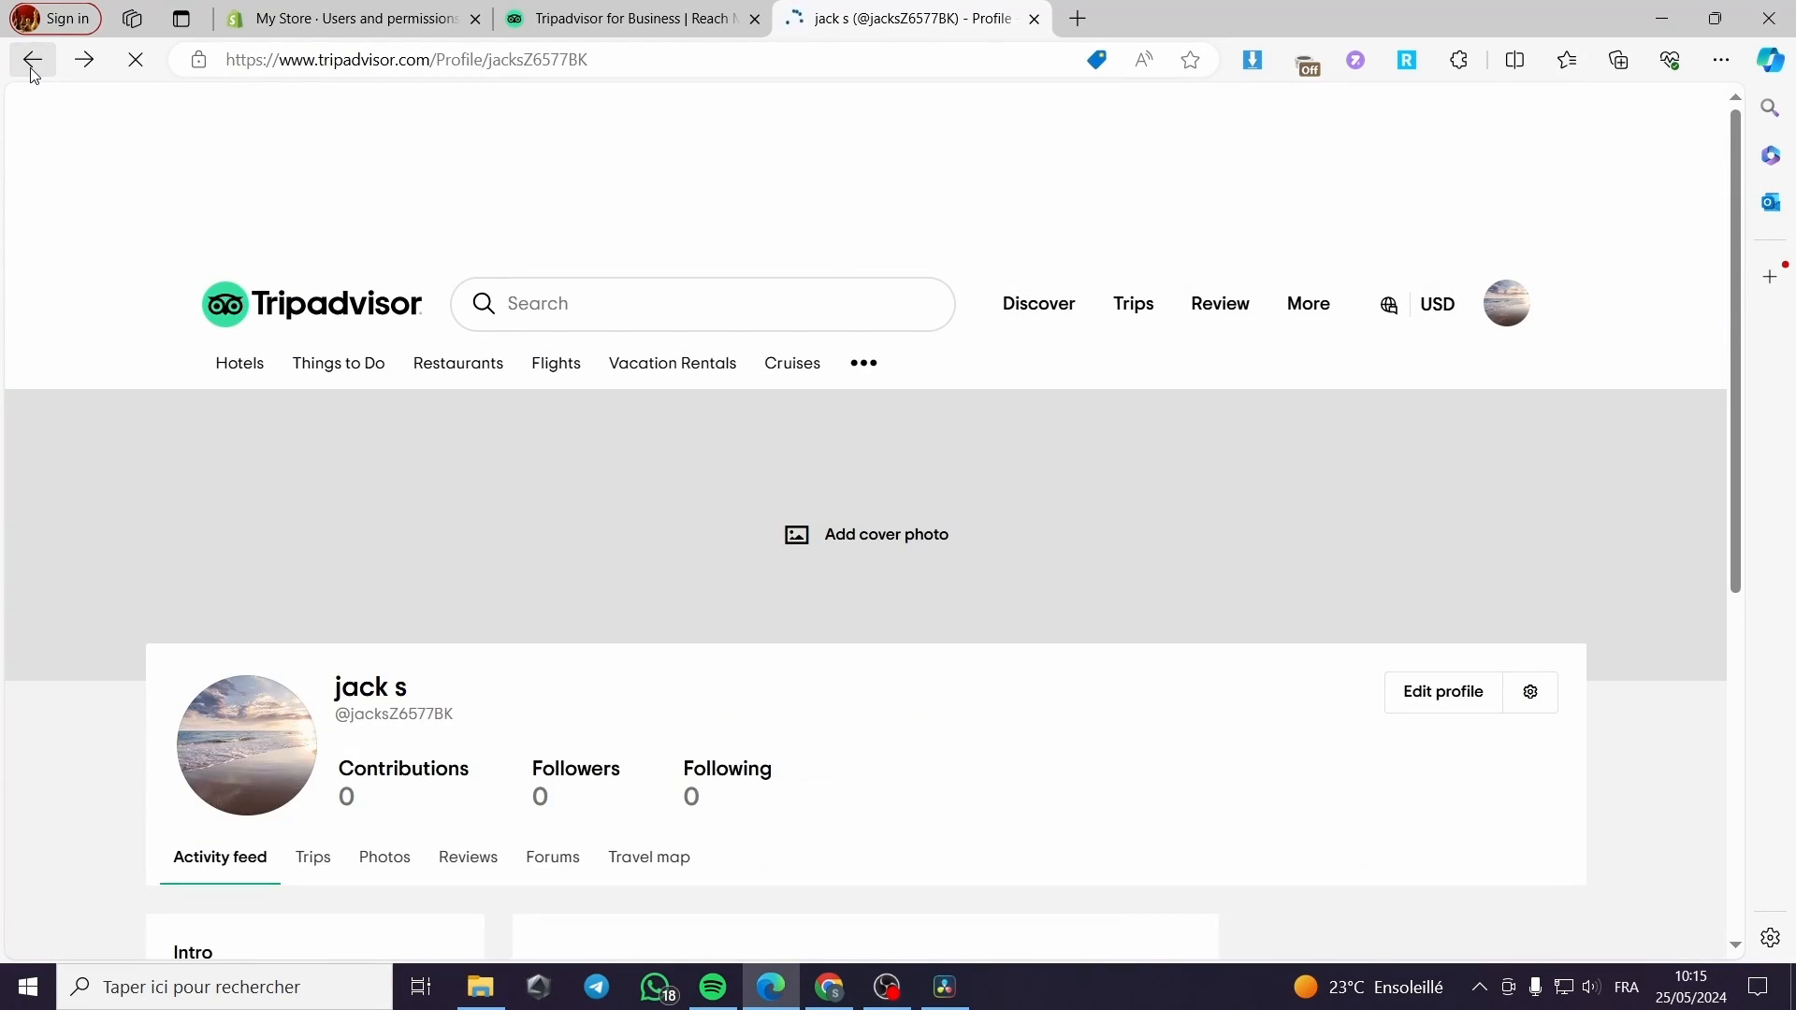
pyautogui.click(32, 61)
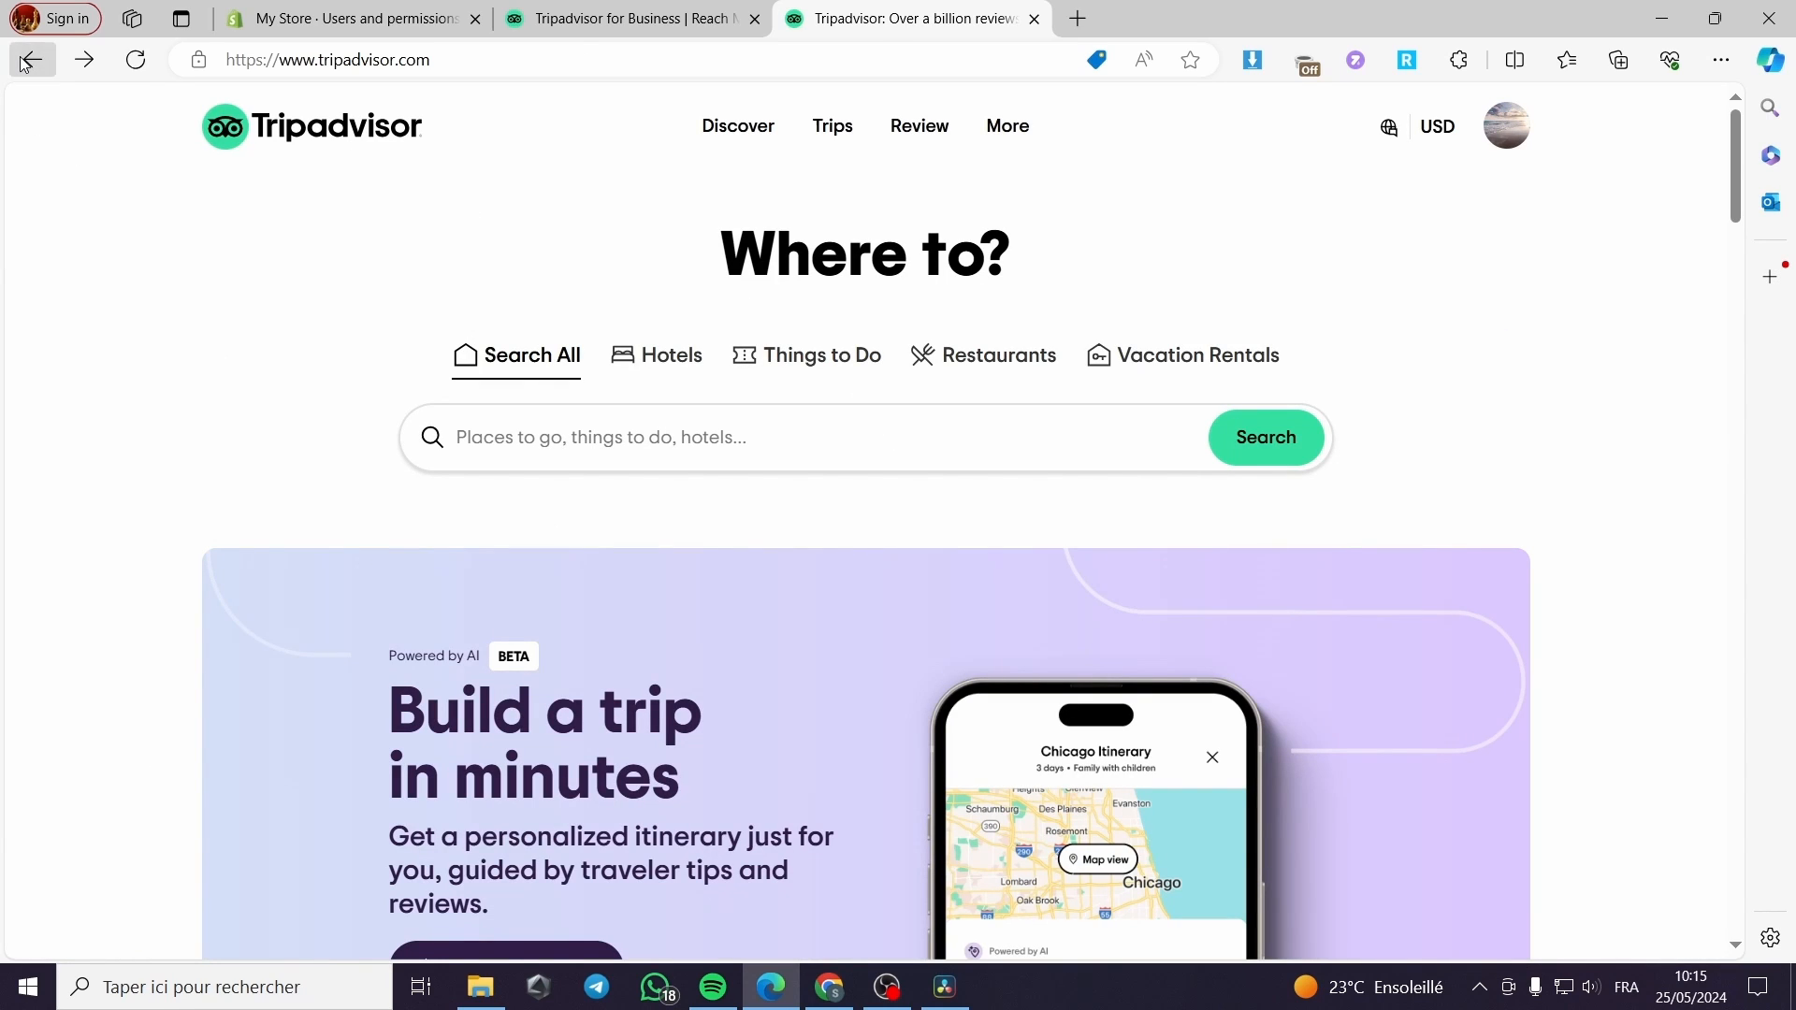
pyautogui.click(32, 60)
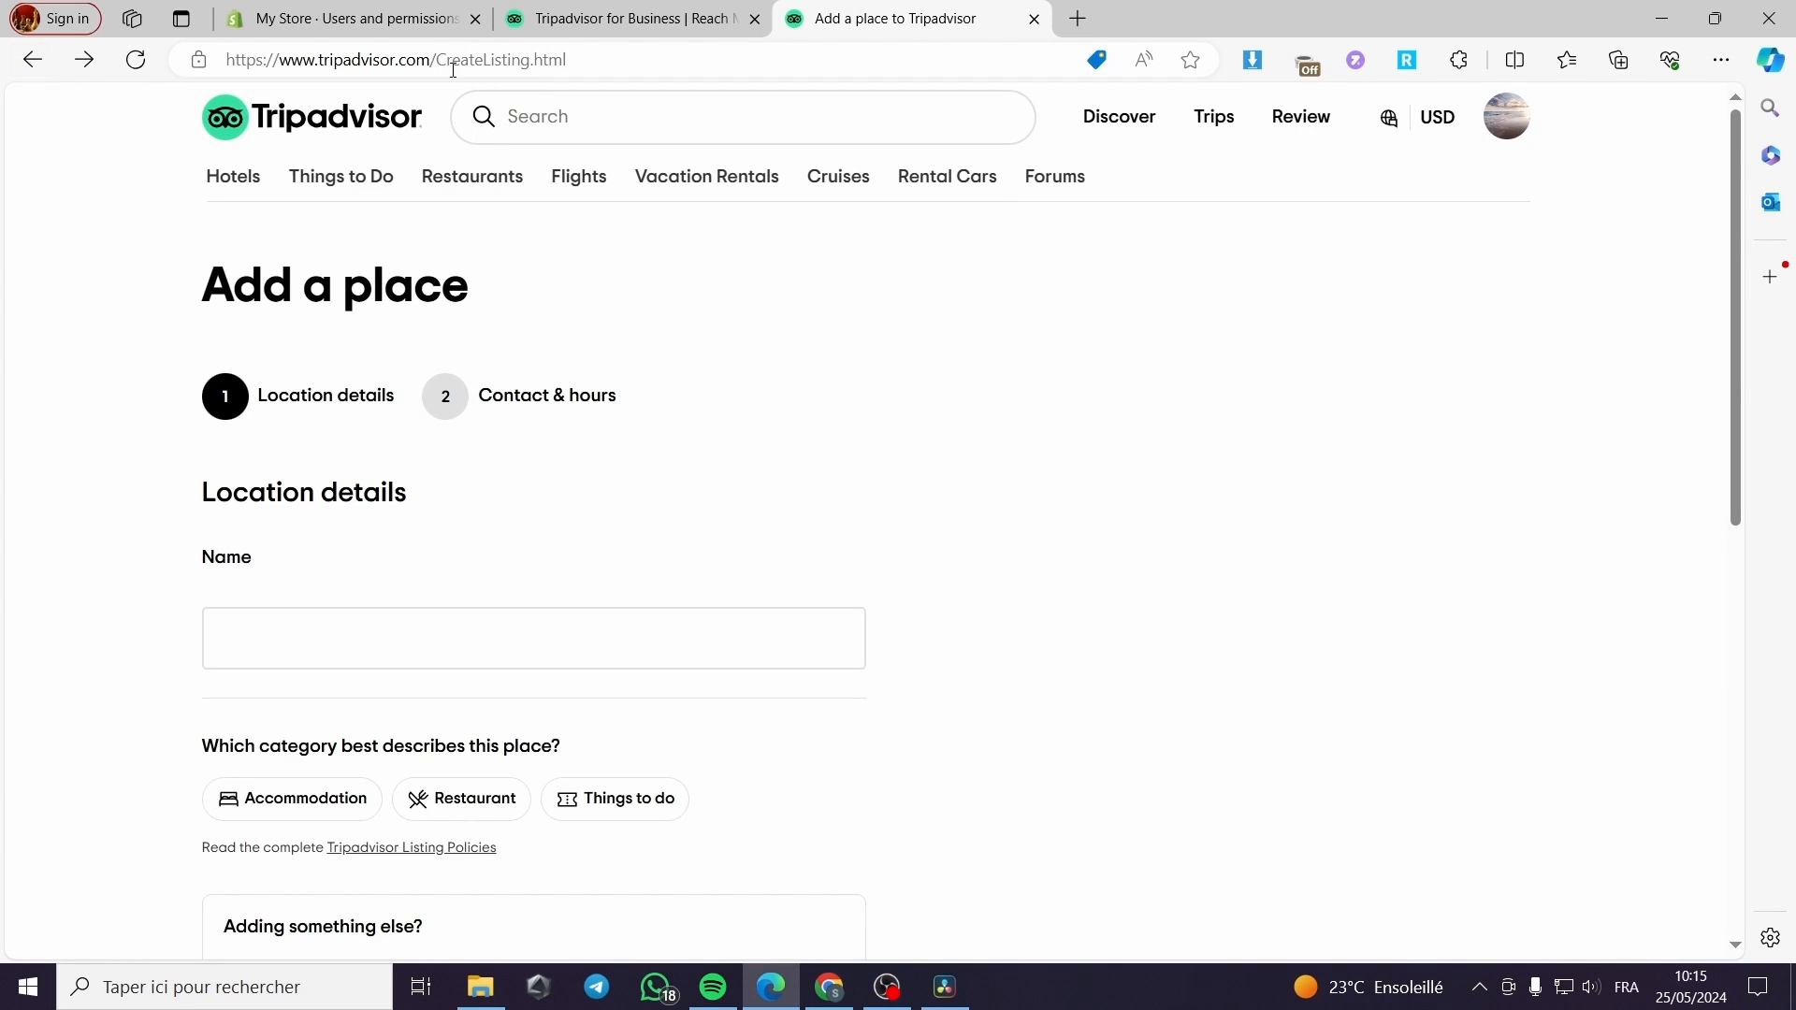
pyautogui.scroll(-2, 593, 589)
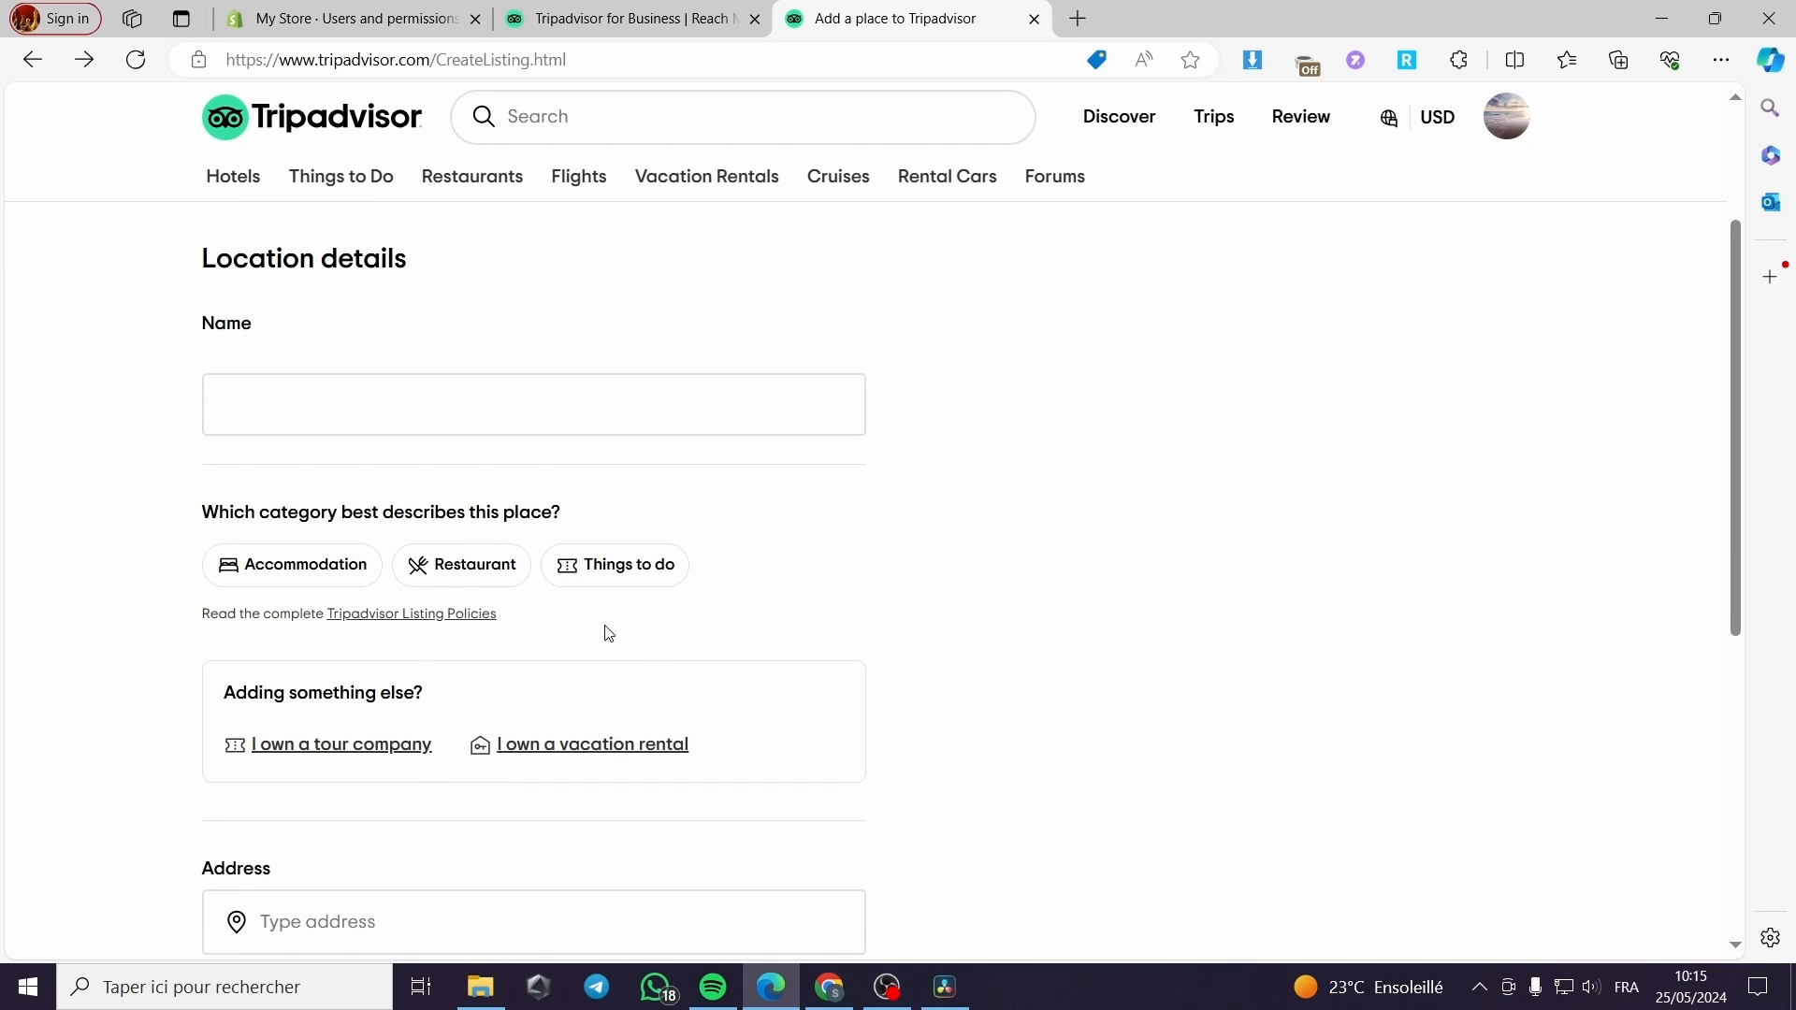
pyautogui.scroll(2, 433, 349)
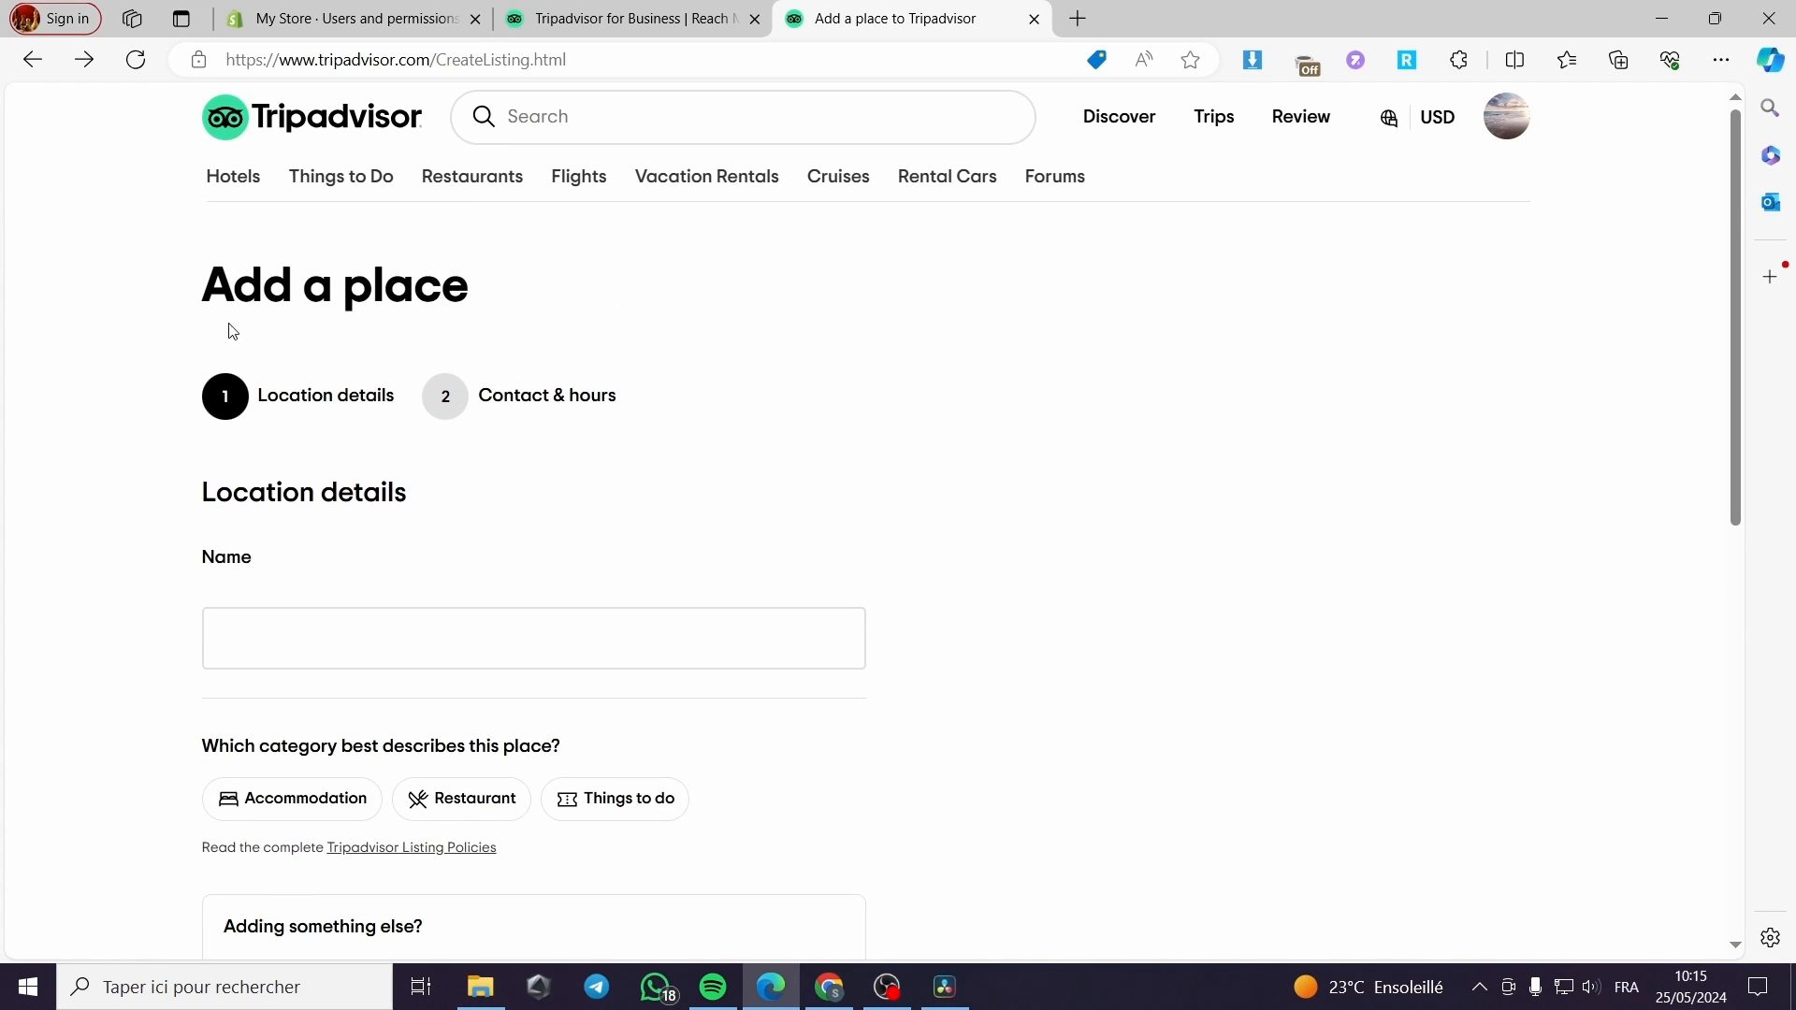
pyautogui.scroll(-6, 421, 402)
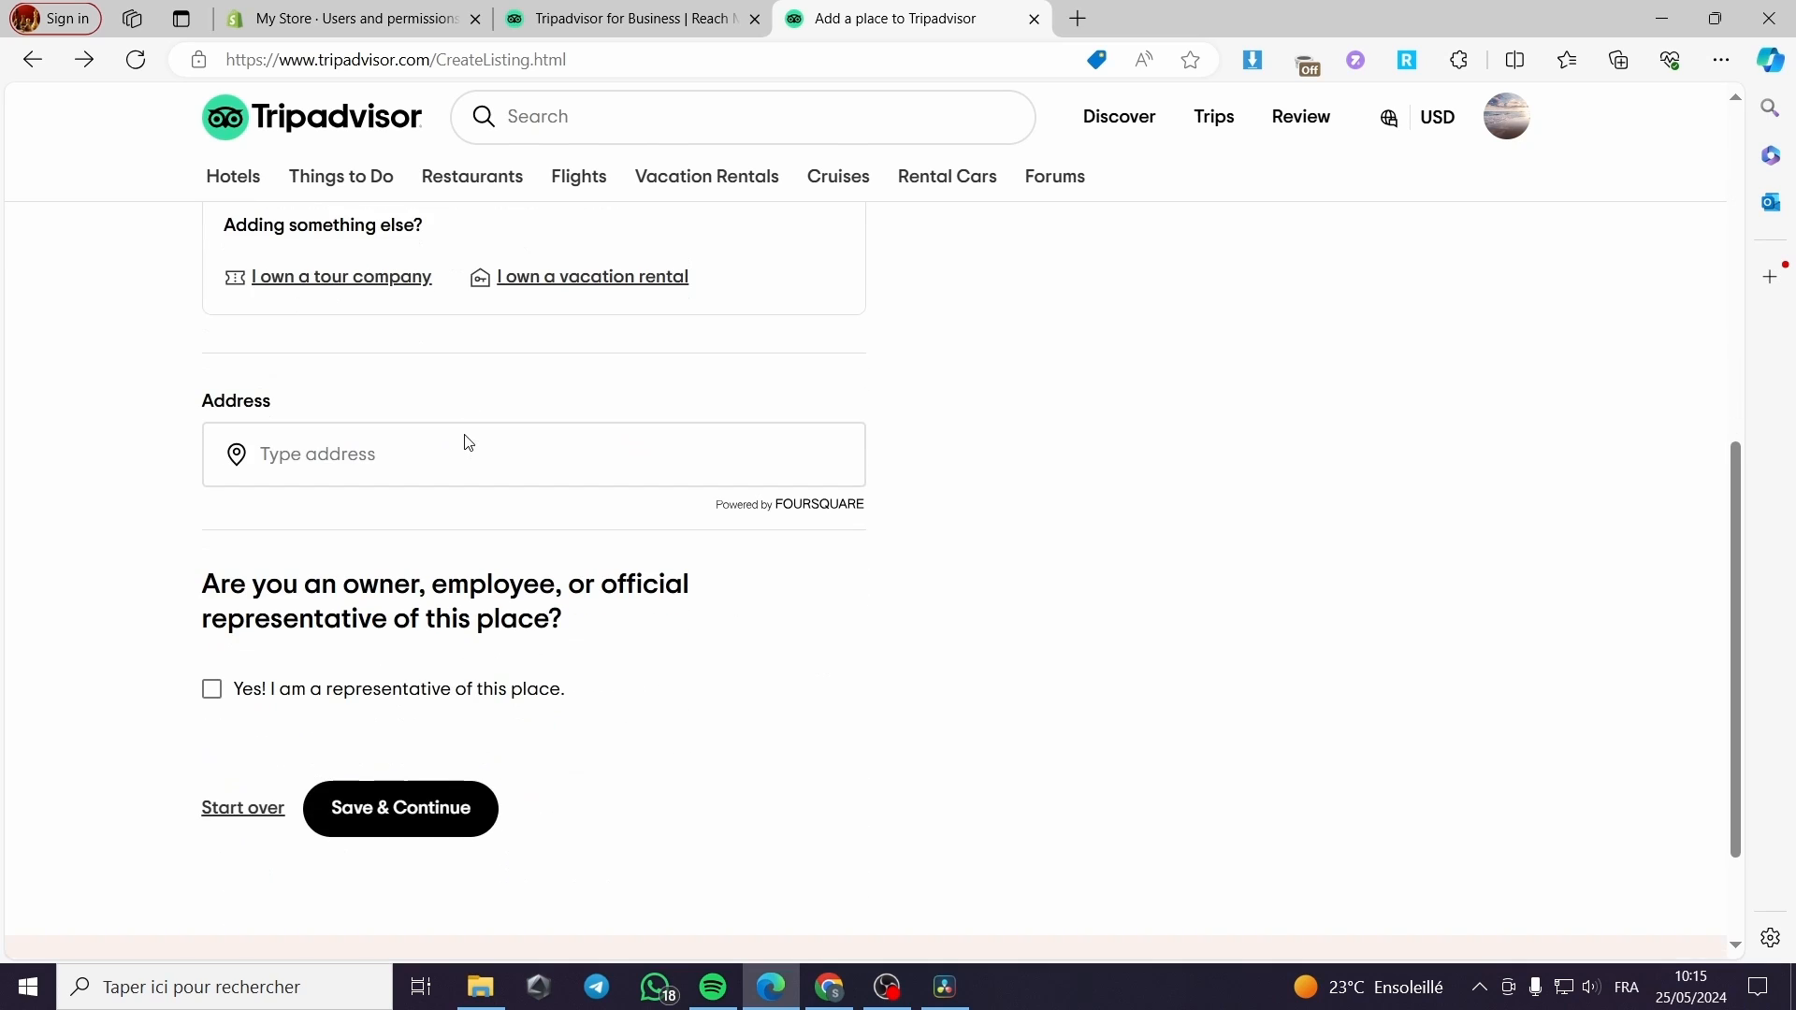
pyautogui.click(426, 826)
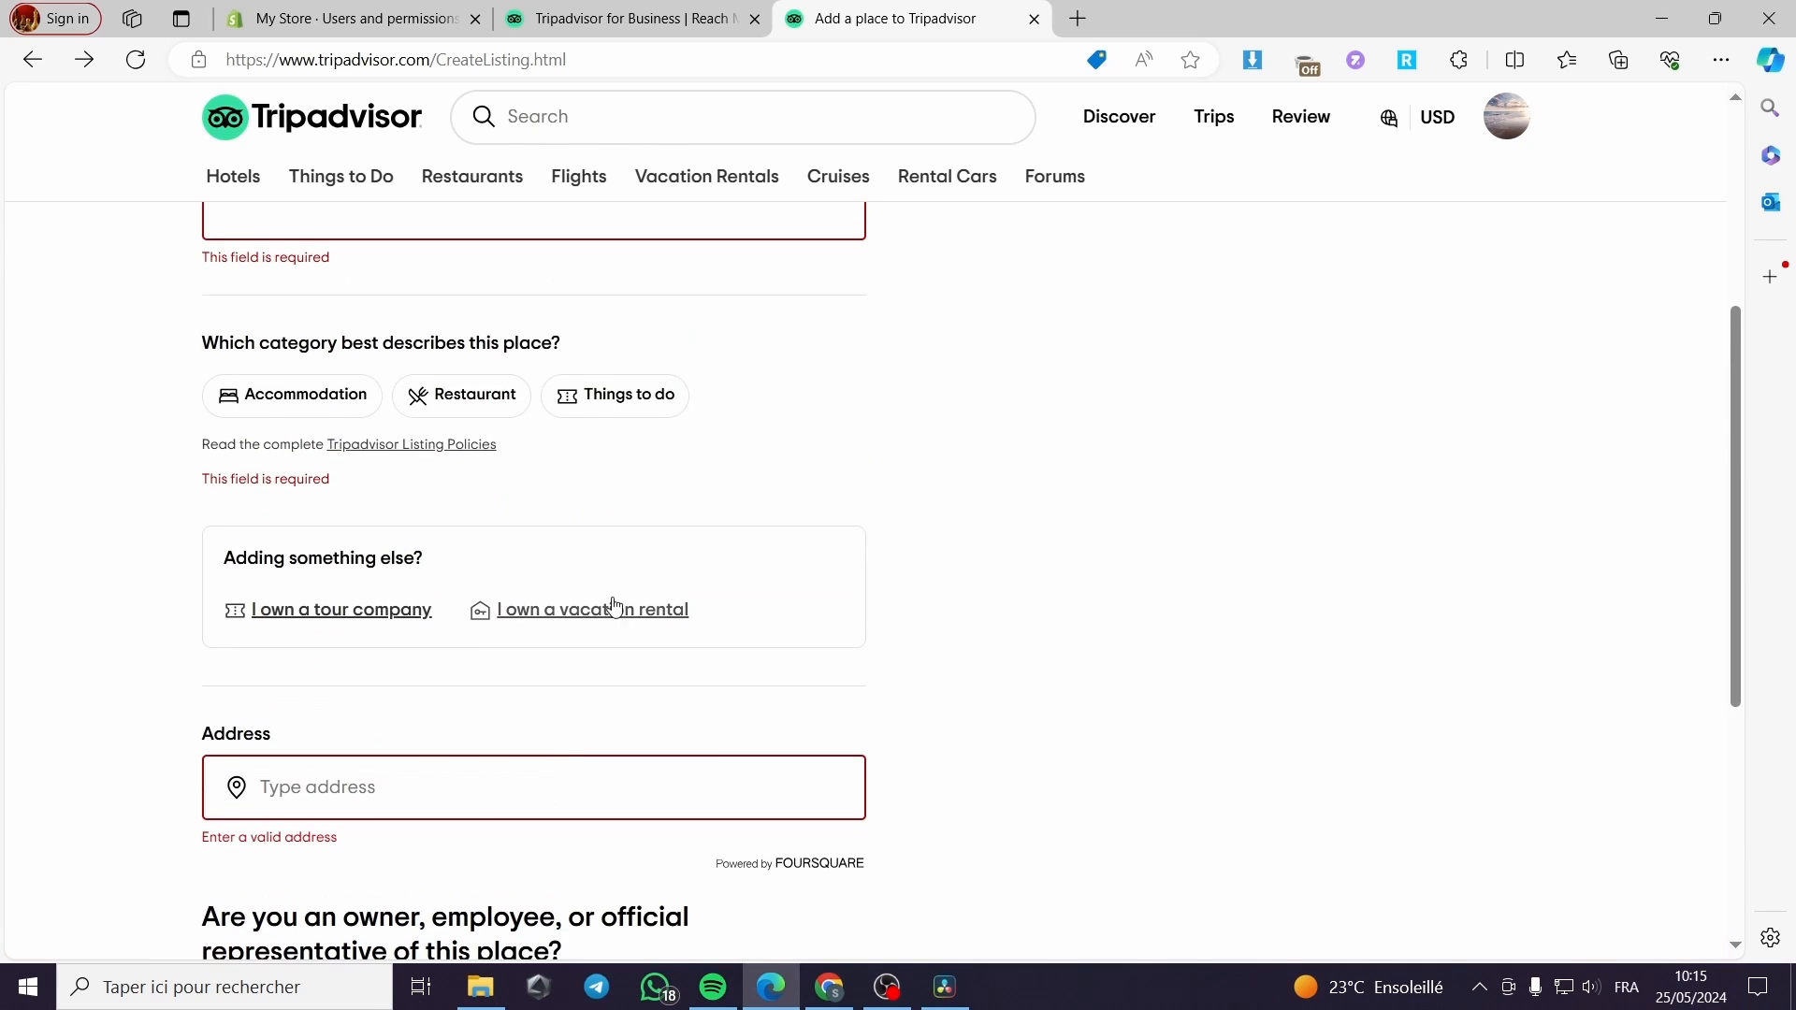
# Switch the place's address to manual entry and select Argentina as the country
pyautogui.scroll(-5, 367, 430)
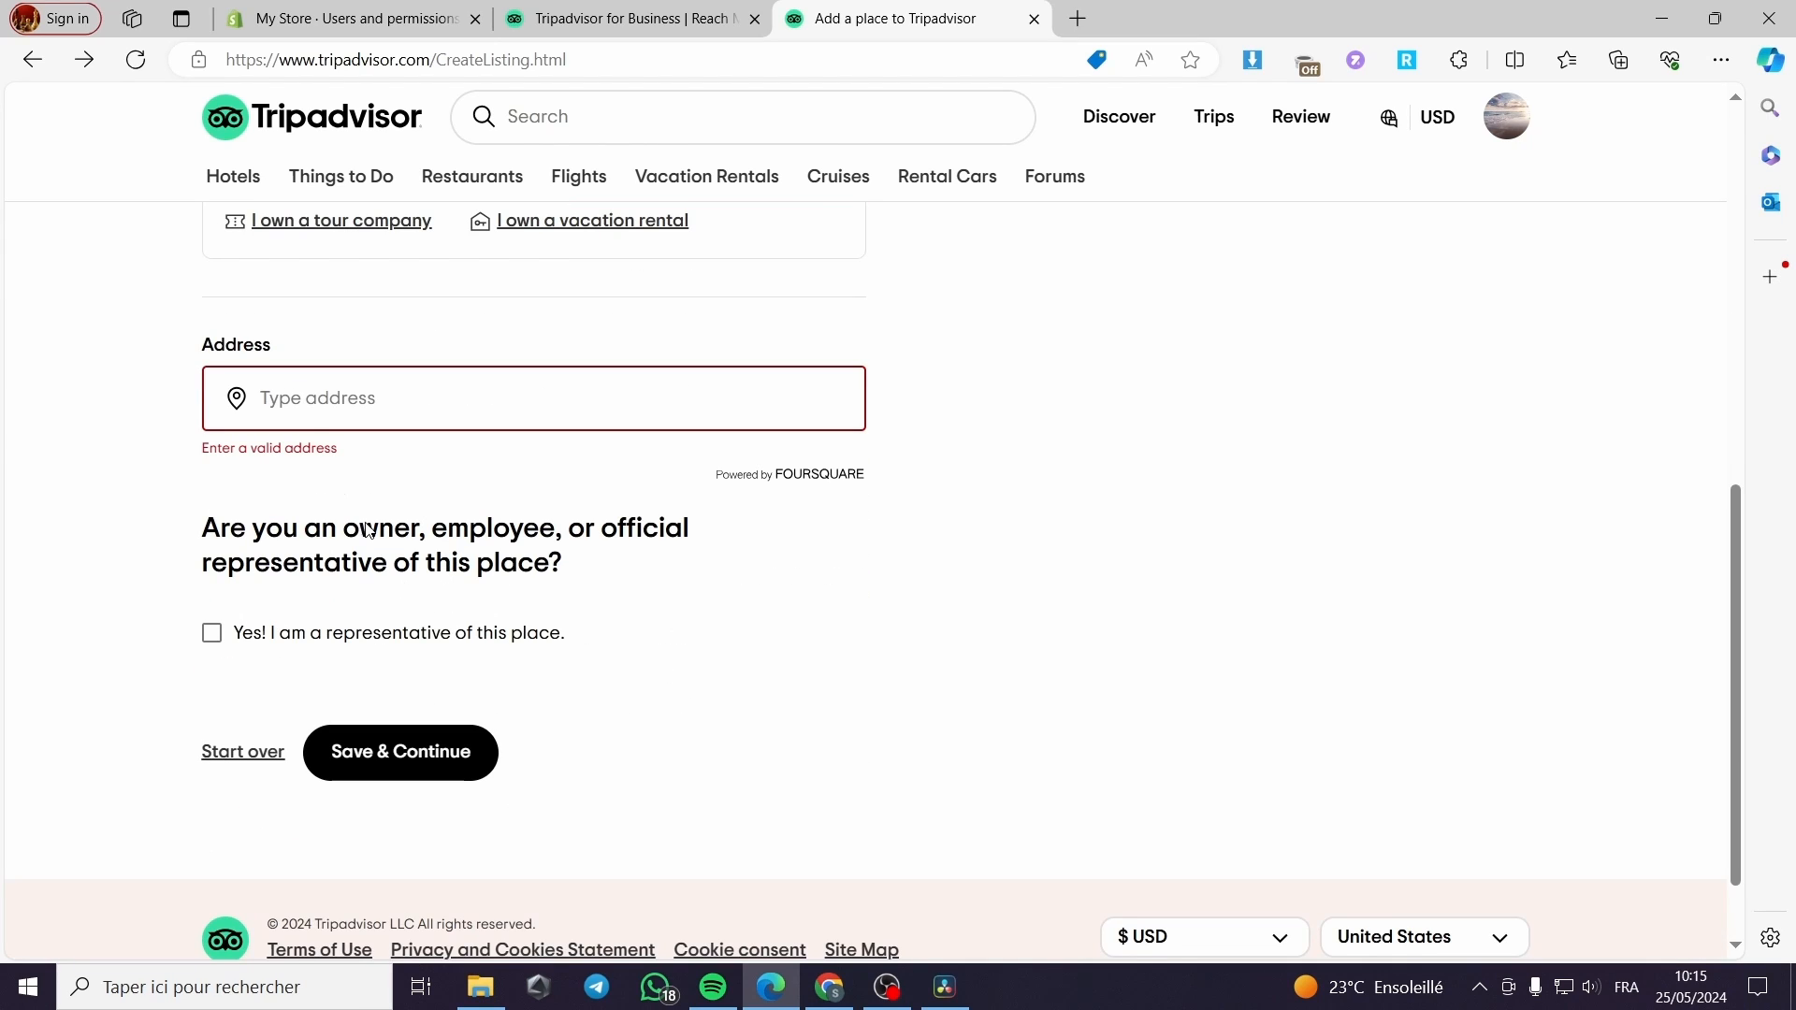
pyautogui.click(361, 417)
pyautogui.click(338, 470)
pyautogui.scroll(-3, 726, 525)
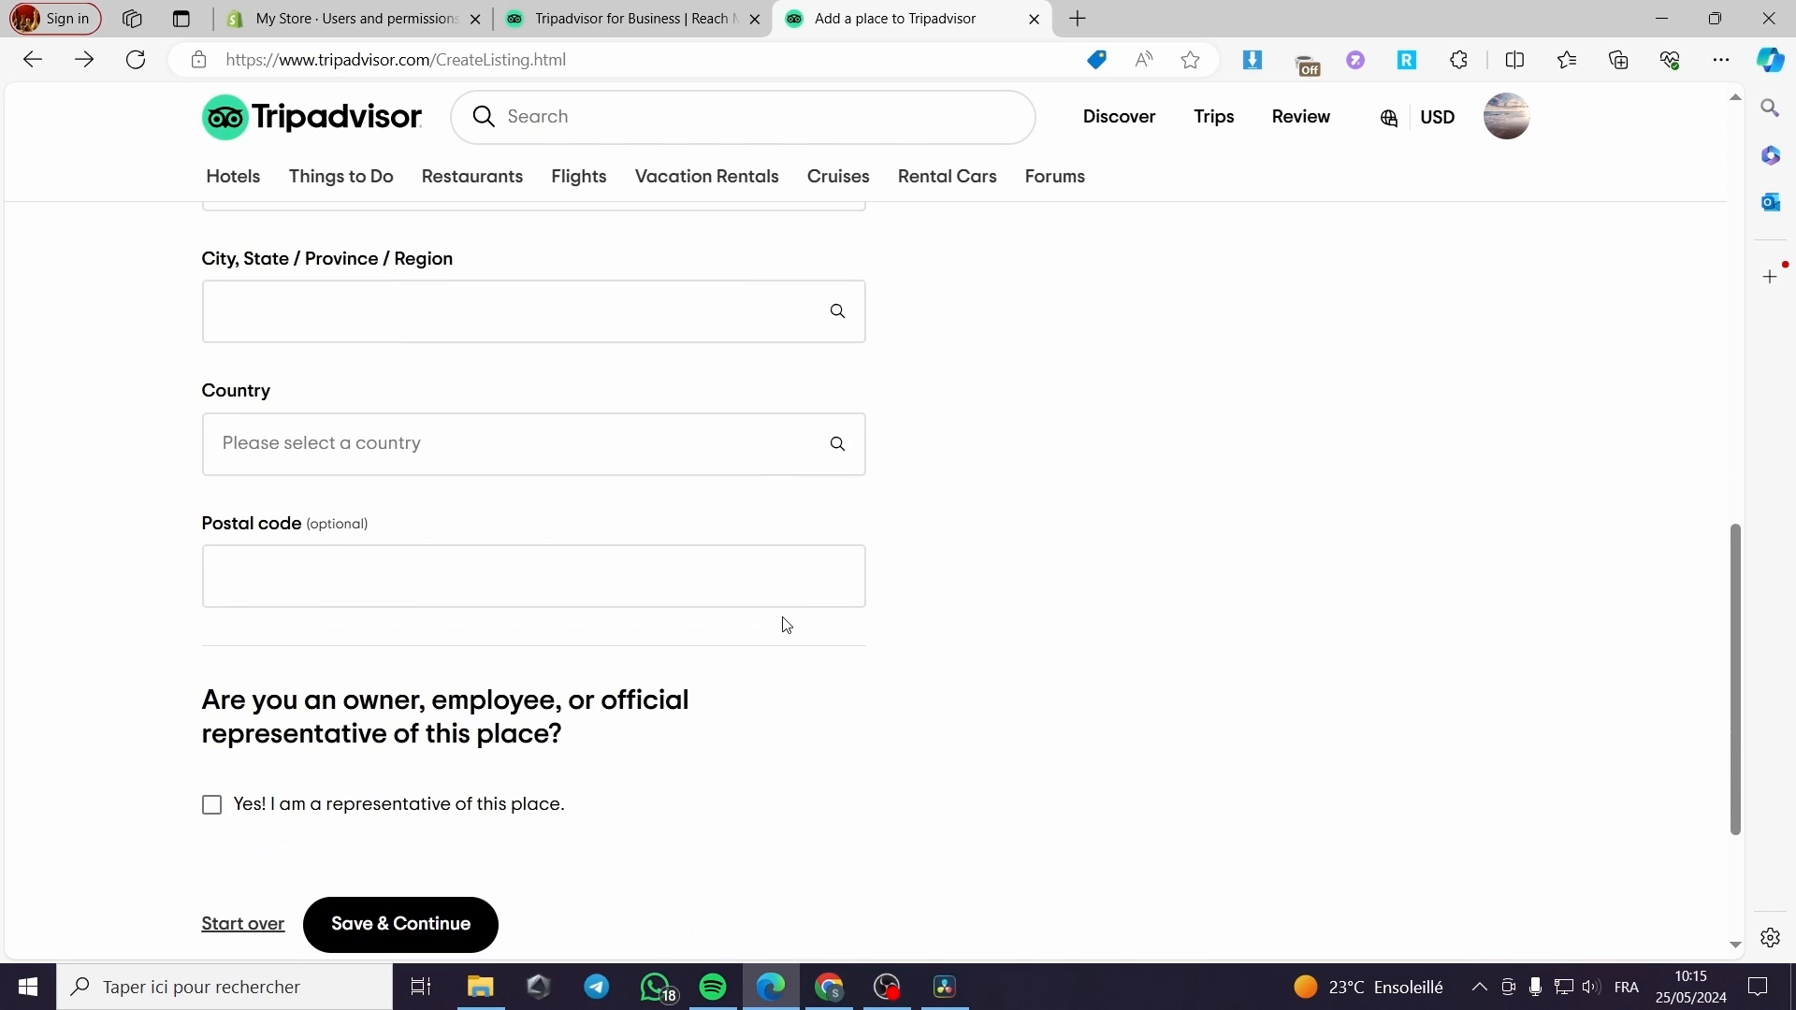
pyautogui.scroll(3, 468, 562)
pyautogui.click(395, 674)
pyautogui.scroll(-5, 493, 682)
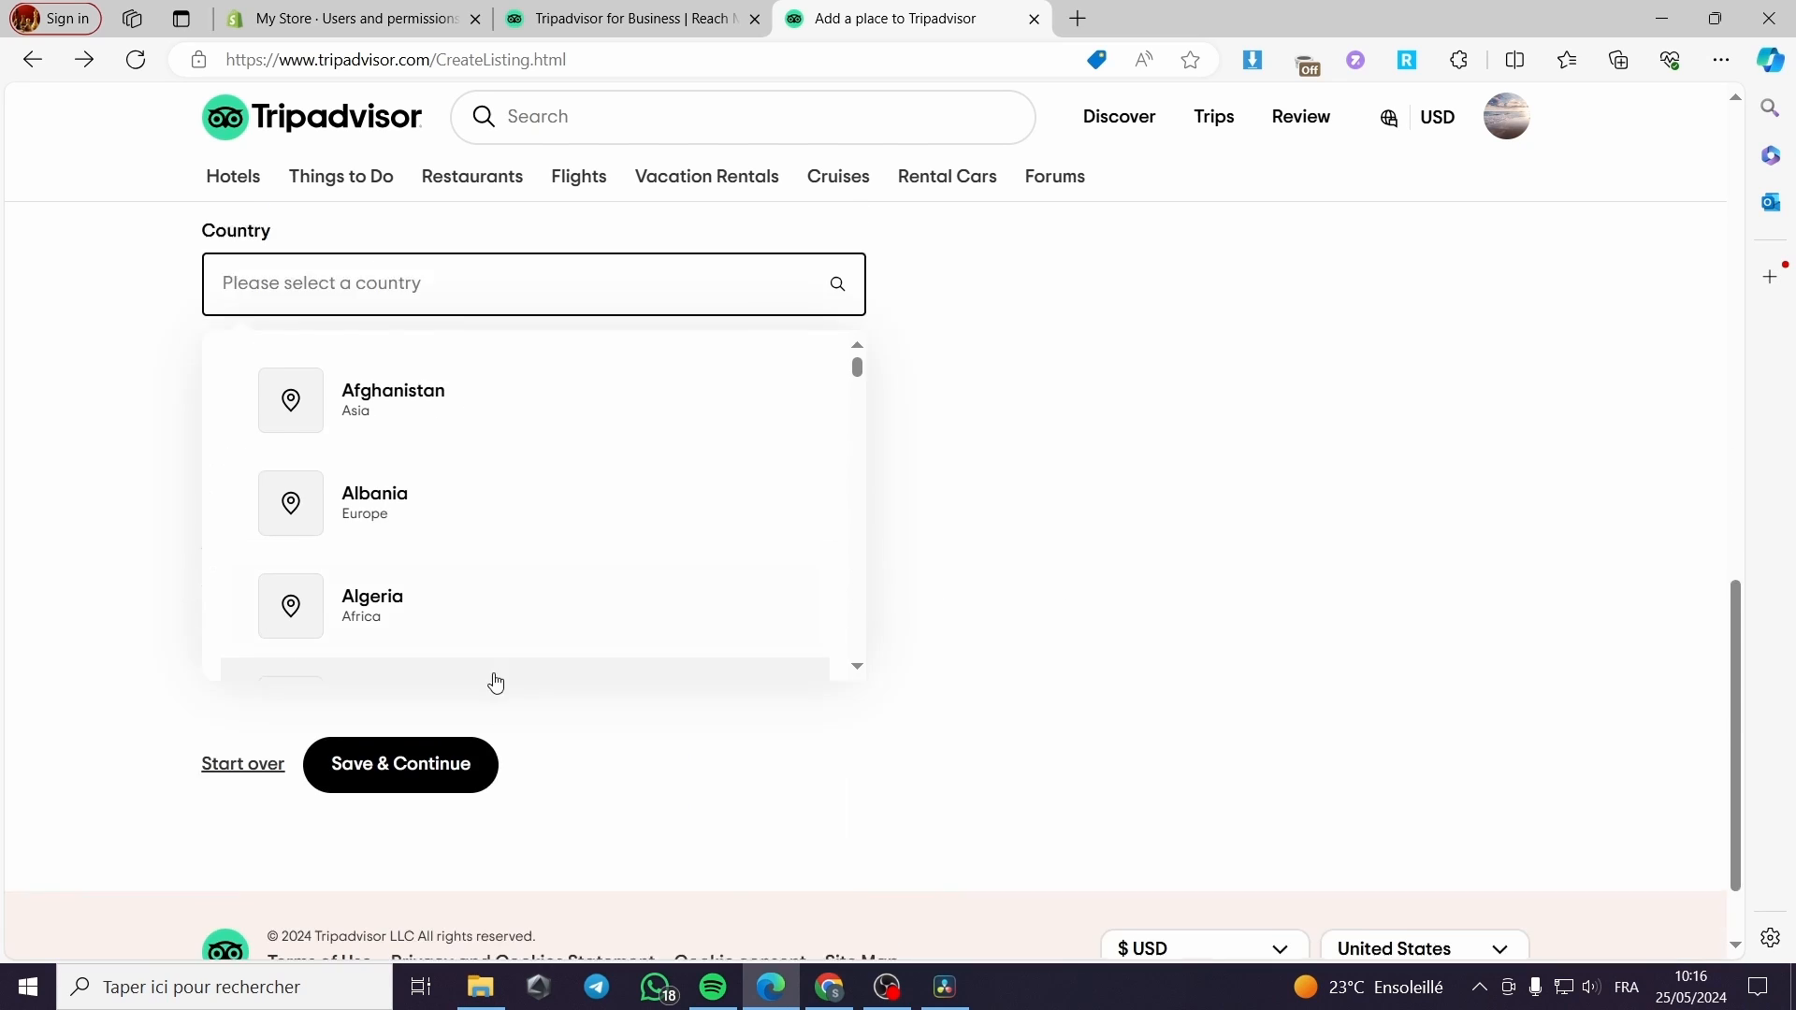
pyautogui.scroll(-8, 497, 494)
pyautogui.click(488, 318)
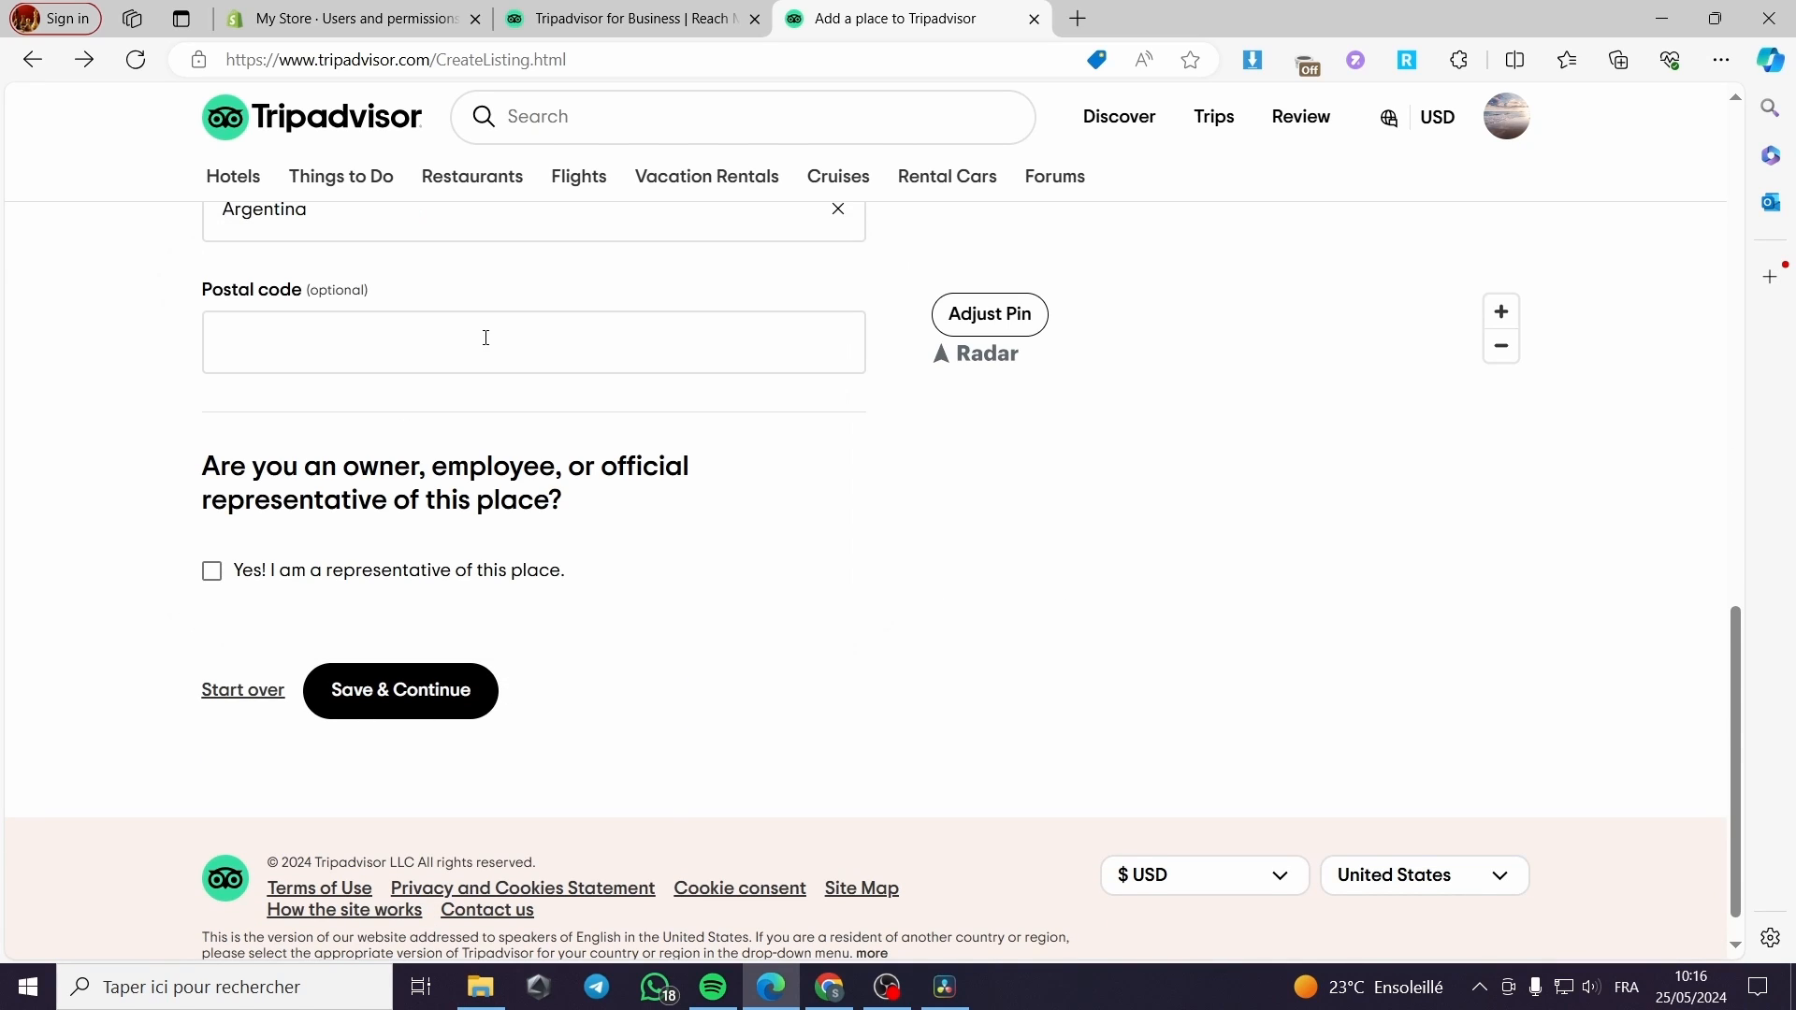
# Look at the restaurant listing options on the Tripadvisor for Business page and return to the Add a place form
pyautogui.scroll(10, 1126, 549)
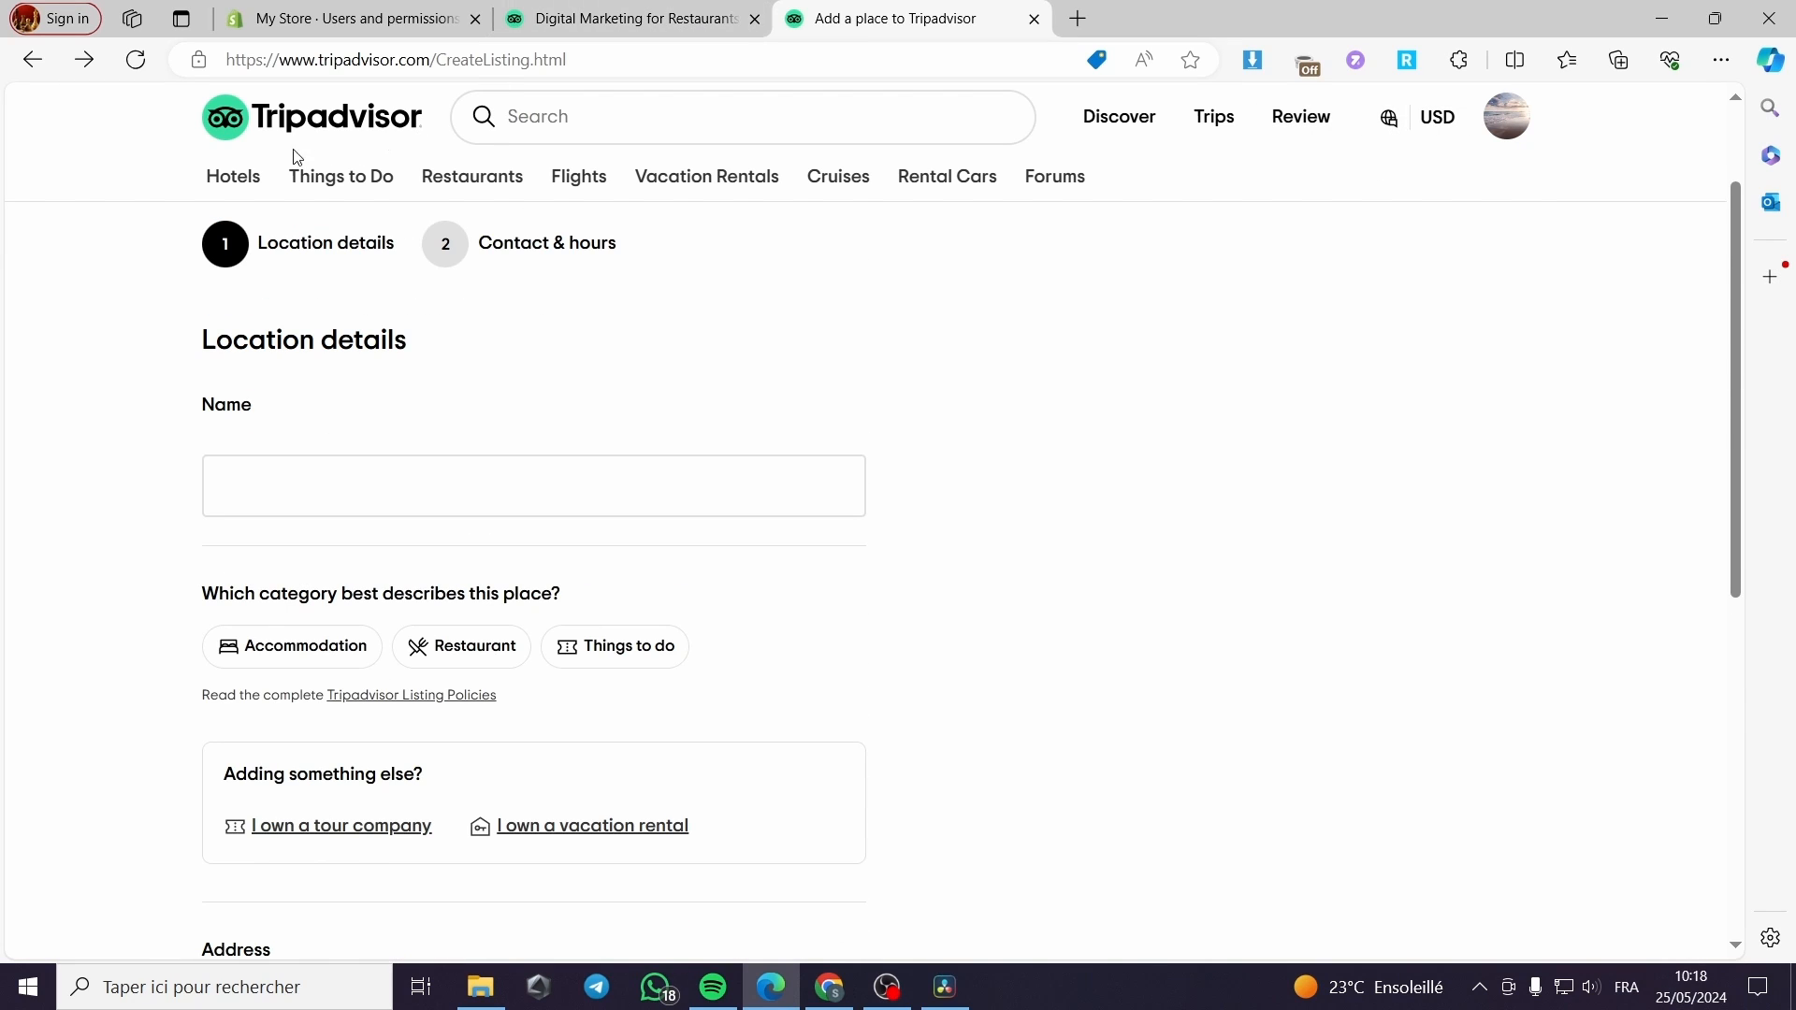
pyautogui.click(683, 28)
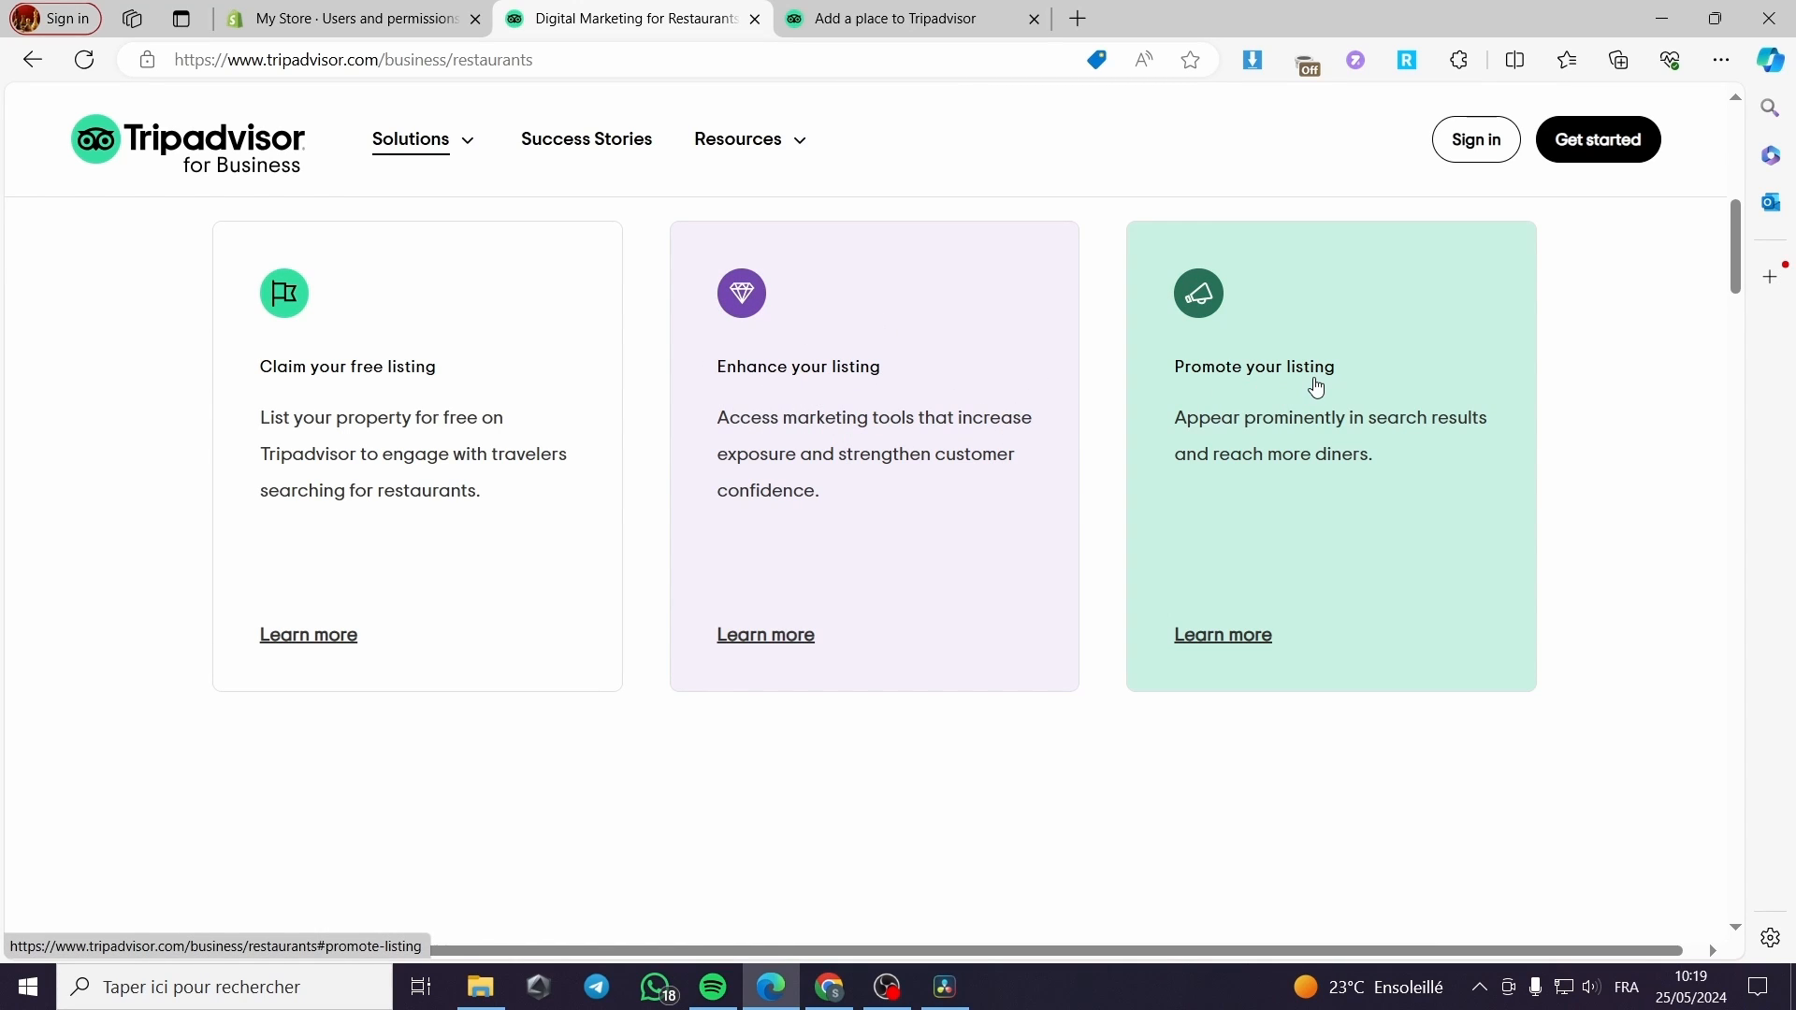
pyautogui.click(973, 28)
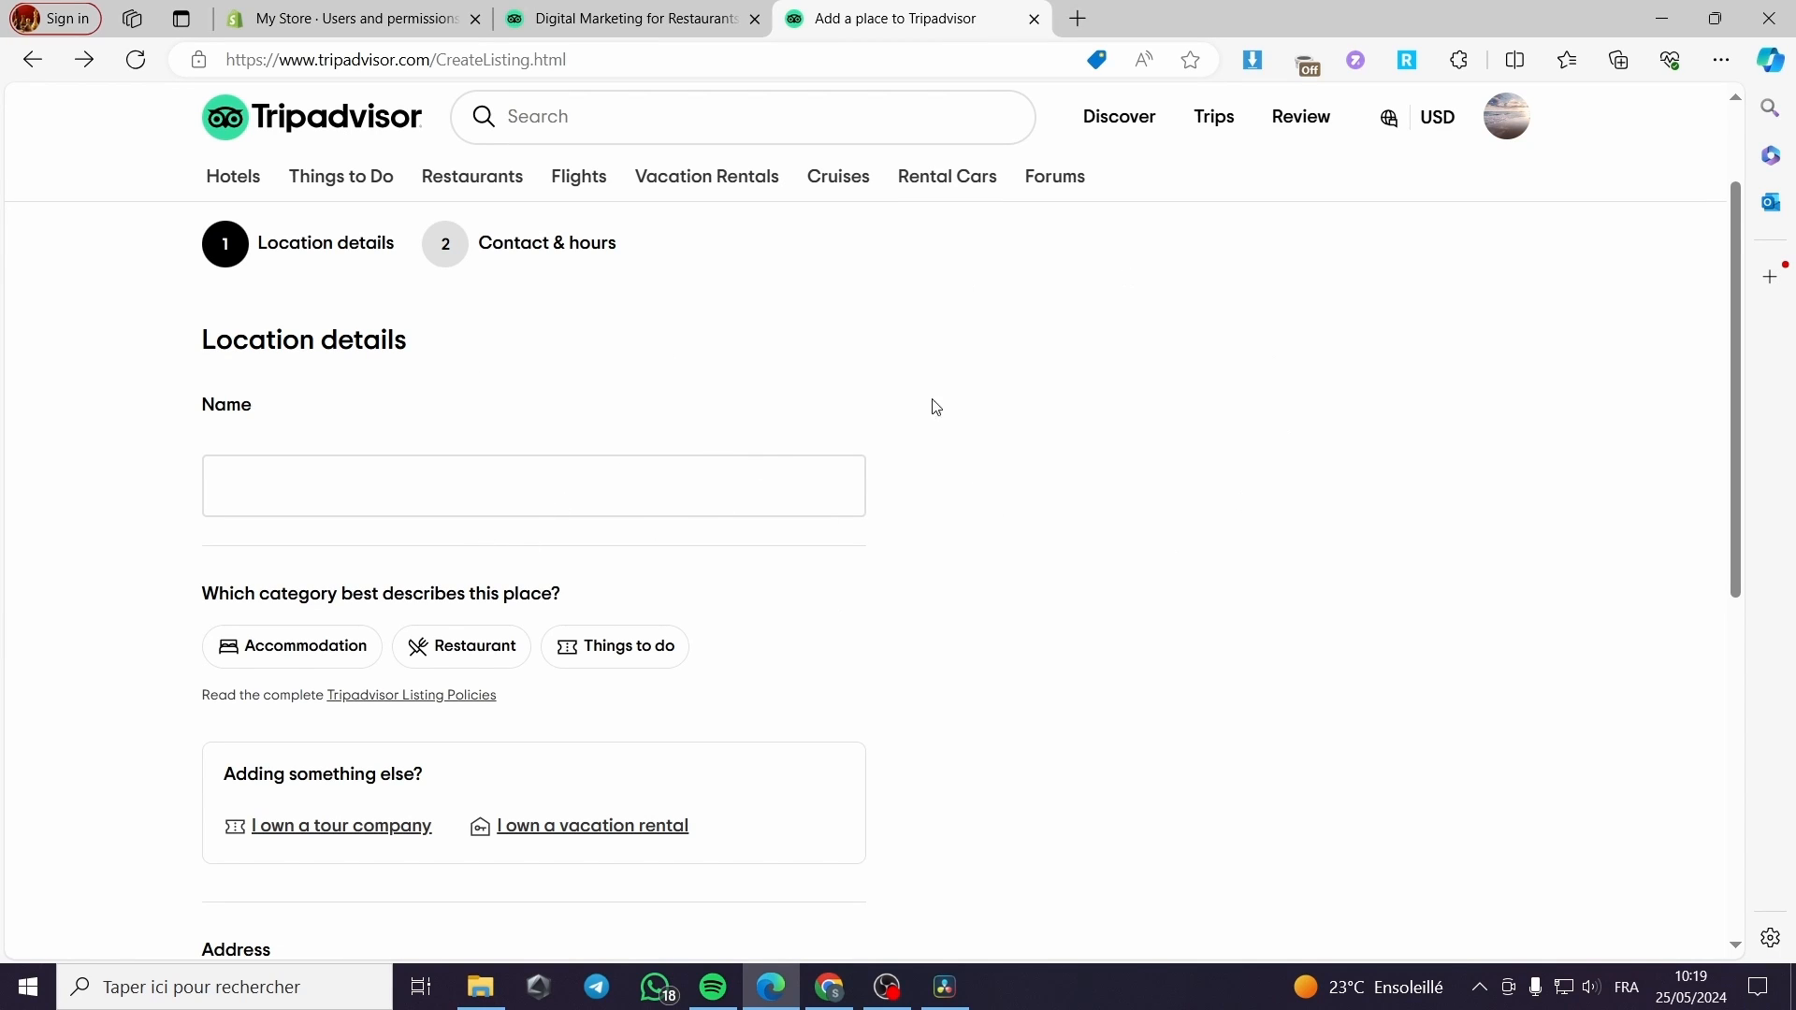
# Look over the name, category and address fields in the location details of the Add a place form
pyautogui.scroll(-1, 435, 439)
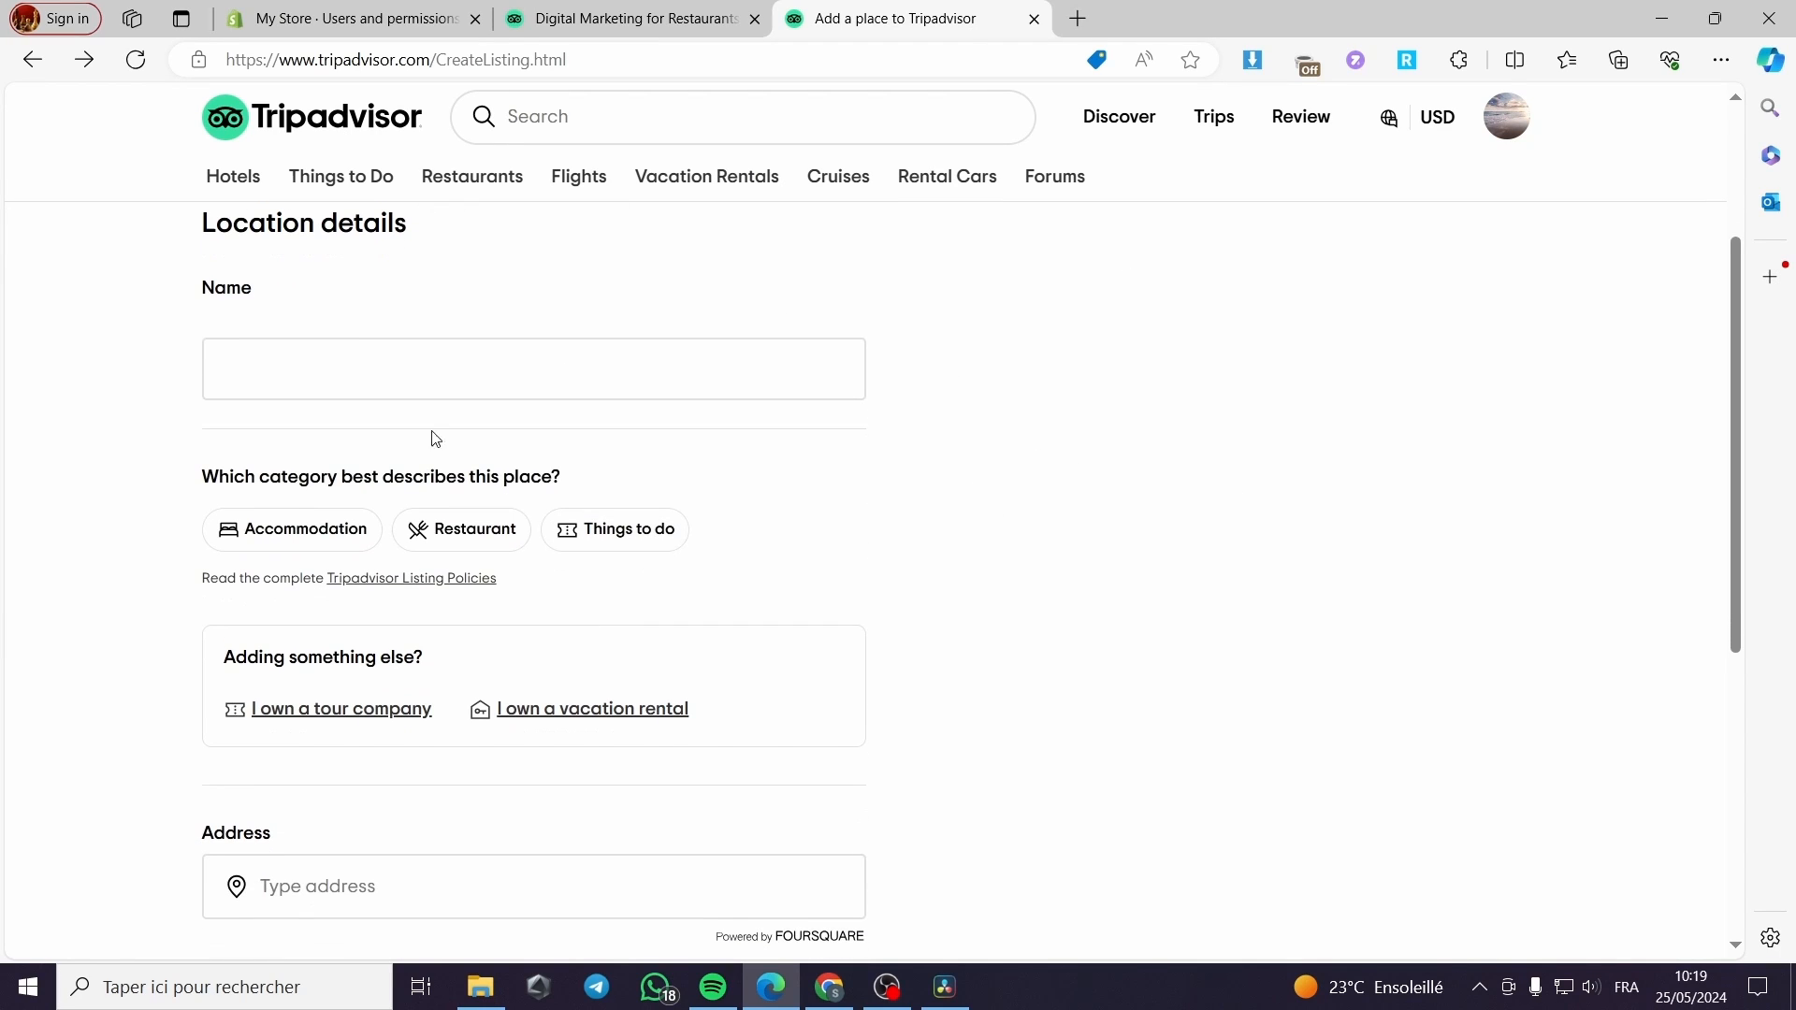
pyautogui.scroll(-3, 565, 514)
pyautogui.scroll(5, 874, 565)
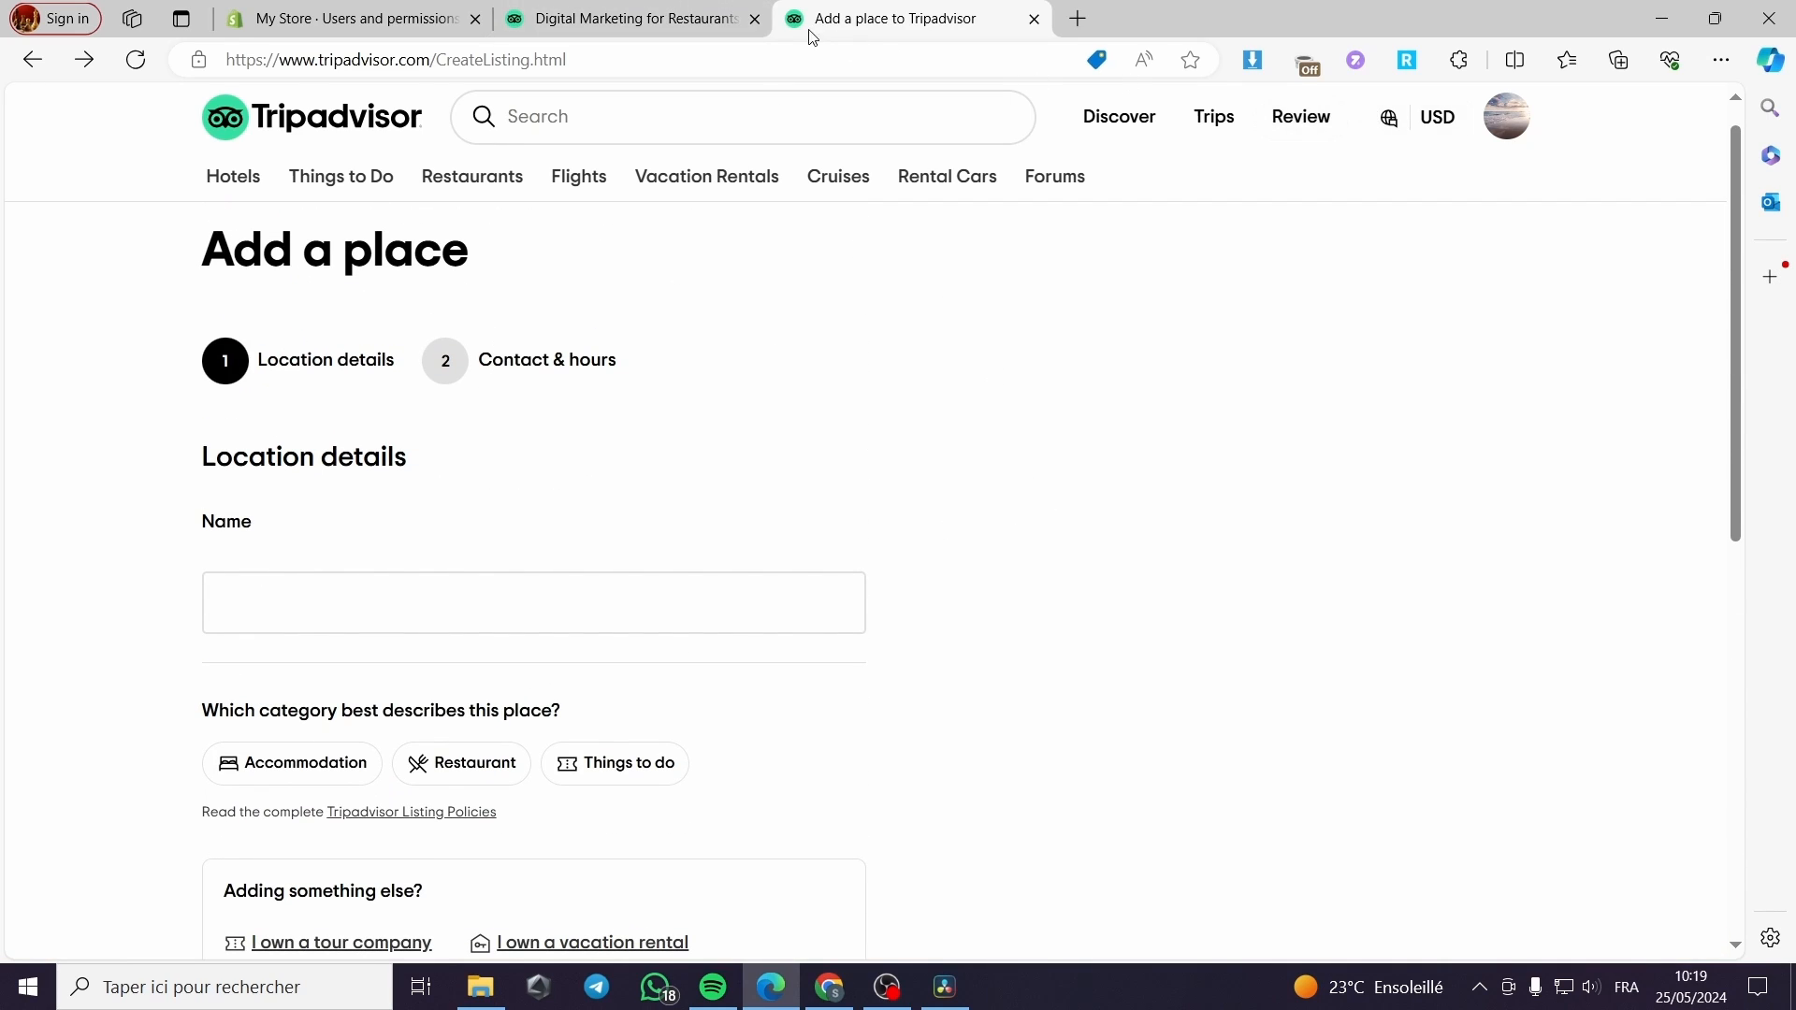
# Review the claim, enhance and promote listing solutions on the Tripadvisor for Business restaurants page and return to the Add a place form
pyautogui.click(641, 19)
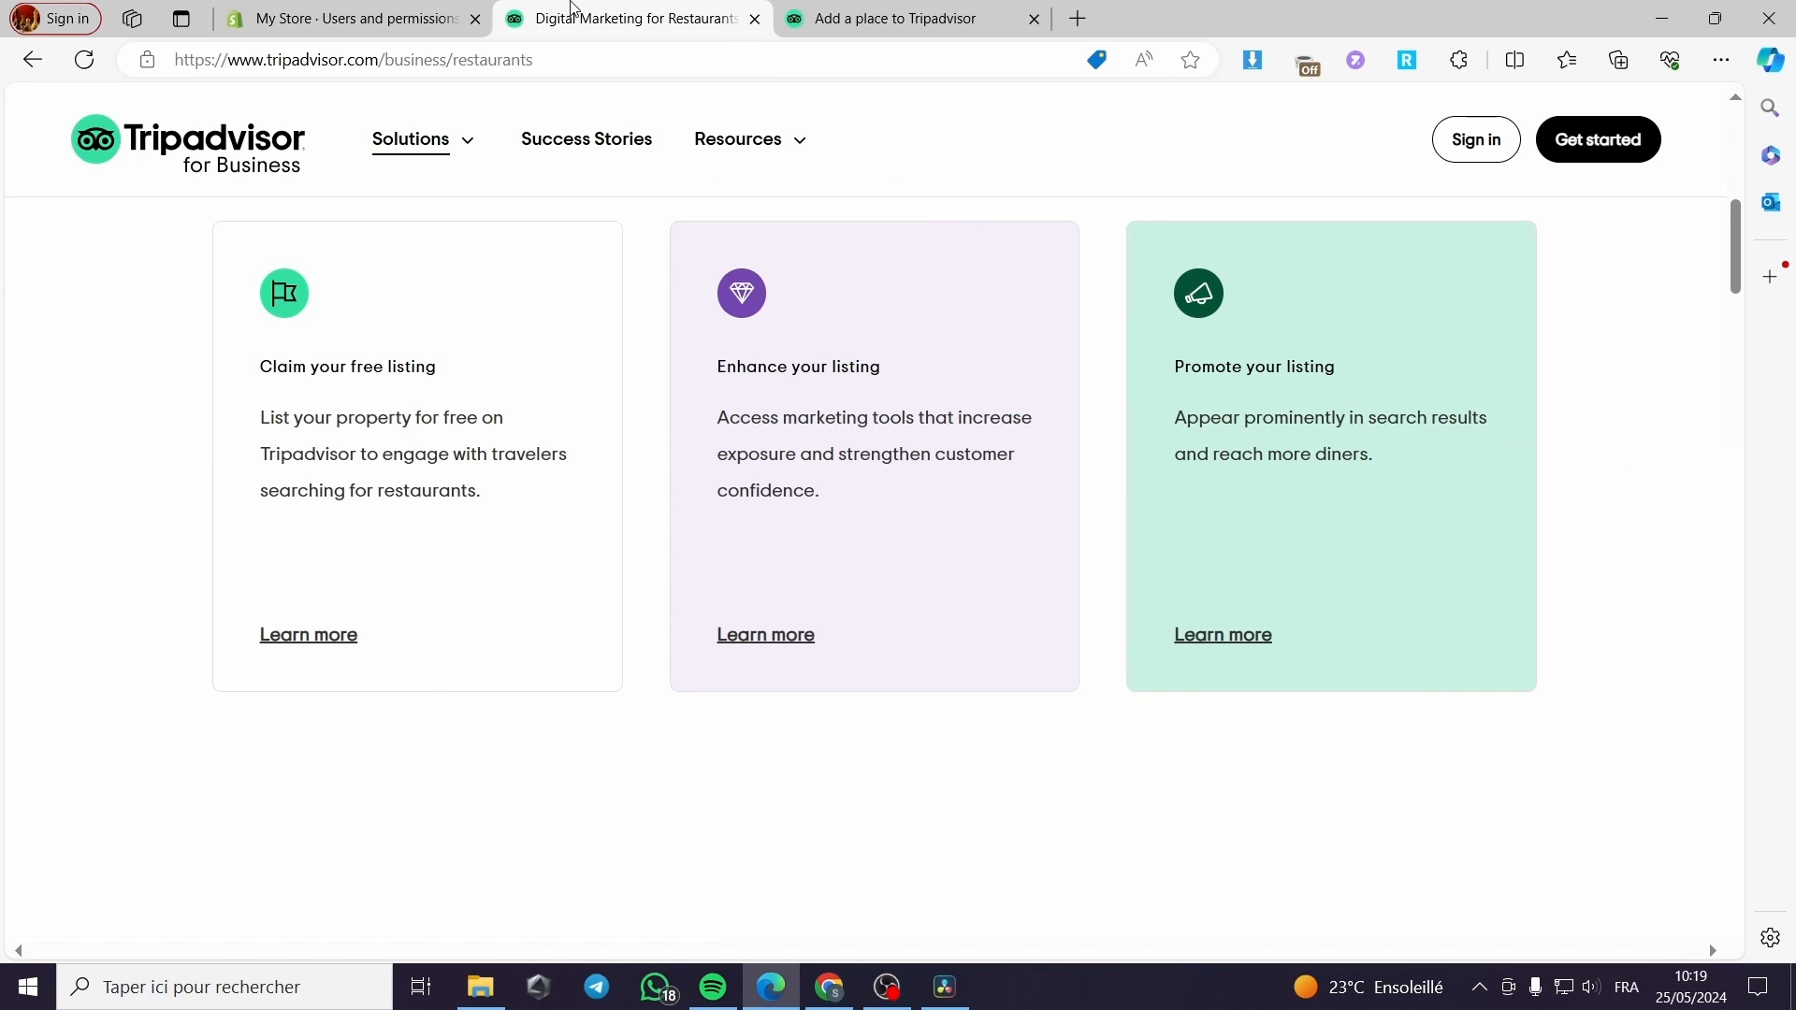
pyautogui.moveTo(935, 16)
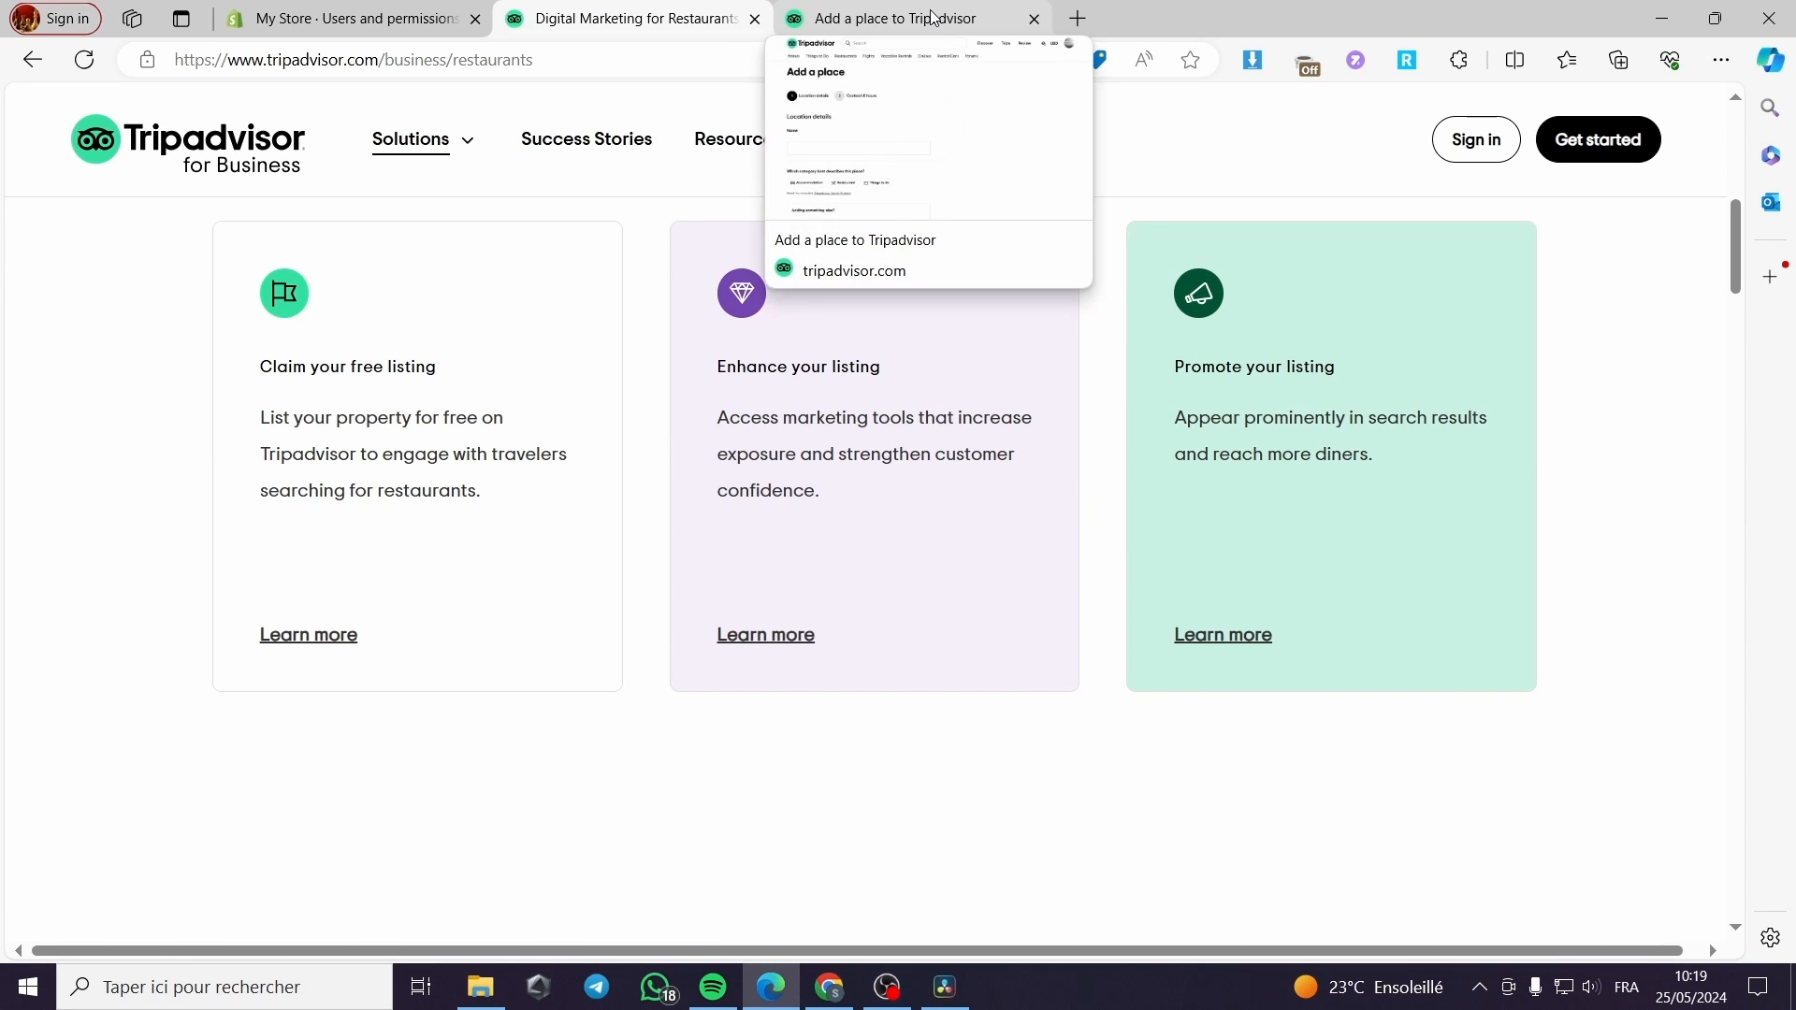
pyautogui.scroll(8, 1066, 567)
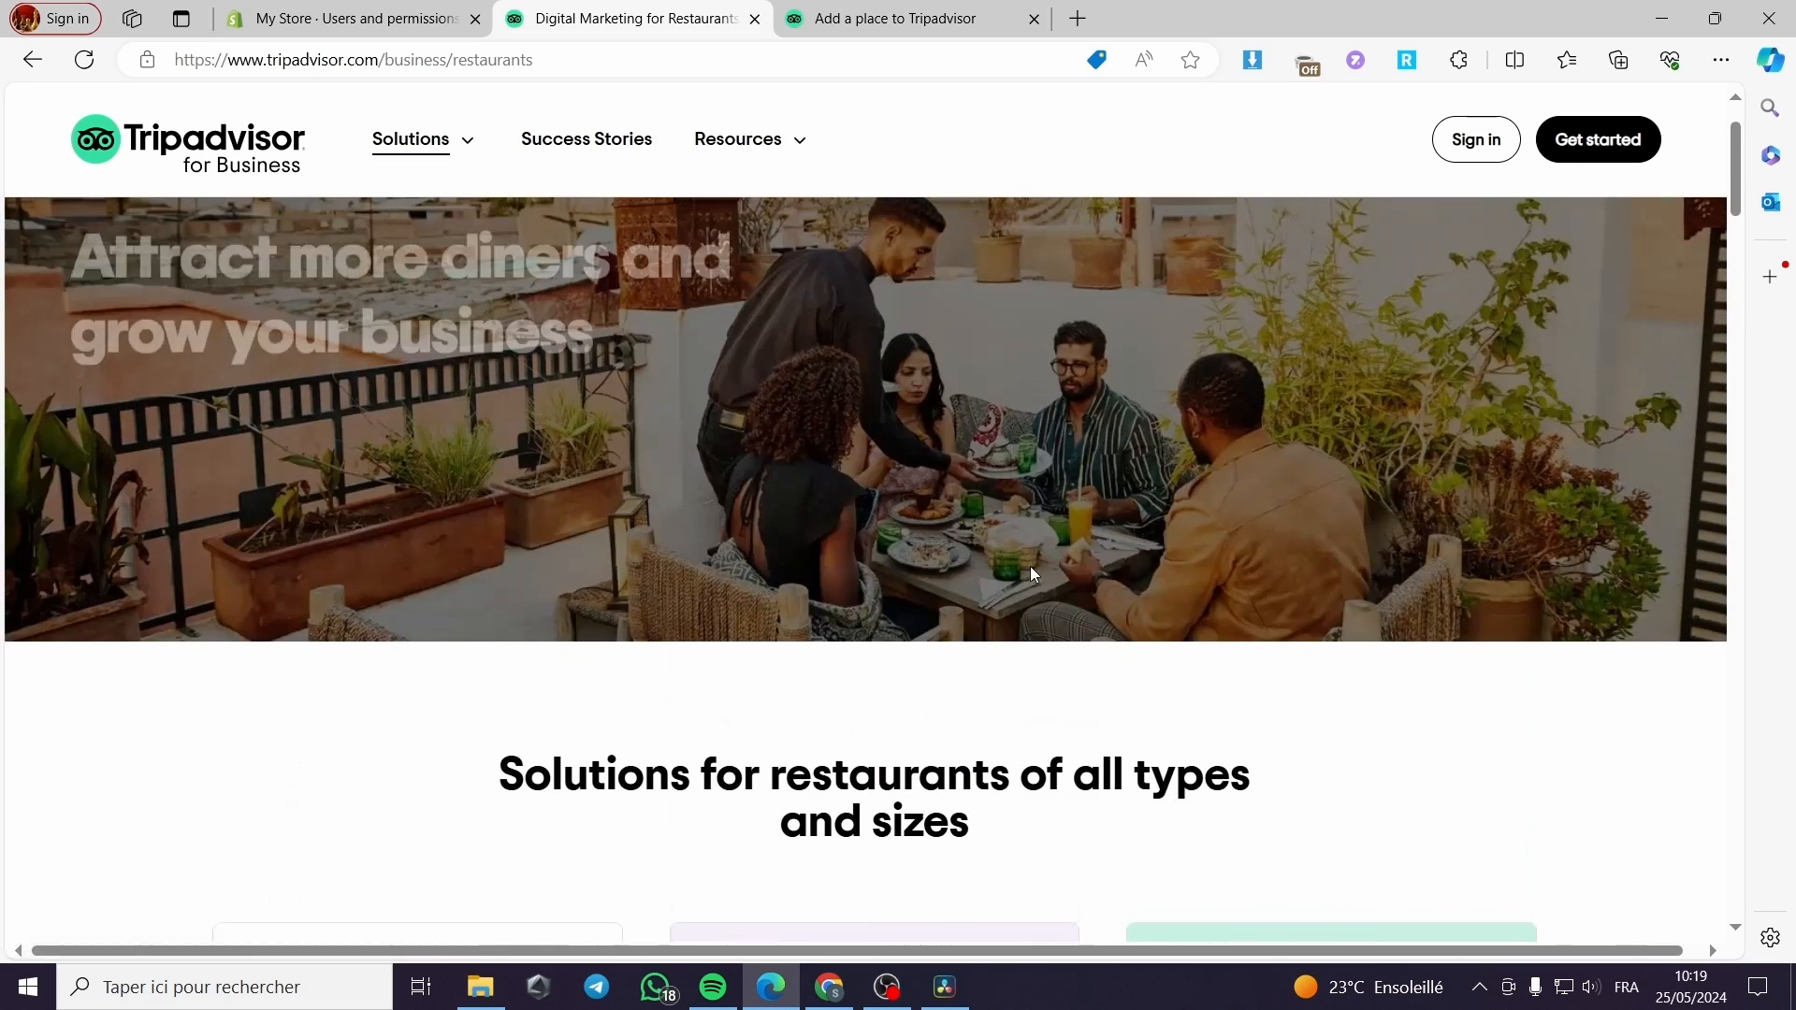
pyautogui.scroll(1, 915, 474)
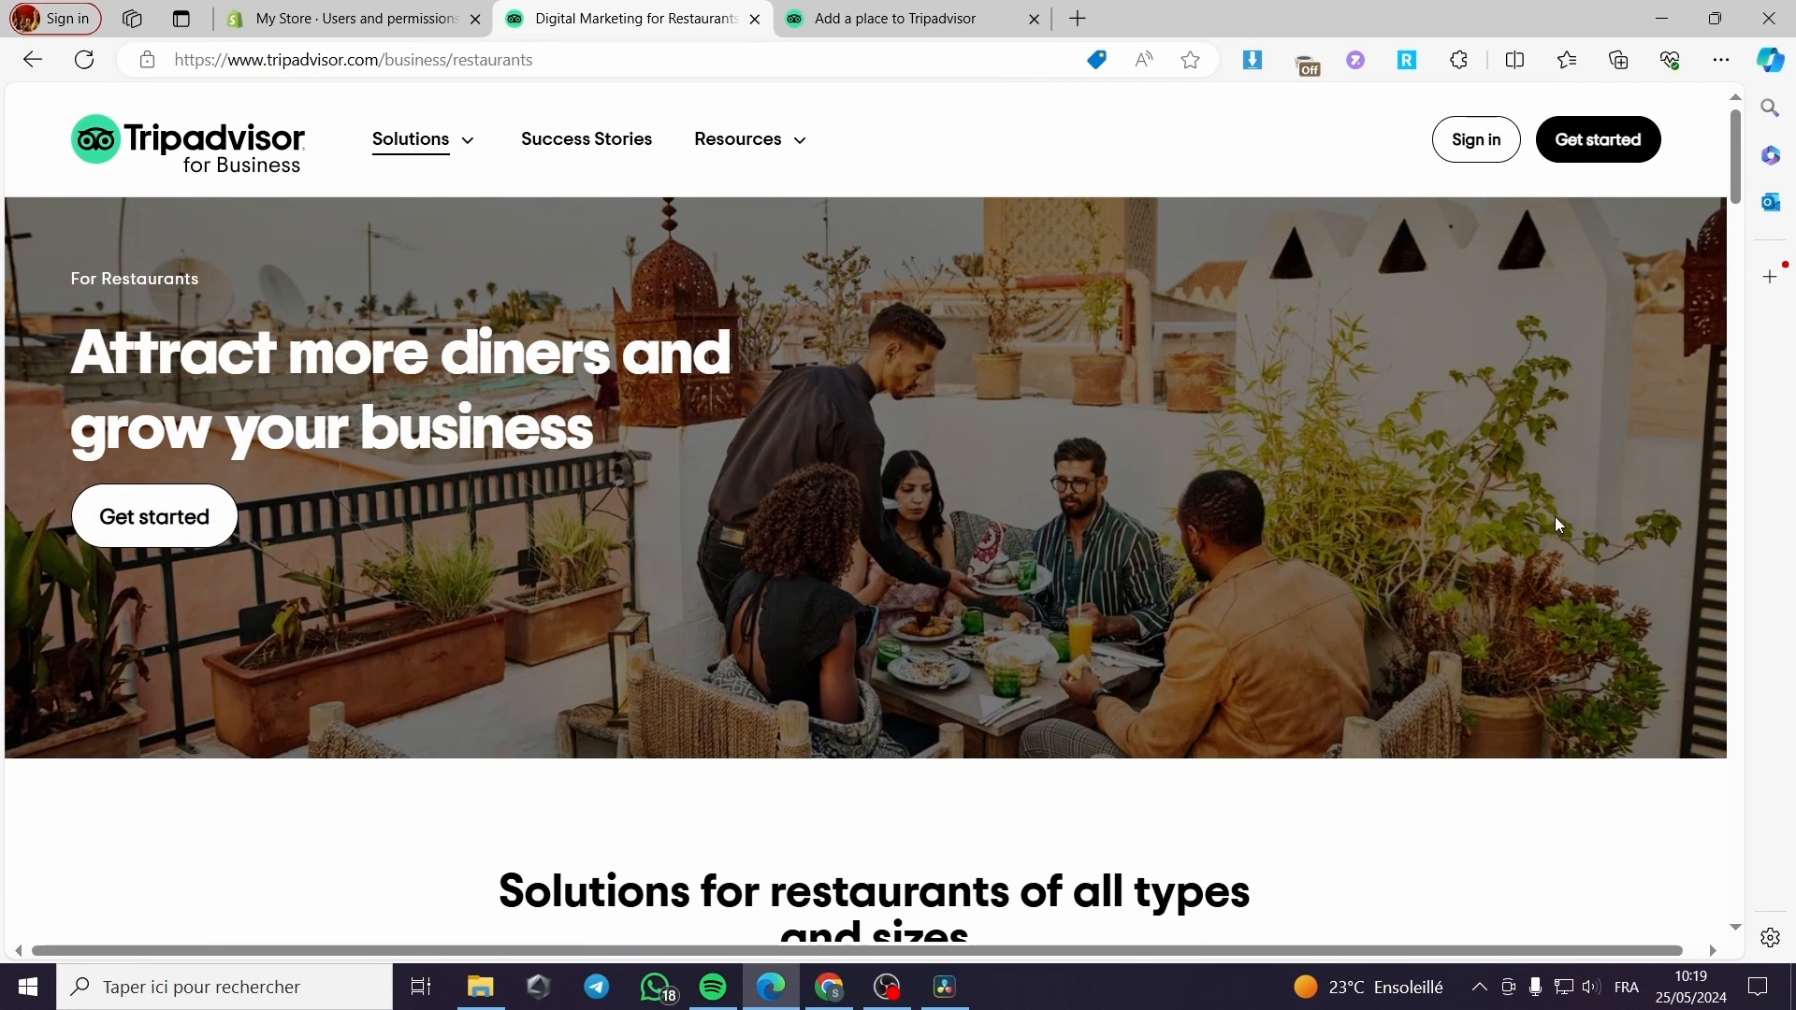
pyautogui.scroll(-7, 1310, 206)
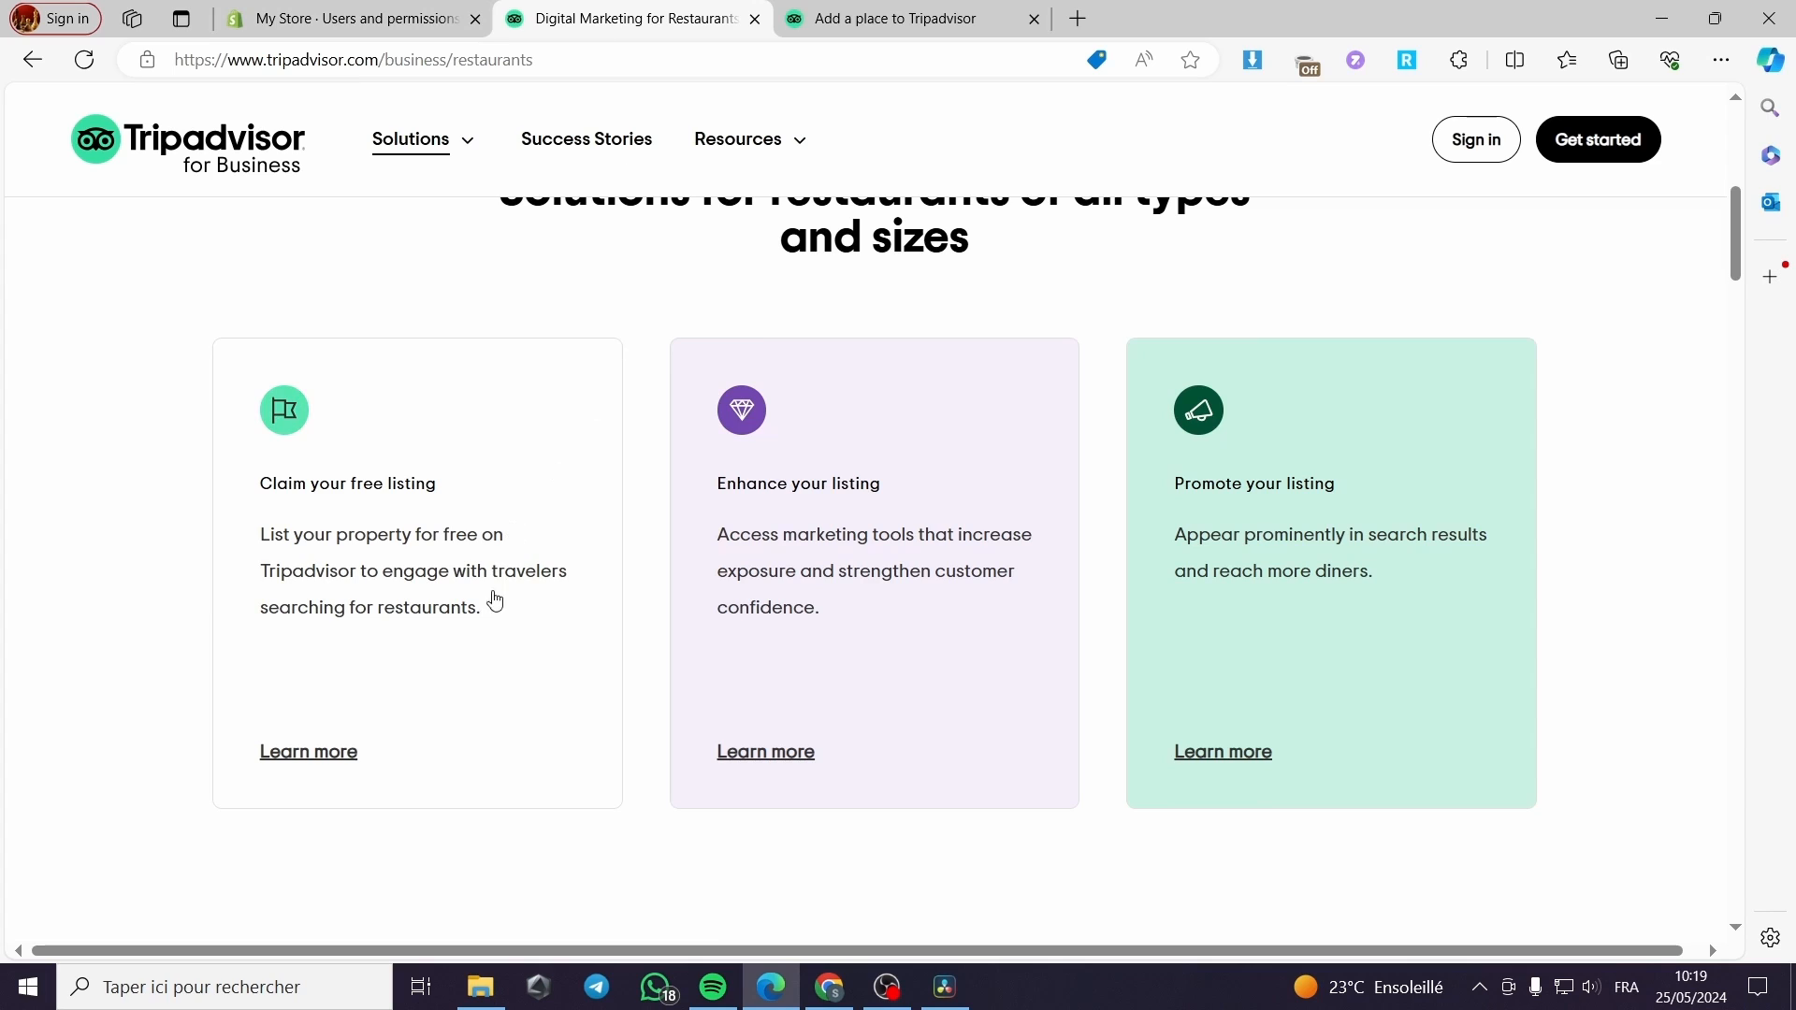
pyautogui.click(869, 10)
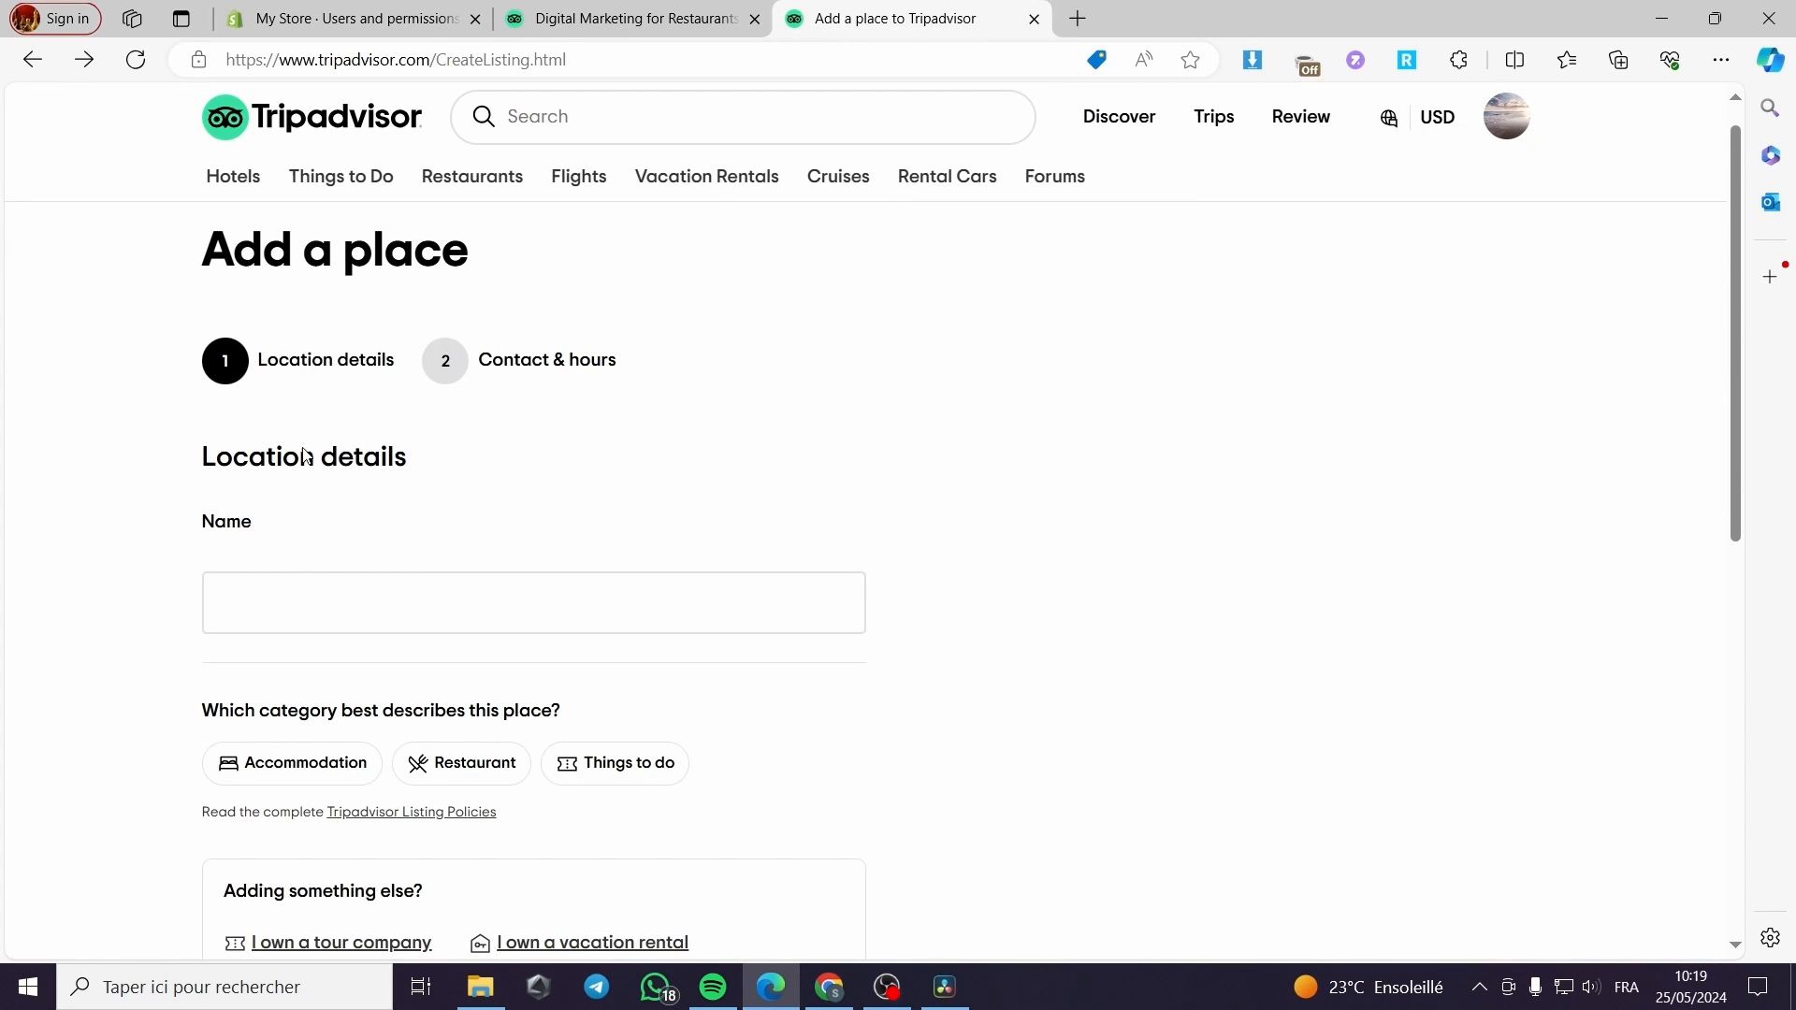
pyautogui.scroll(-1, 383, 664)
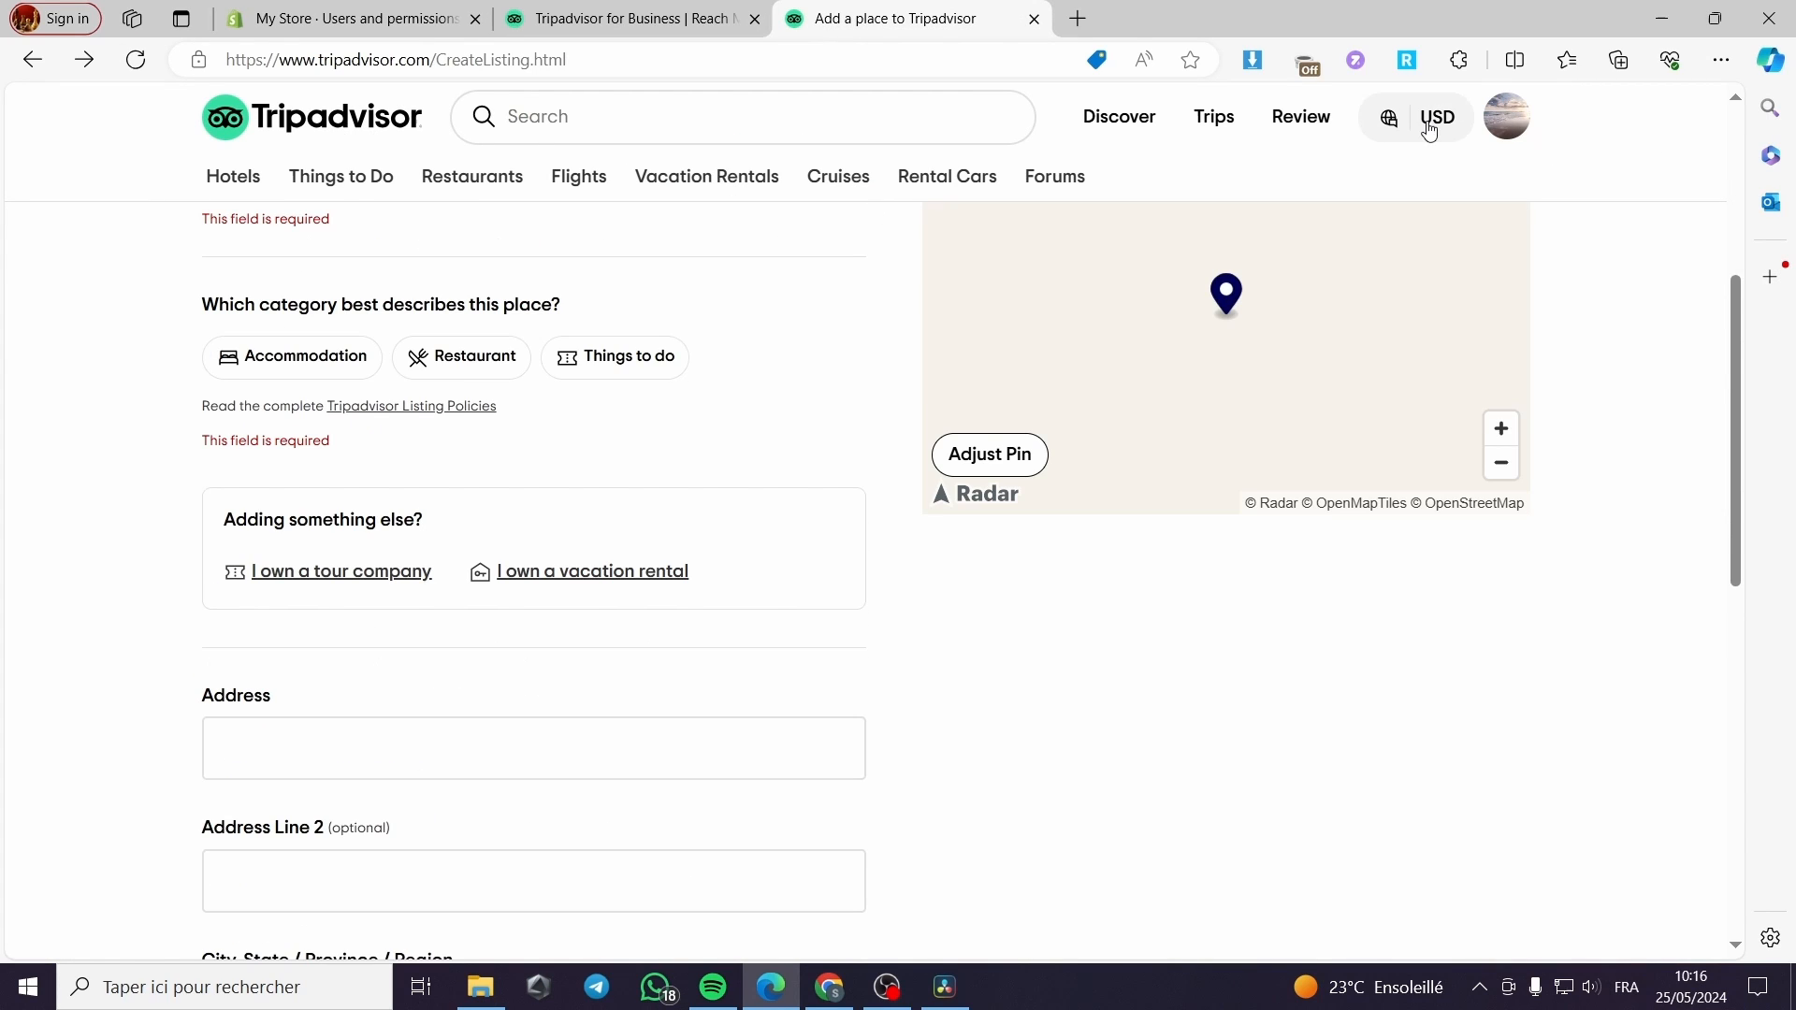
# Open the account info page, dismiss the extra Google sign-in window, and look over the personal detail fields
pyautogui.moveTo(1516, 121)
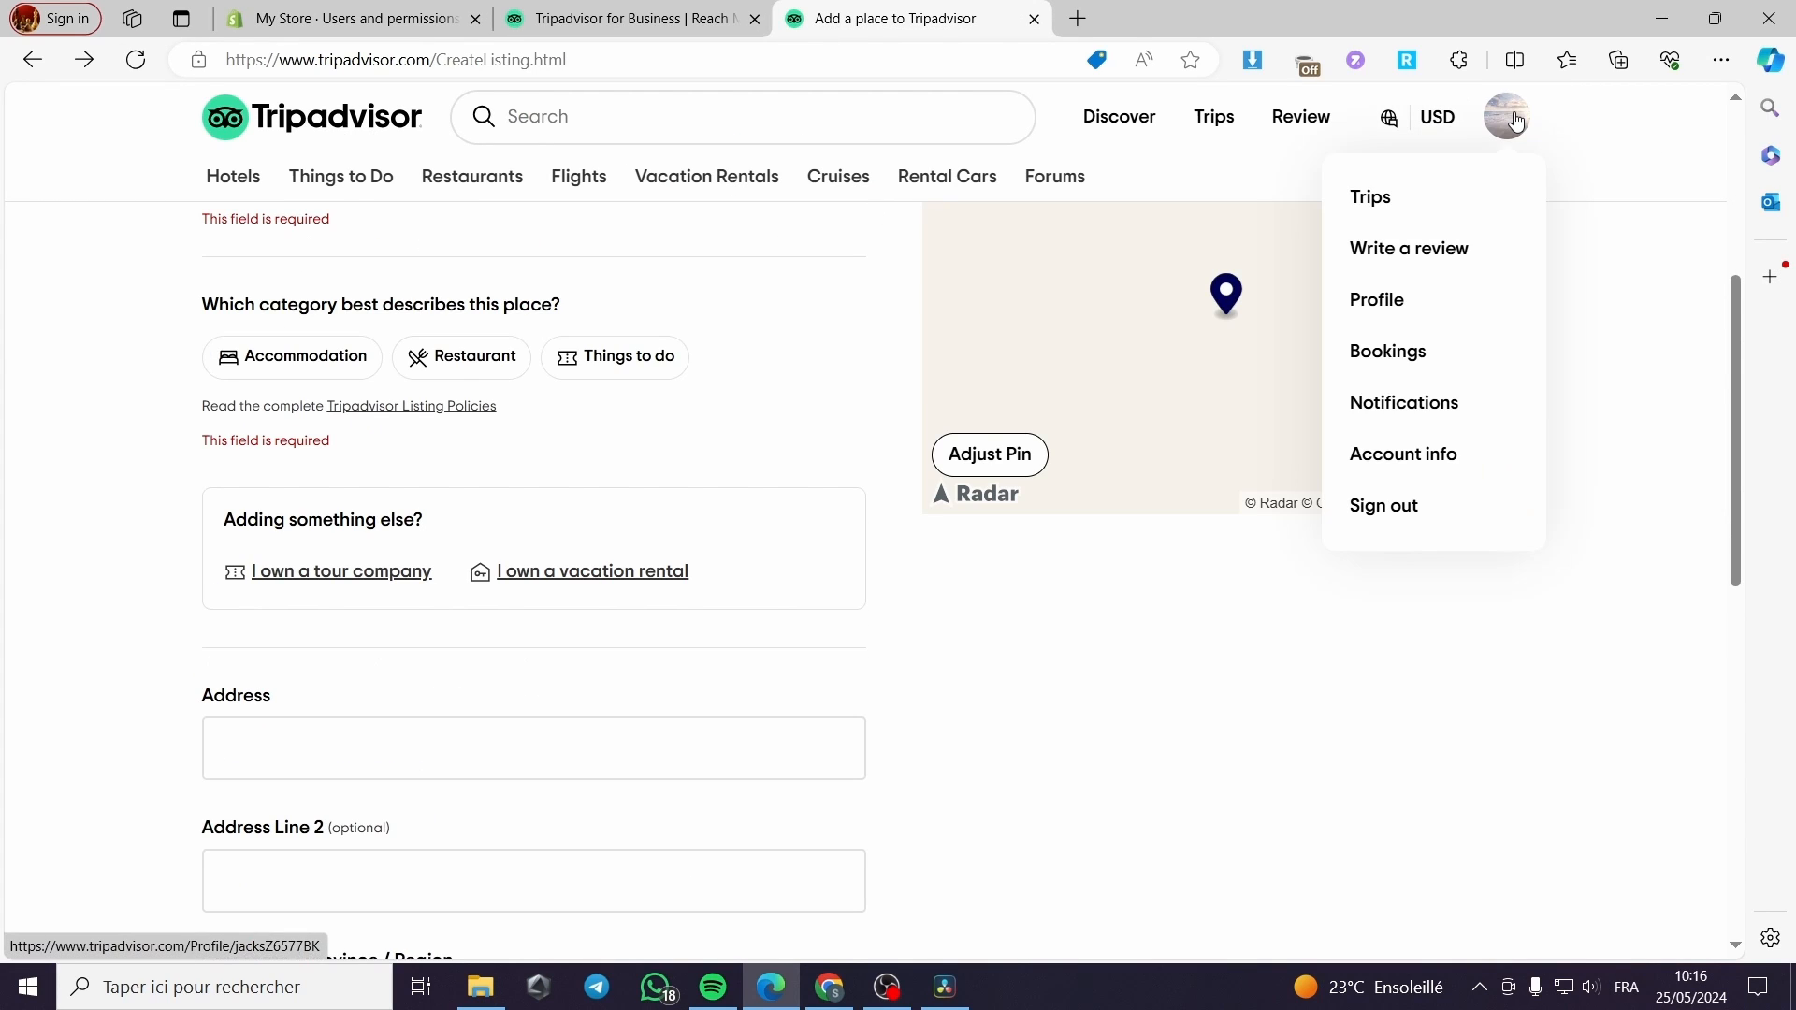
pyautogui.click(1441, 465)
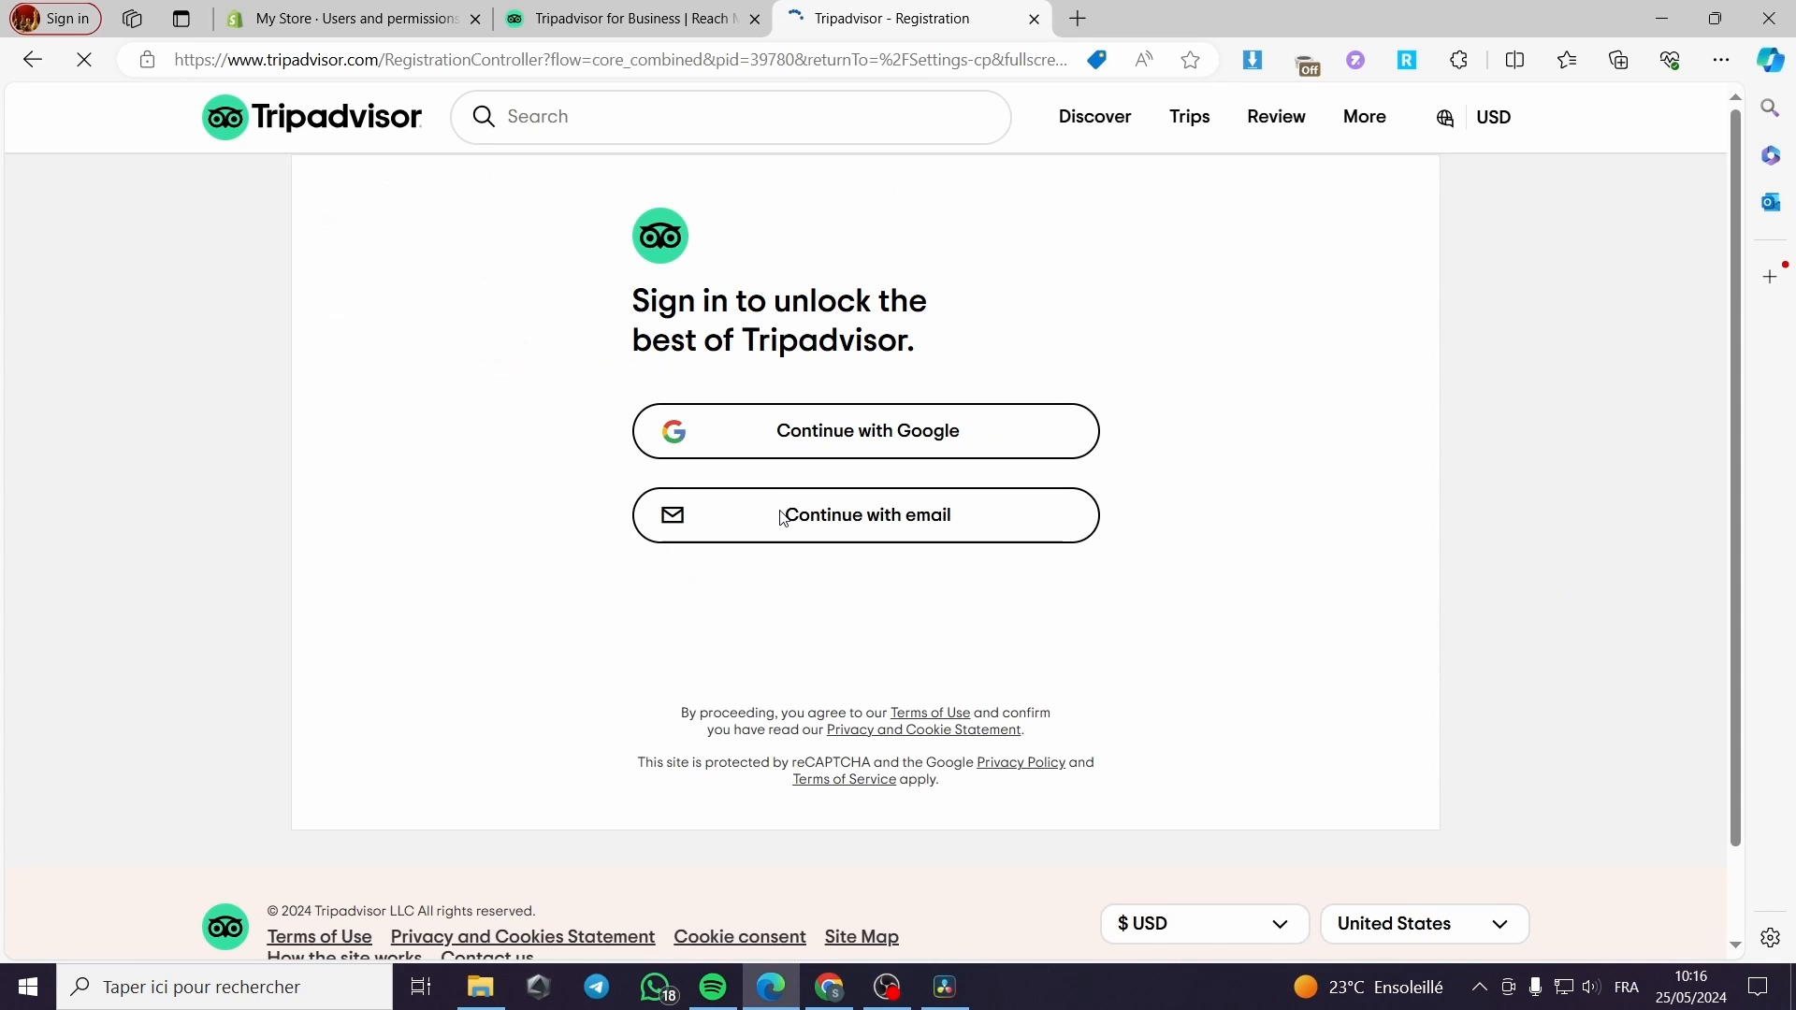
pyautogui.click(977, 449)
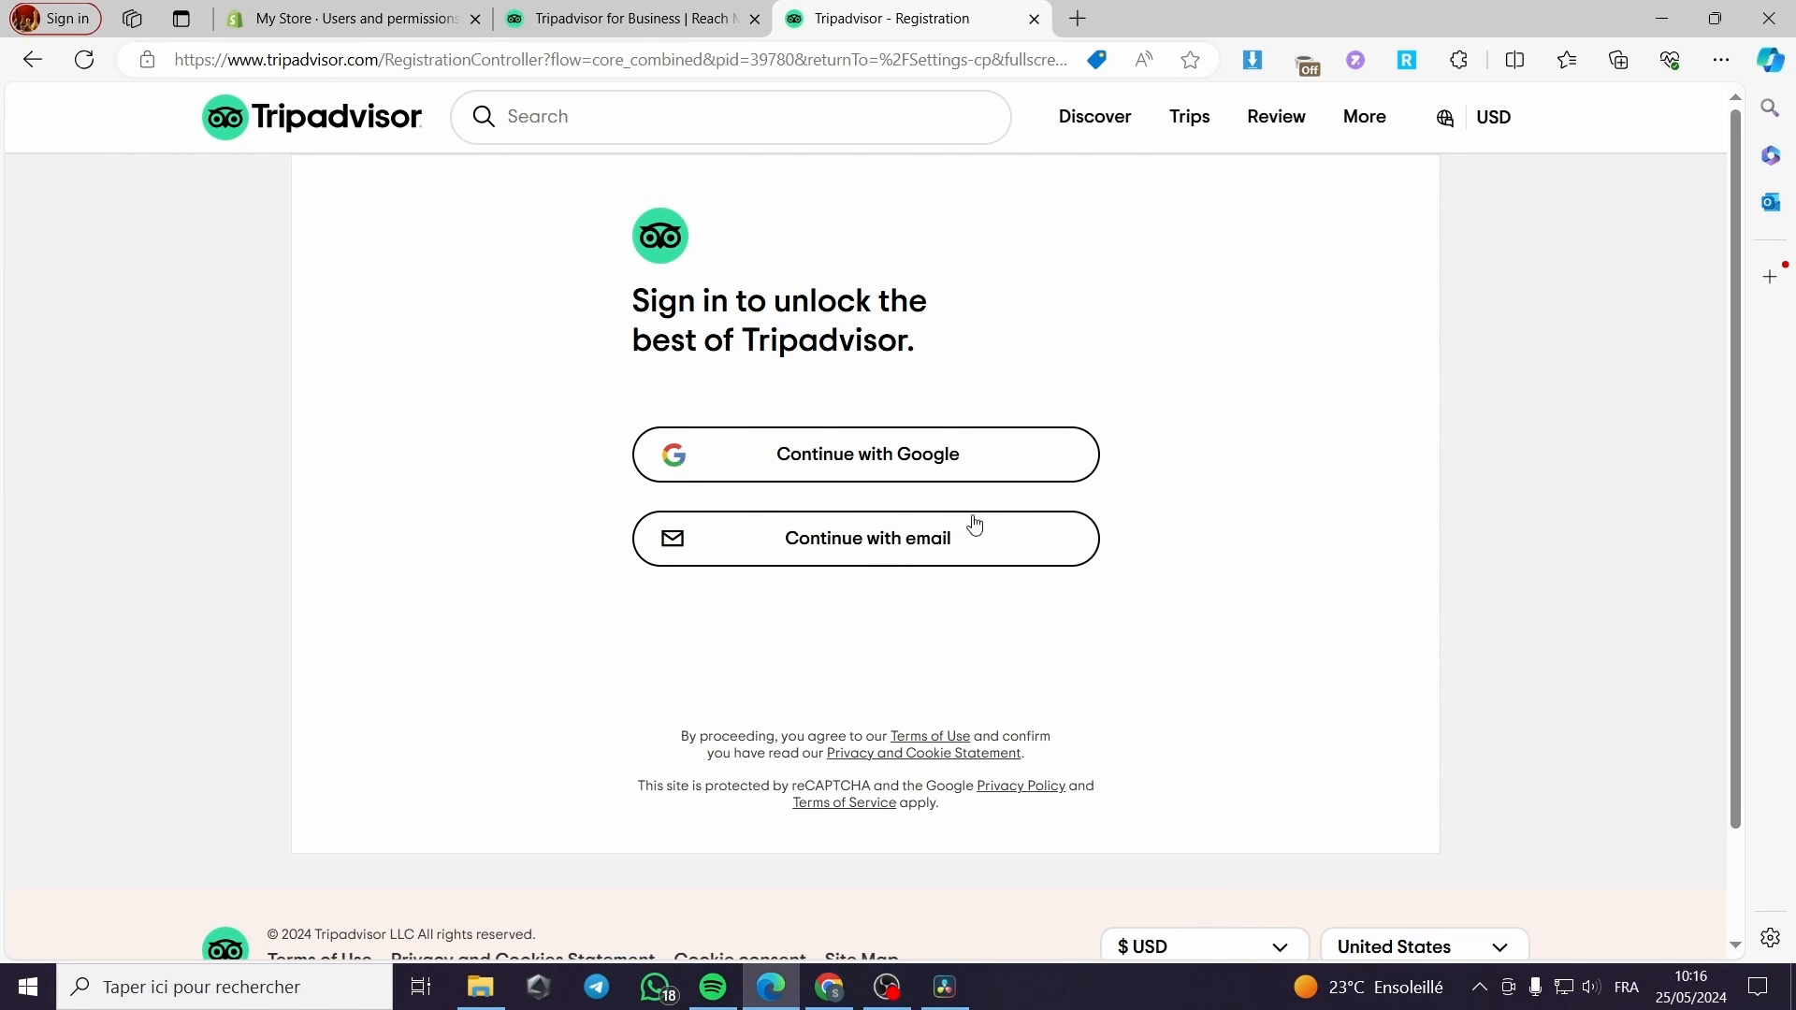
pyautogui.click(1014, 460)
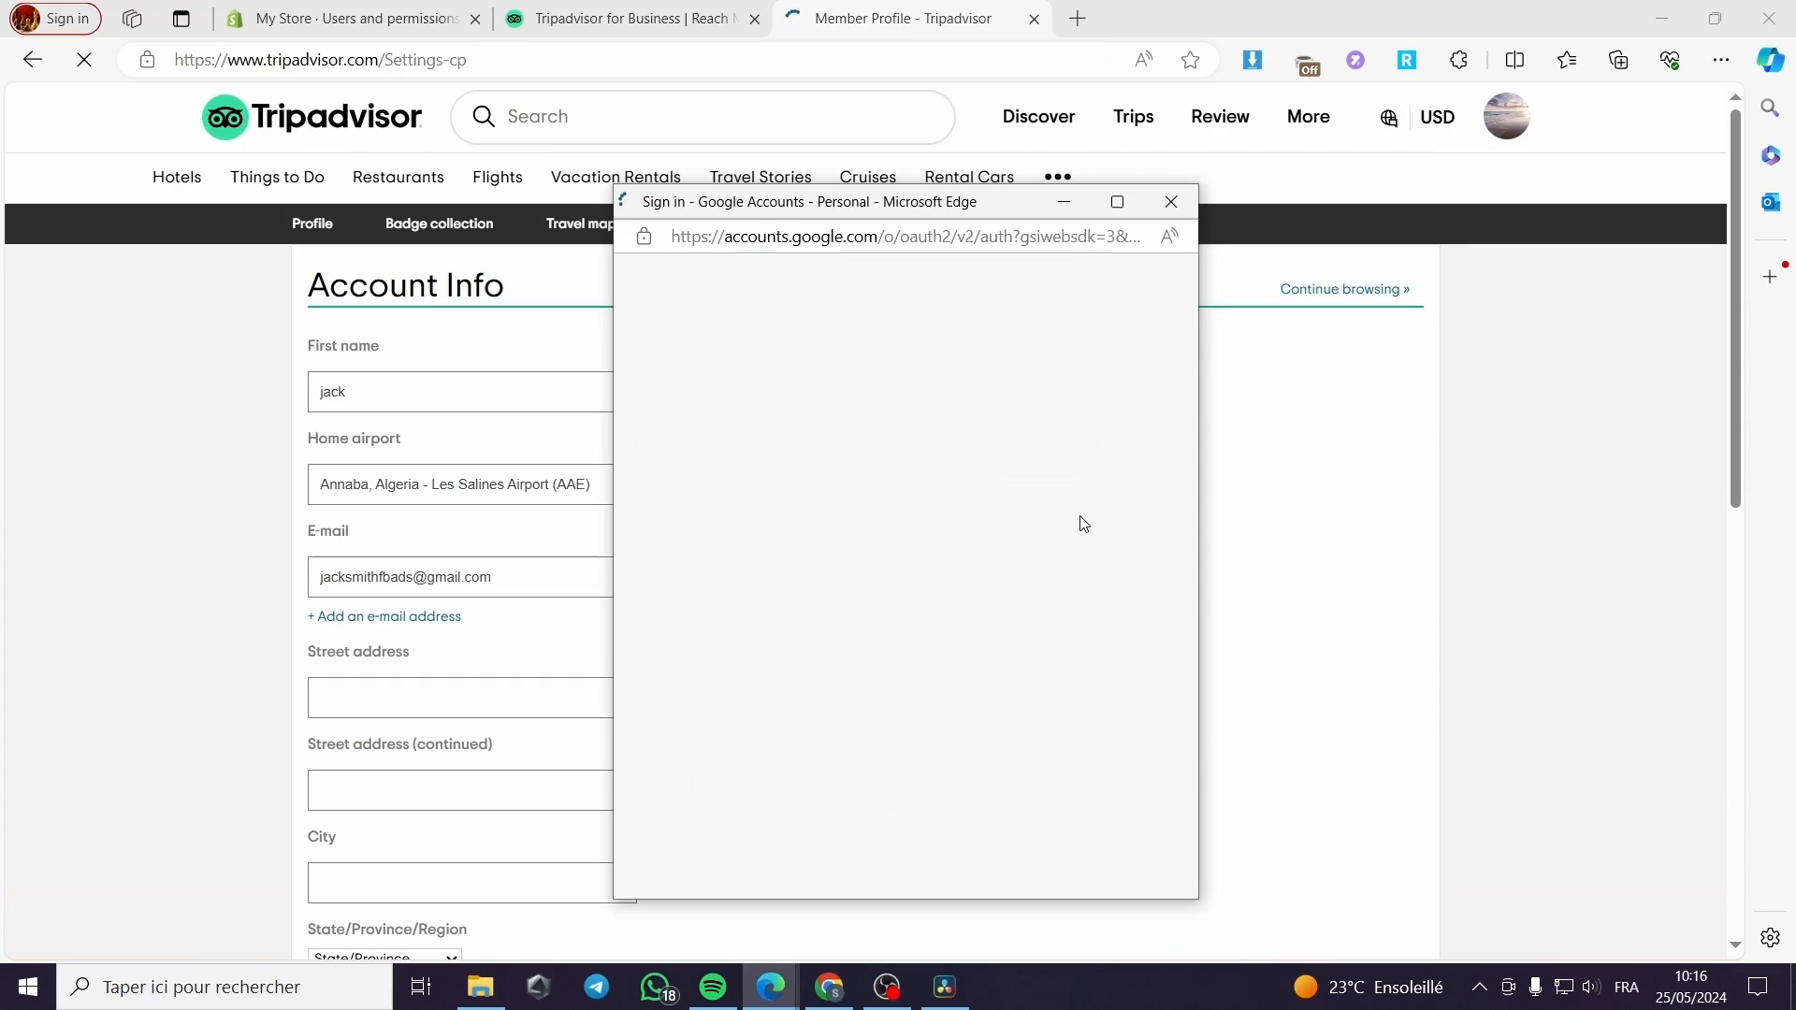
pyautogui.click(1184, 202)
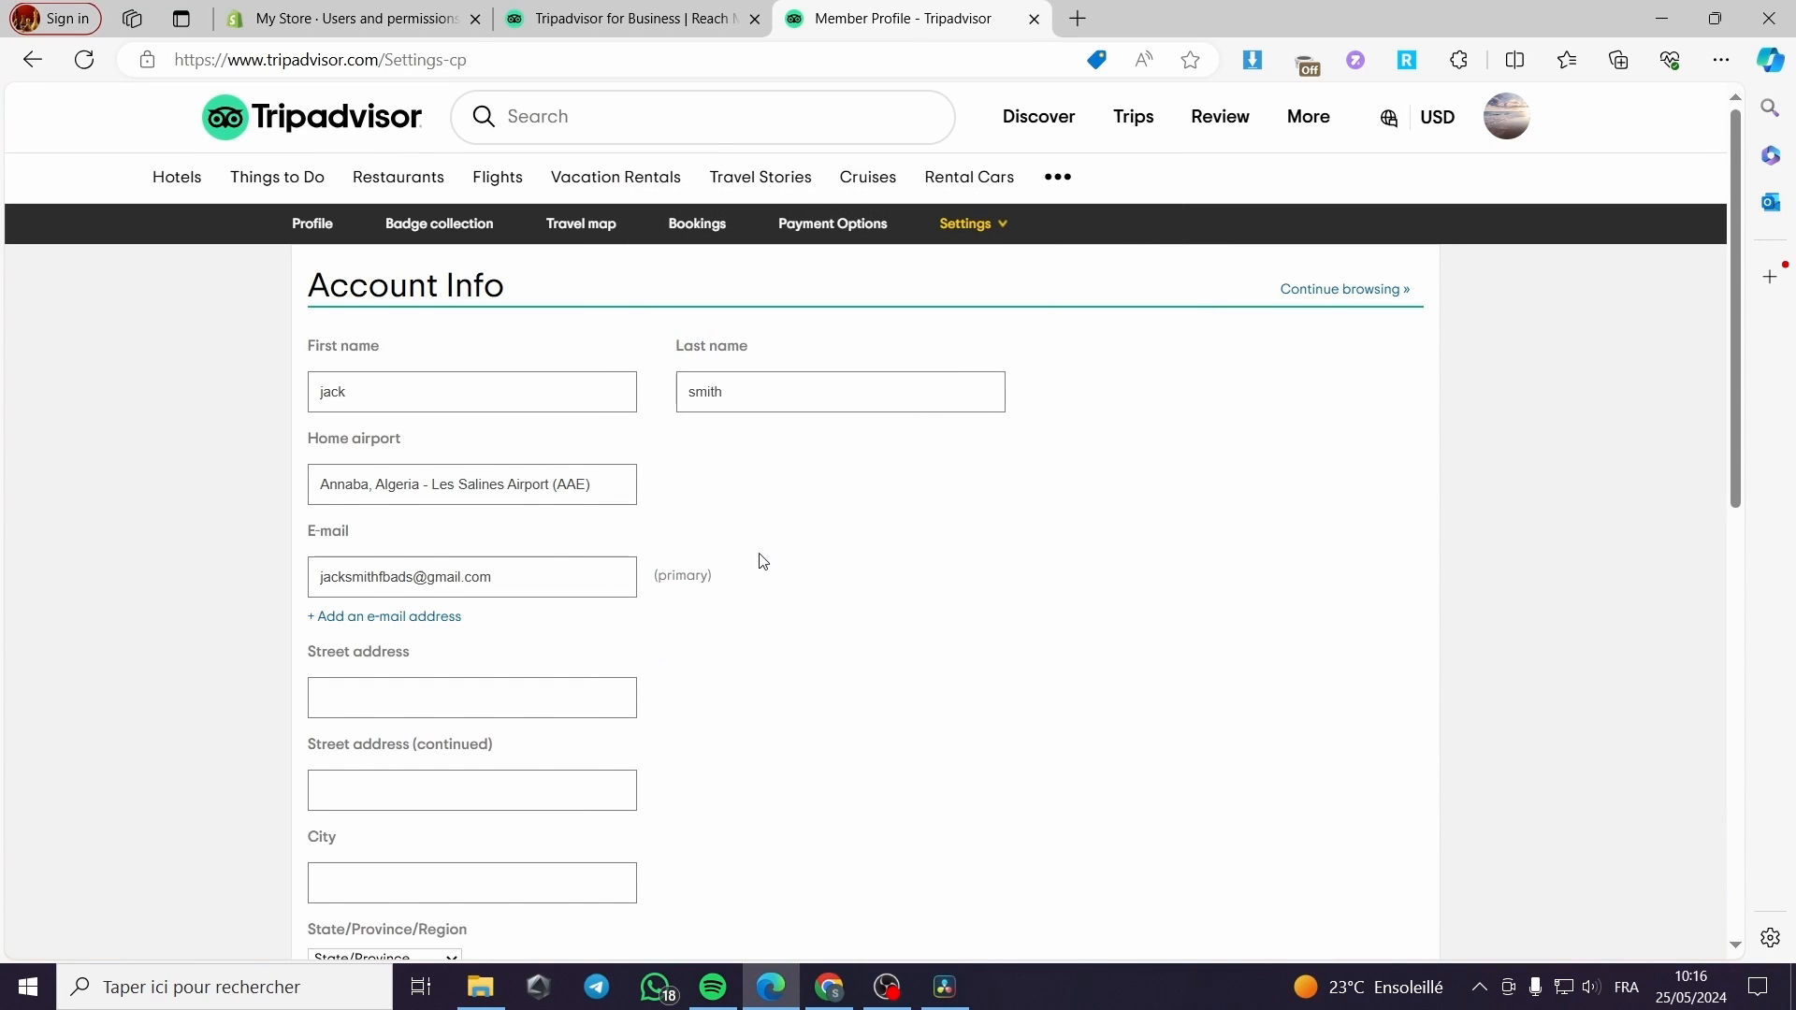
pyautogui.scroll(-6, 764, 561)
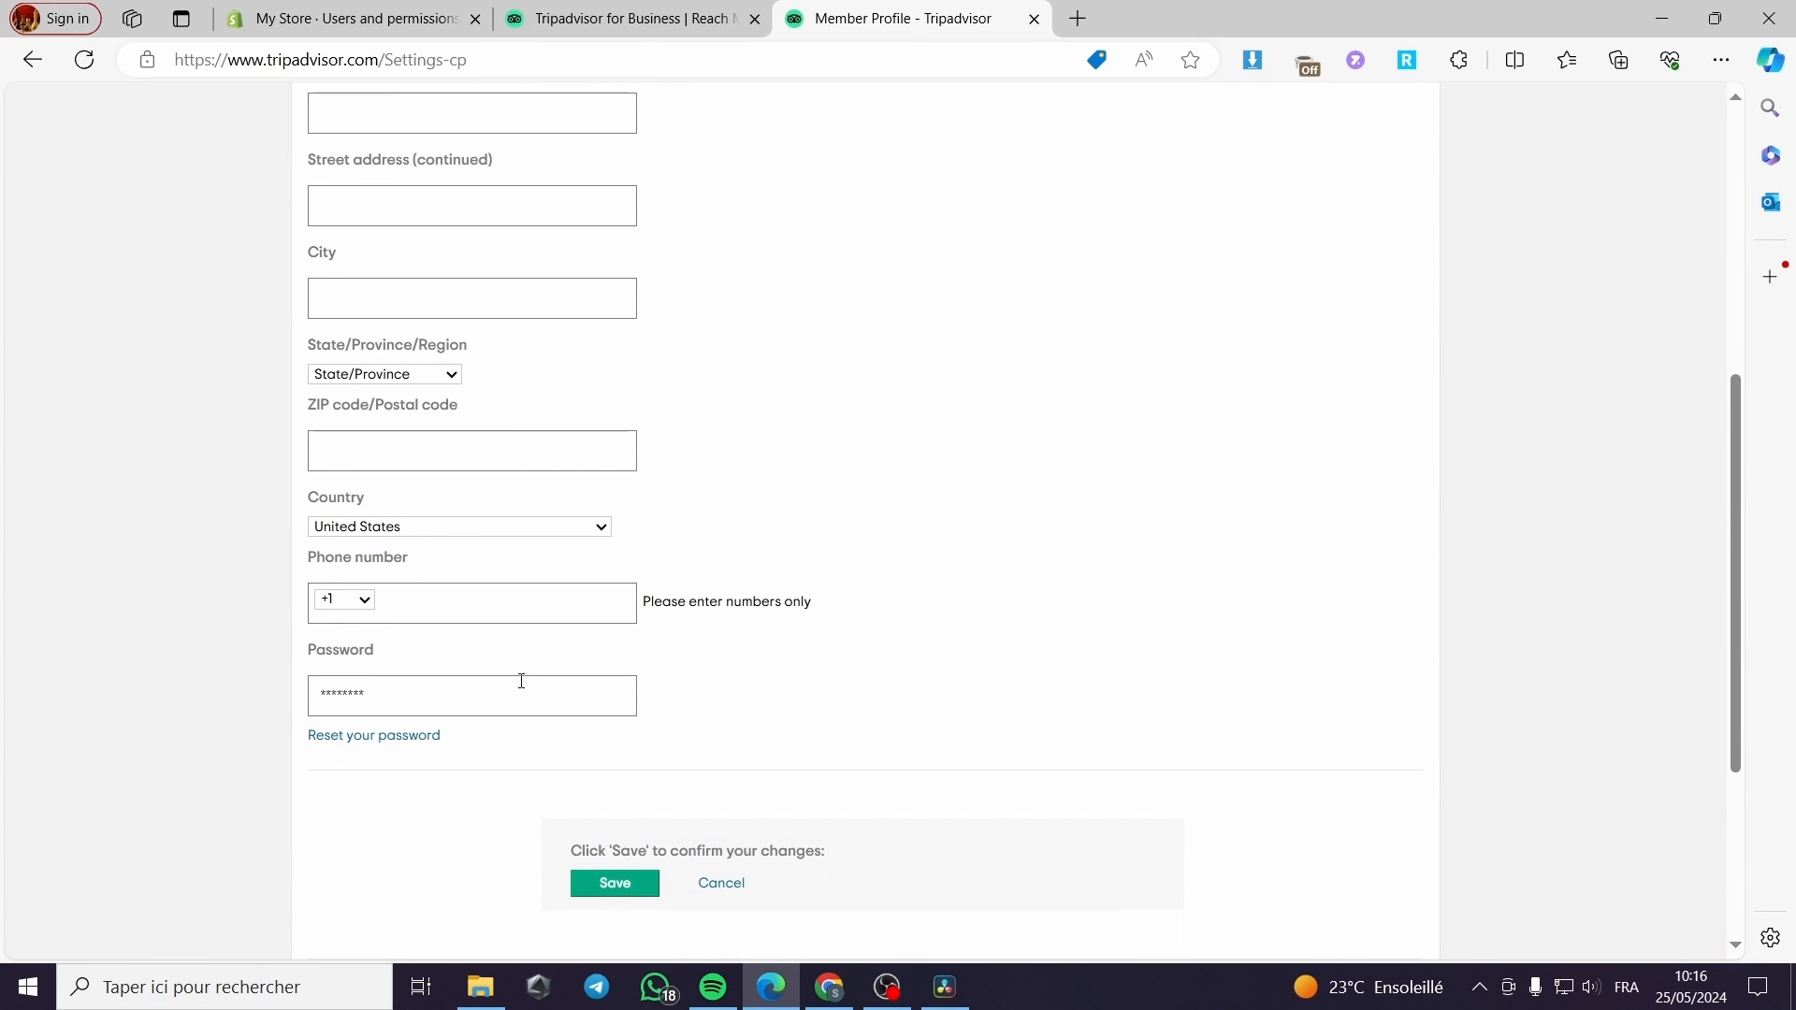
pyautogui.scroll(6, 922, 847)
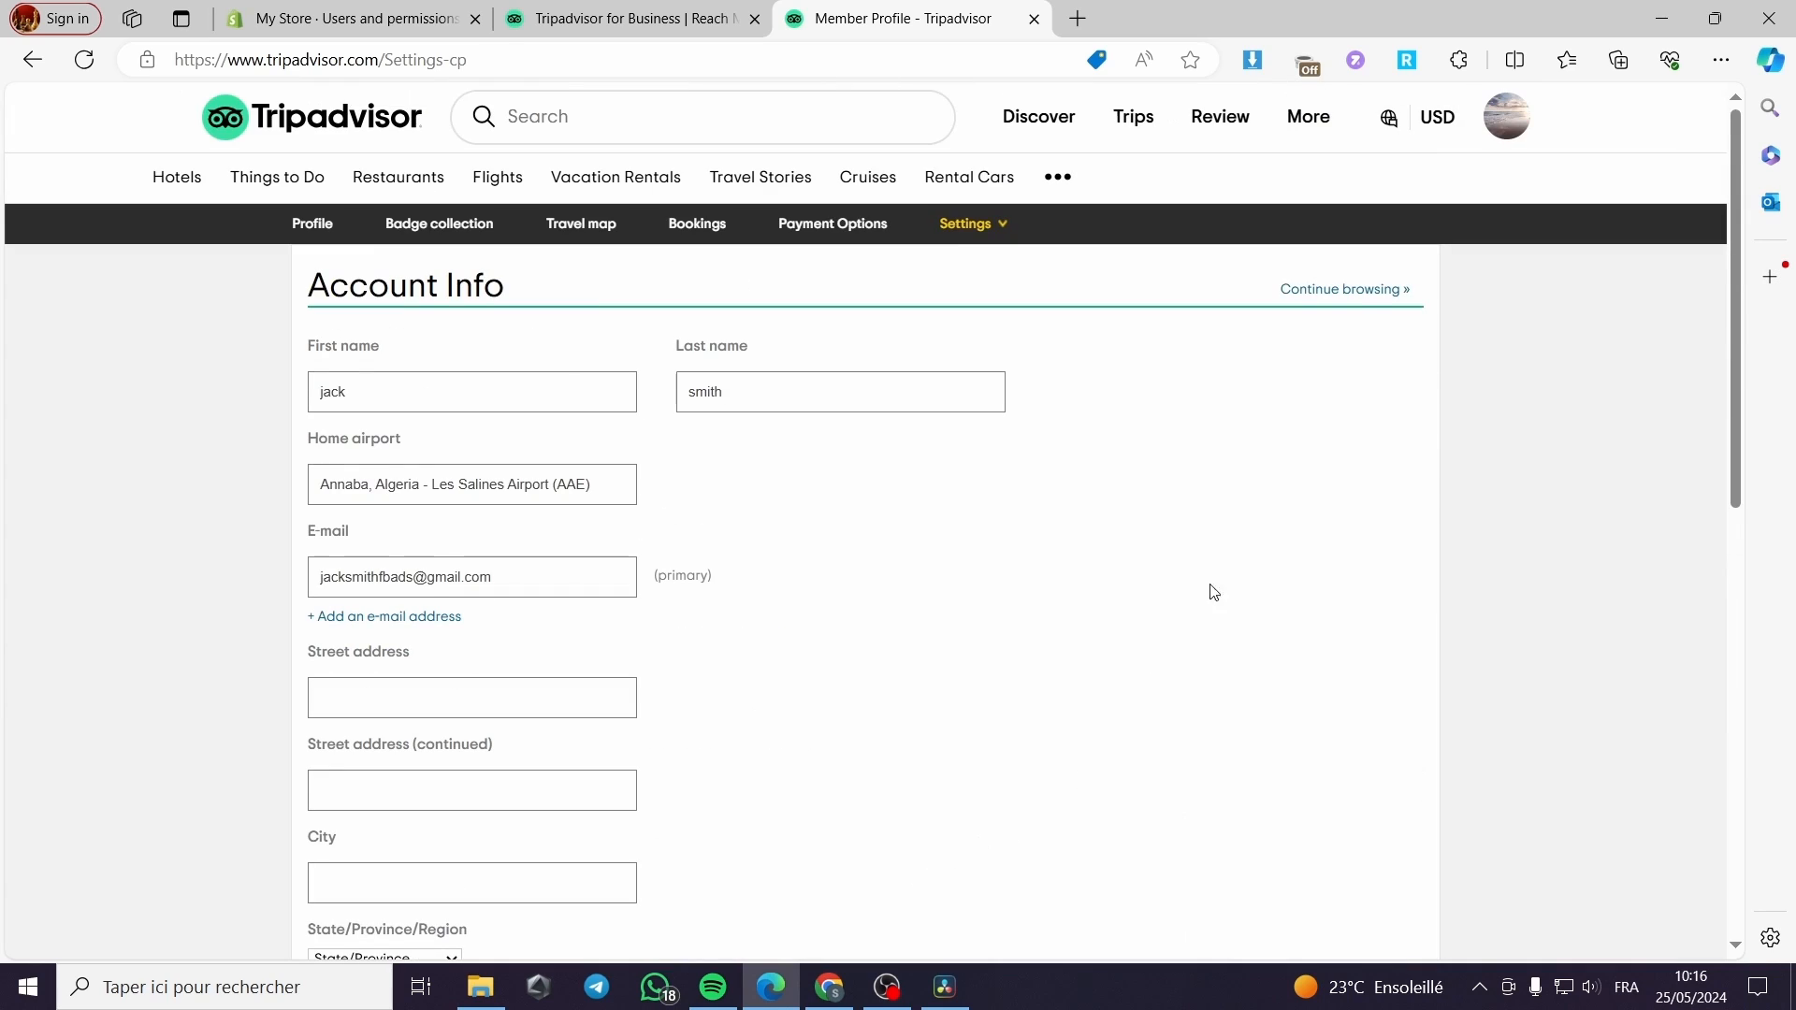
# View the account's payment options and look over its travel map page
pyautogui.click(869, 234)
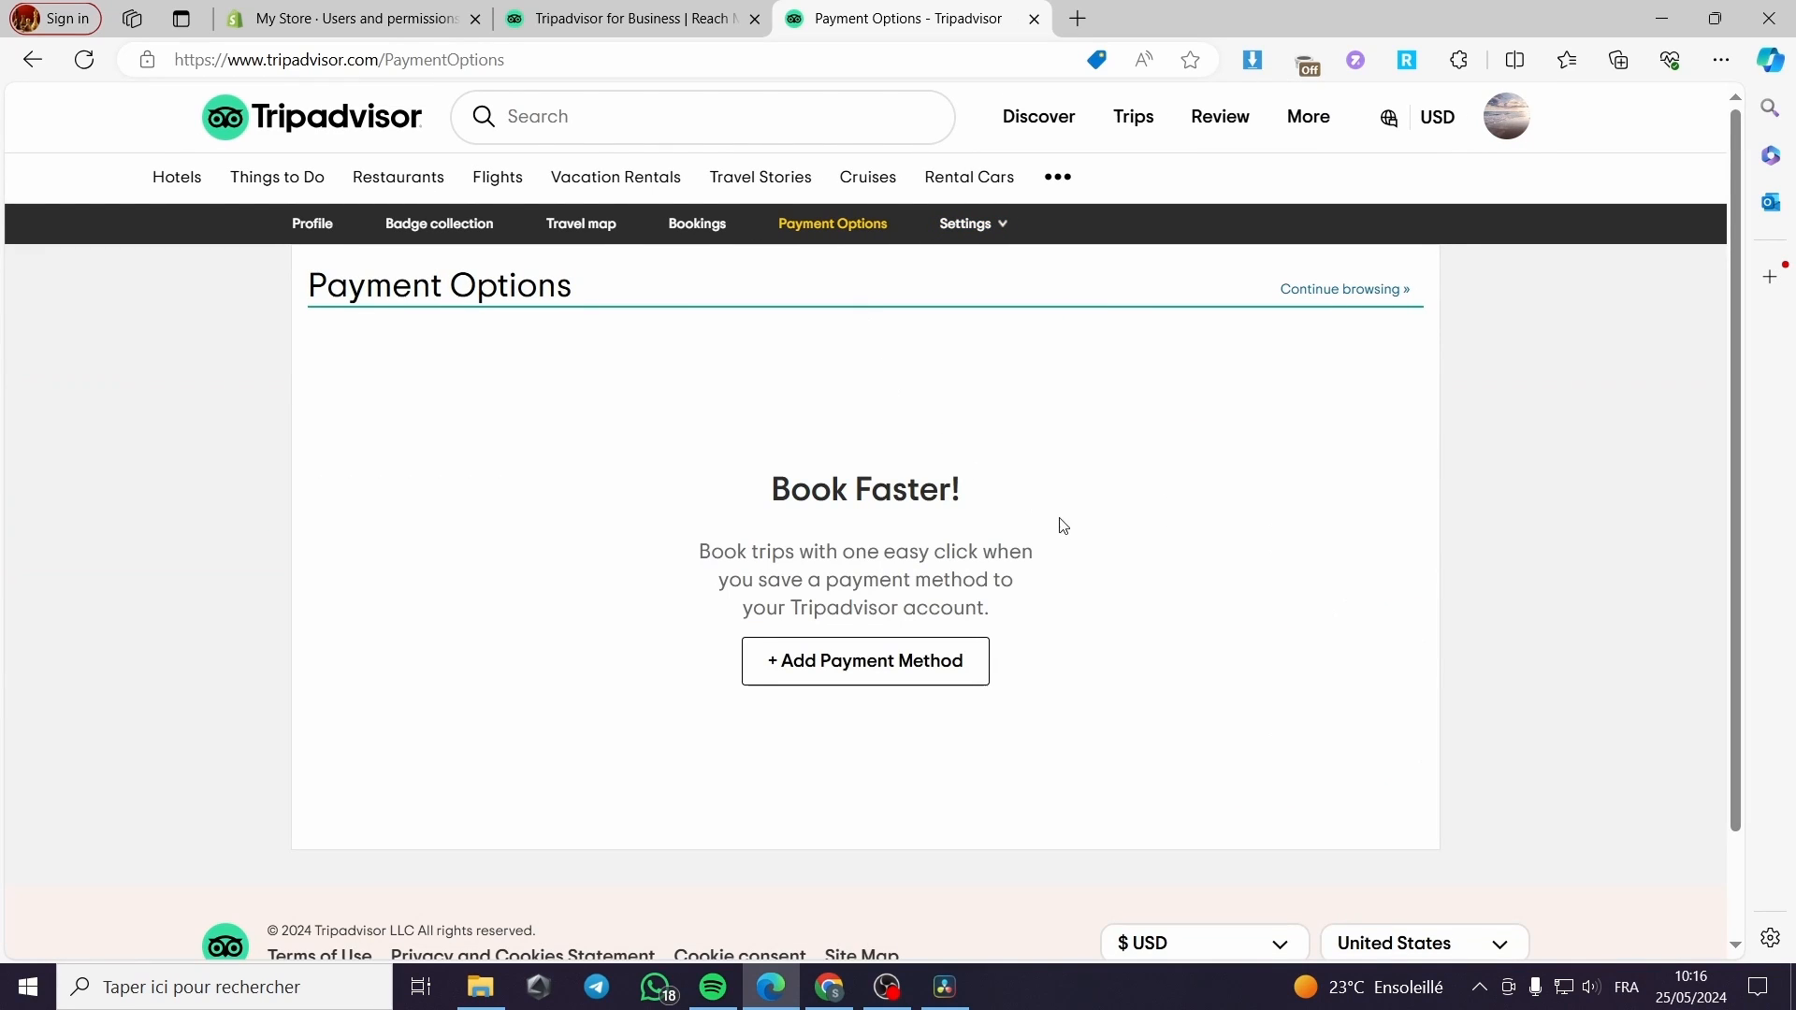
pyautogui.click(599, 233)
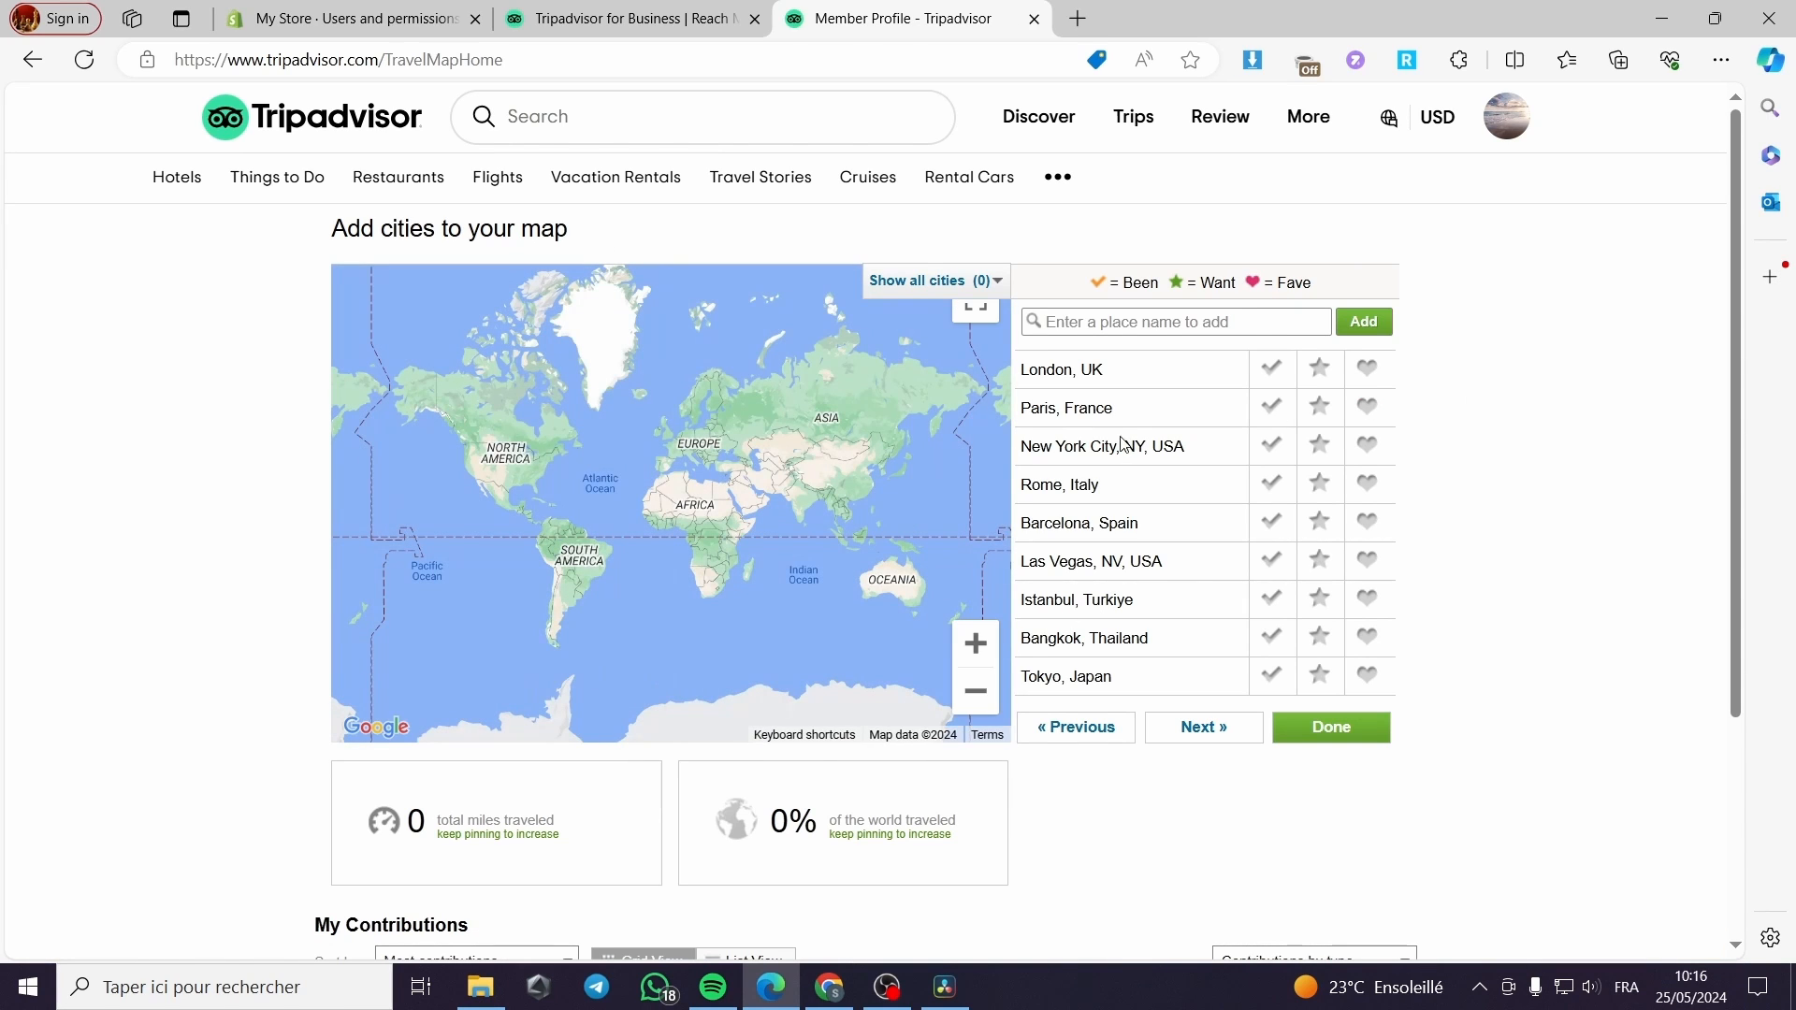
pyautogui.scroll(-2, 845, 457)
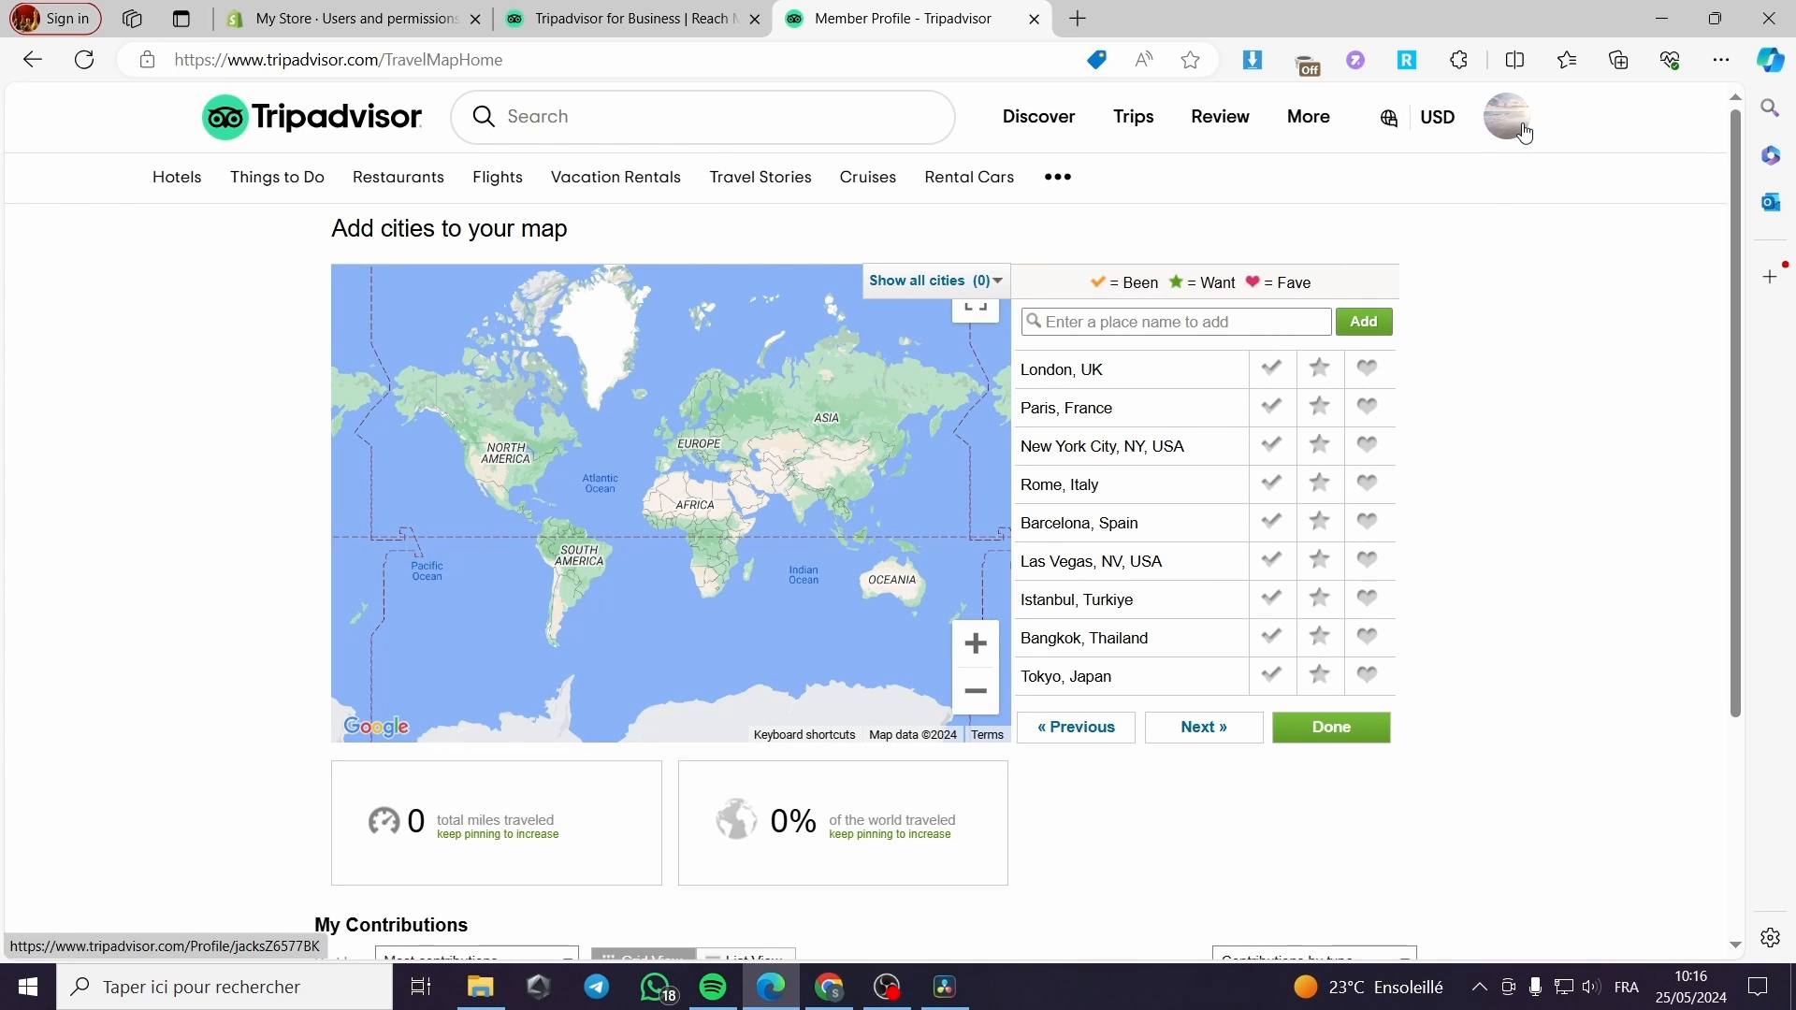
pyautogui.click(1315, 116)
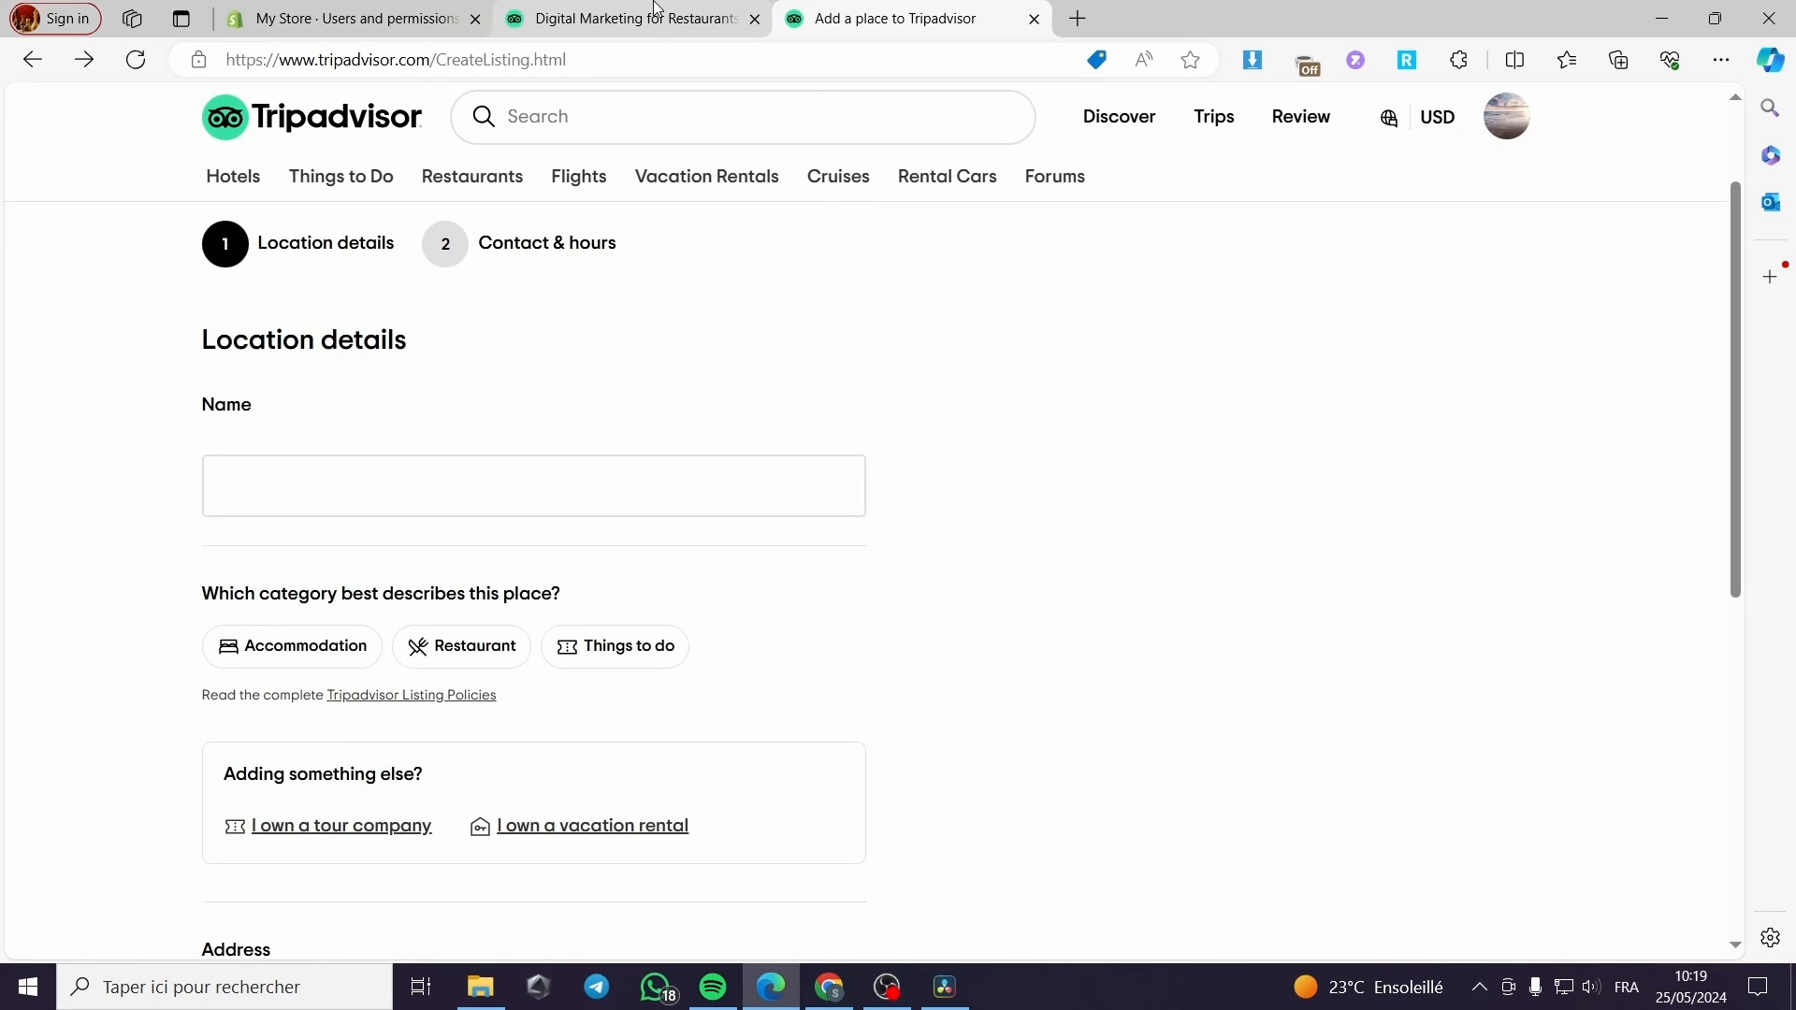
pyautogui.moveTo(658, 9)
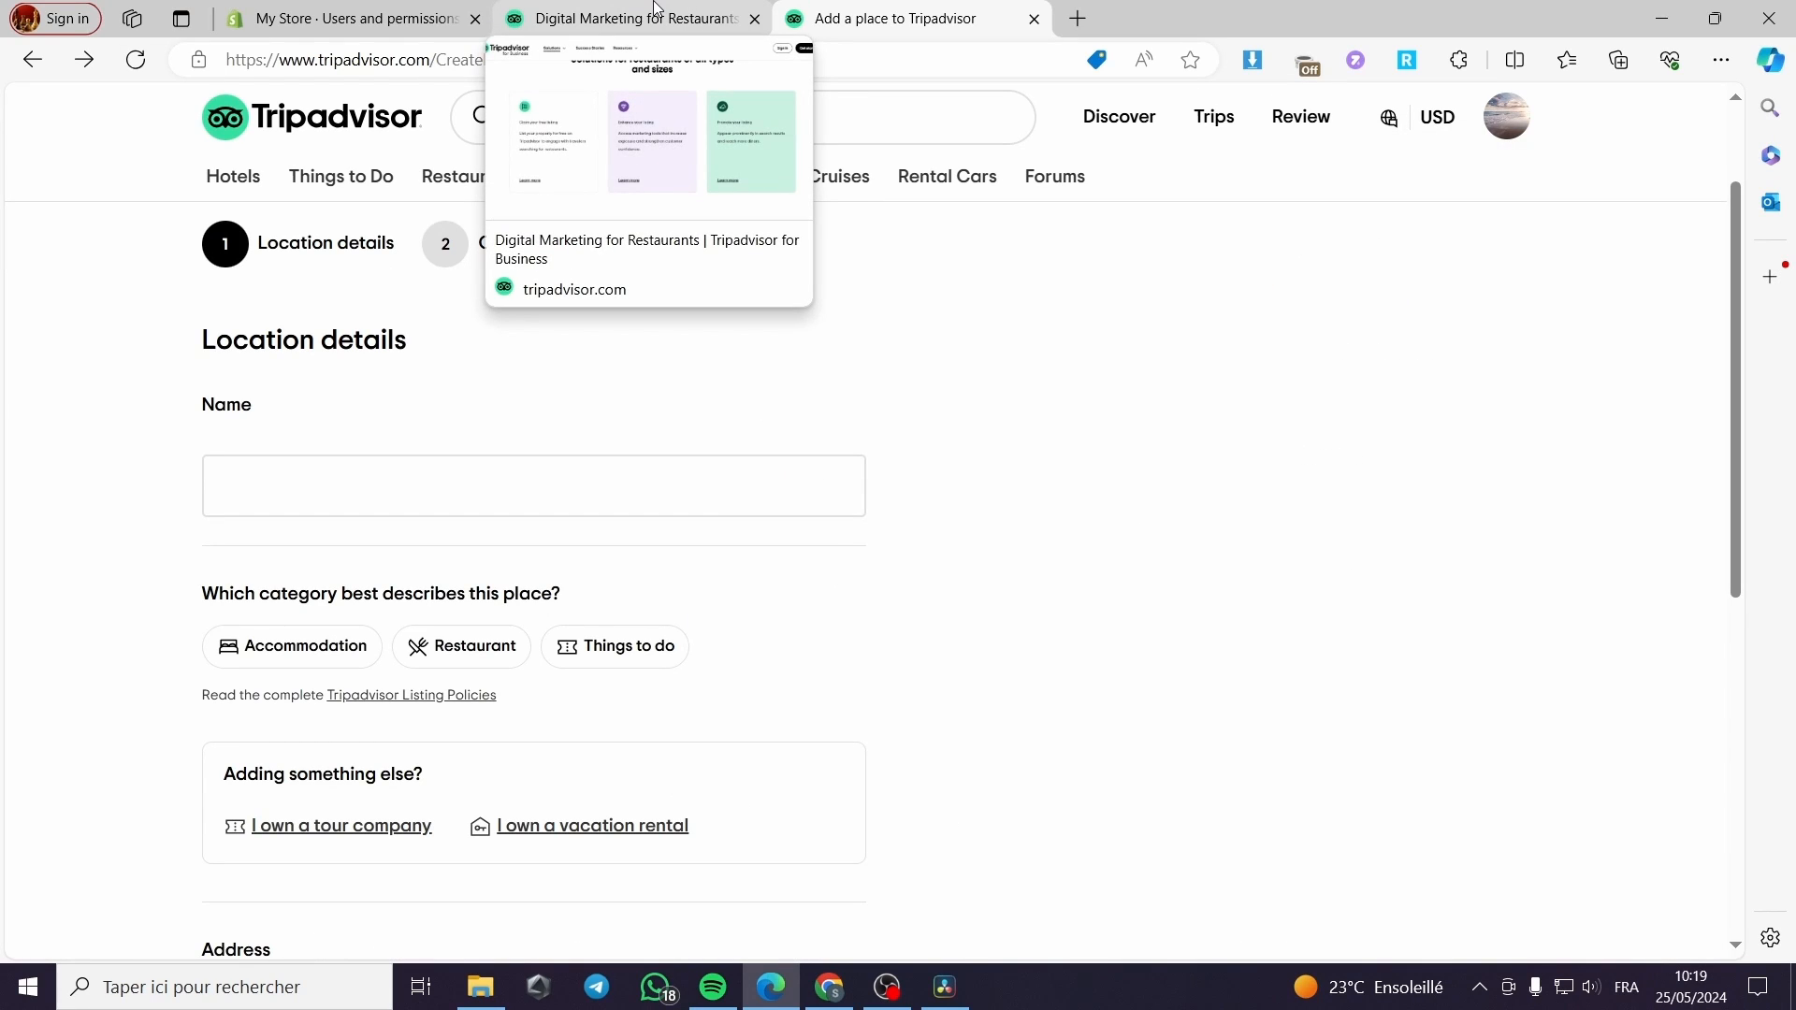